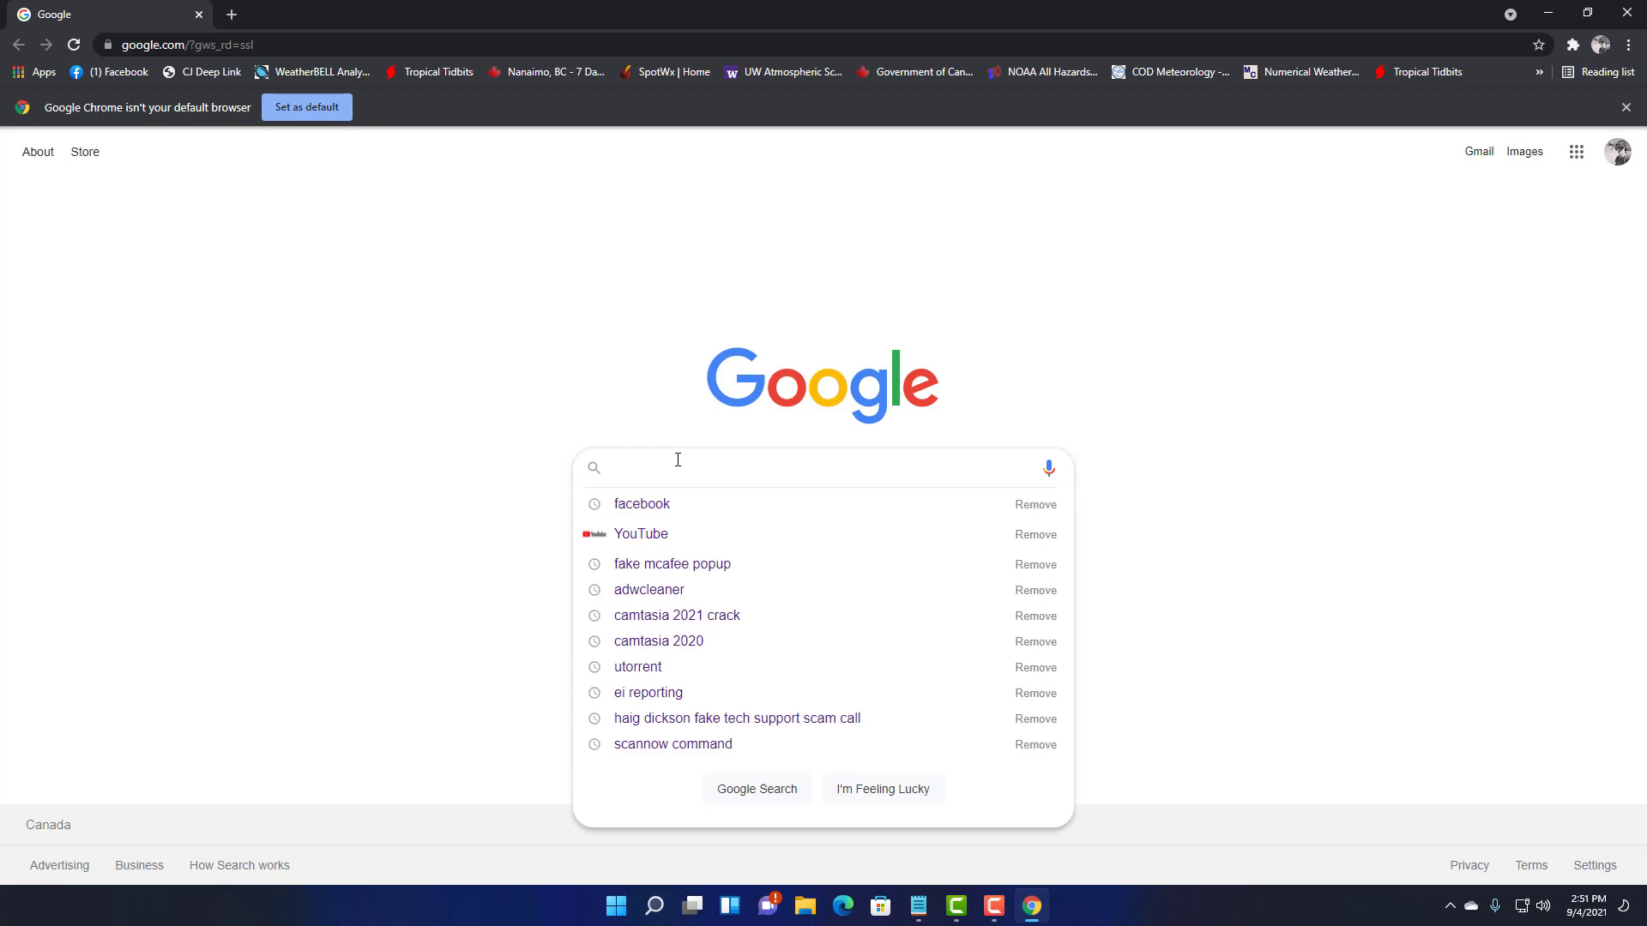
- Search Google for newegg and go to the Newegg website
{"action": "type", "text": "newe"}
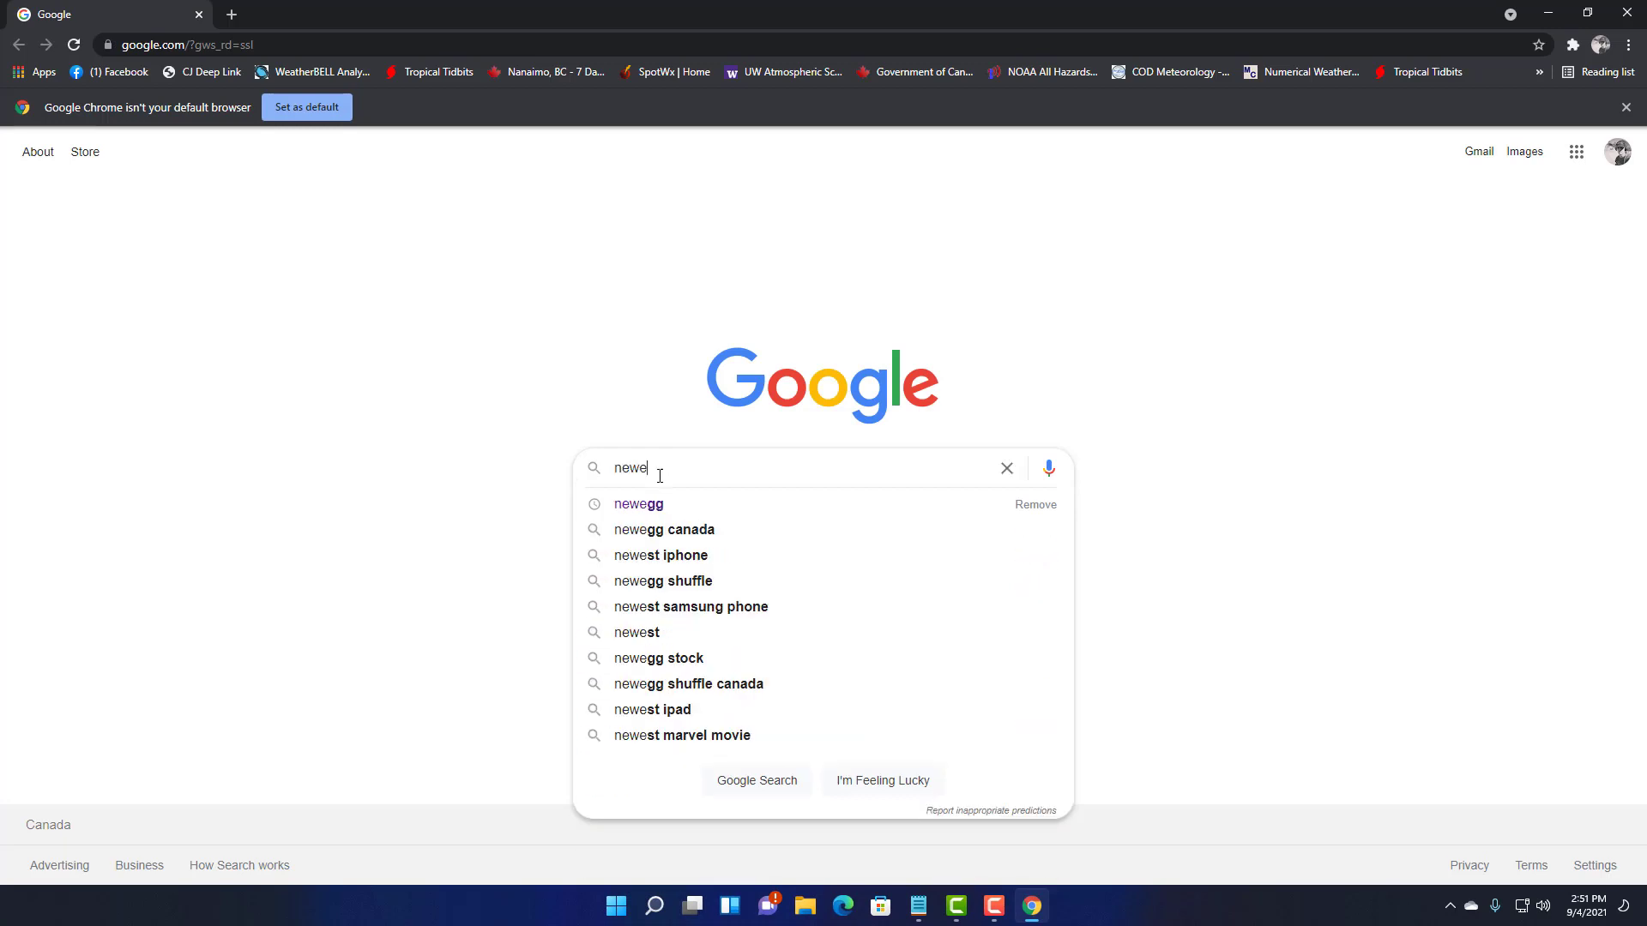
{"action": "left_click", "coordinate": [643, 504]}
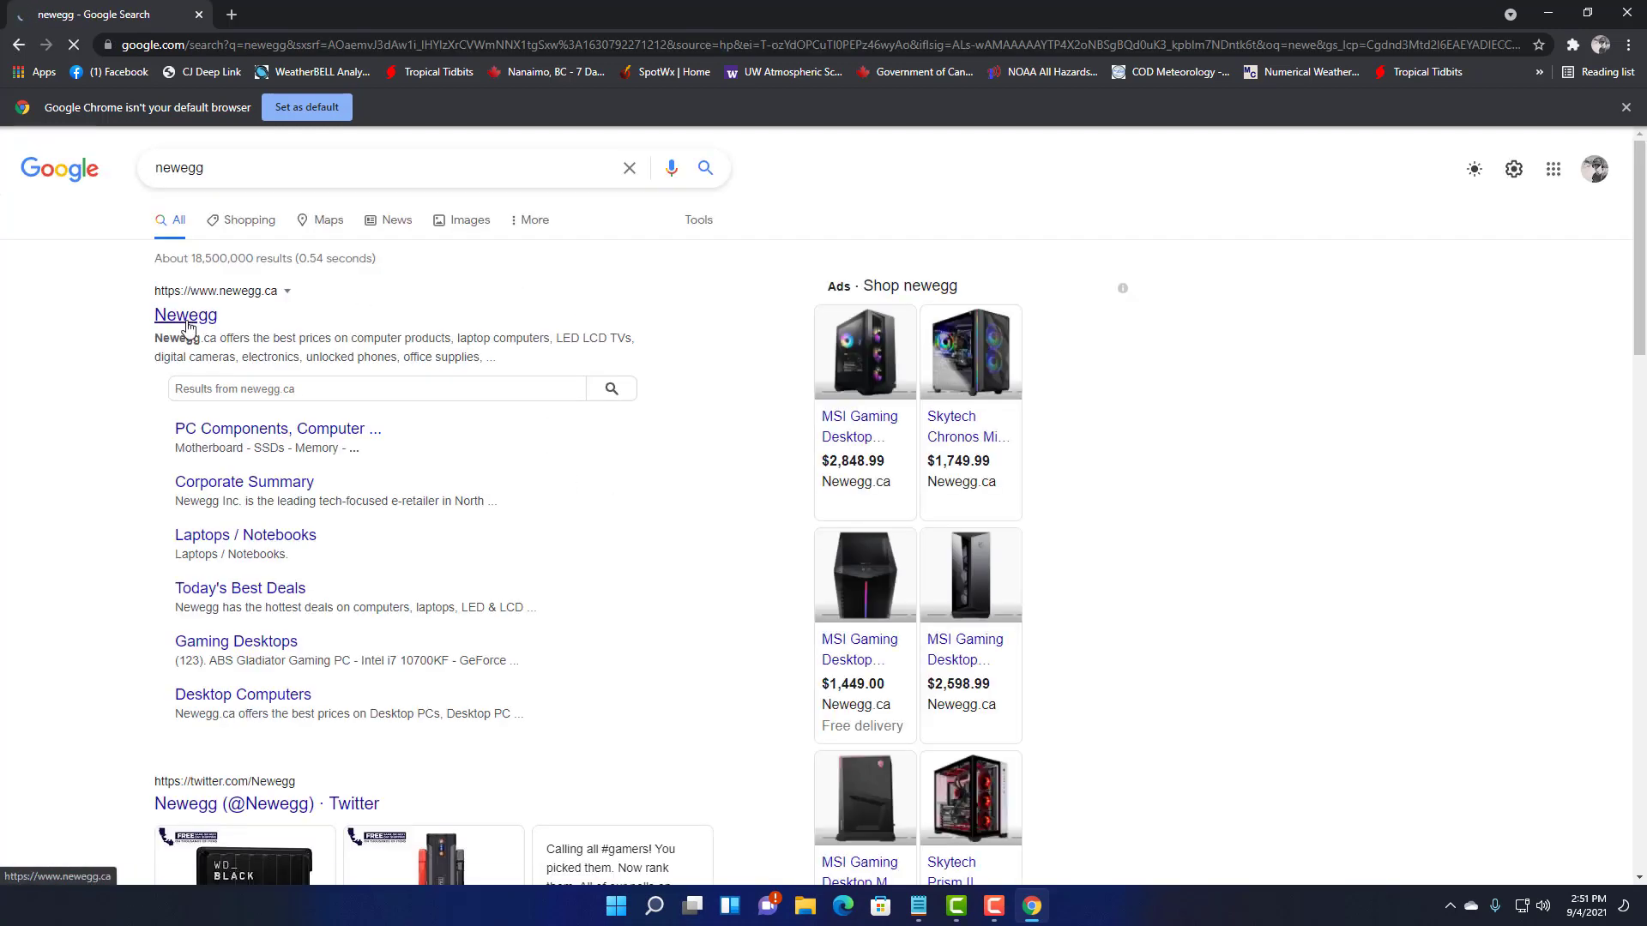
{"action": "left_click", "coordinate": [187, 318]}
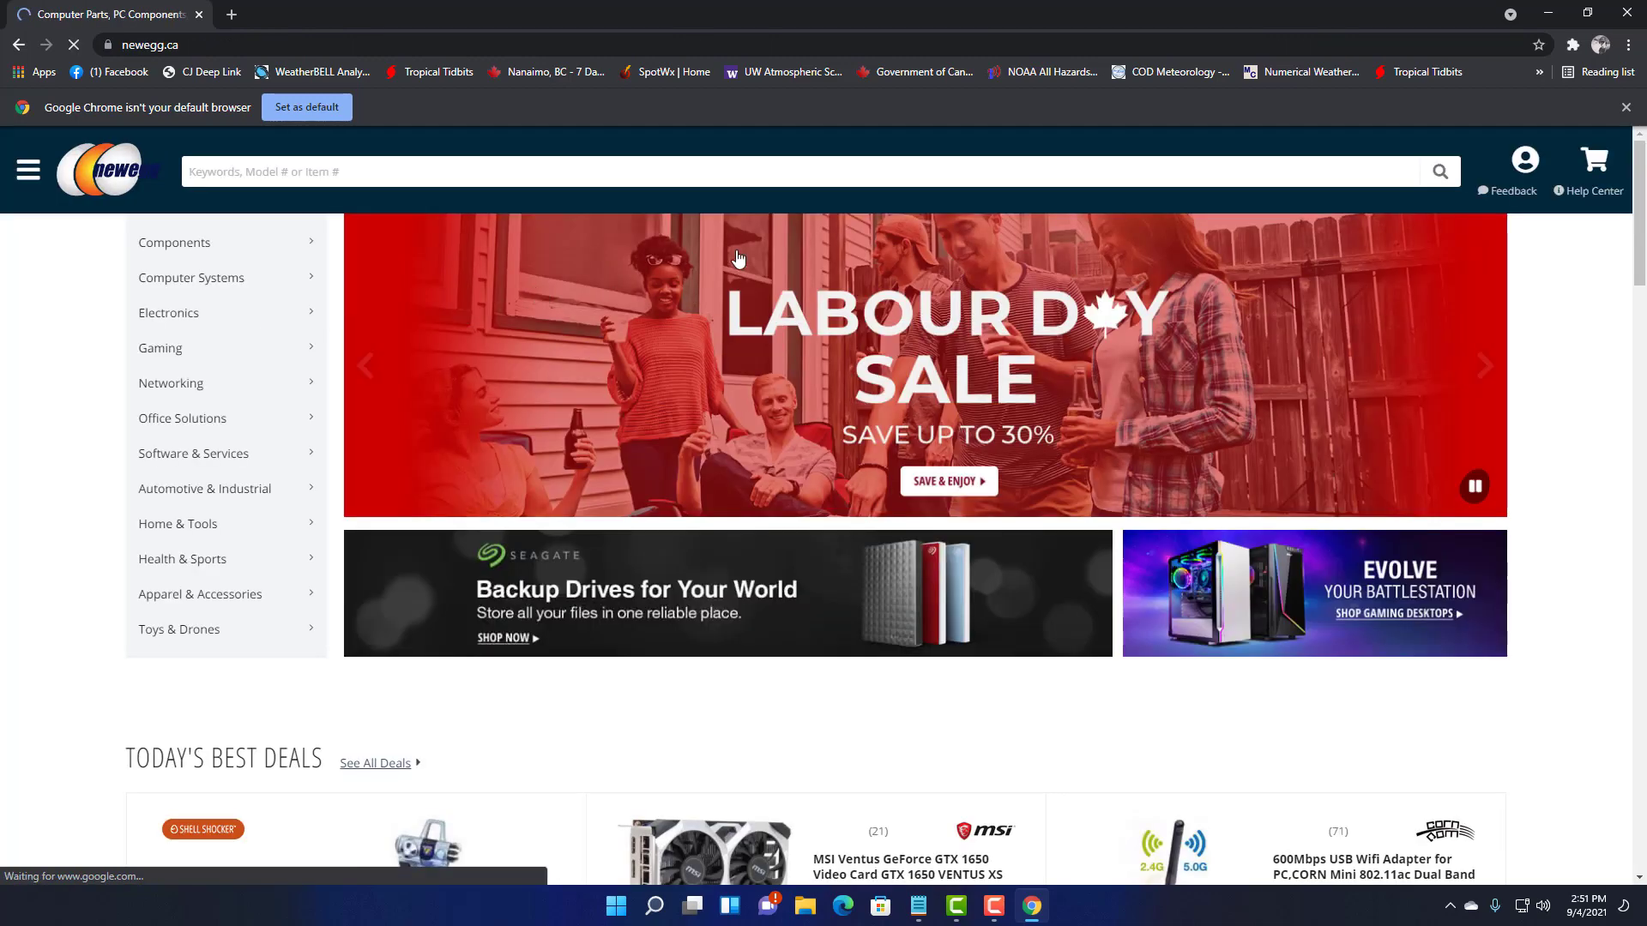
- Search the Newegg store for SSD to list matching drives
{"action": "left_click", "coordinate": [455, 176]}
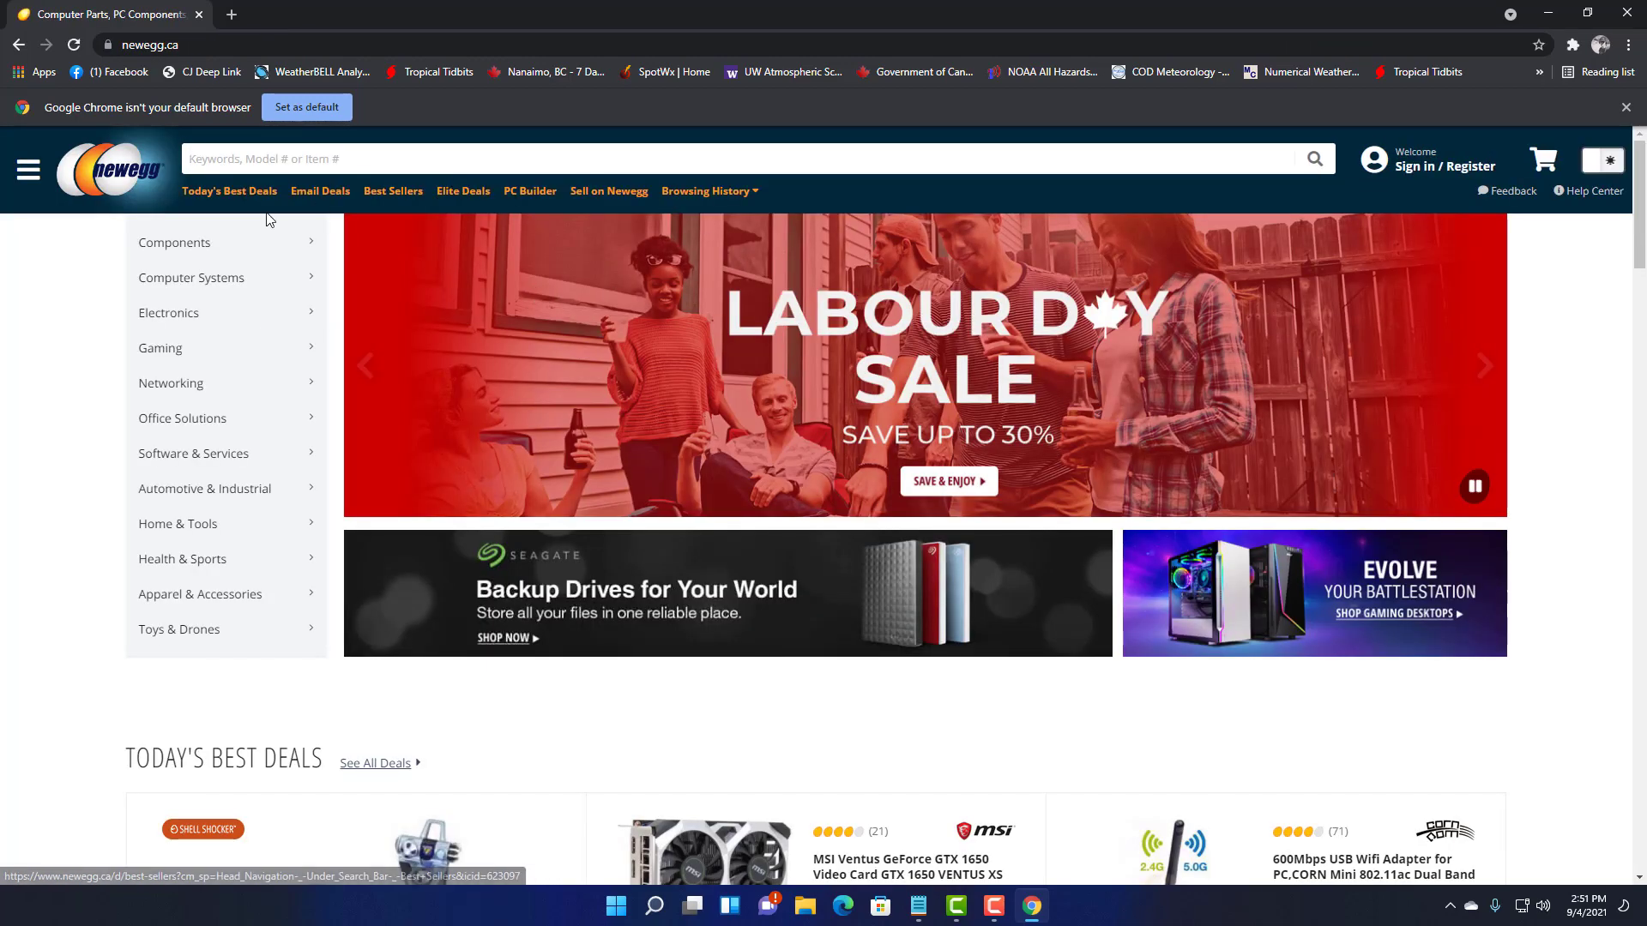
{"action": "type", "text": "SSD"}
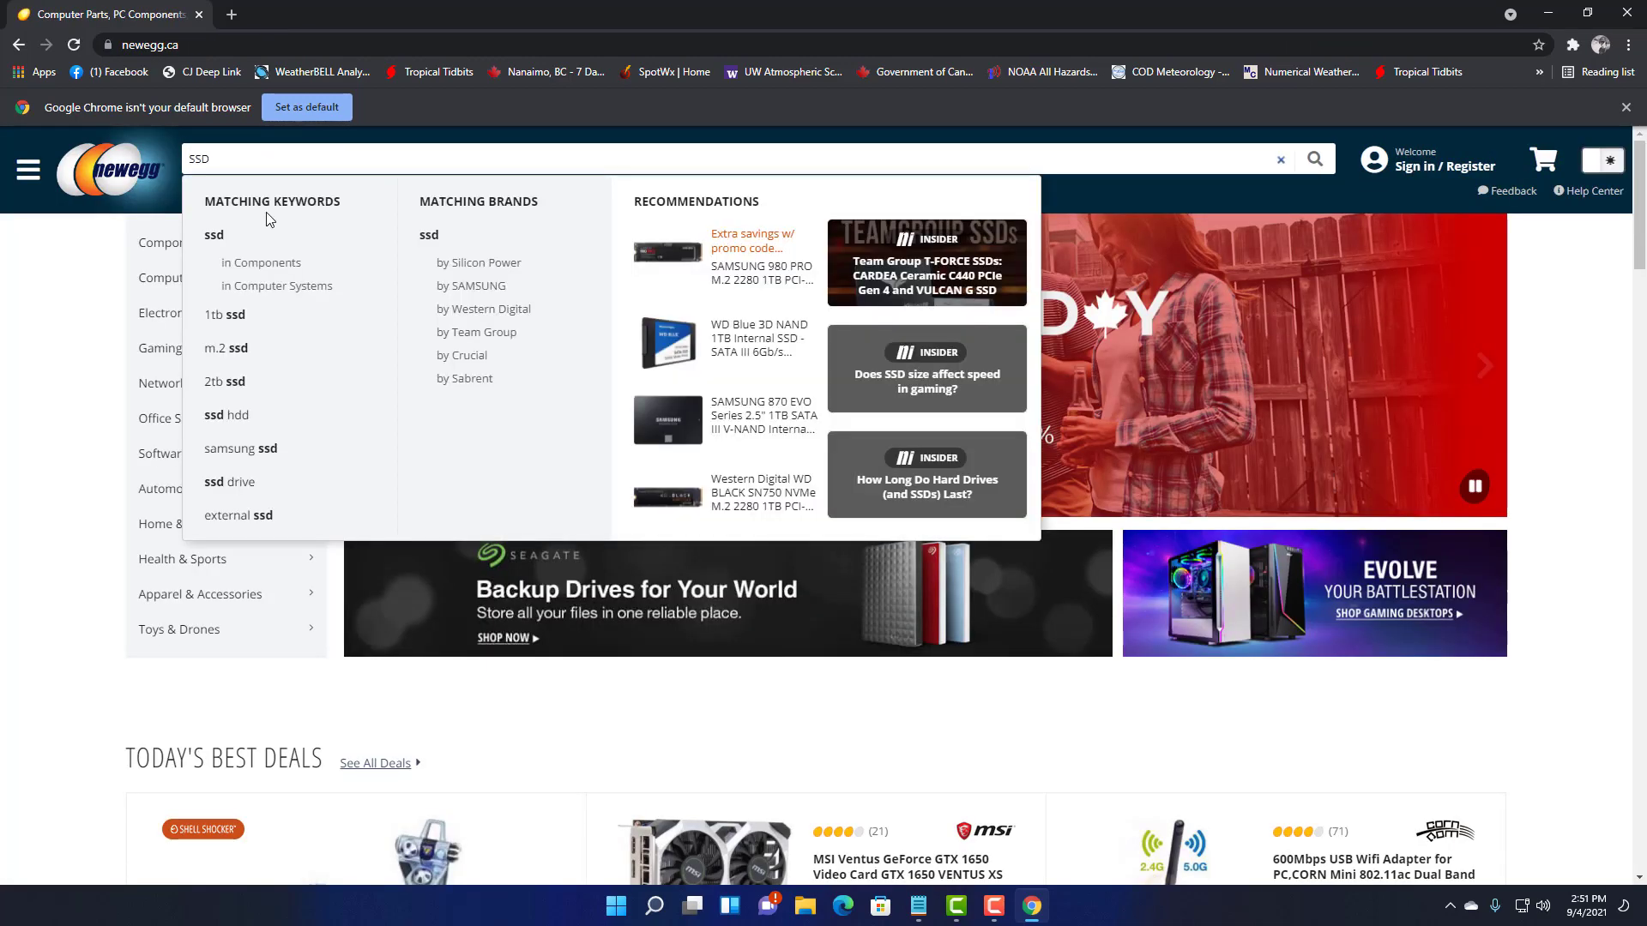
{"action": "key", "text": "Return"}
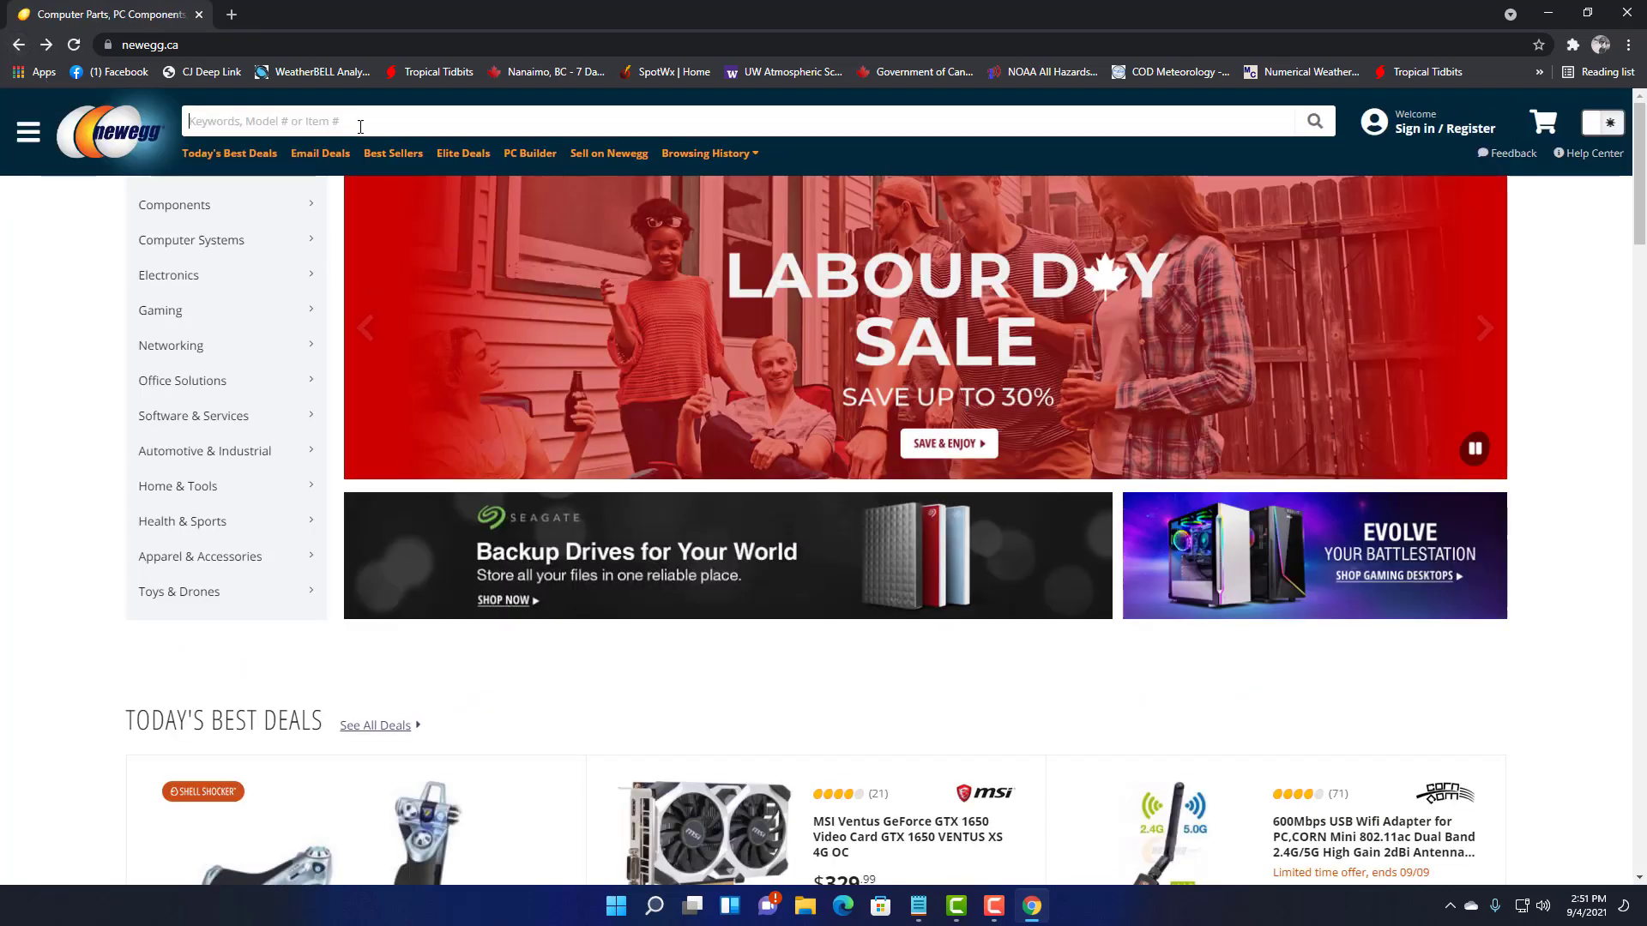
{"action": "left_click", "coordinate": [349, 120]}
- Re-run the ssd search and scroll through the SSD listings and prices
{"action": "type", "text": "ssd"}
{"action": "key", "text": "Return"}
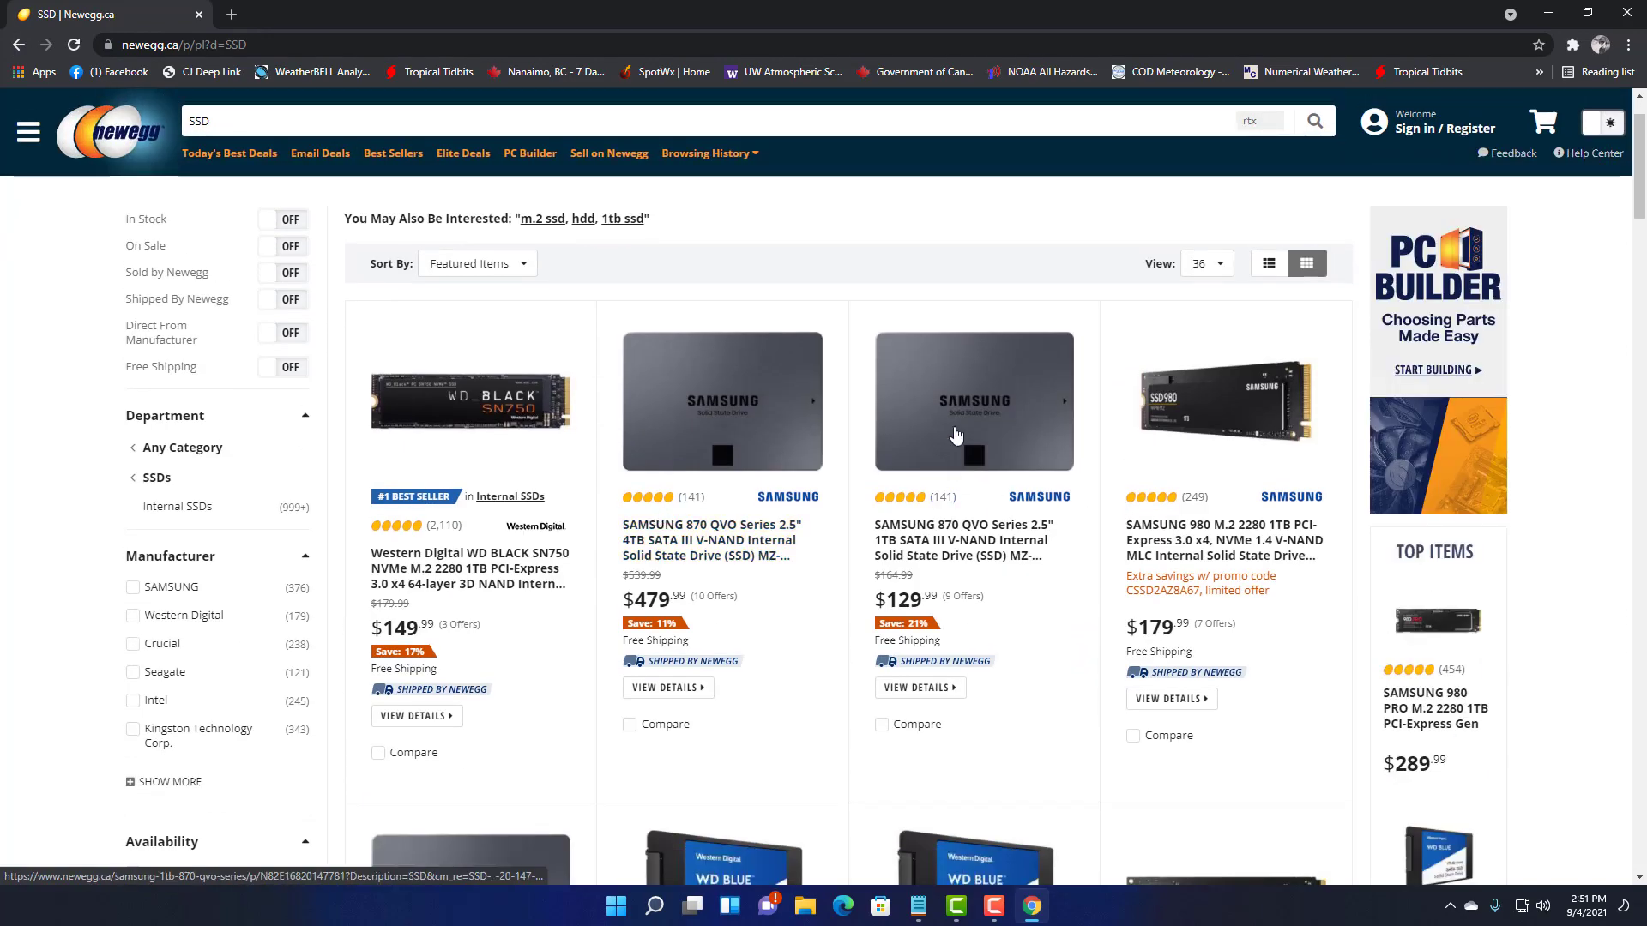
{"action": "scroll", "coordinate": [950, 436], "scroll_direction": "down", "scroll_amount": 5}
{"action": "scroll", "coordinate": [950, 436], "scroll_direction": "down", "scroll_amount": 9}
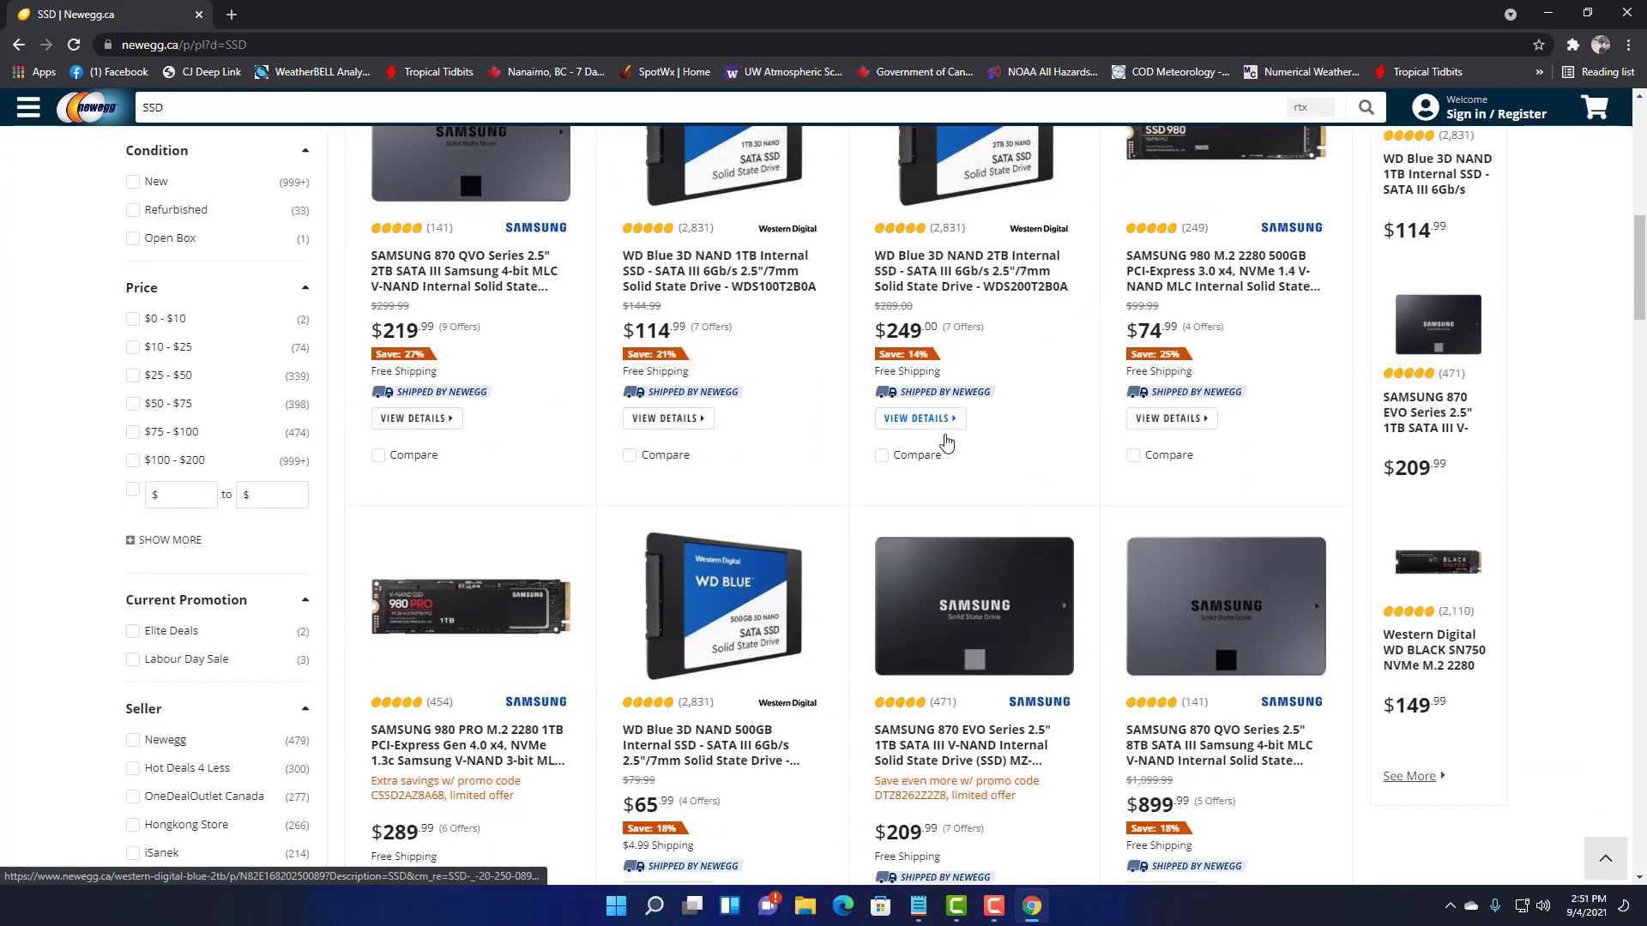
{"action": "scroll", "coordinate": [944, 441], "scroll_direction": "up", "scroll_amount": 14}
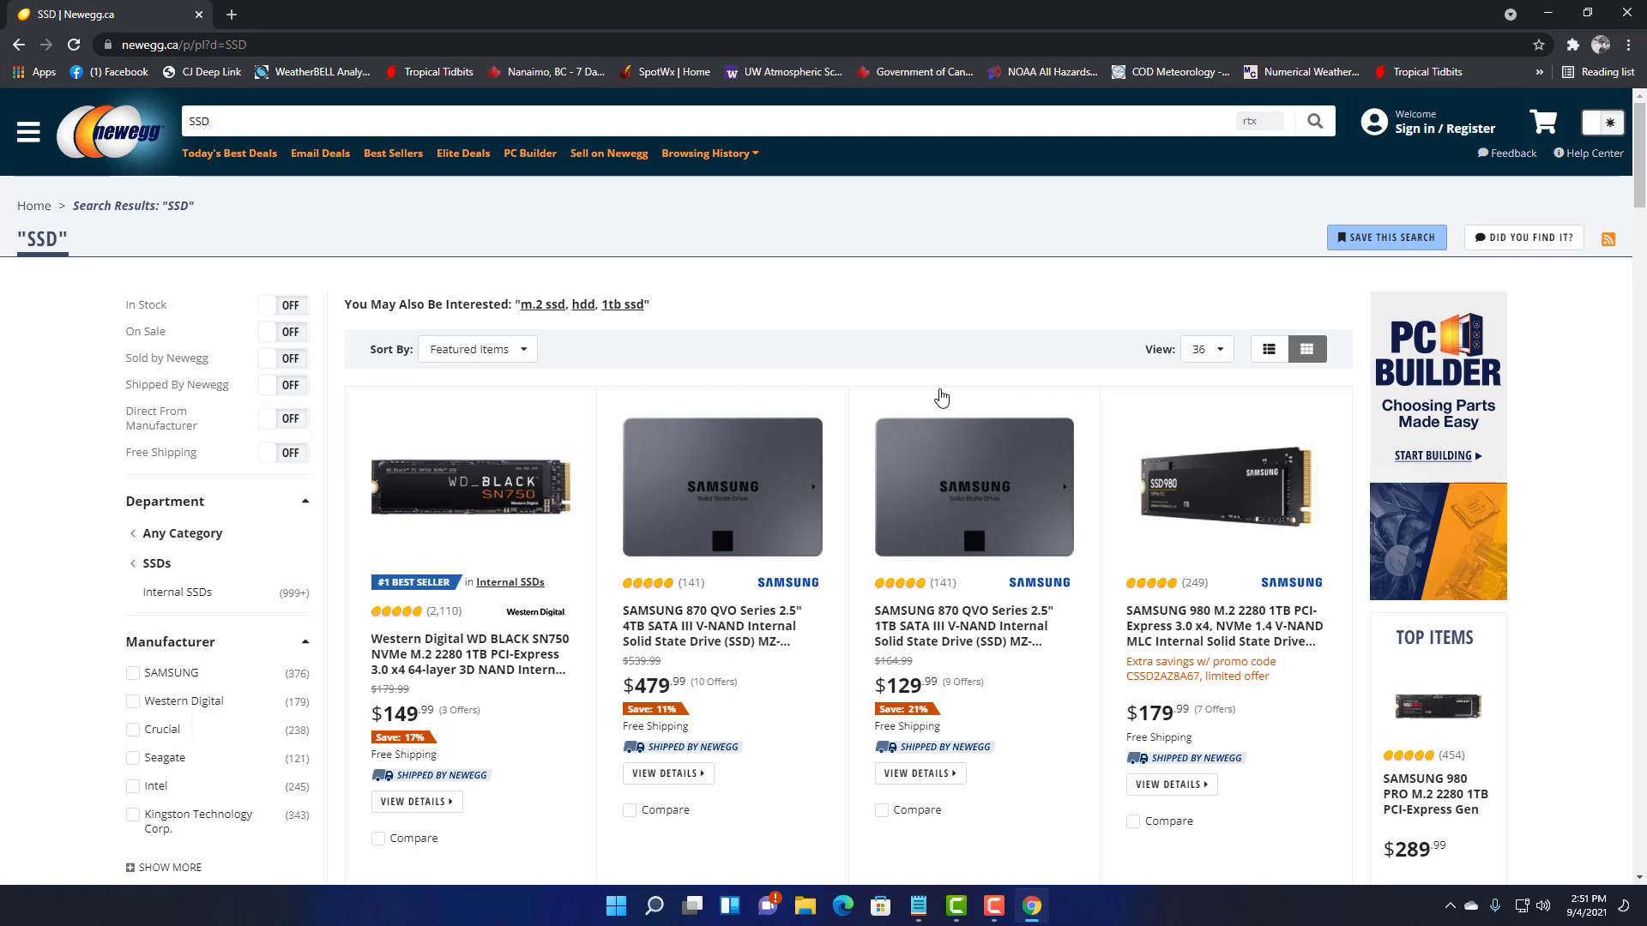
{"action": "scroll", "coordinate": [943, 377], "scroll_direction": "down", "scroll_amount": 9}
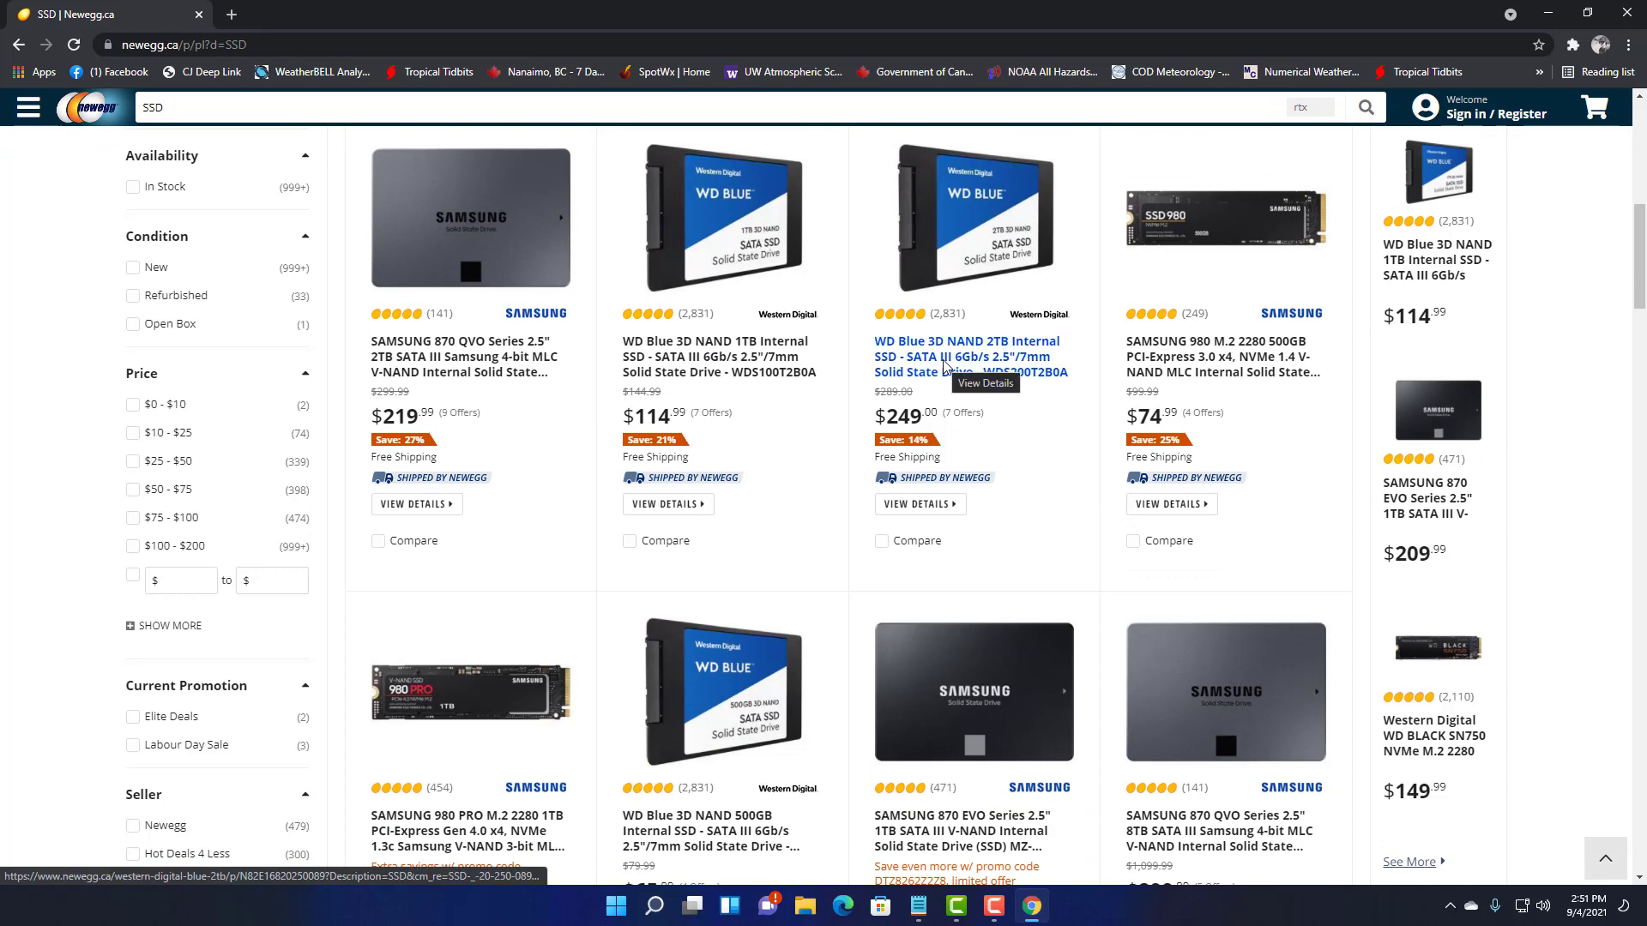
{"action": "scroll", "coordinate": [916, 369], "scroll_direction": "down", "scroll_amount": 7}
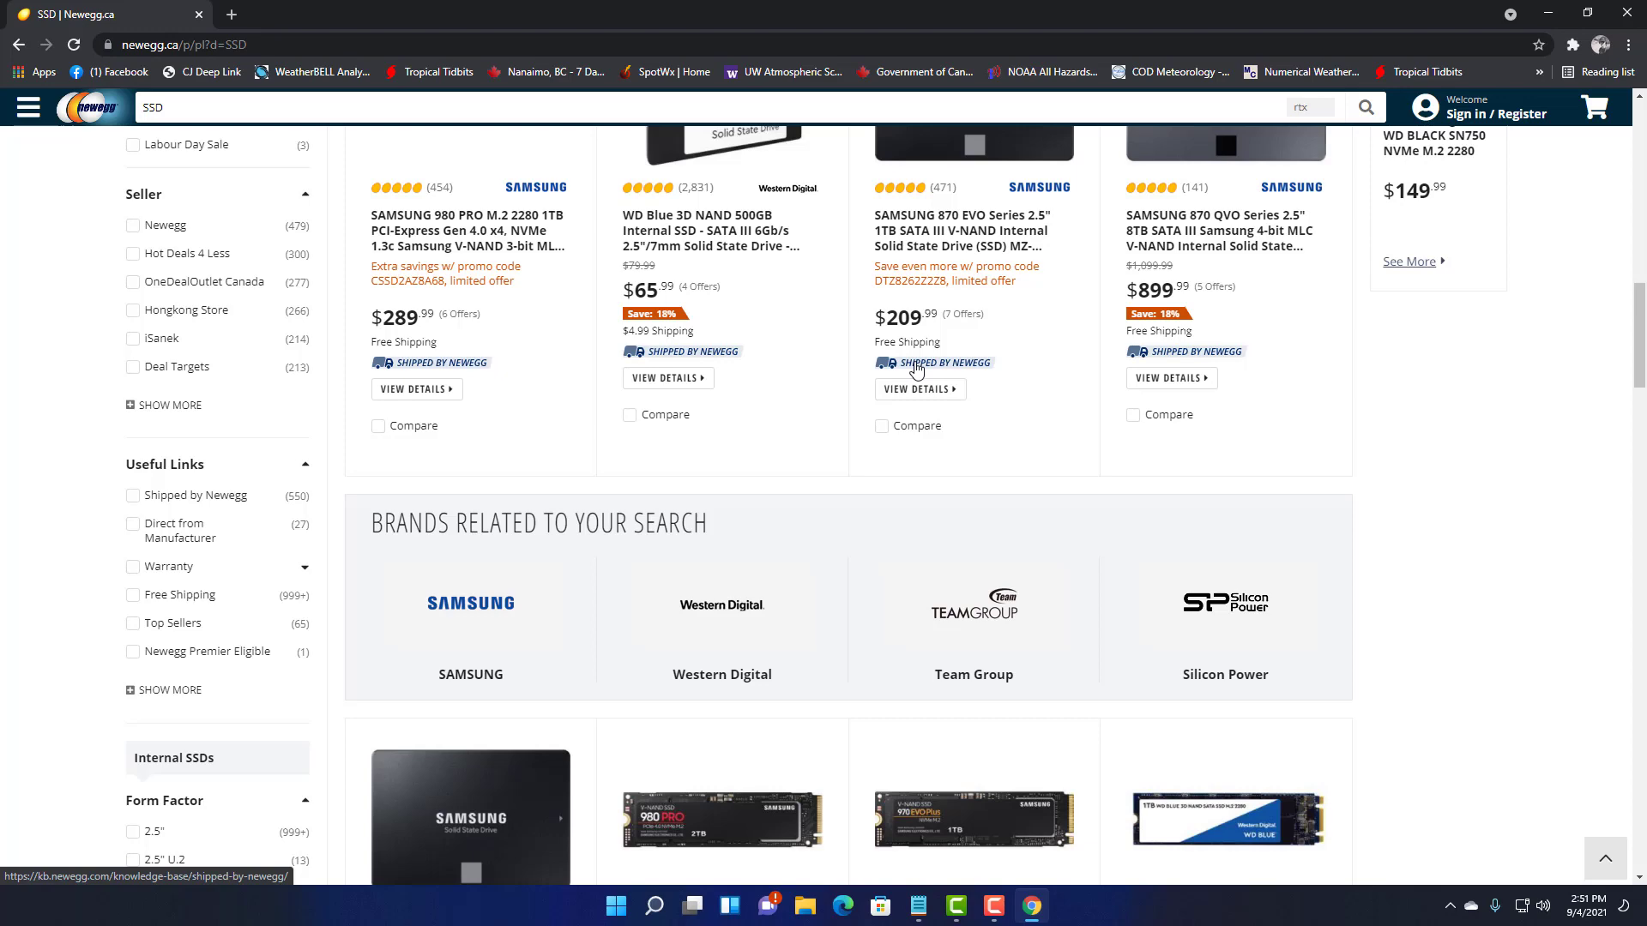
{"action": "scroll", "coordinate": [856, 338], "scroll_direction": "down", "scroll_amount": 10}
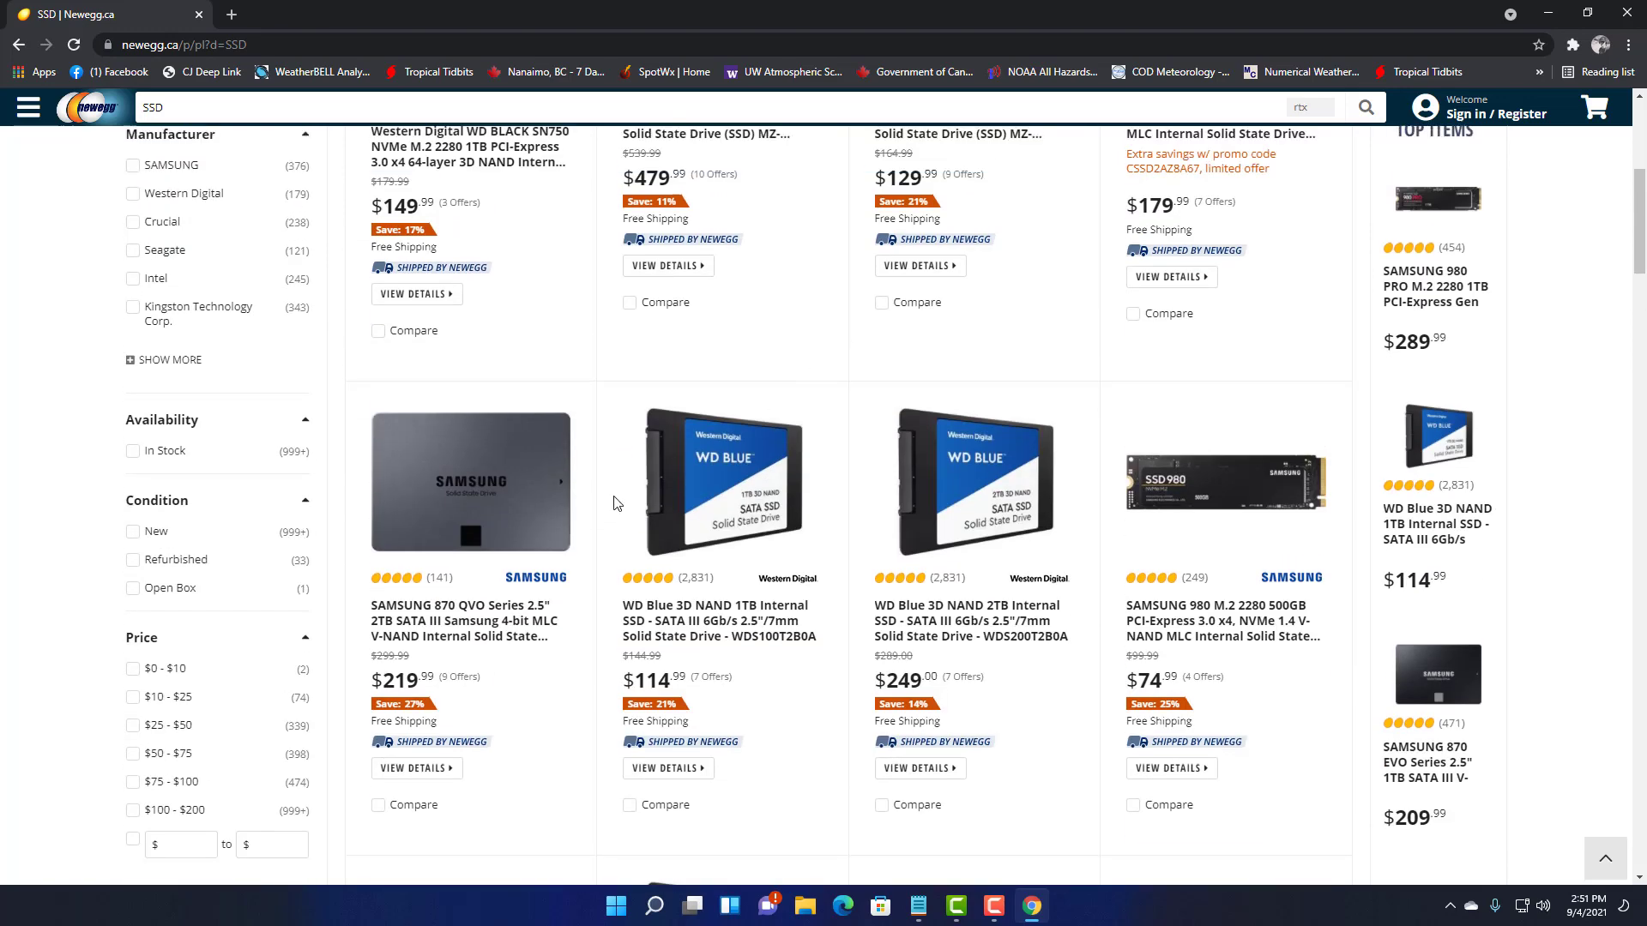
{"action": "scroll", "coordinate": [613, 503], "scroll_direction": "up", "scroll_amount": 5}
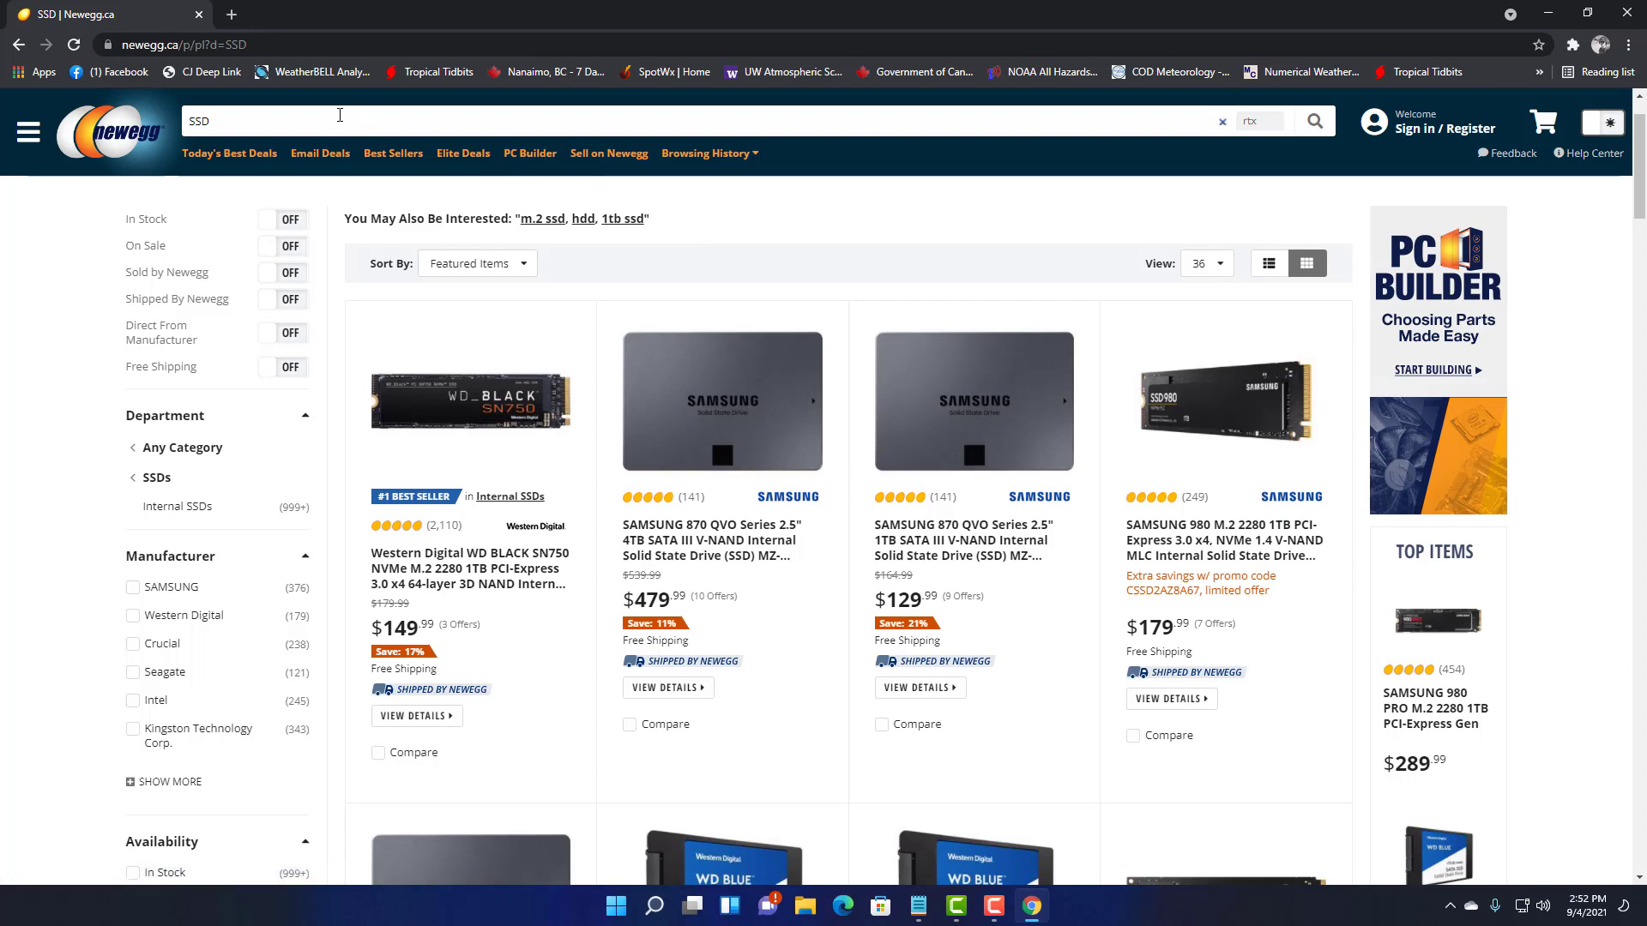
- Clear the SSD search text, browse the results again, and close Chrome
{"action": "left_click", "coordinate": [373, 121]}
{"action": "key", "text": "BackSpace"}
{"action": "key", "text": "BackSpace"}
{"action": "key", "text": "BackSpace"}
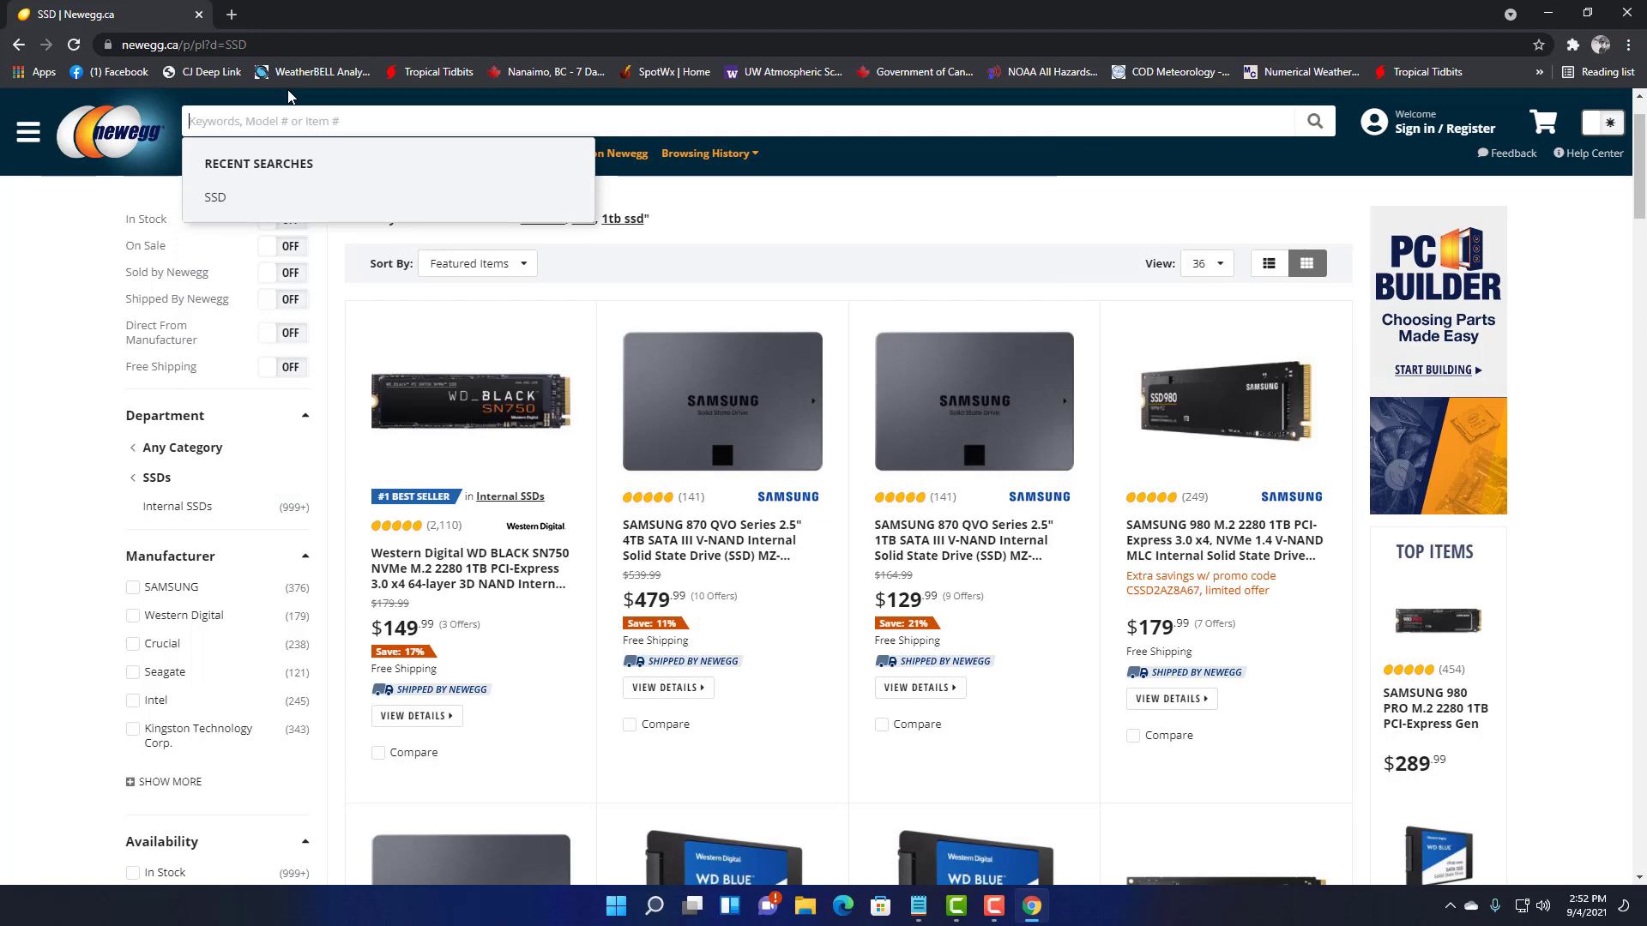
{"action": "scroll", "coordinate": [564, 406], "scroll_direction": "down", "scroll_amount": 2}
{"action": "scroll", "coordinate": [565, 407], "scroll_direction": "up", "scroll_amount": 3}
{"action": "scroll", "coordinate": [566, 404], "scroll_direction": "down", "scroll_amount": 7}
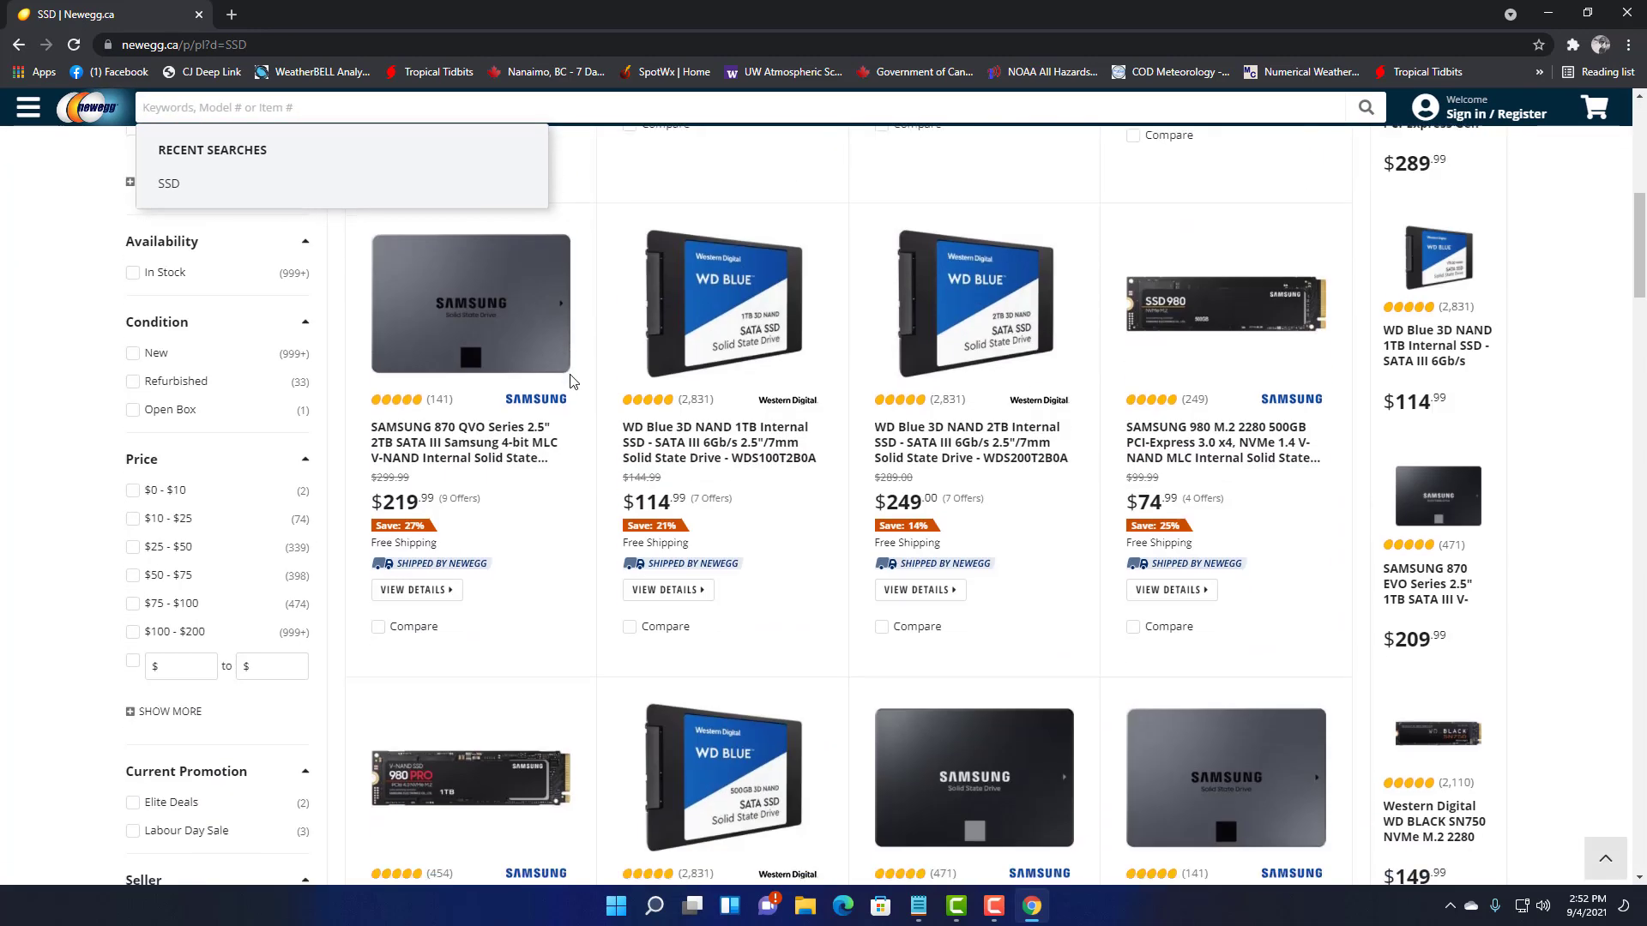
{"action": "scroll", "coordinate": [571, 380], "scroll_direction": "up", "scroll_amount": 10}
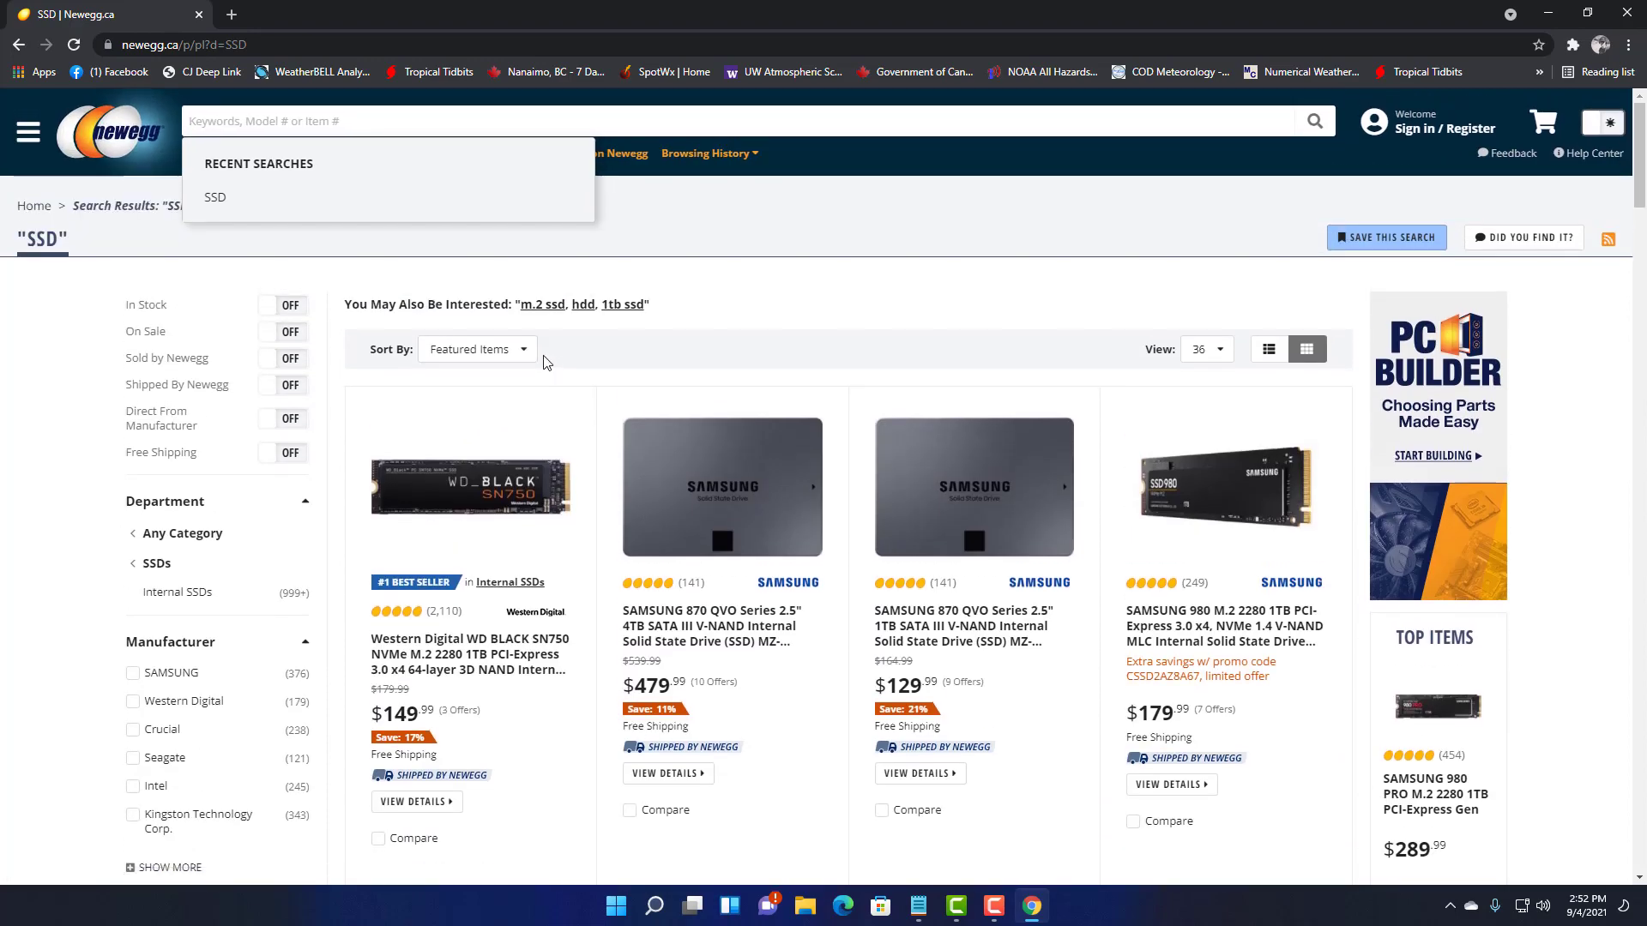
{"action": "scroll", "coordinate": [514, 365], "scroll_direction": "down", "scroll_amount": 5}
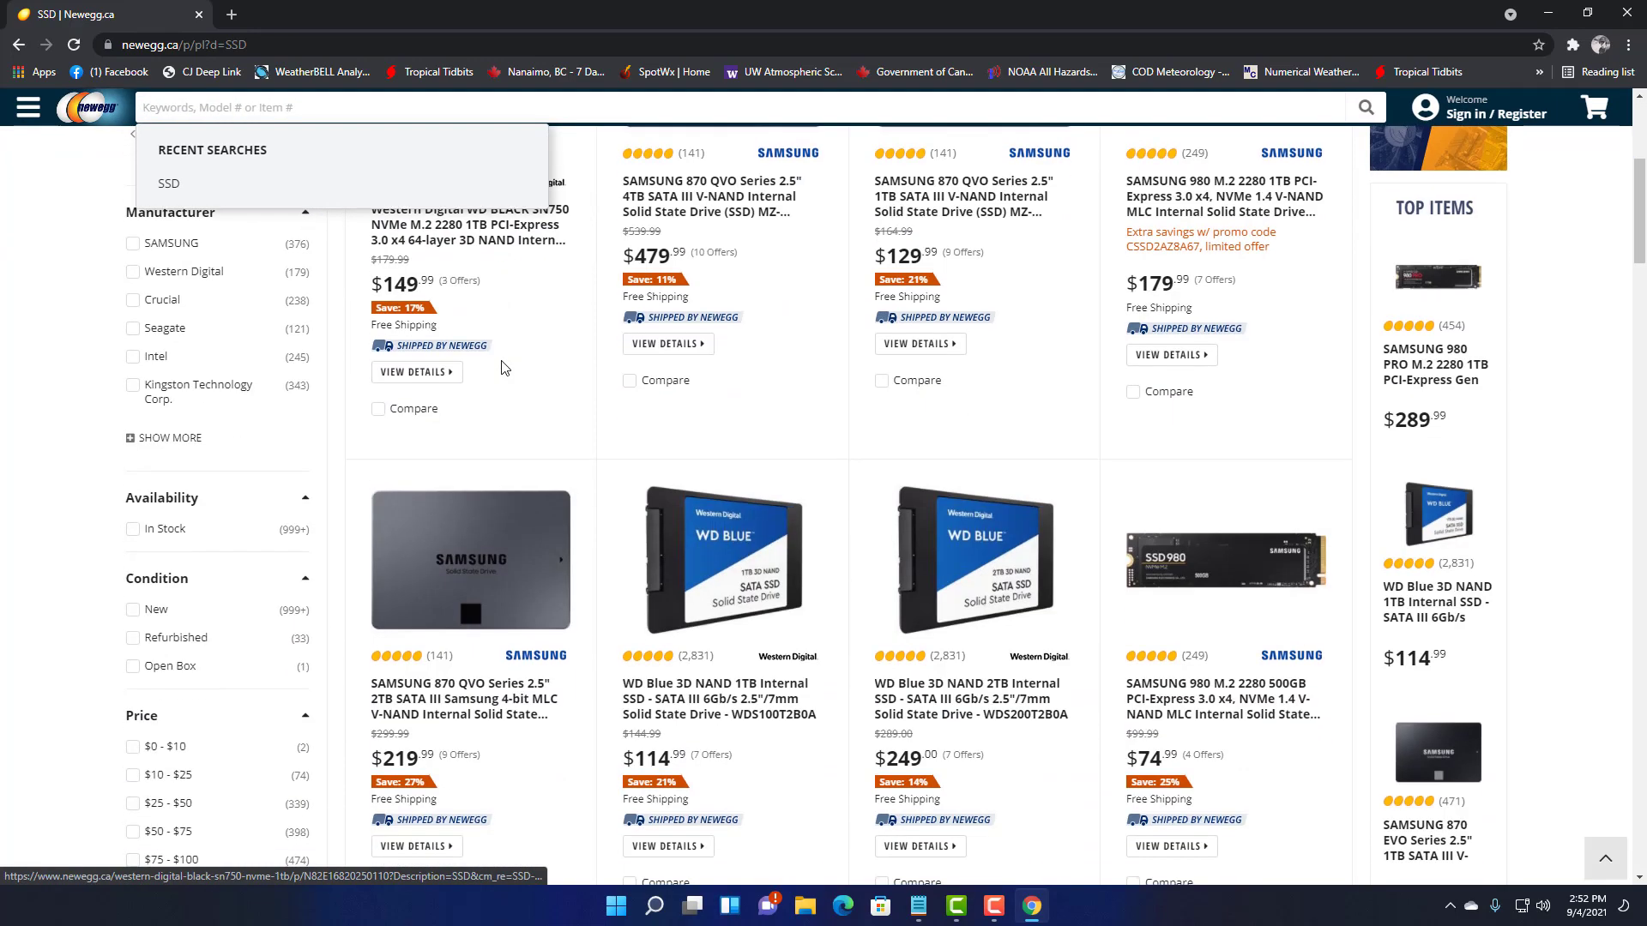
{"action": "scroll", "coordinate": [504, 369], "scroll_direction": "down", "scroll_amount": 2}
{"action": "scroll", "coordinate": [600, 429], "scroll_direction": "up", "scroll_amount": 6}
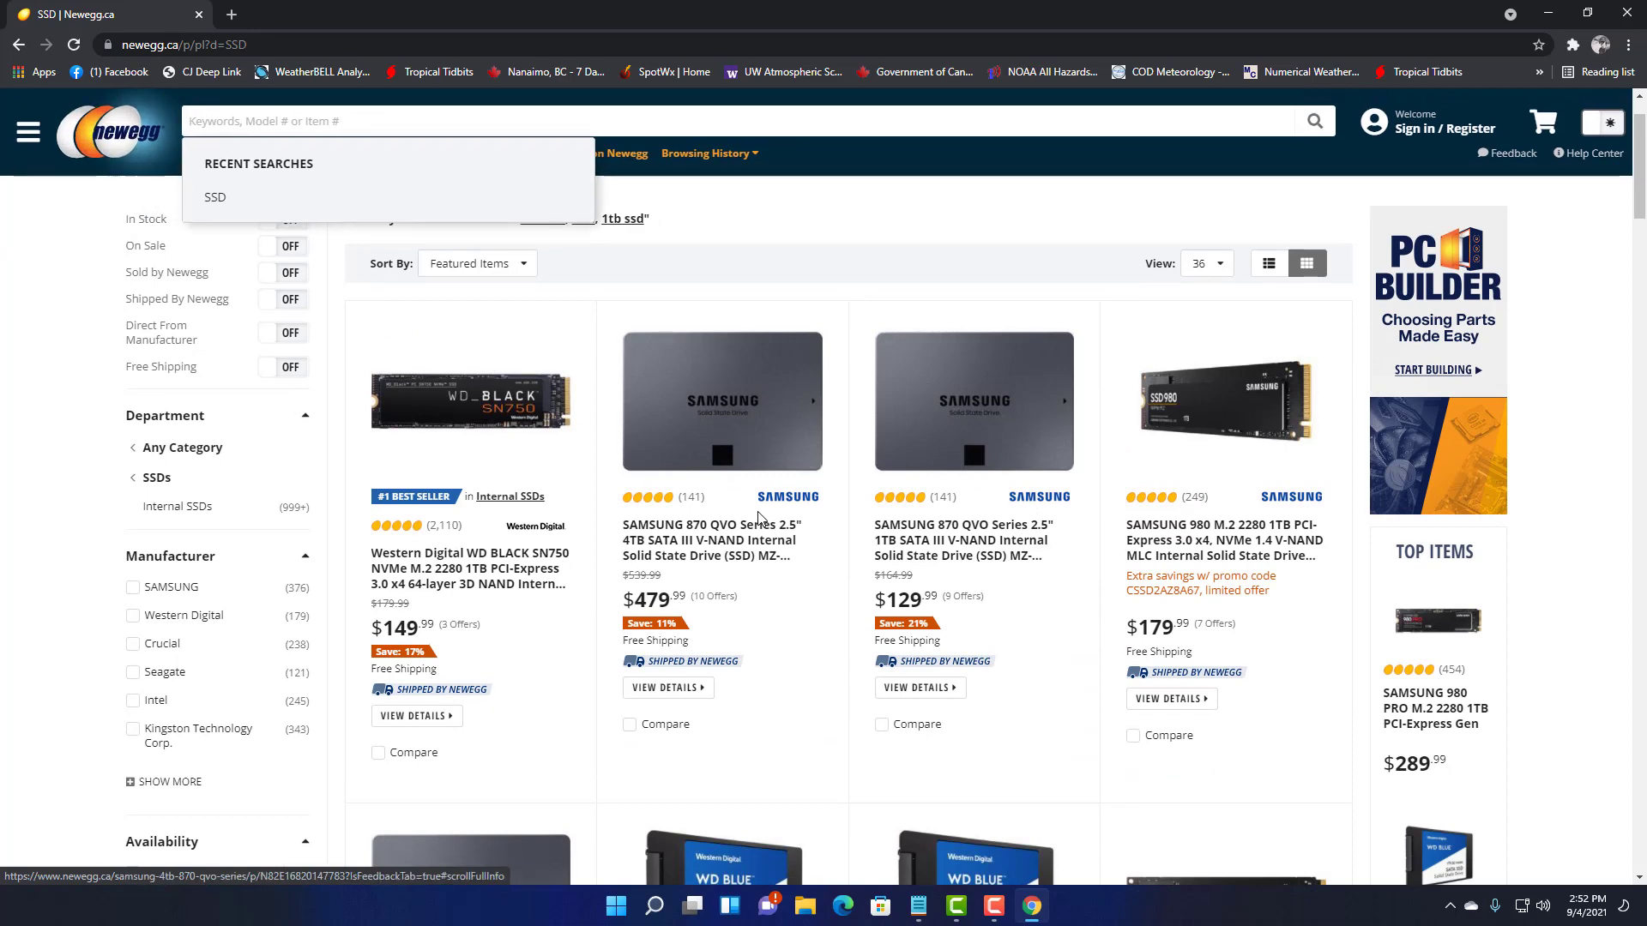
{"action": "scroll", "coordinate": [751, 509], "scroll_direction": "up", "scroll_amount": 1}
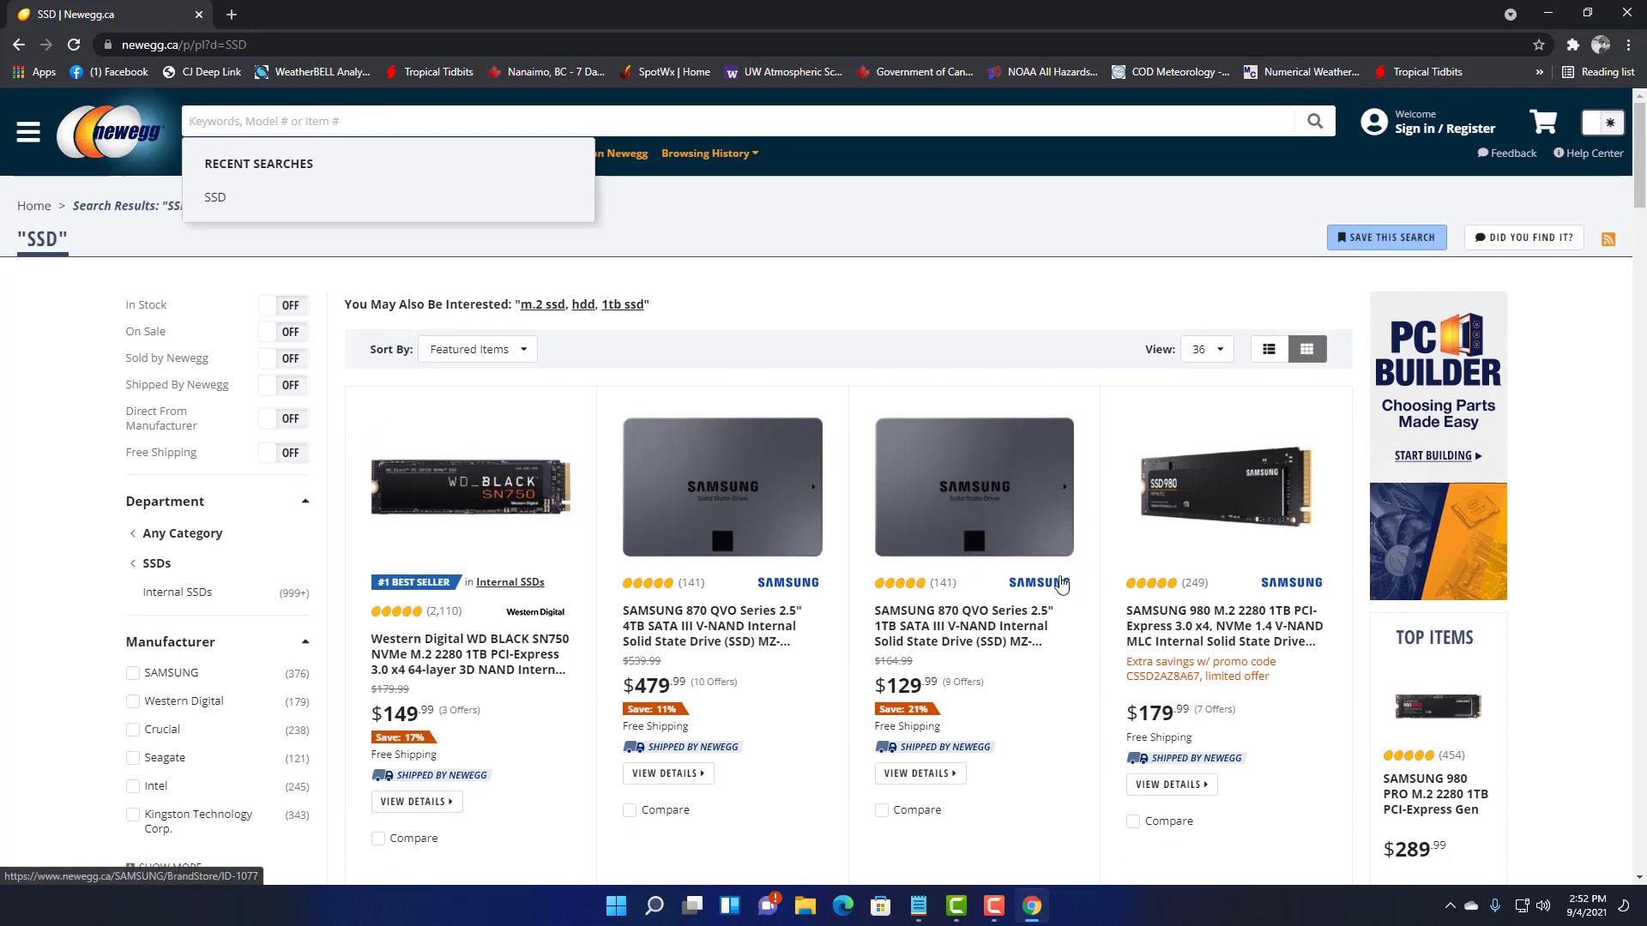
{"action": "scroll", "coordinate": [1061, 584], "scroll_direction": "down", "scroll_amount": 10}
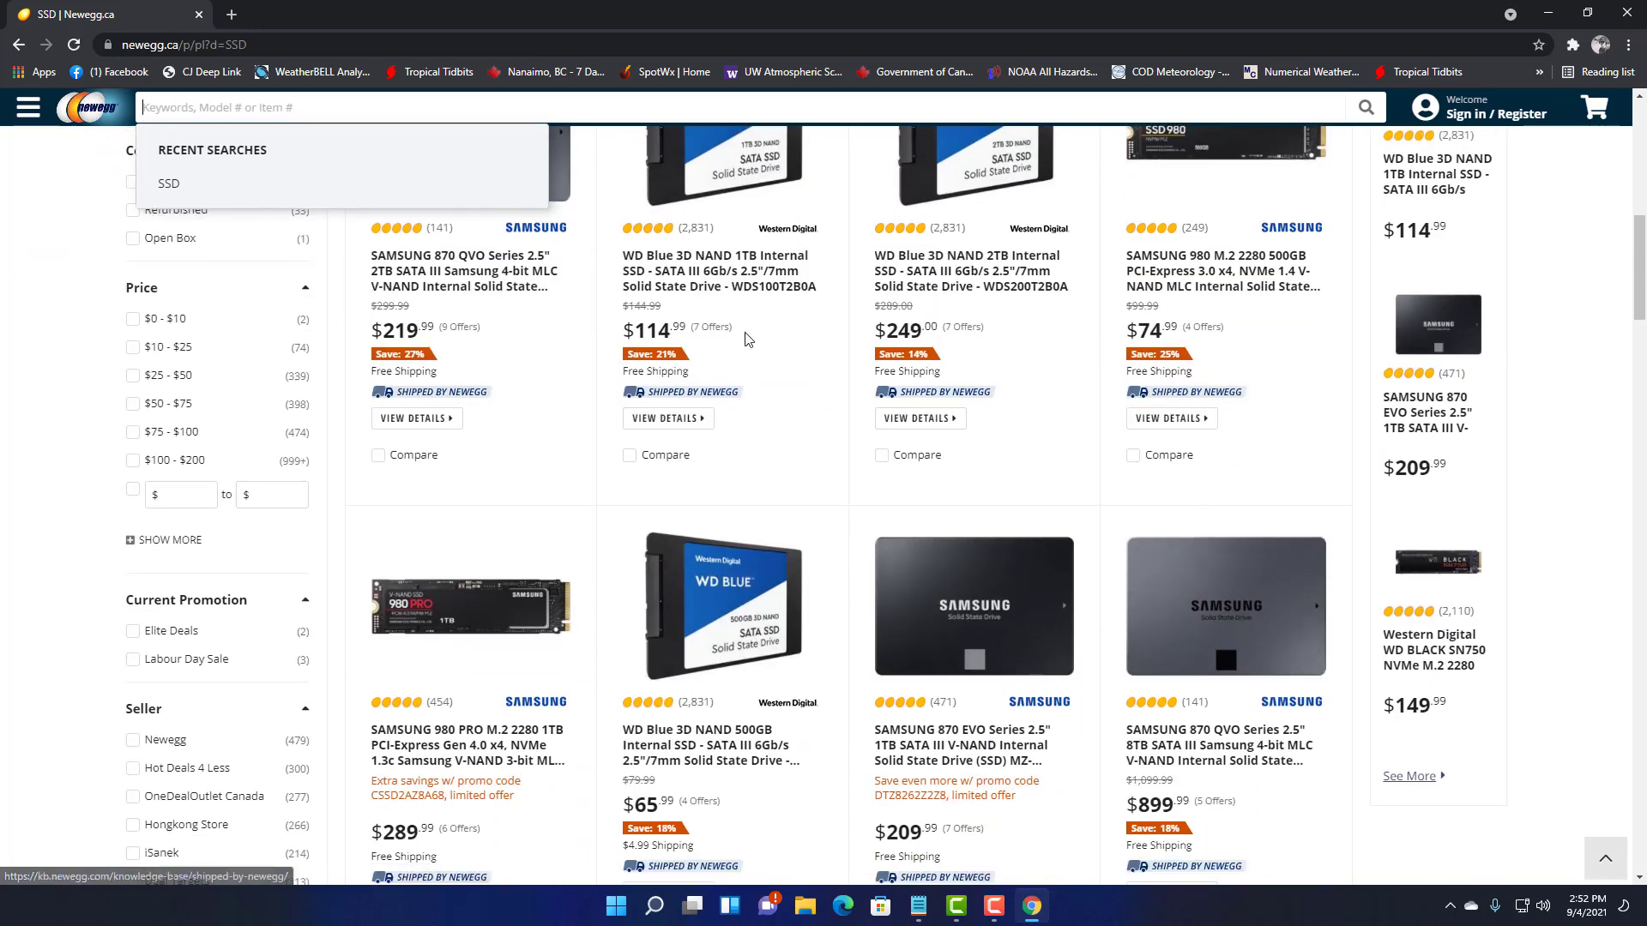
{"action": "scroll", "coordinate": [1086, 525], "scroll_direction": "up", "scroll_amount": 7}
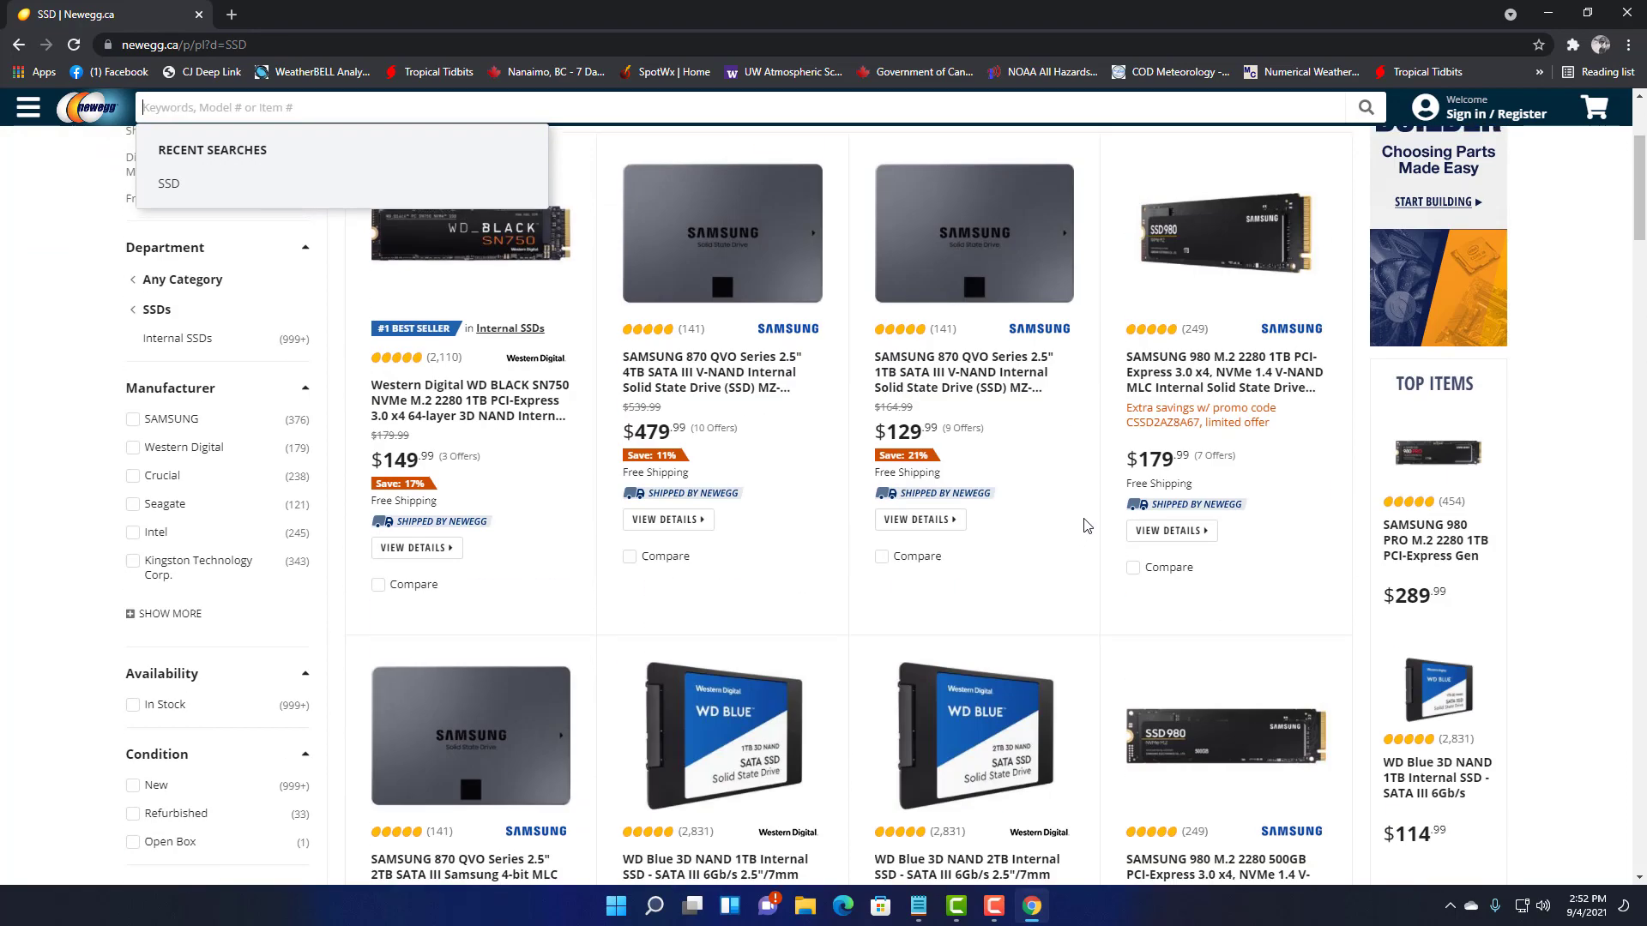
{"action": "scroll", "coordinate": [1086, 525], "scroll_direction": "up", "scroll_amount": 3}
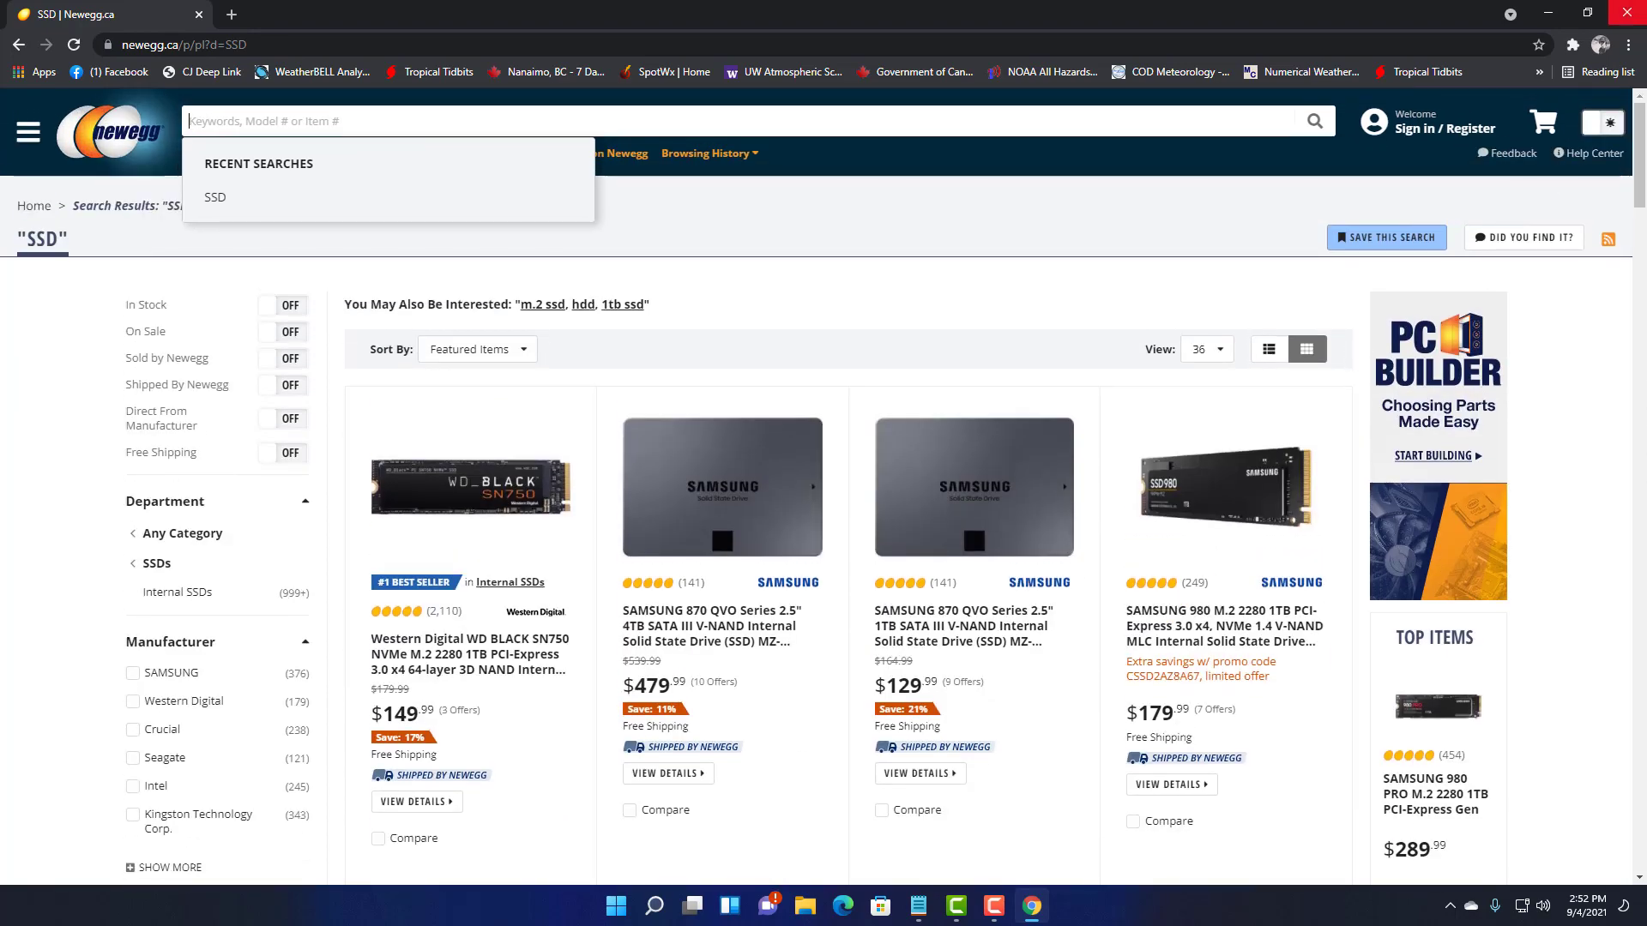
{"action": "left_click", "coordinate": [1626, 12]}
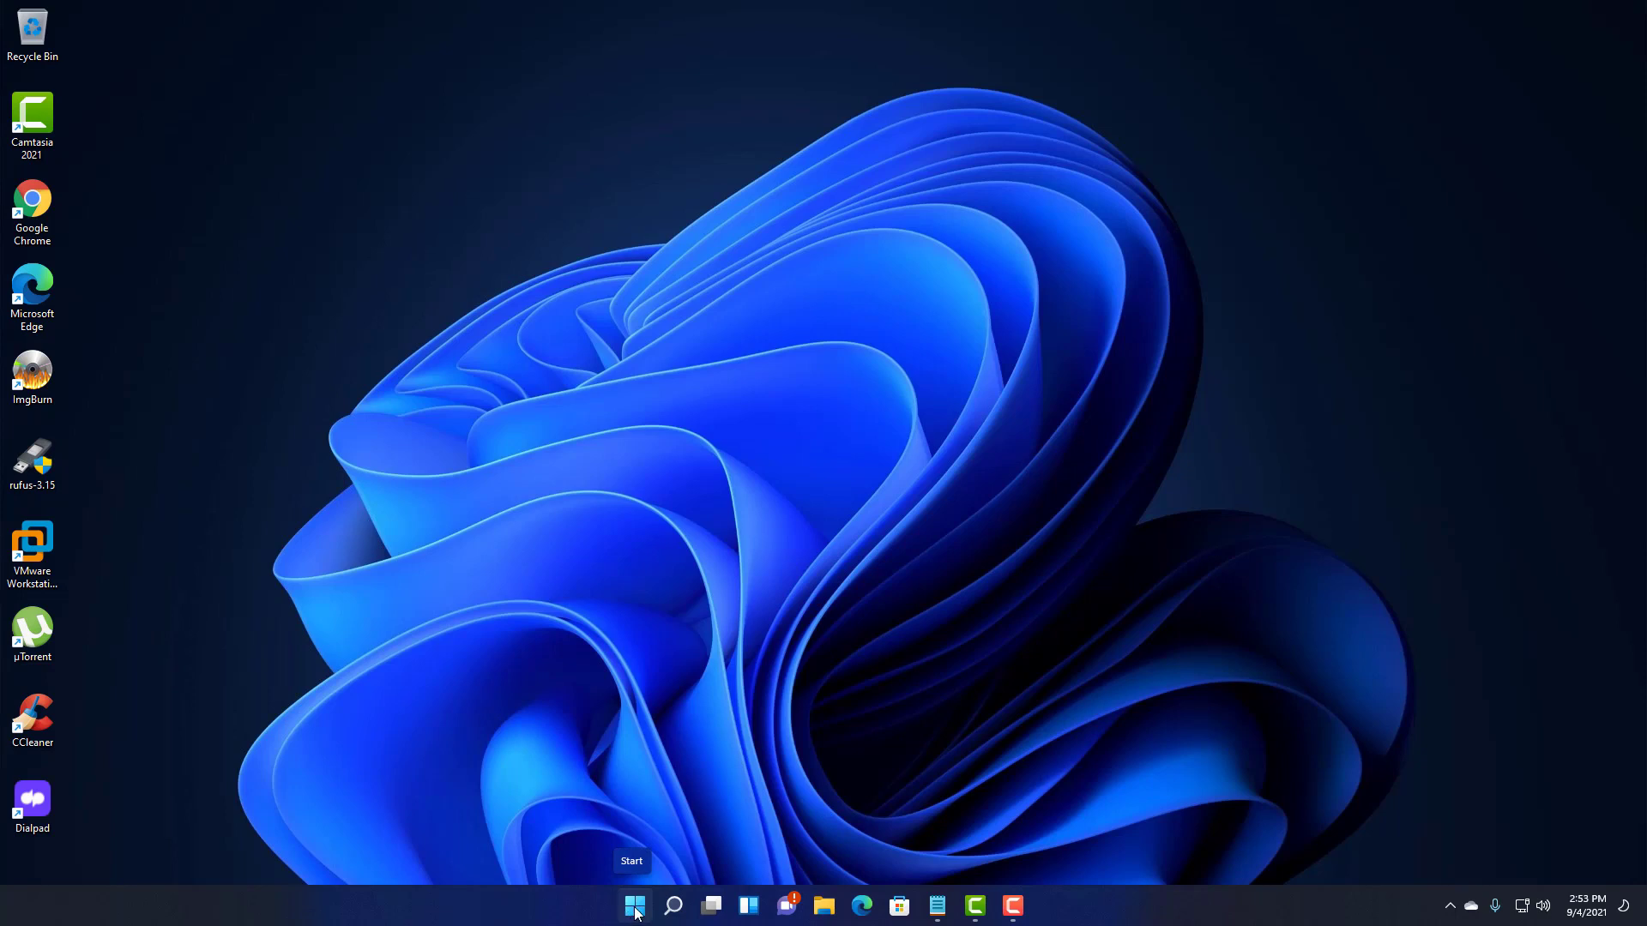
- Right-click the Start button to bring up the power-user menu of system tools
{"action": "right_click", "coordinate": [636, 914]}
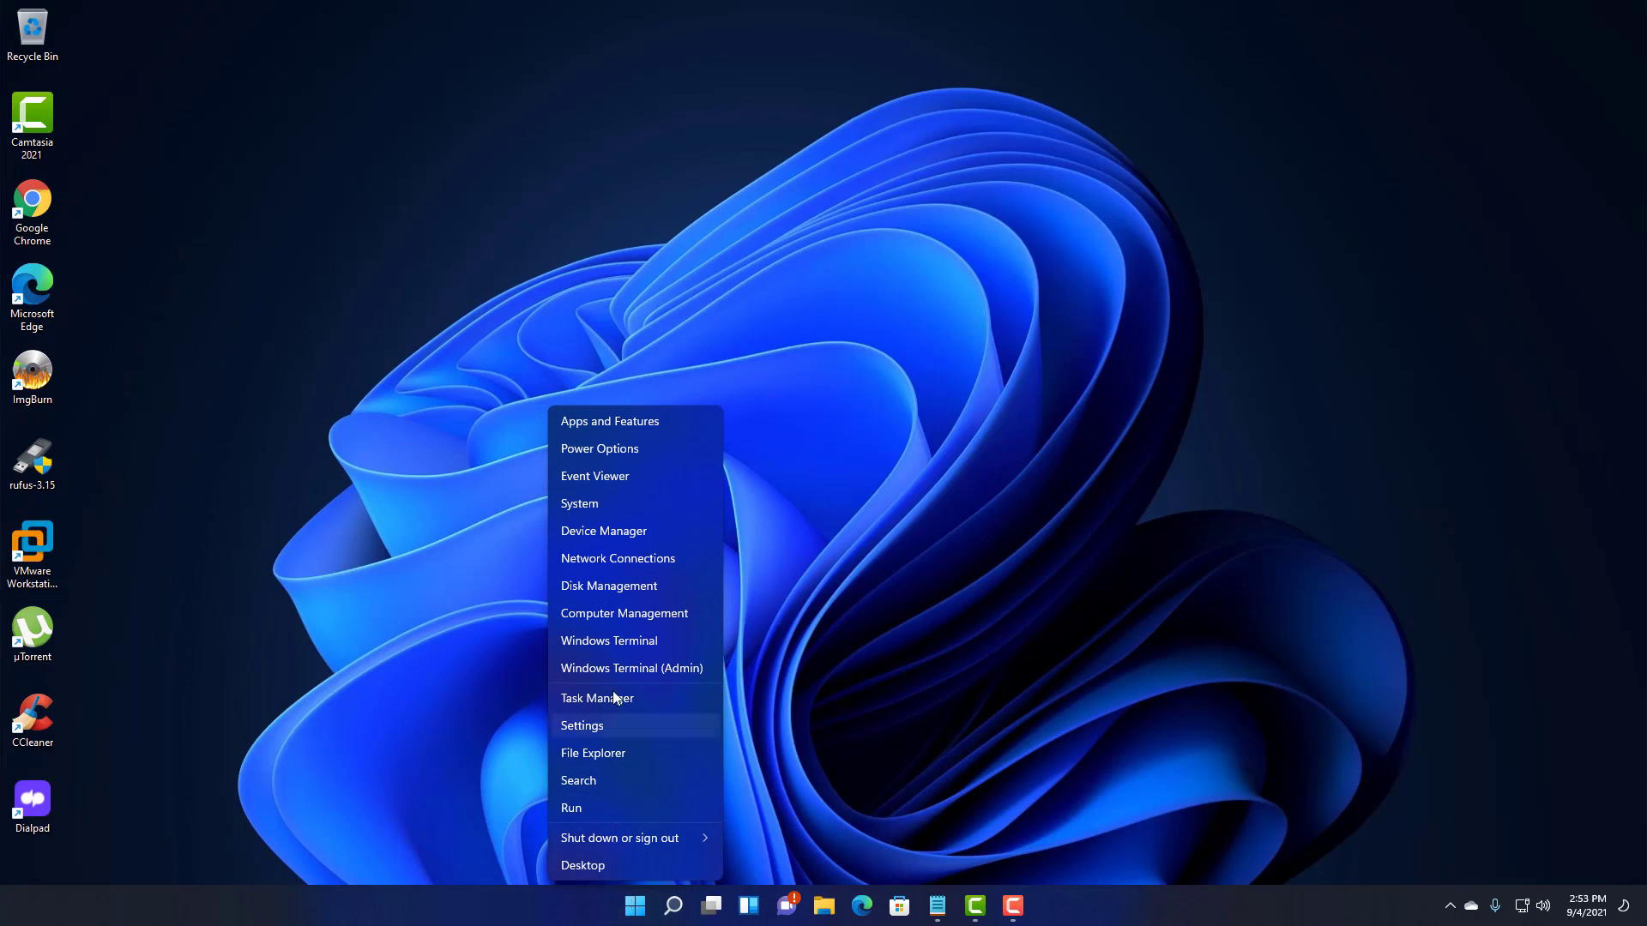
- Launch Task Manager, show the Startup apps, and disable Microsoft OneDrive
{"action": "left_click", "coordinate": [596, 700]}
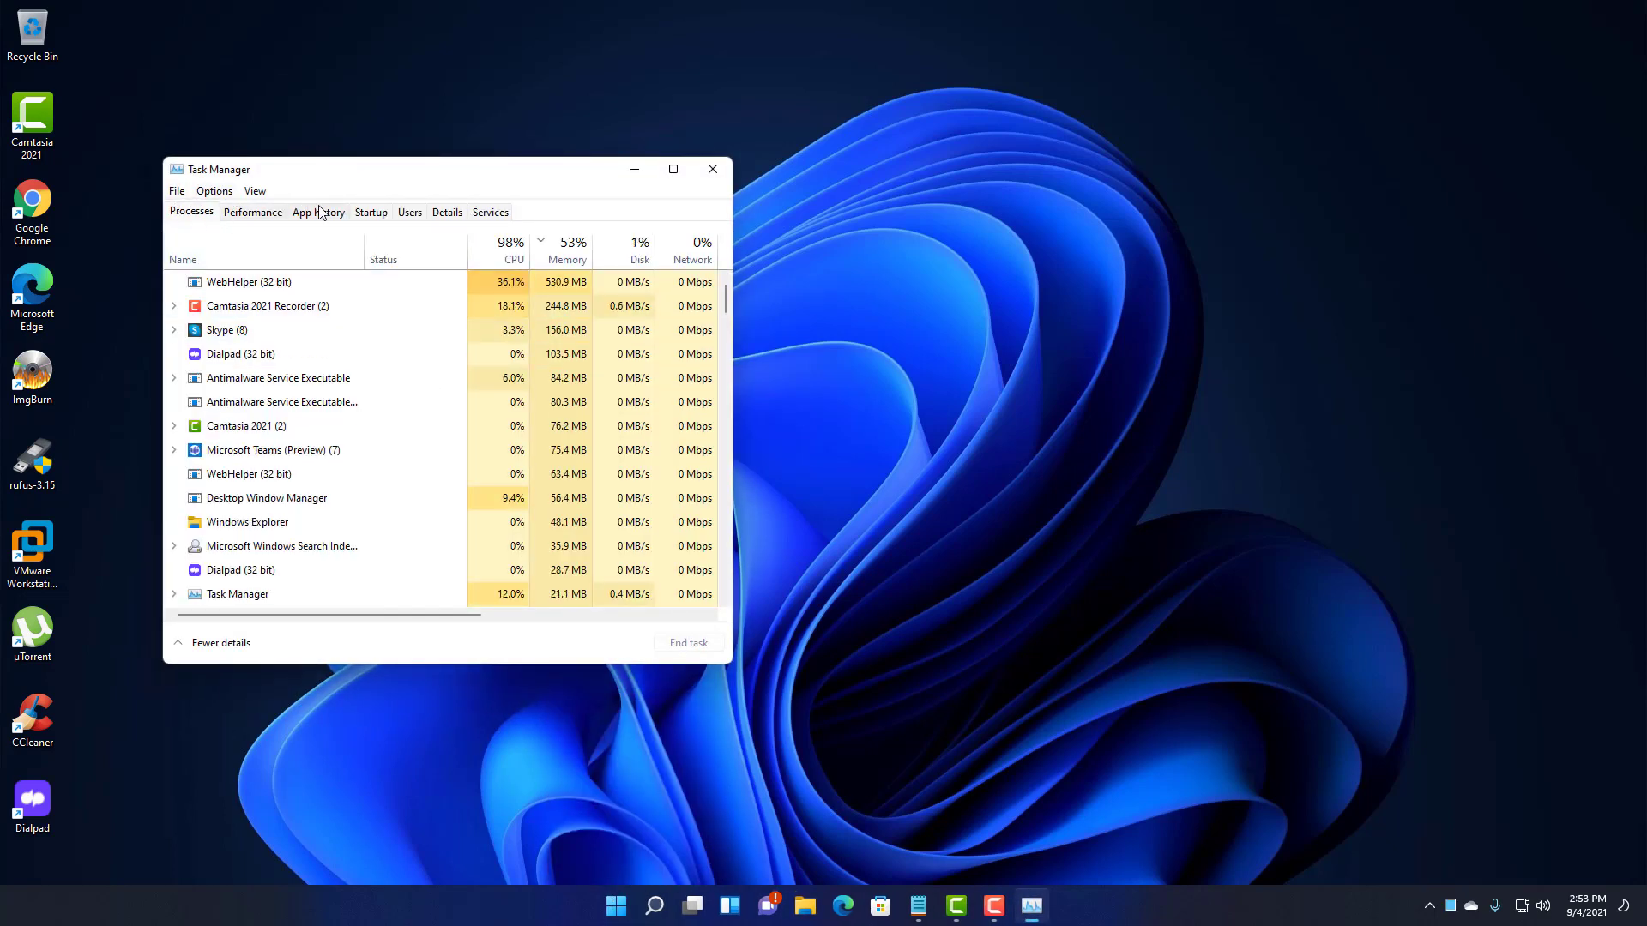
{"action": "left_click", "coordinate": [382, 215]}
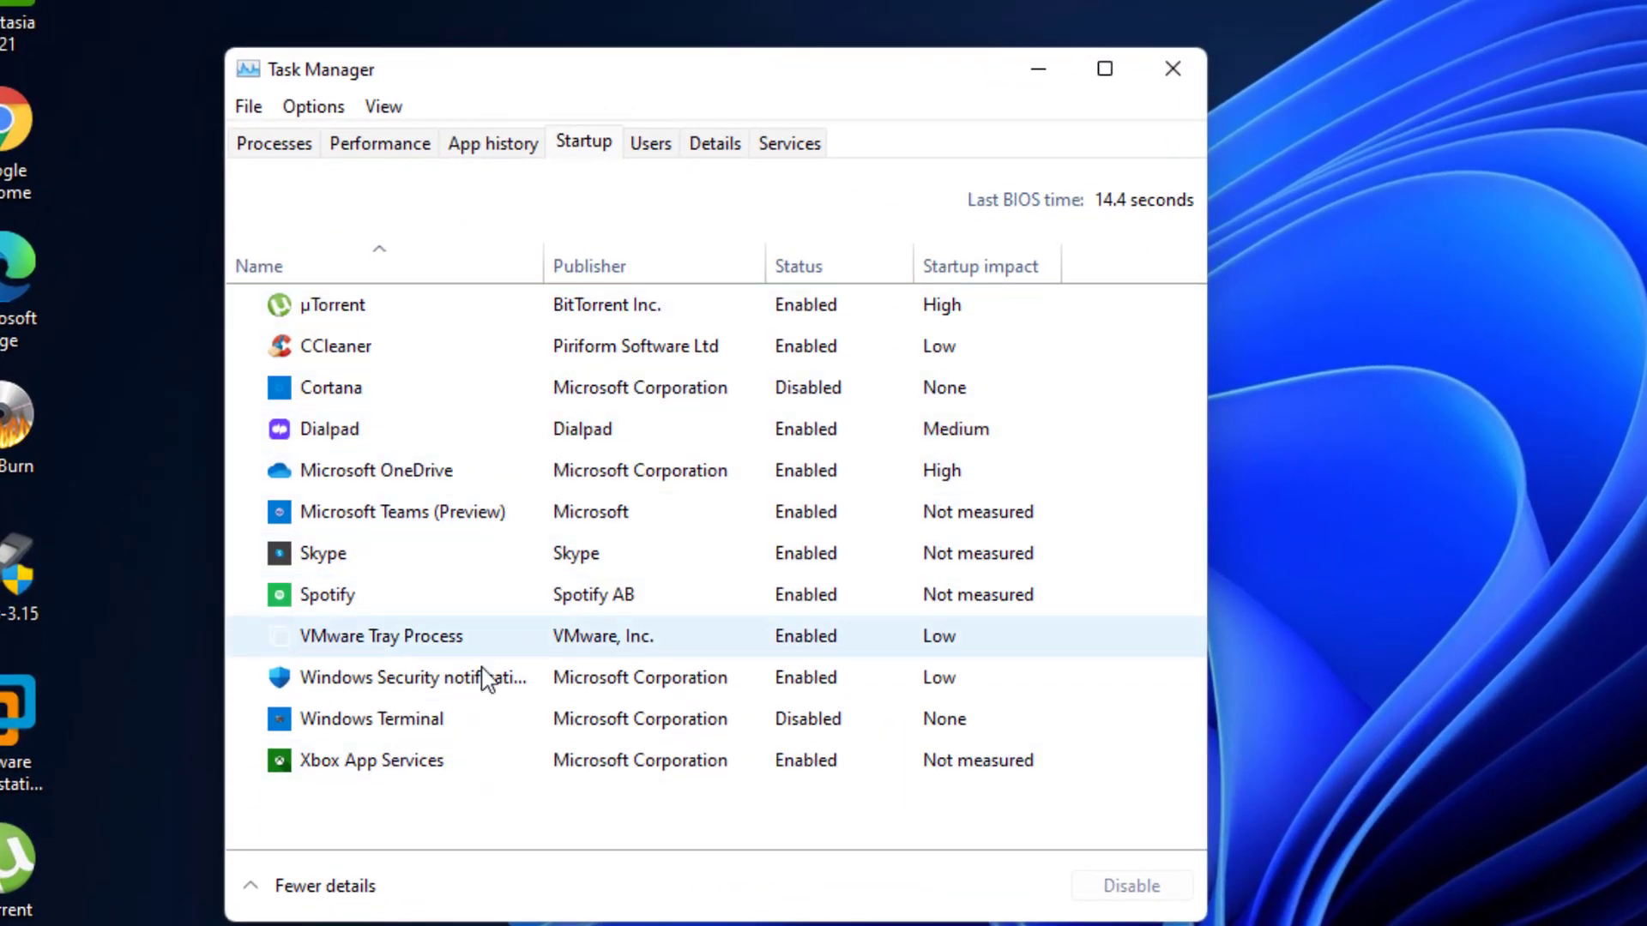
{"action": "left_click", "coordinate": [614, 513]}
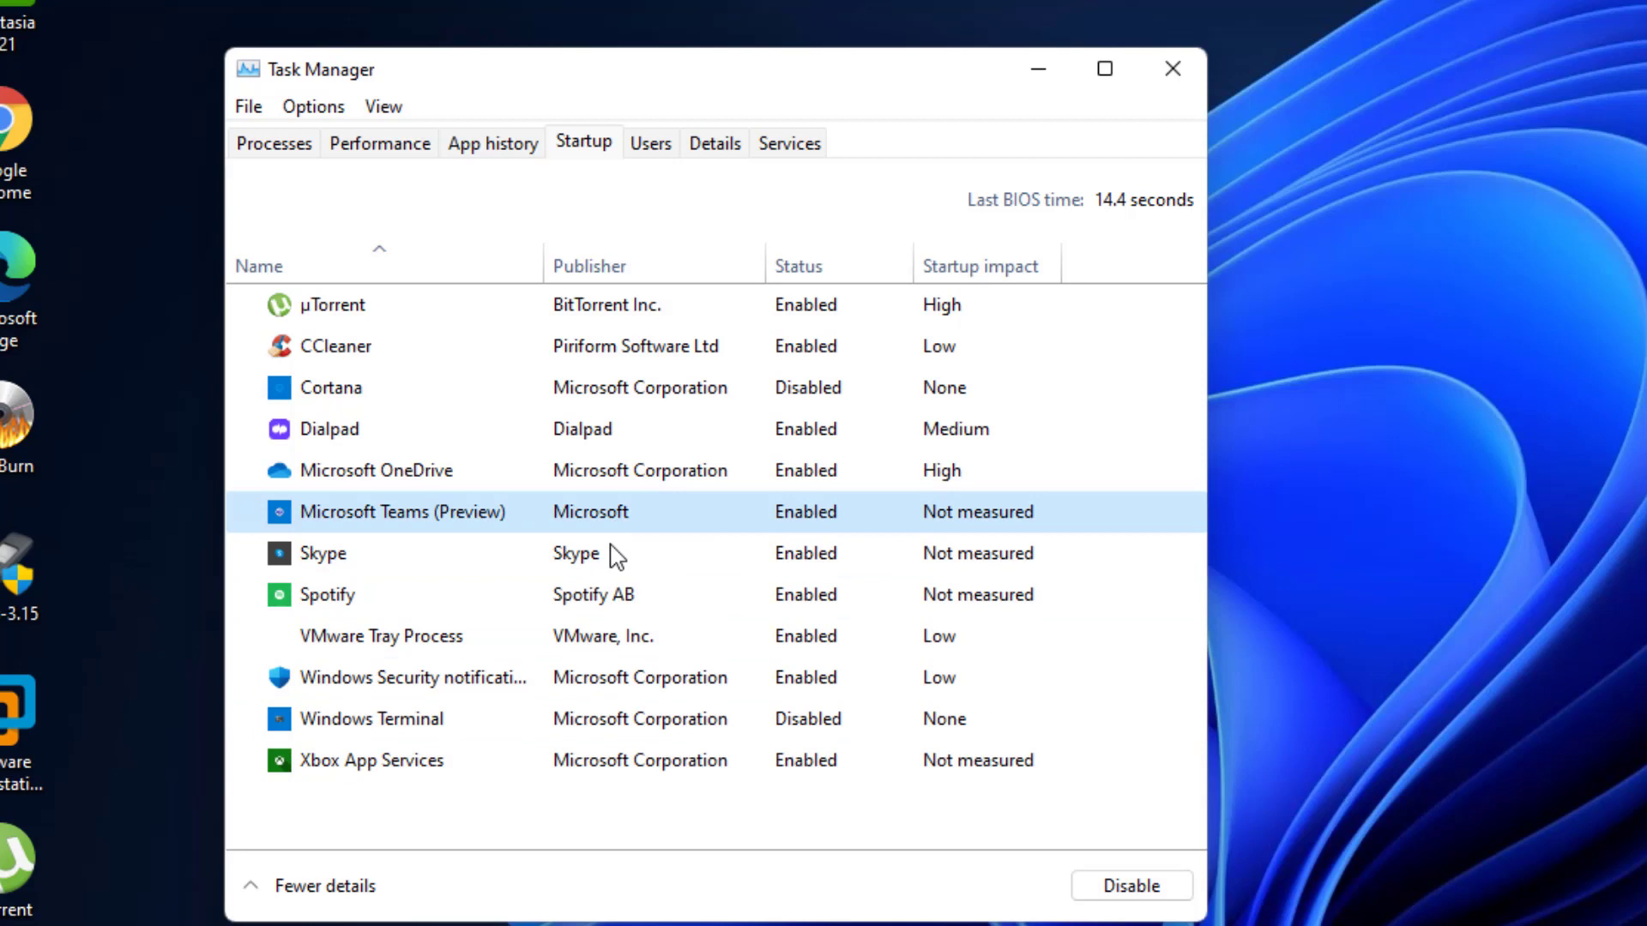
{"action": "left_click", "coordinate": [408, 487]}
{"action": "right_click", "coordinate": [408, 488]}
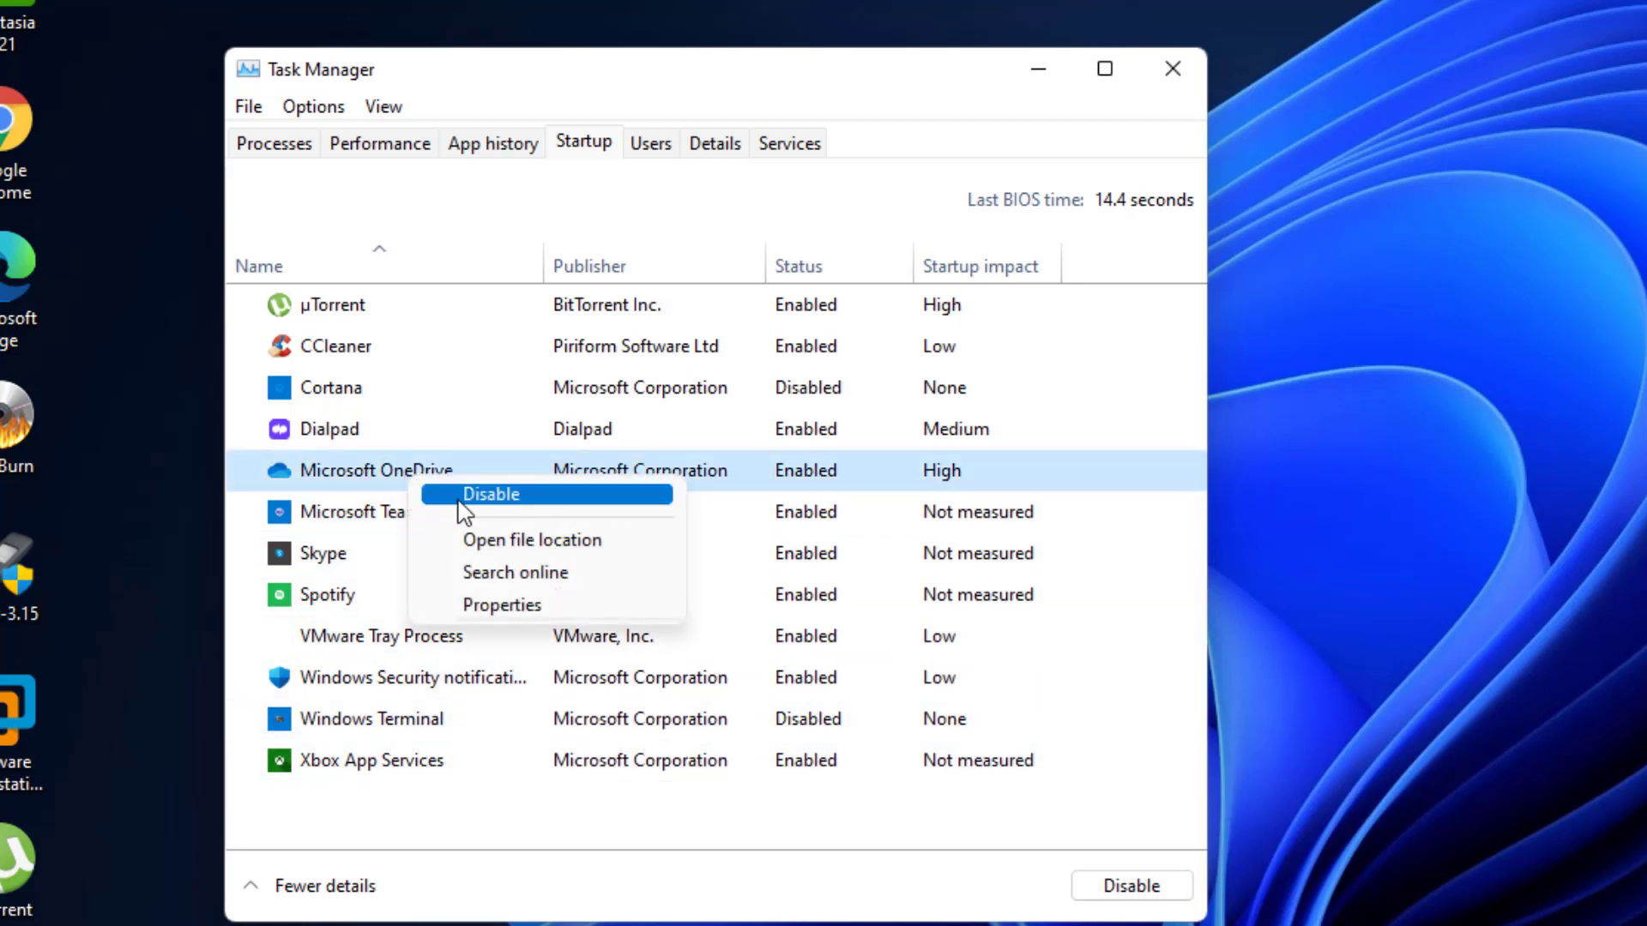
{"action": "left_click", "coordinate": [459, 493]}
- Disable Microsoft Teams and Spotify at startup, toggling Skype off and back on
{"action": "left_click", "coordinate": [780, 438]}
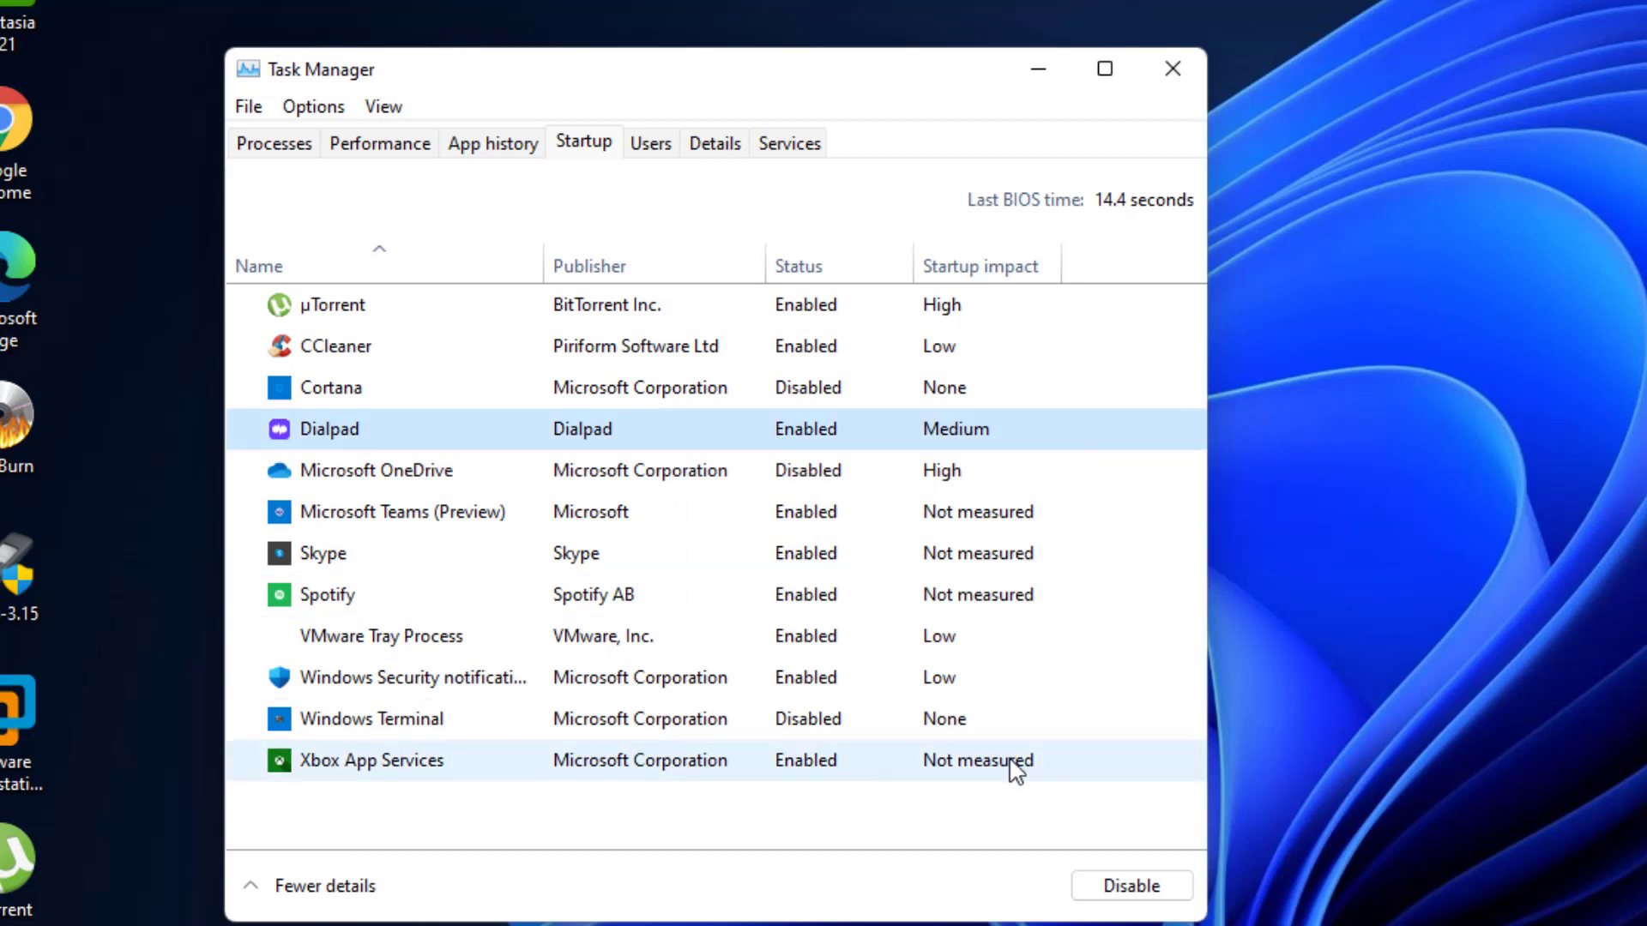
{"action": "left_click", "coordinate": [1105, 889]}
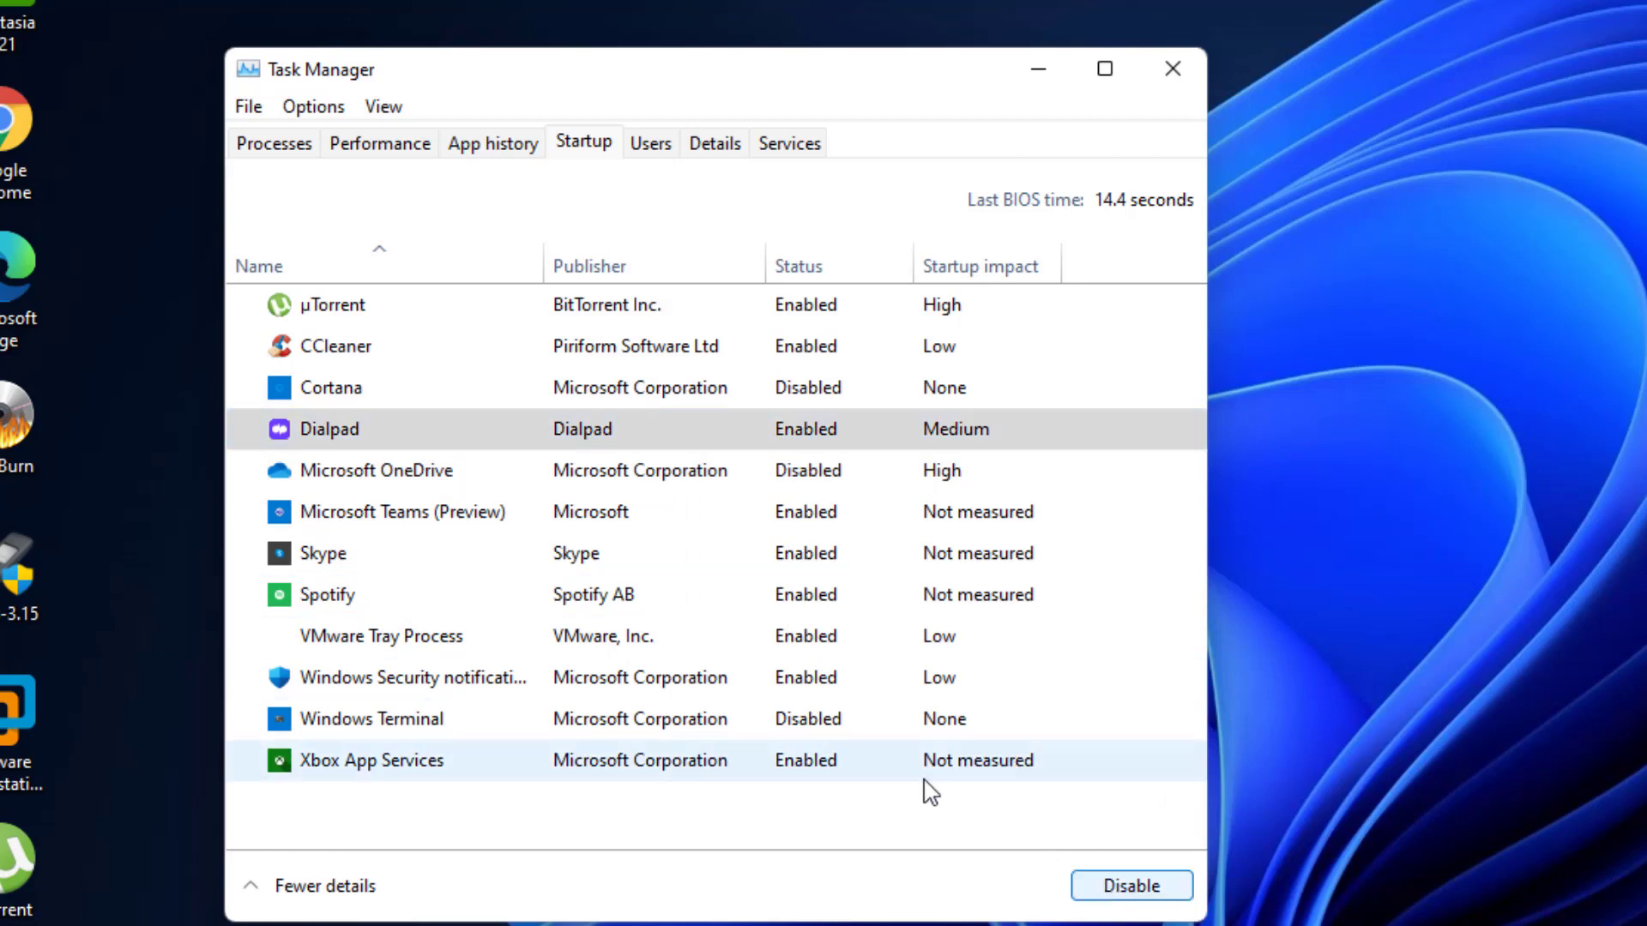
{"action": "left_click", "coordinate": [806, 520]}
{"action": "left_click", "coordinate": [1115, 886]}
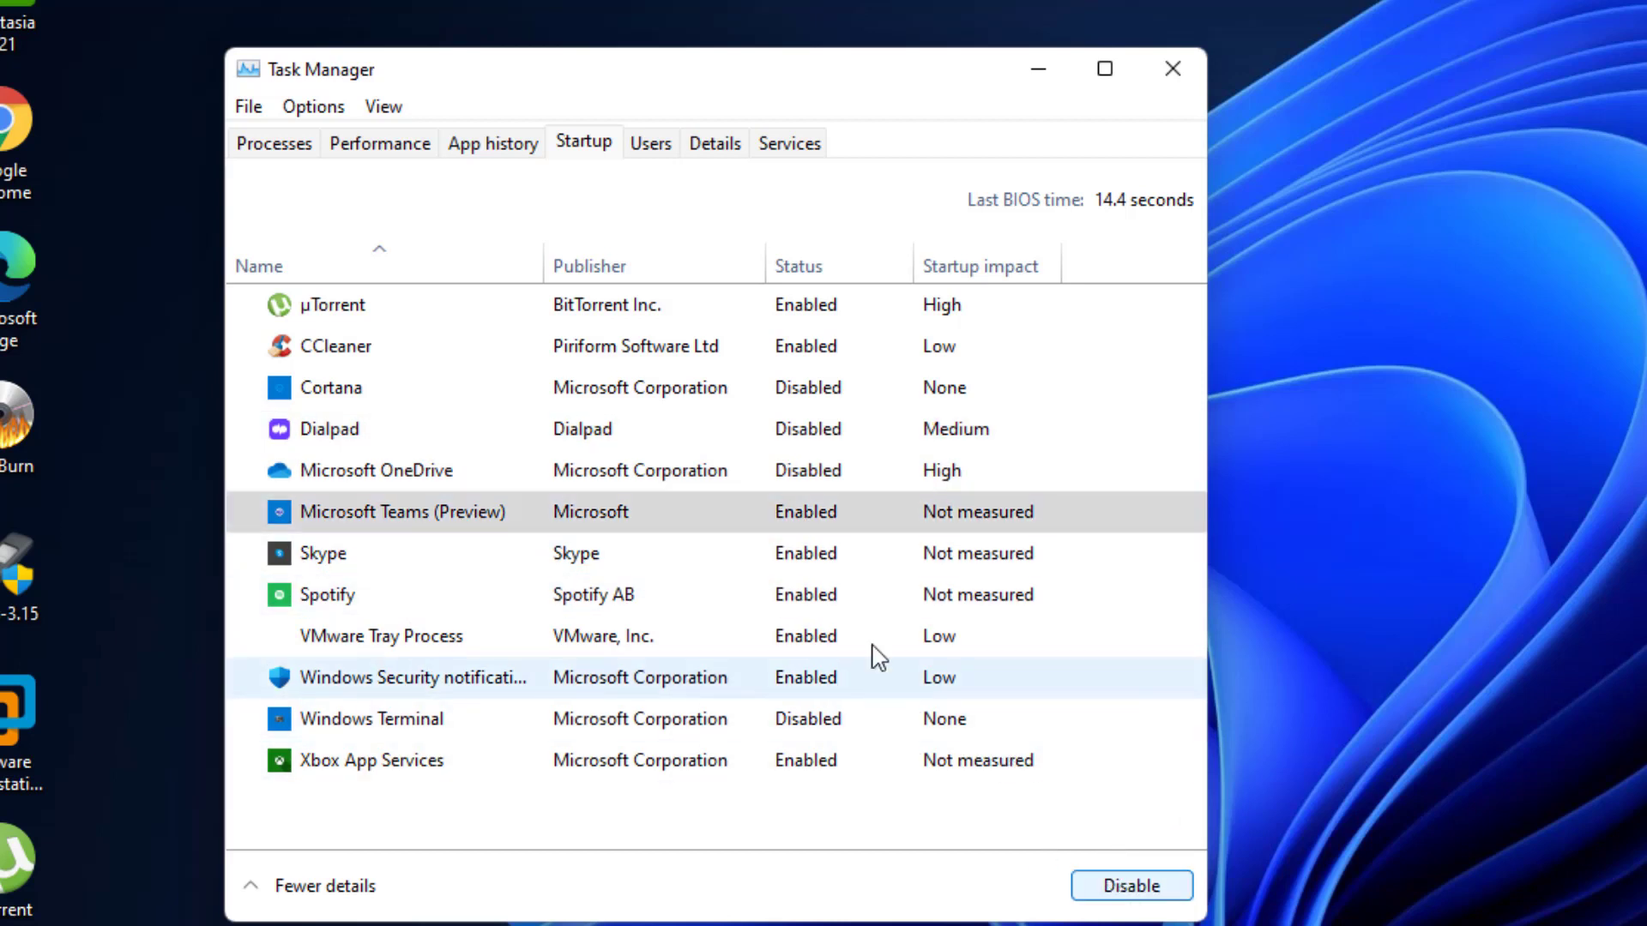
{"action": "left_click", "coordinate": [825, 559]}
{"action": "left_click", "coordinate": [1124, 888]}
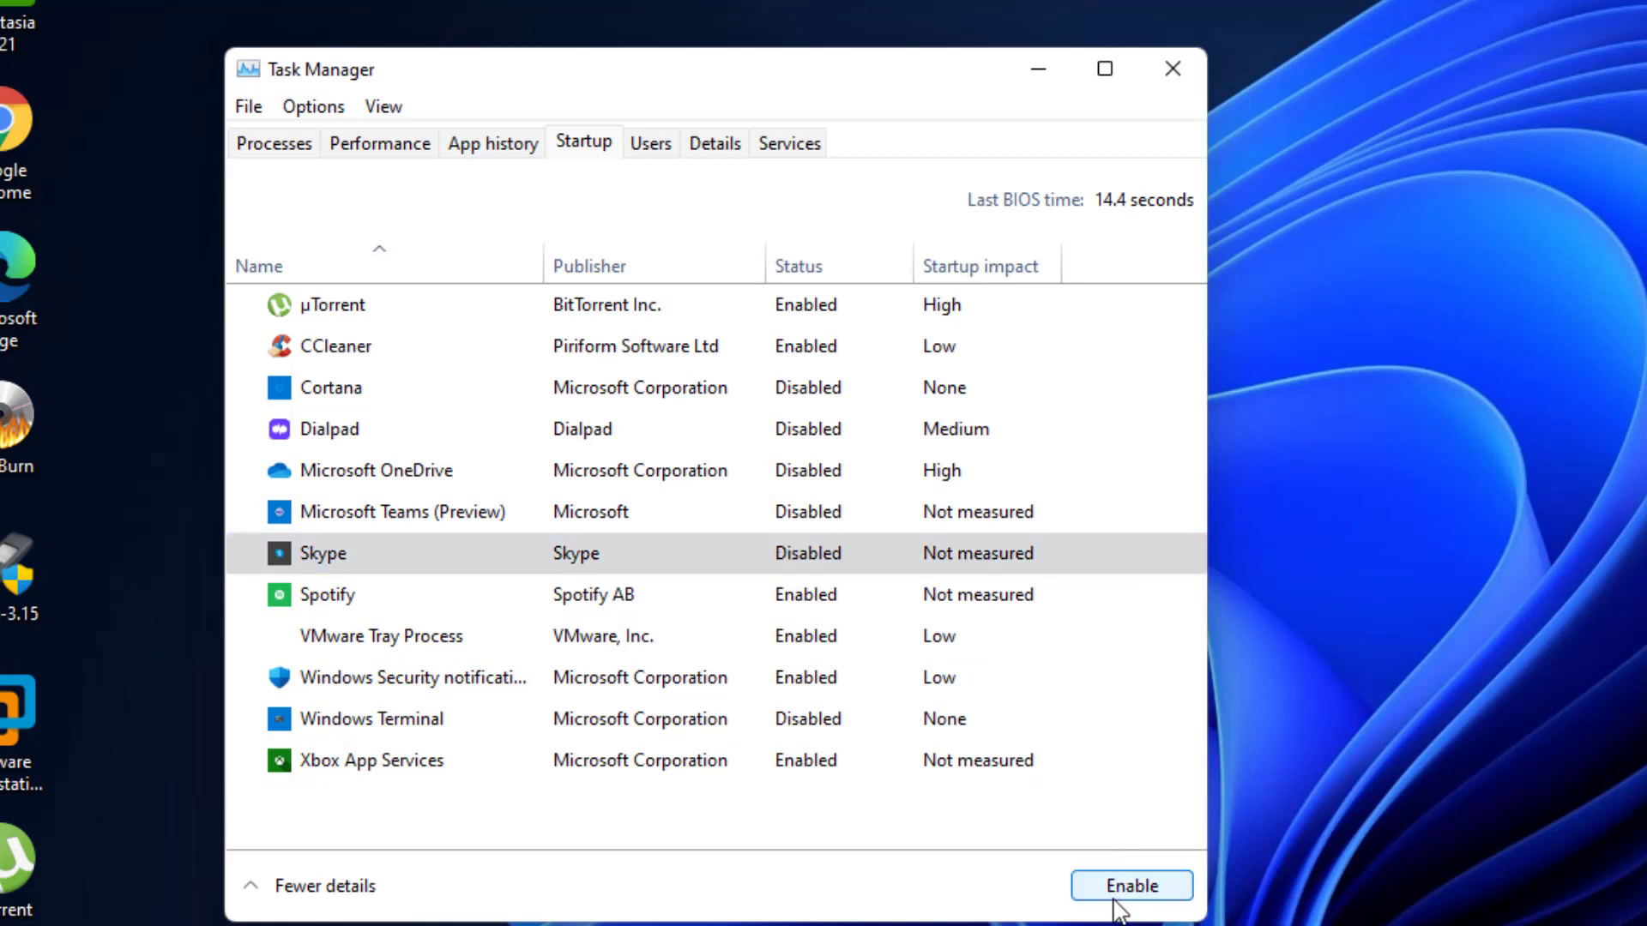
{"action": "left_click", "coordinate": [1115, 891]}
{"action": "left_click", "coordinate": [796, 606]}
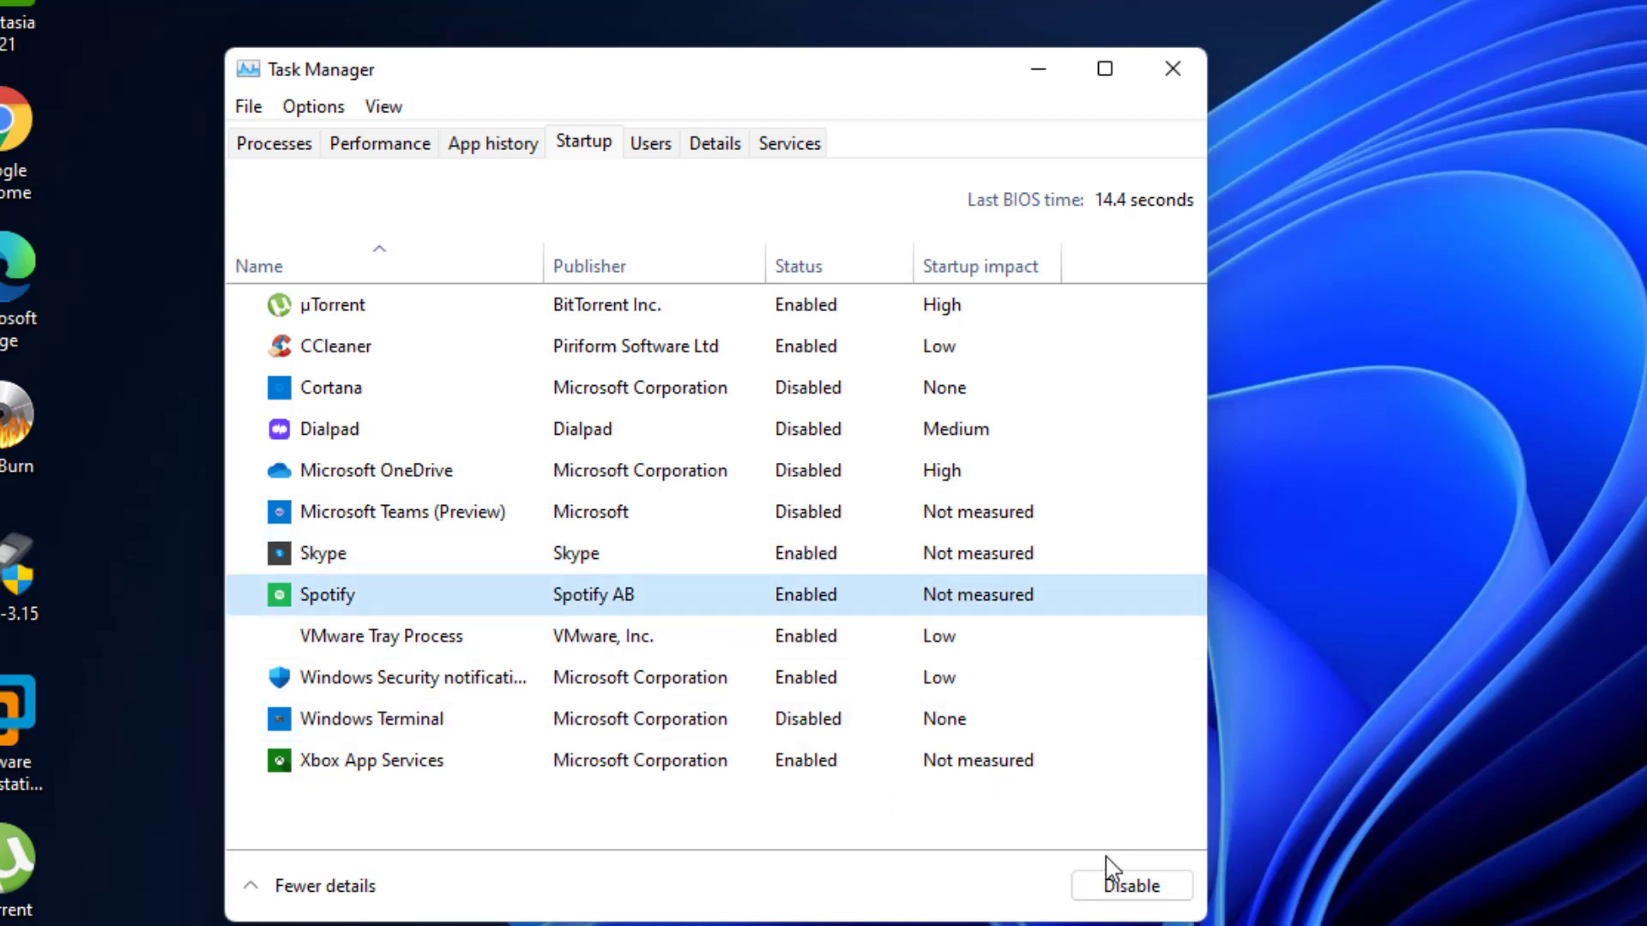
{"action": "left_click", "coordinate": [1115, 884]}
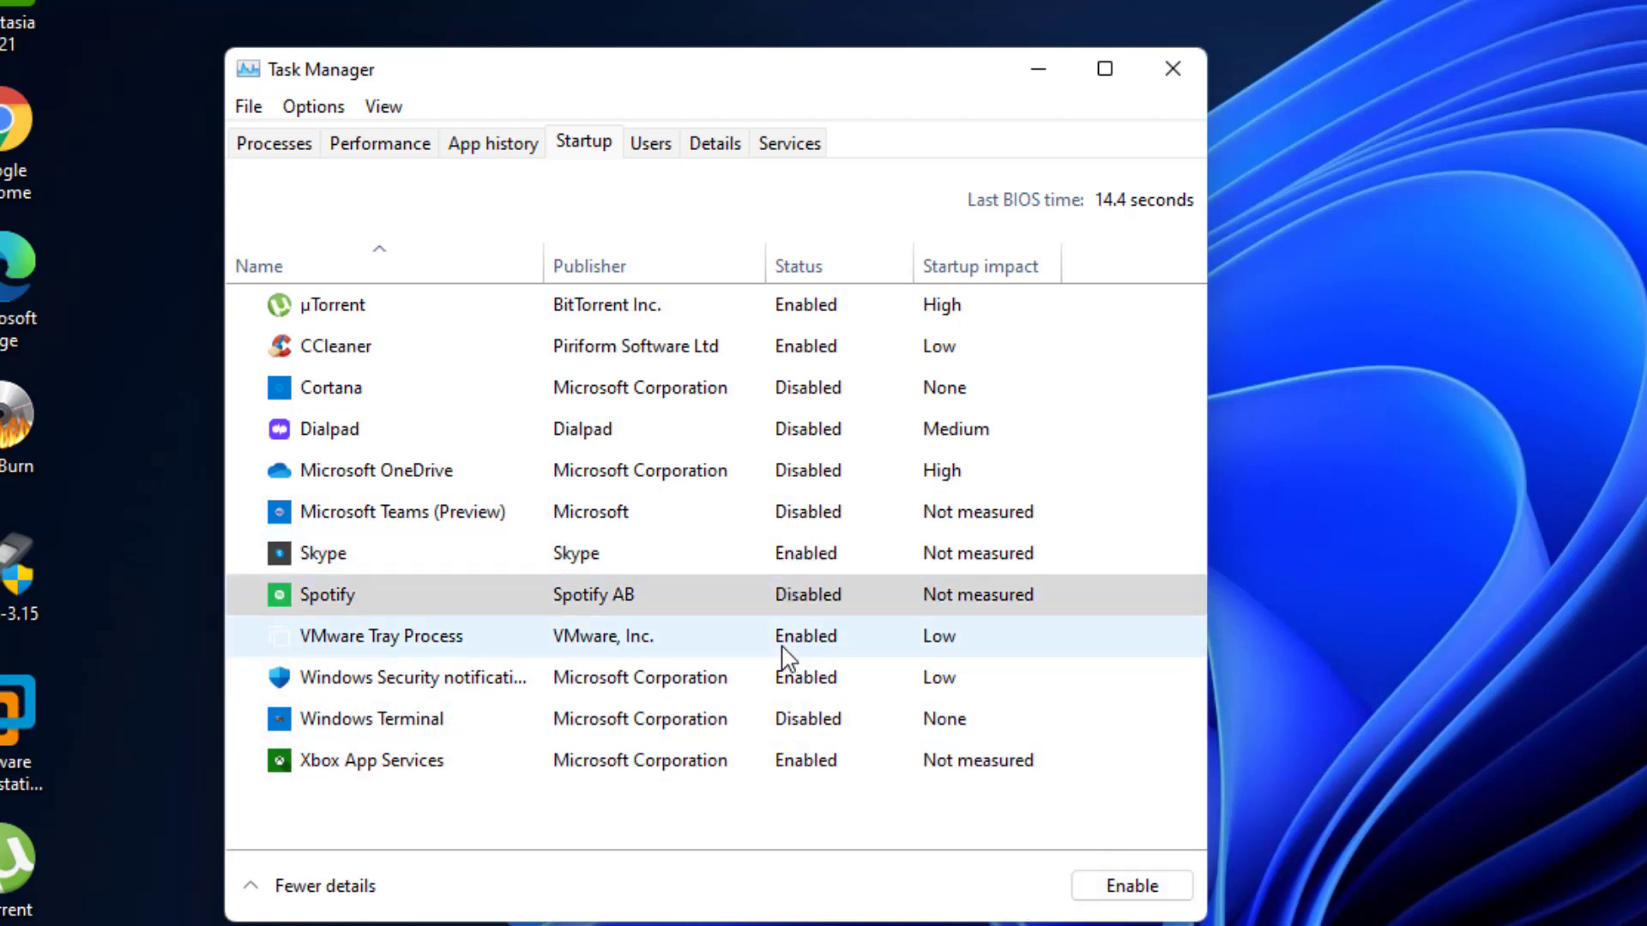
- Disable VMware Tray Process, Windows Security notifications, CCleaner and µTorrent at startup
{"action": "left_click", "coordinate": [788, 656]}
{"action": "left_click", "coordinate": [1121, 886]}
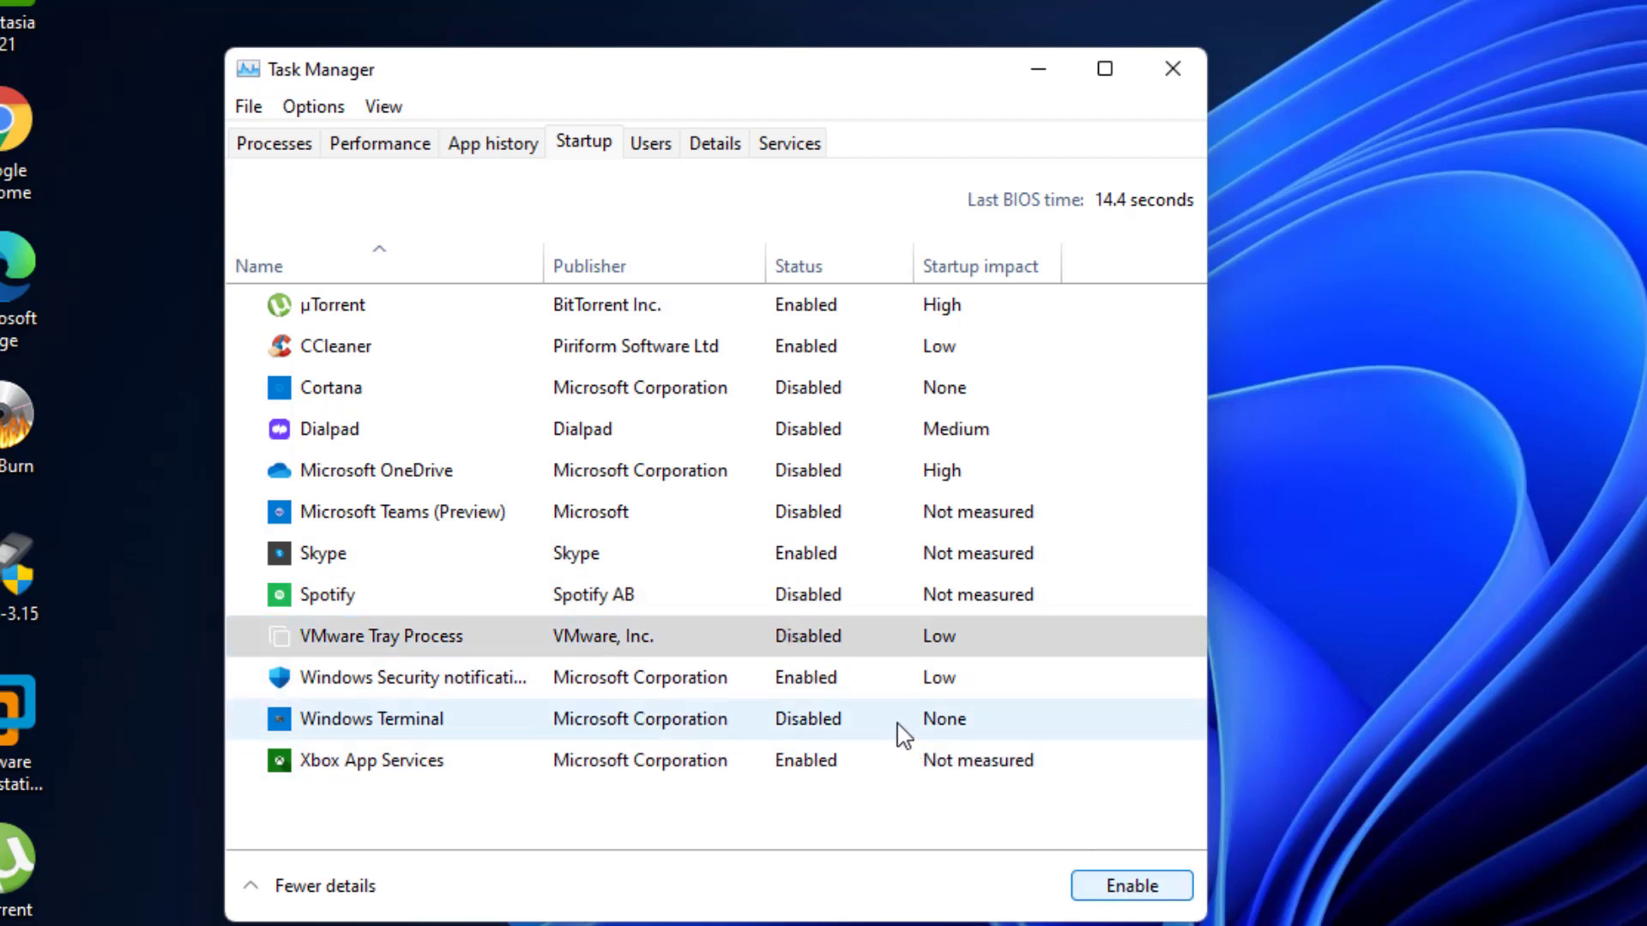
{"action": "left_click", "coordinate": [882, 677]}
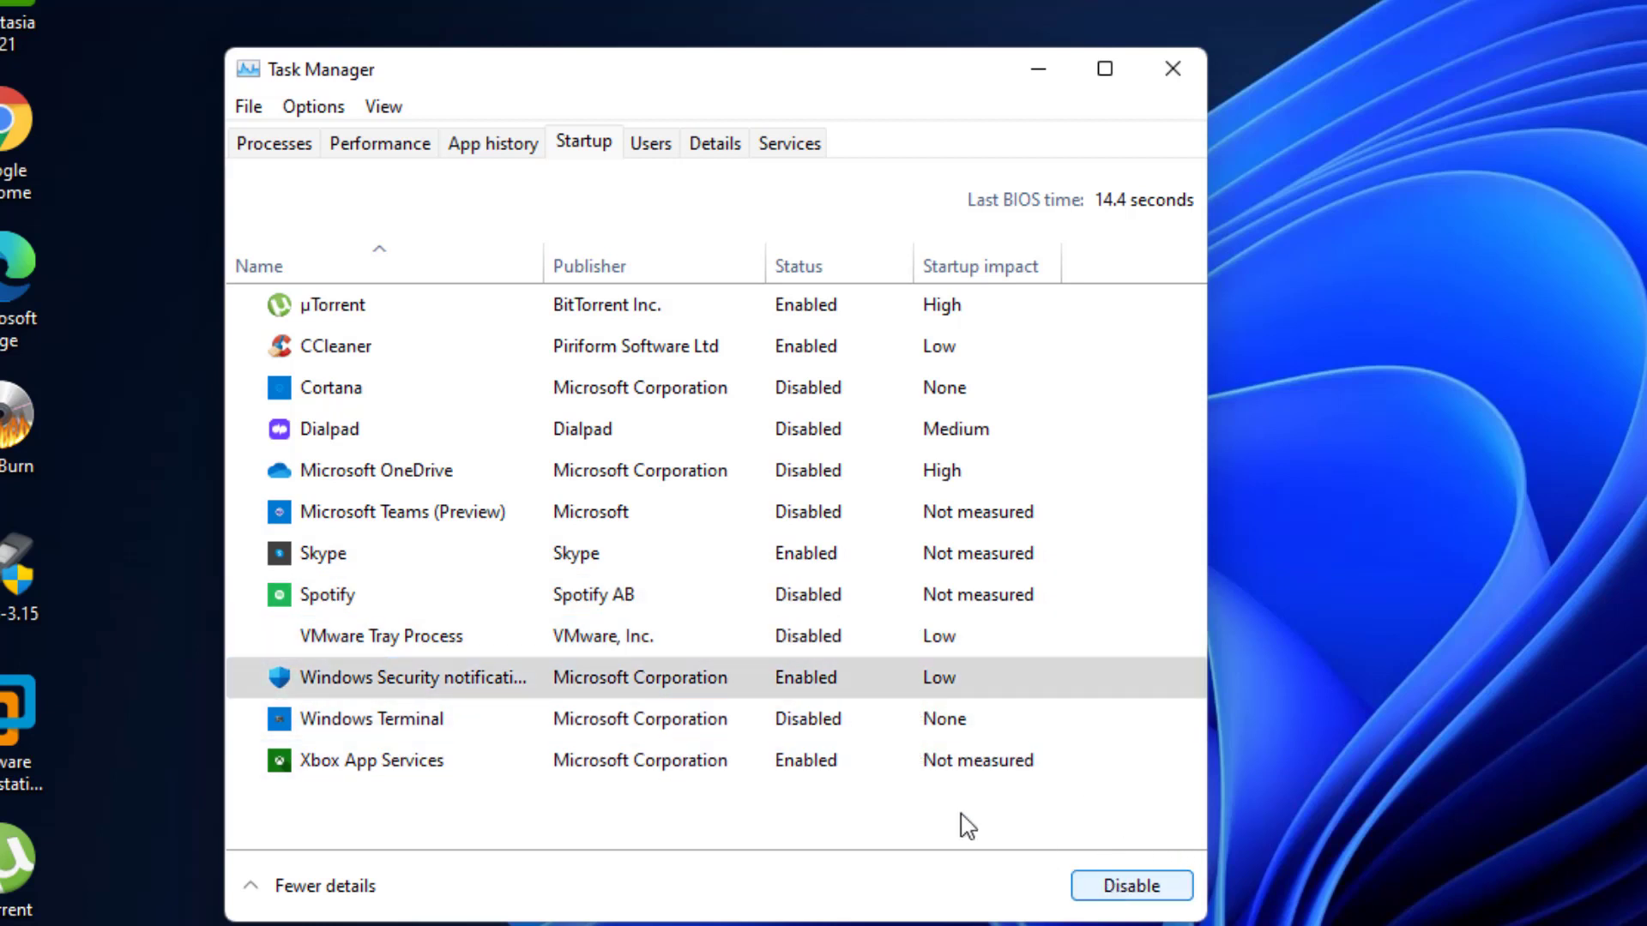
{"action": "left_click", "coordinate": [827, 723]}
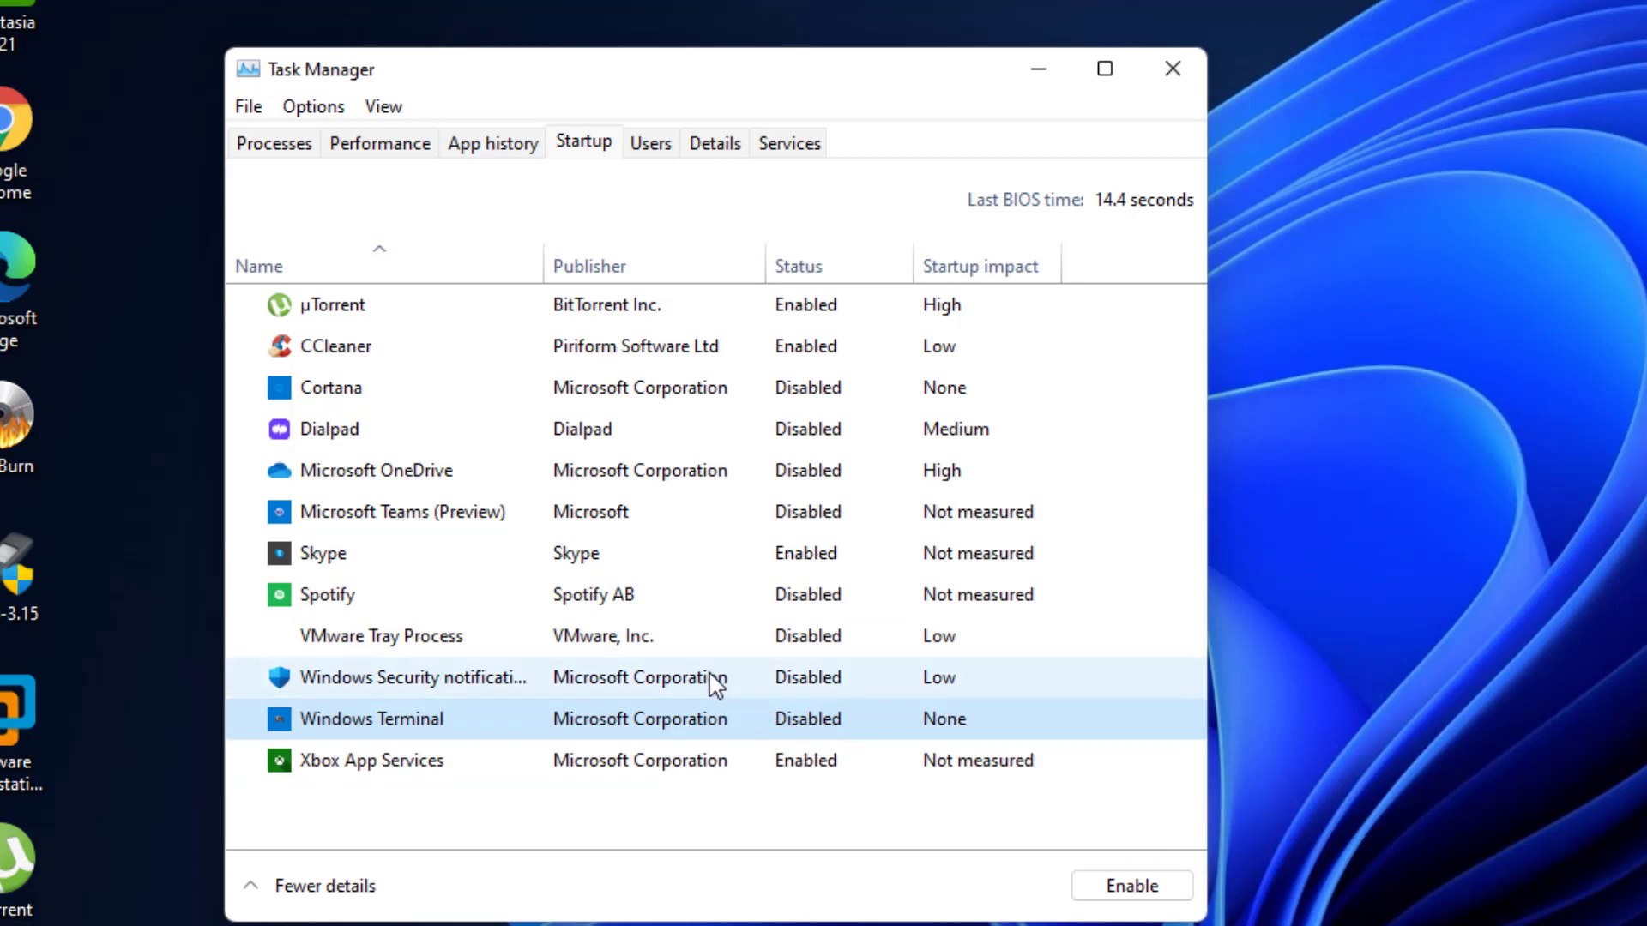
{"action": "left_click", "coordinate": [683, 365]}
{"action": "left_click", "coordinate": [1095, 884]}
{"action": "left_click", "coordinate": [766, 307]}
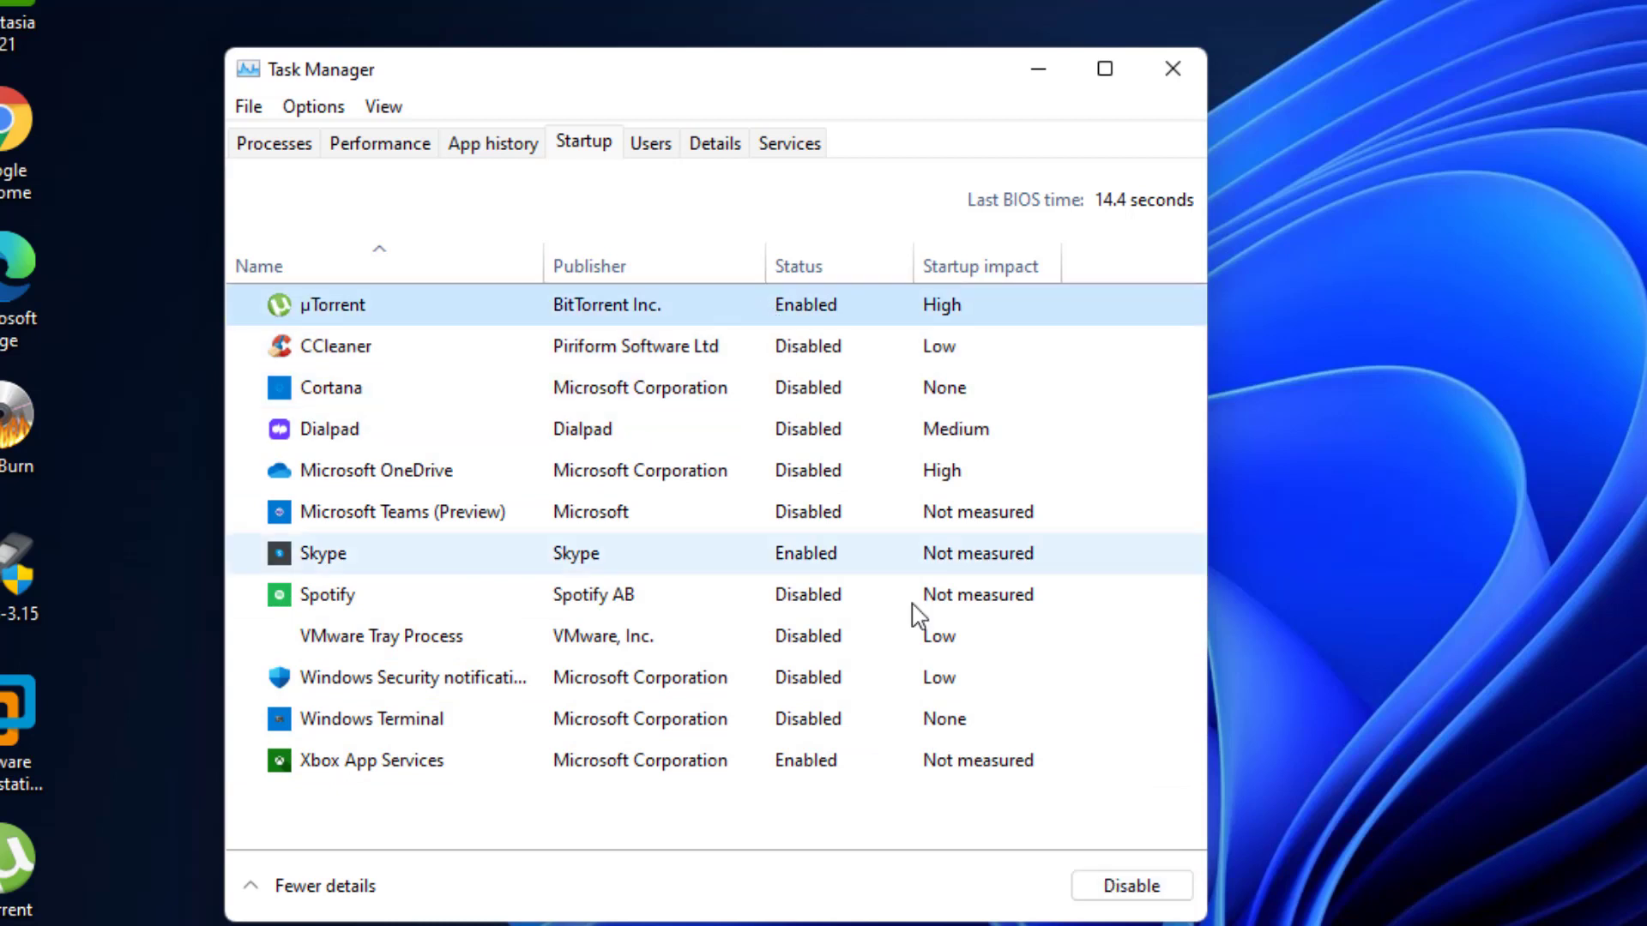
{"action": "left_click", "coordinate": [1123, 888]}
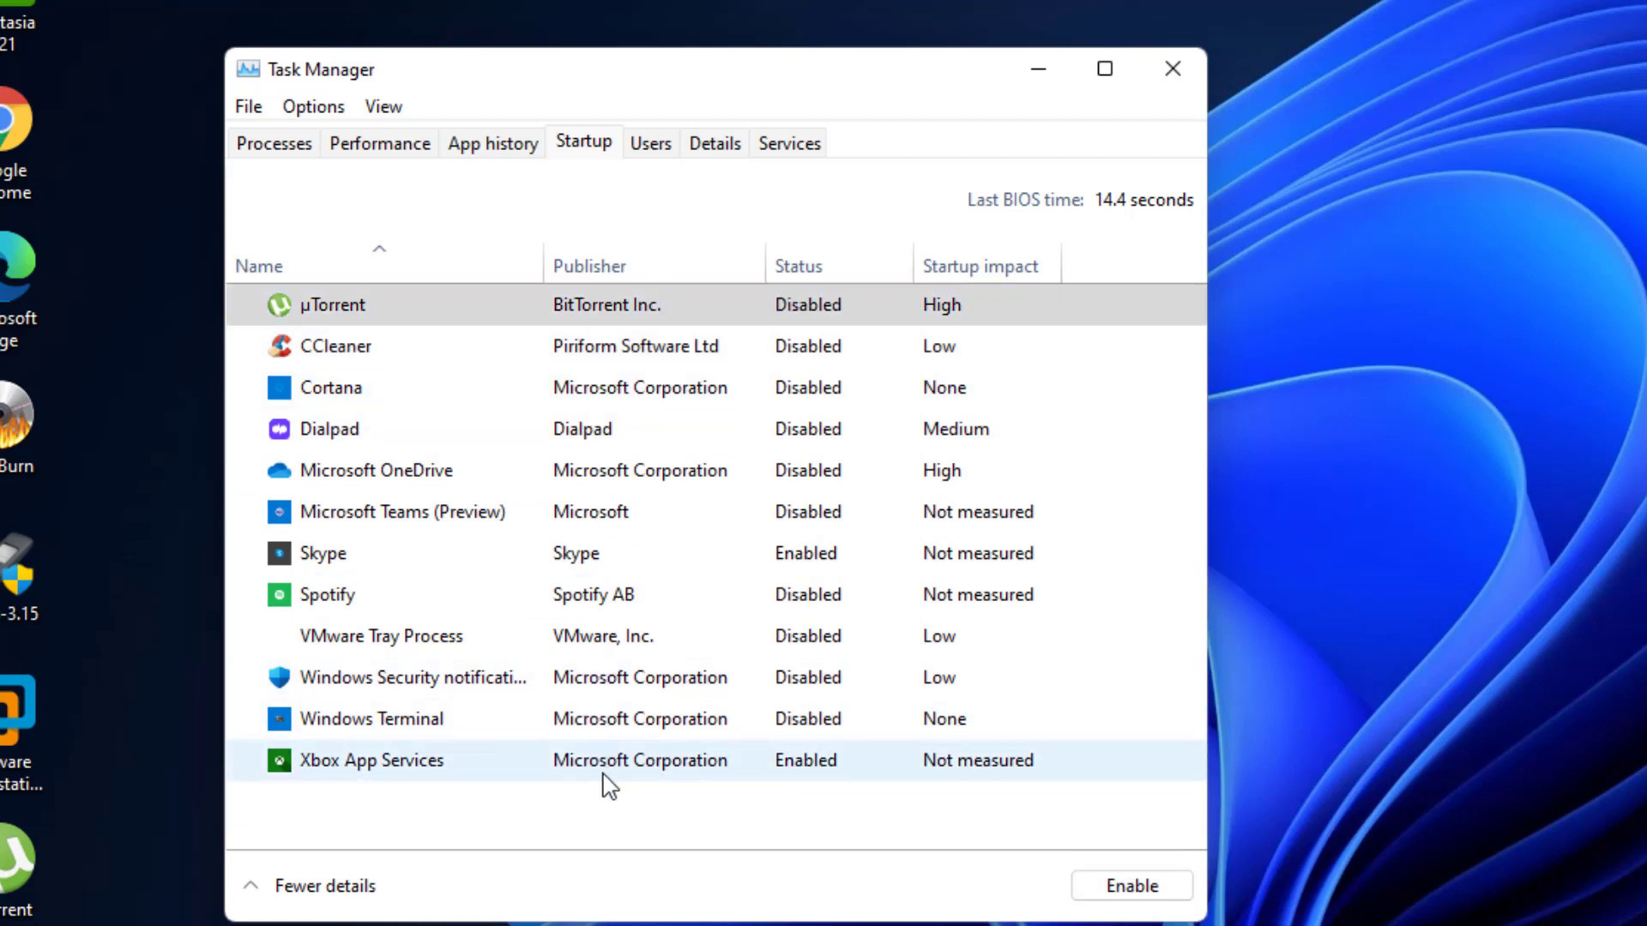
- Disable Xbox App Services and Skype at startup, then close Task Manager
{"action": "left_click", "coordinate": [604, 775]}
{"action": "left_click", "coordinate": [1104, 886]}
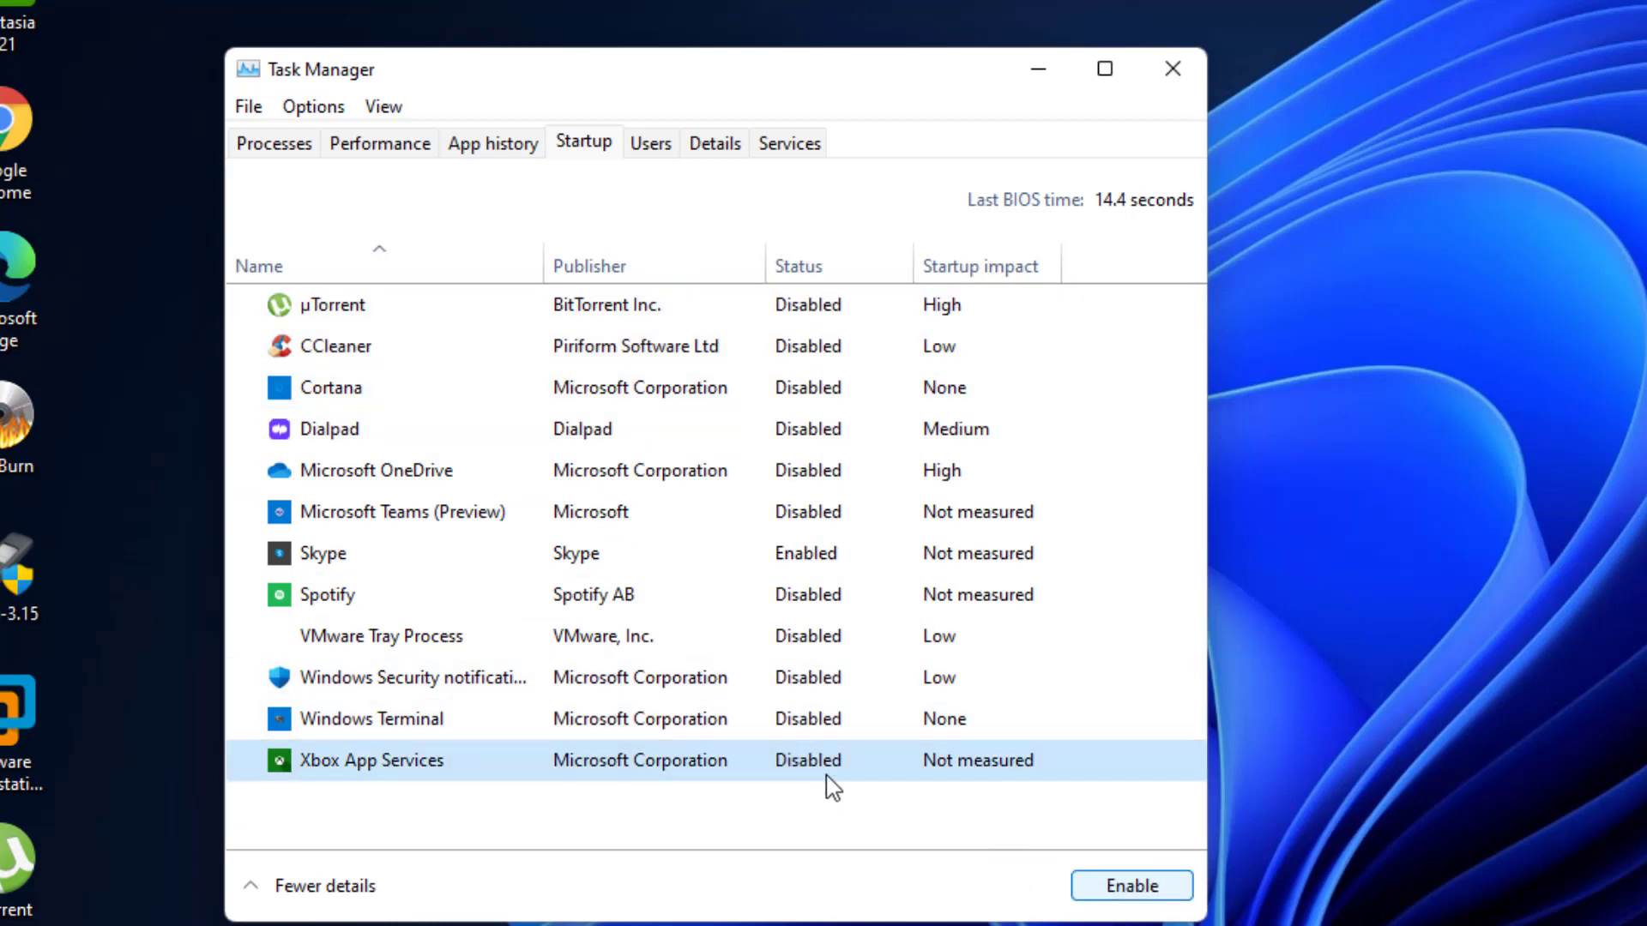
{"action": "left_click", "coordinate": [787, 553]}
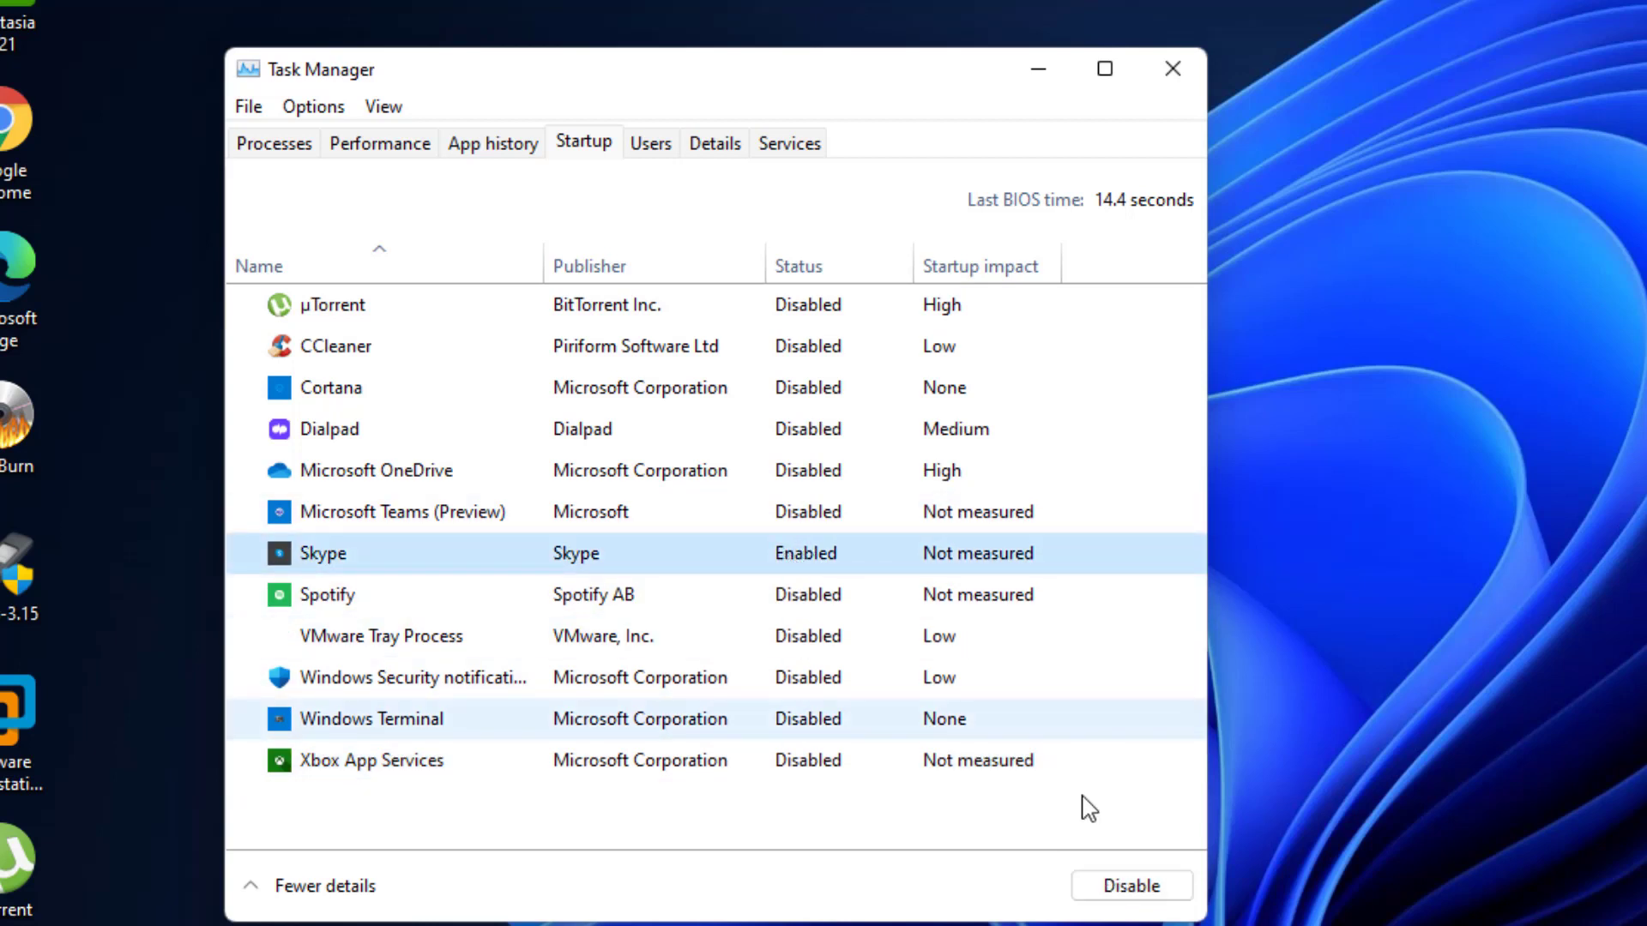
{"action": "left_click", "coordinate": [1106, 884]}
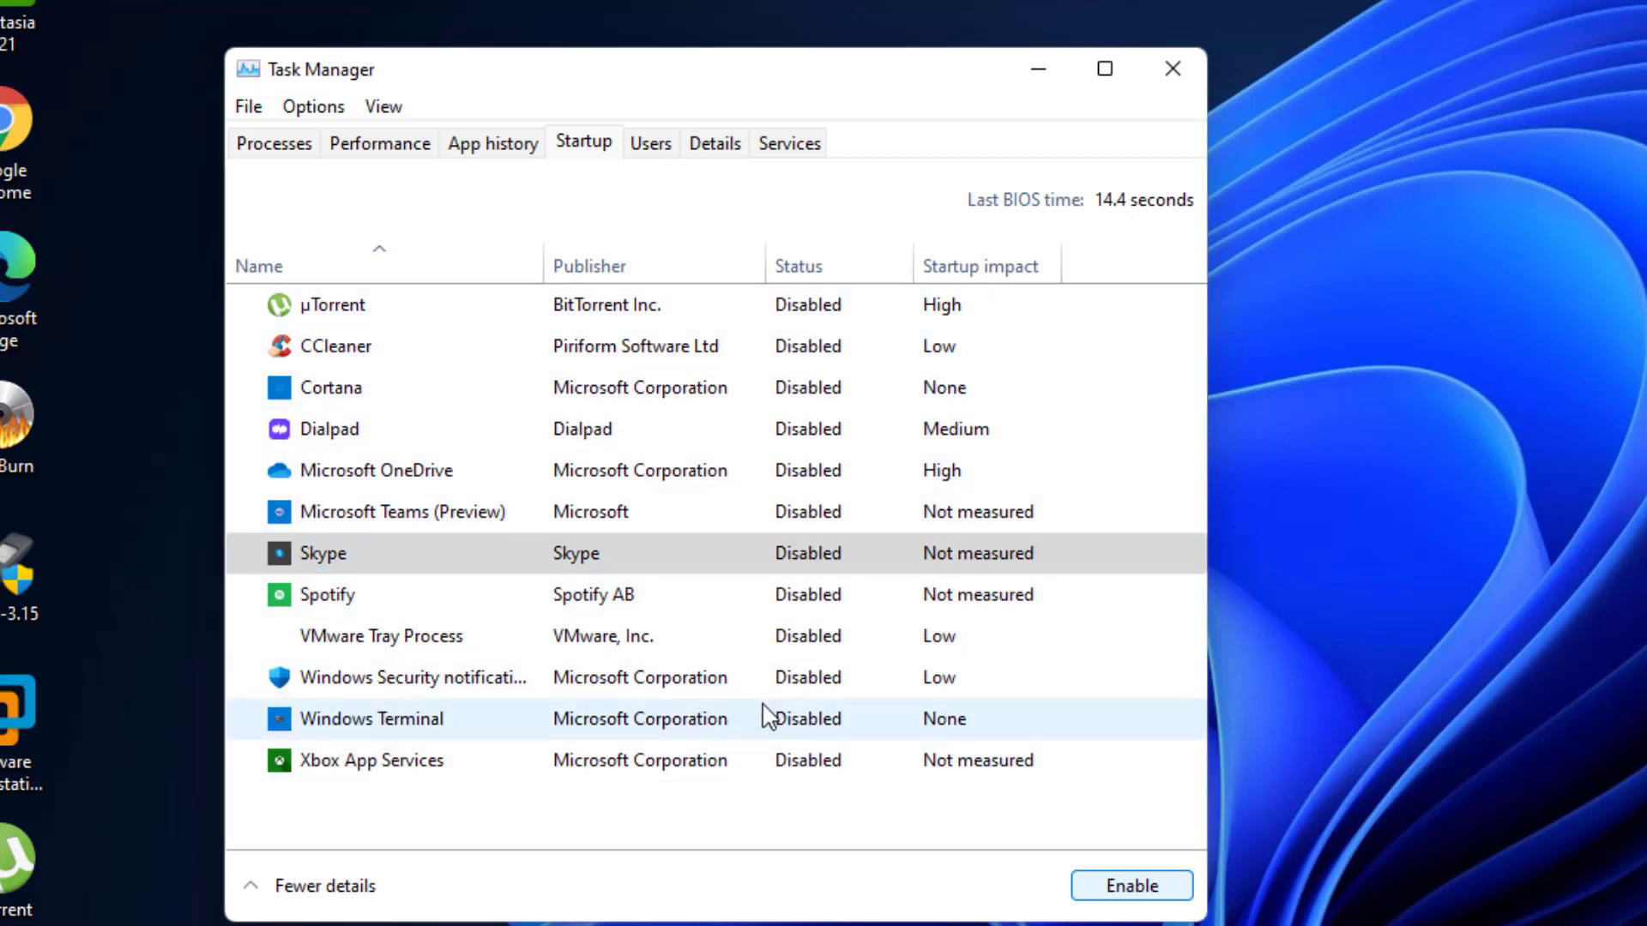
{"action": "left_click", "coordinate": [805, 319]}
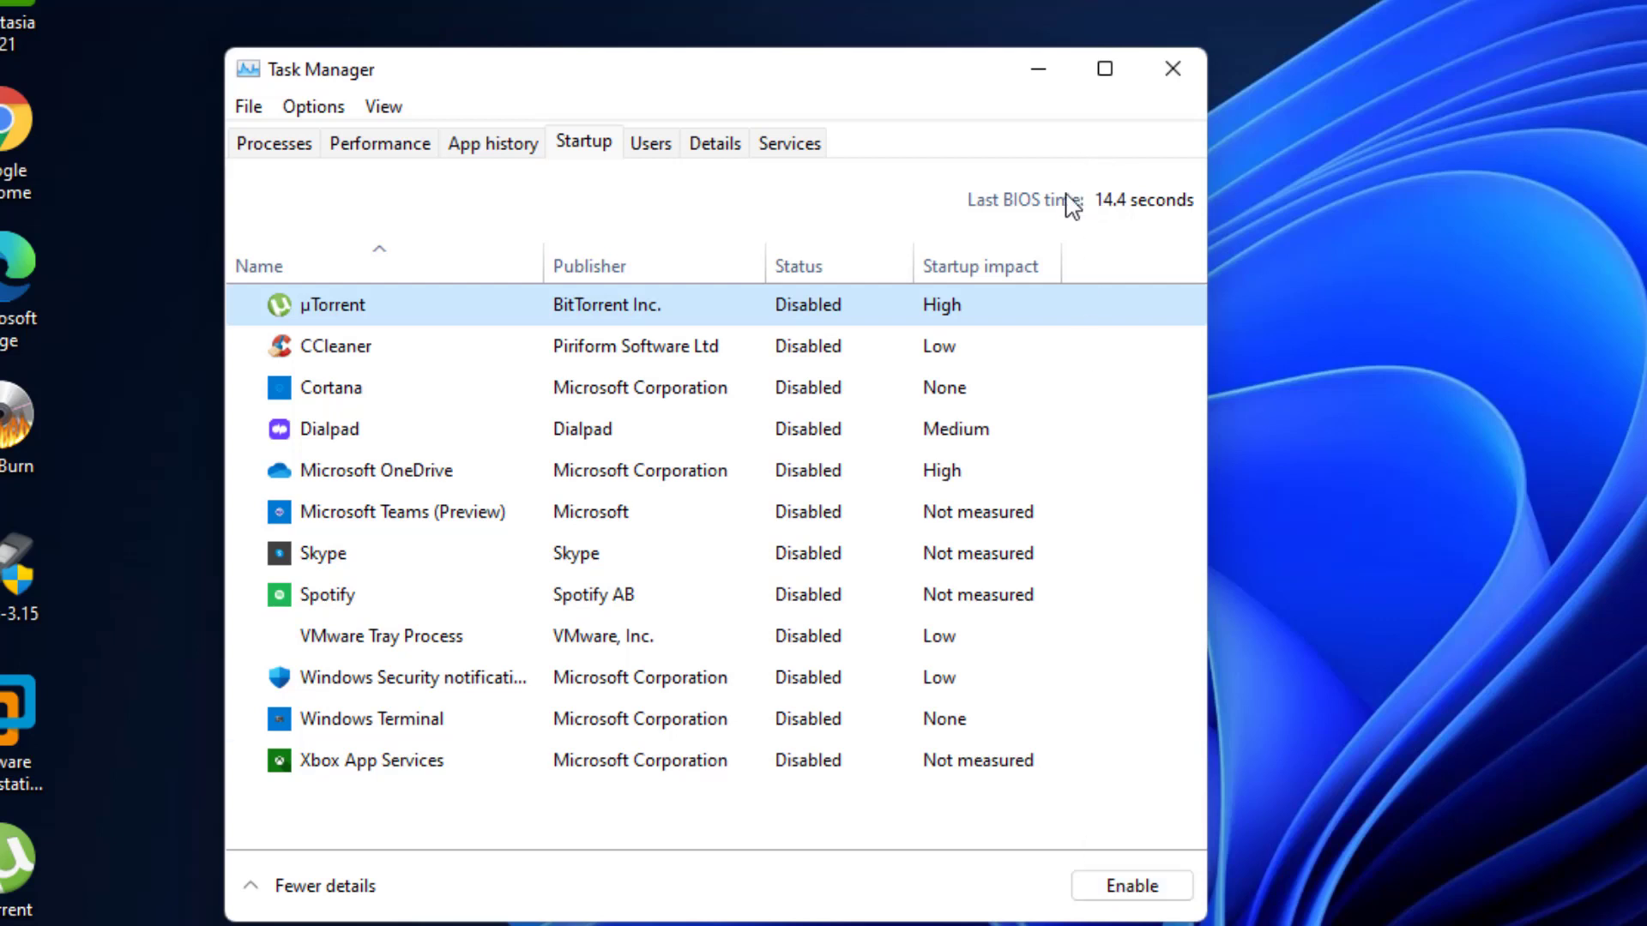
{"action": "left_click", "coordinate": [1199, 74]}
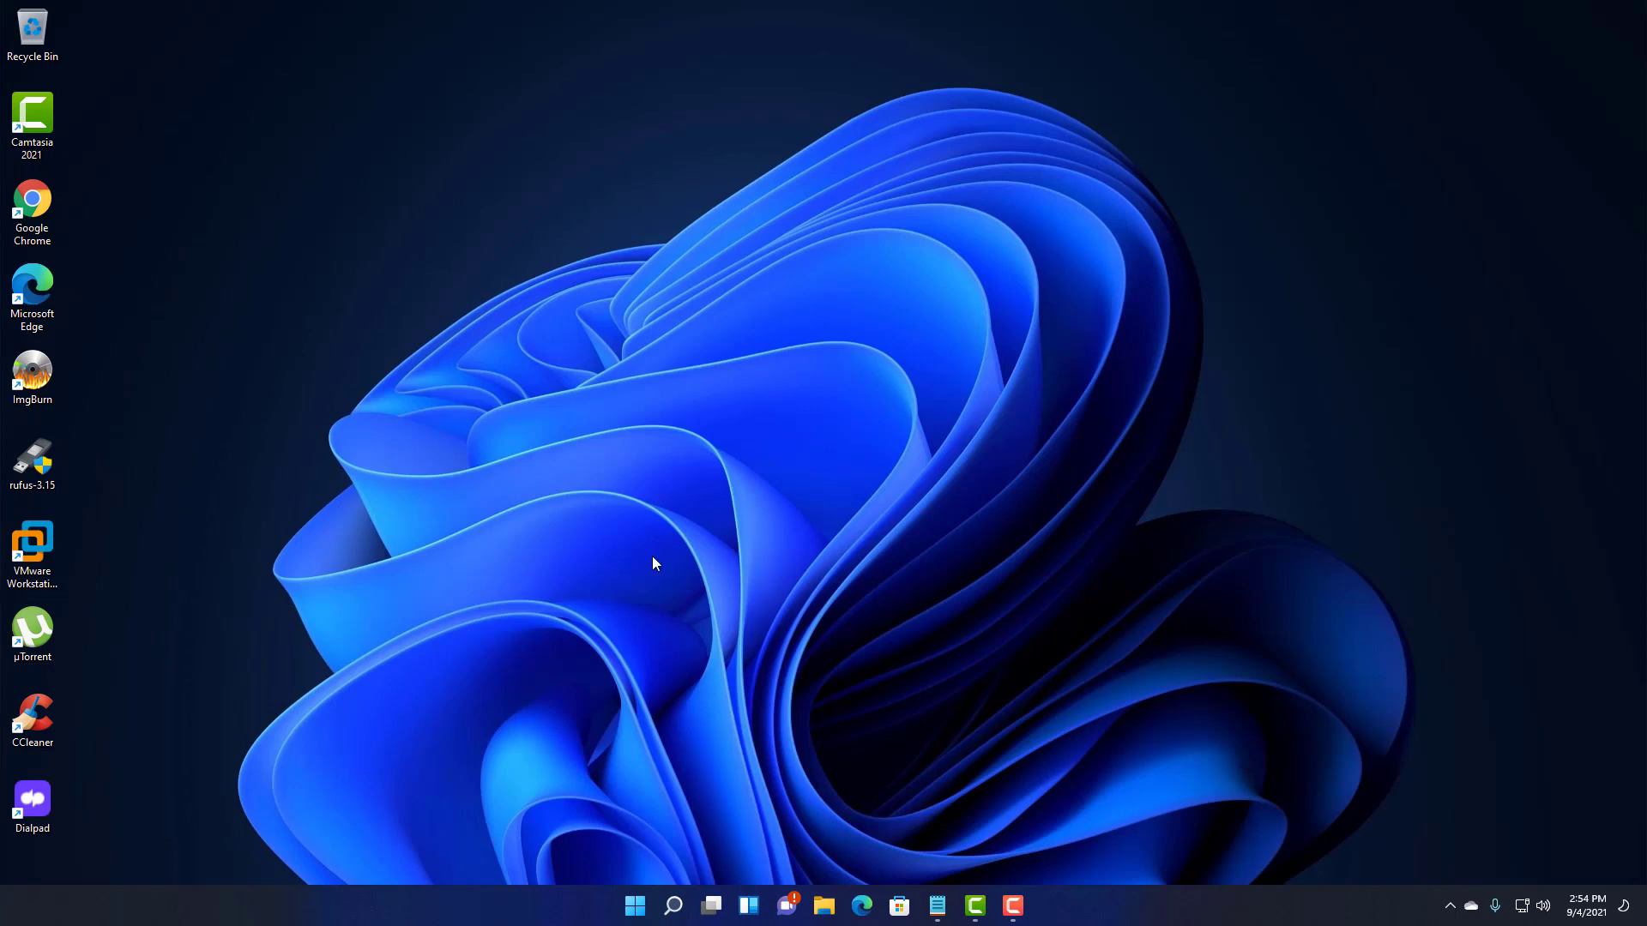
- Open Control Panel's Power Options, switch from Balanced to High performance, and close the window
{"action": "left_click", "coordinate": [673, 906]}
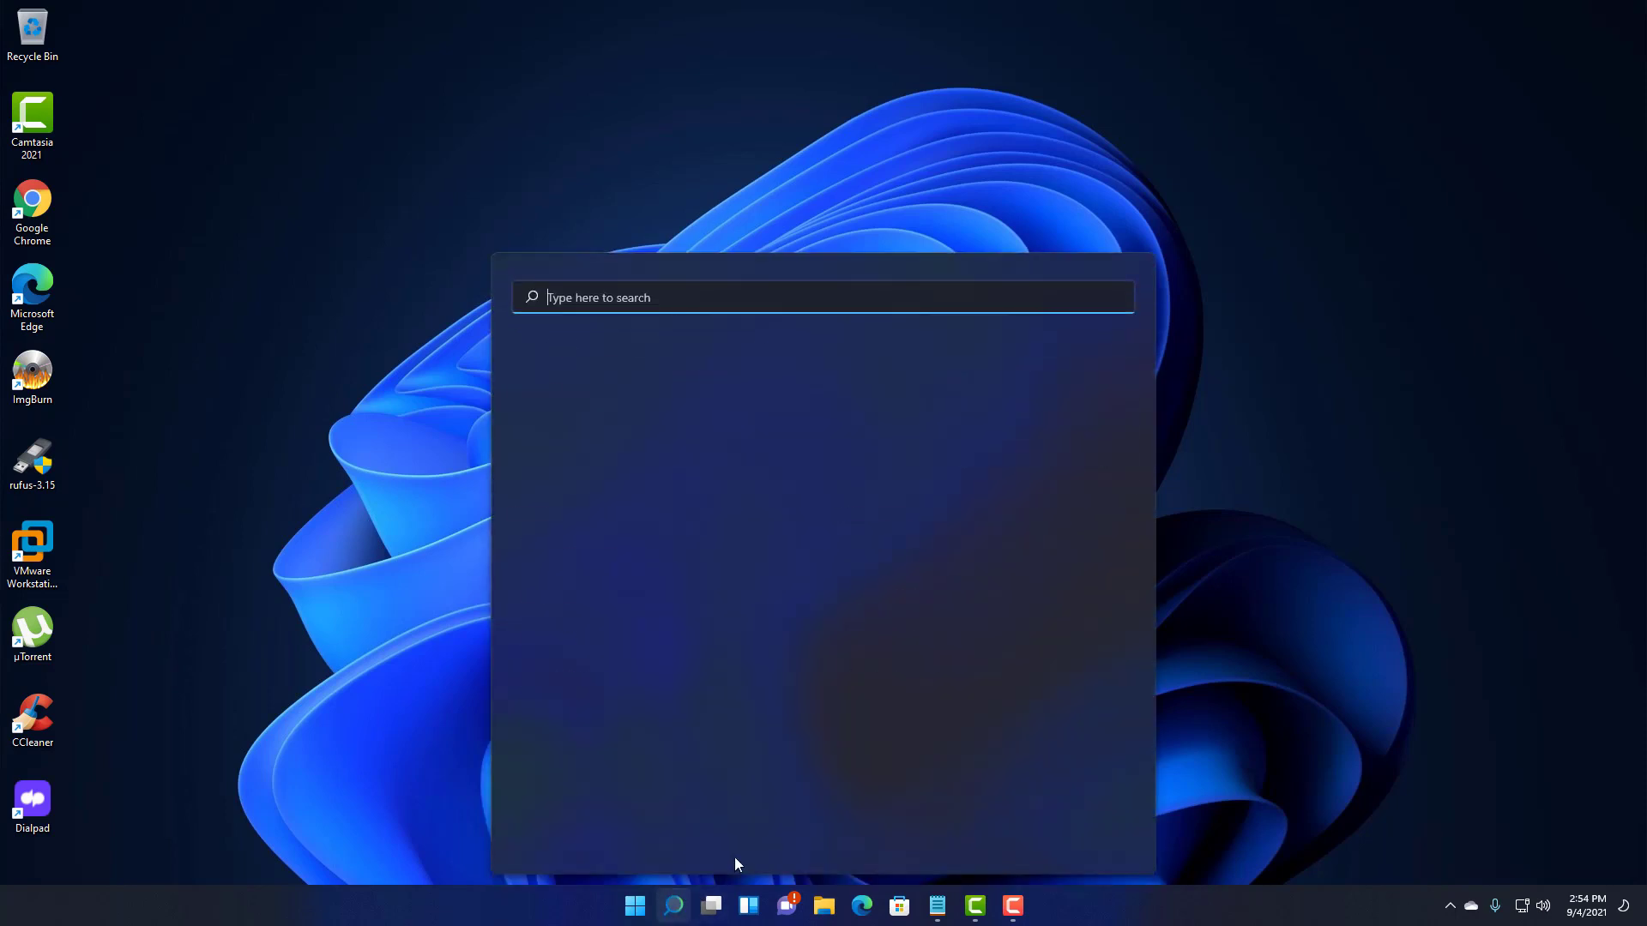
{"action": "type", "text": "co"}
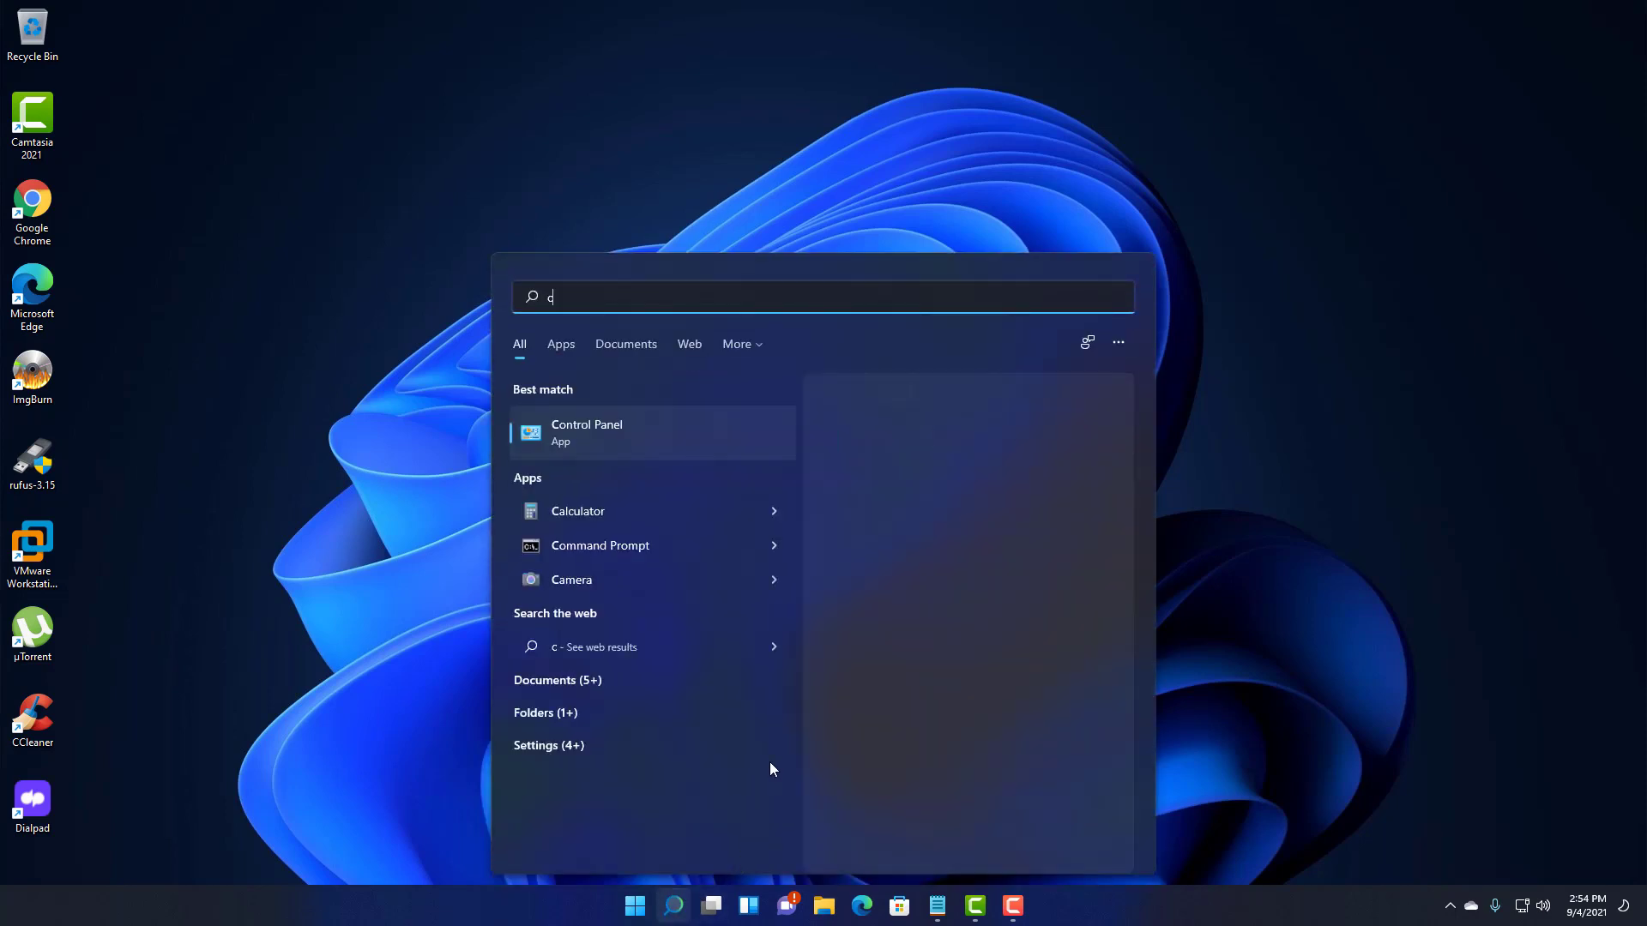
{"action": "left_click", "coordinate": [590, 439]}
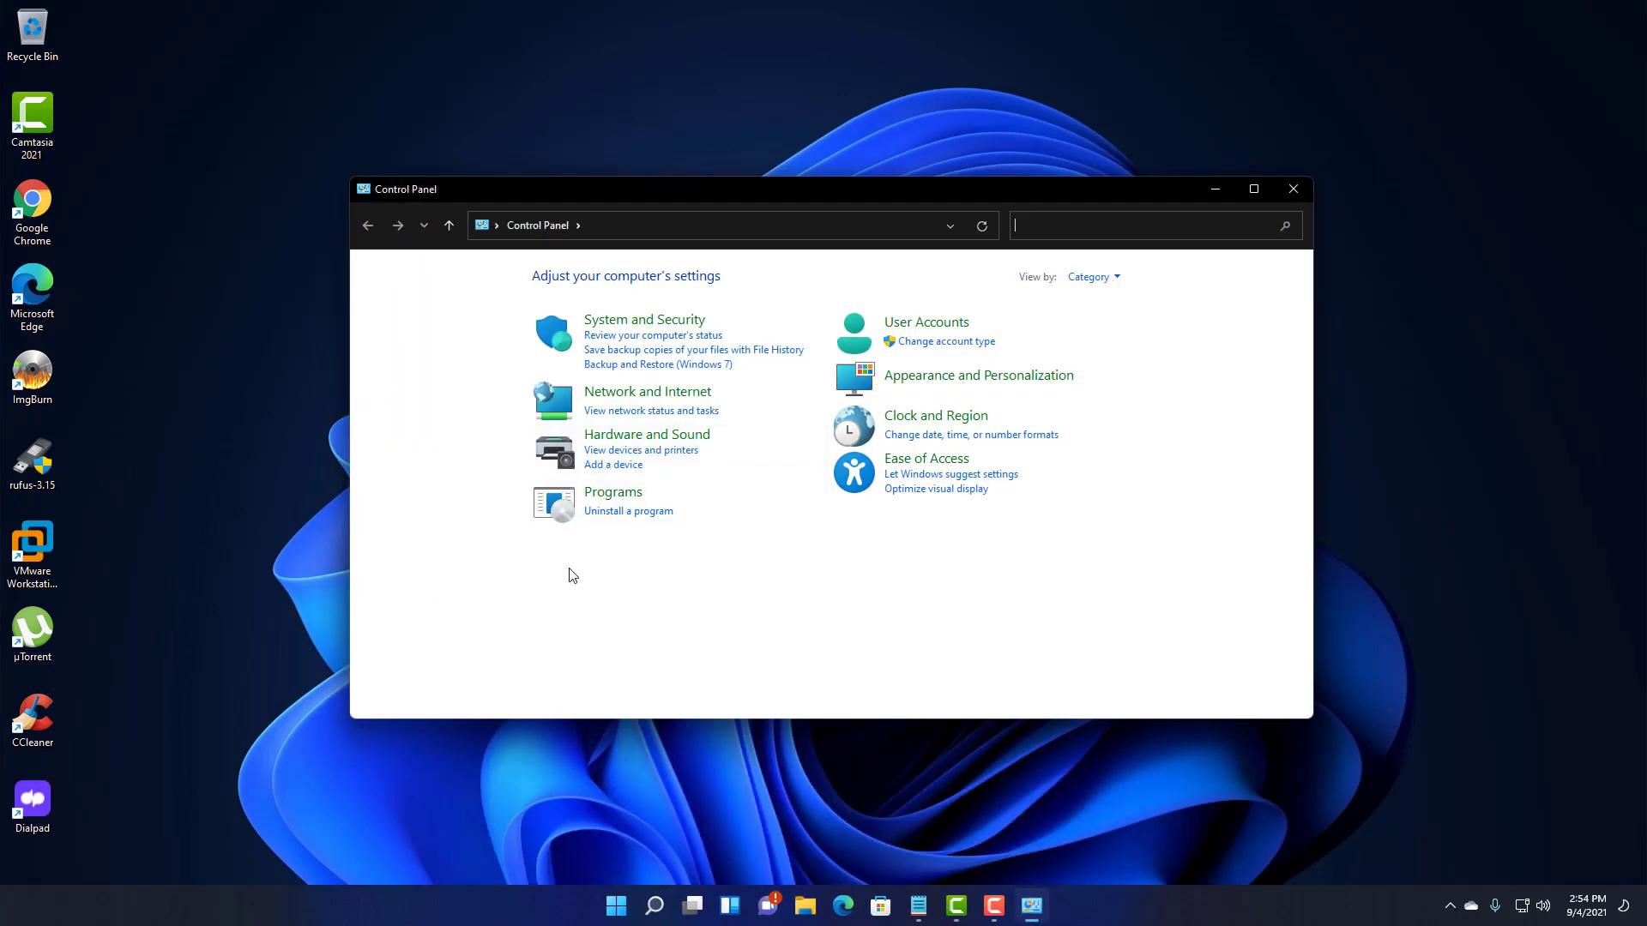
{"action": "left_click", "coordinate": [624, 439]}
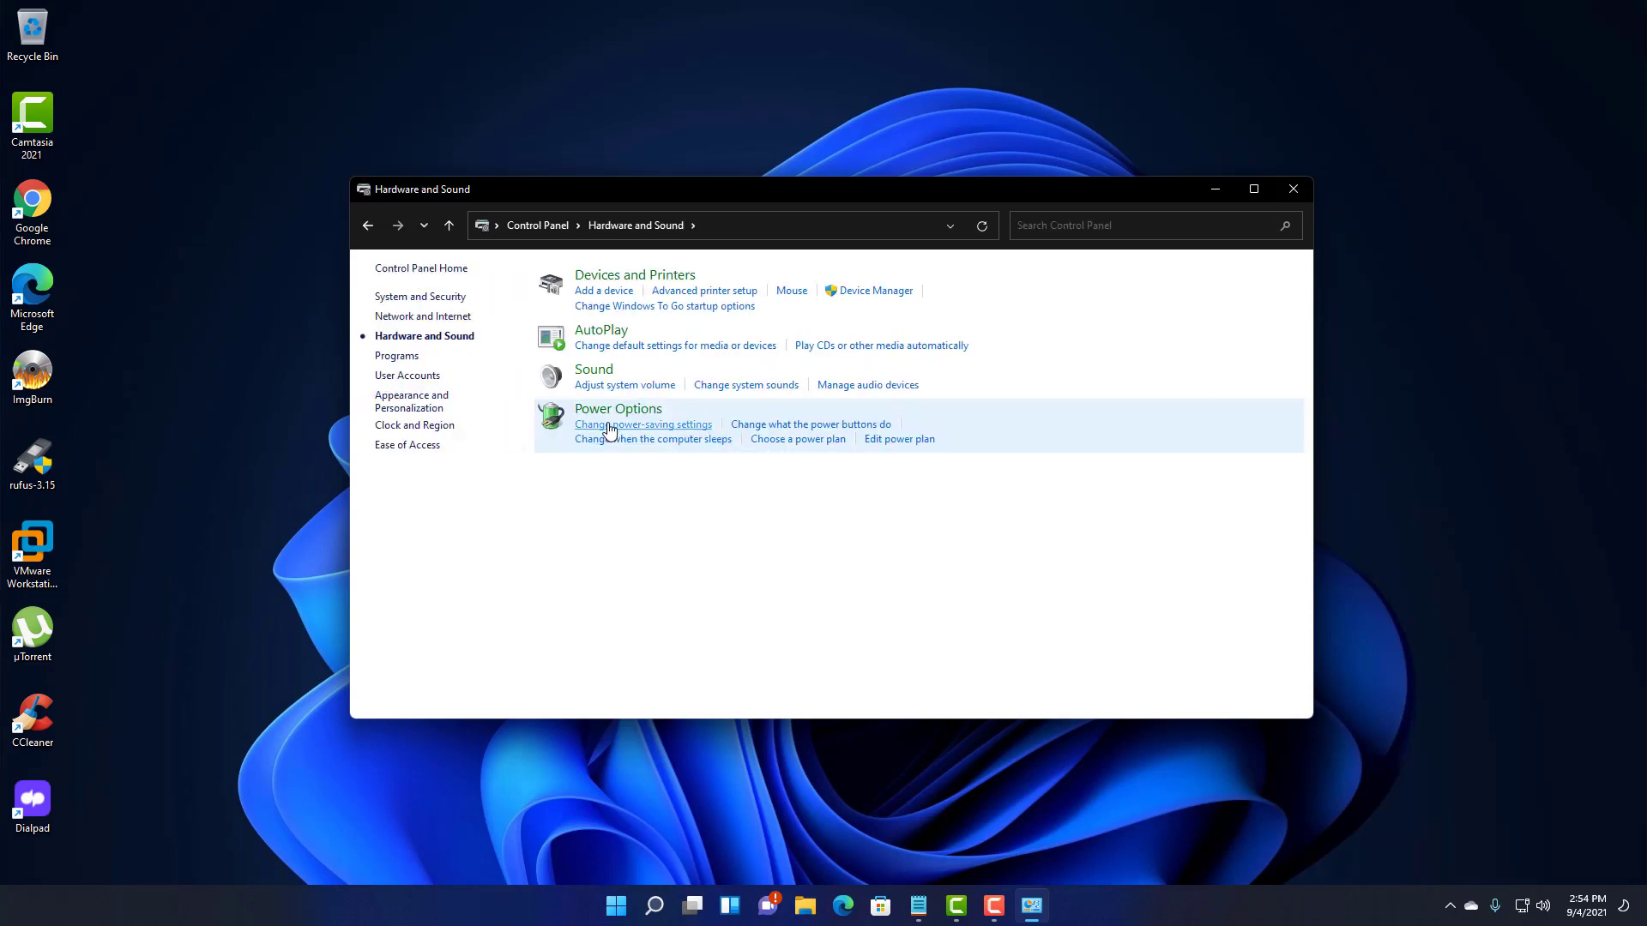
{"action": "left_click", "coordinate": [618, 410]}
{"action": "left_click", "coordinate": [561, 356]}
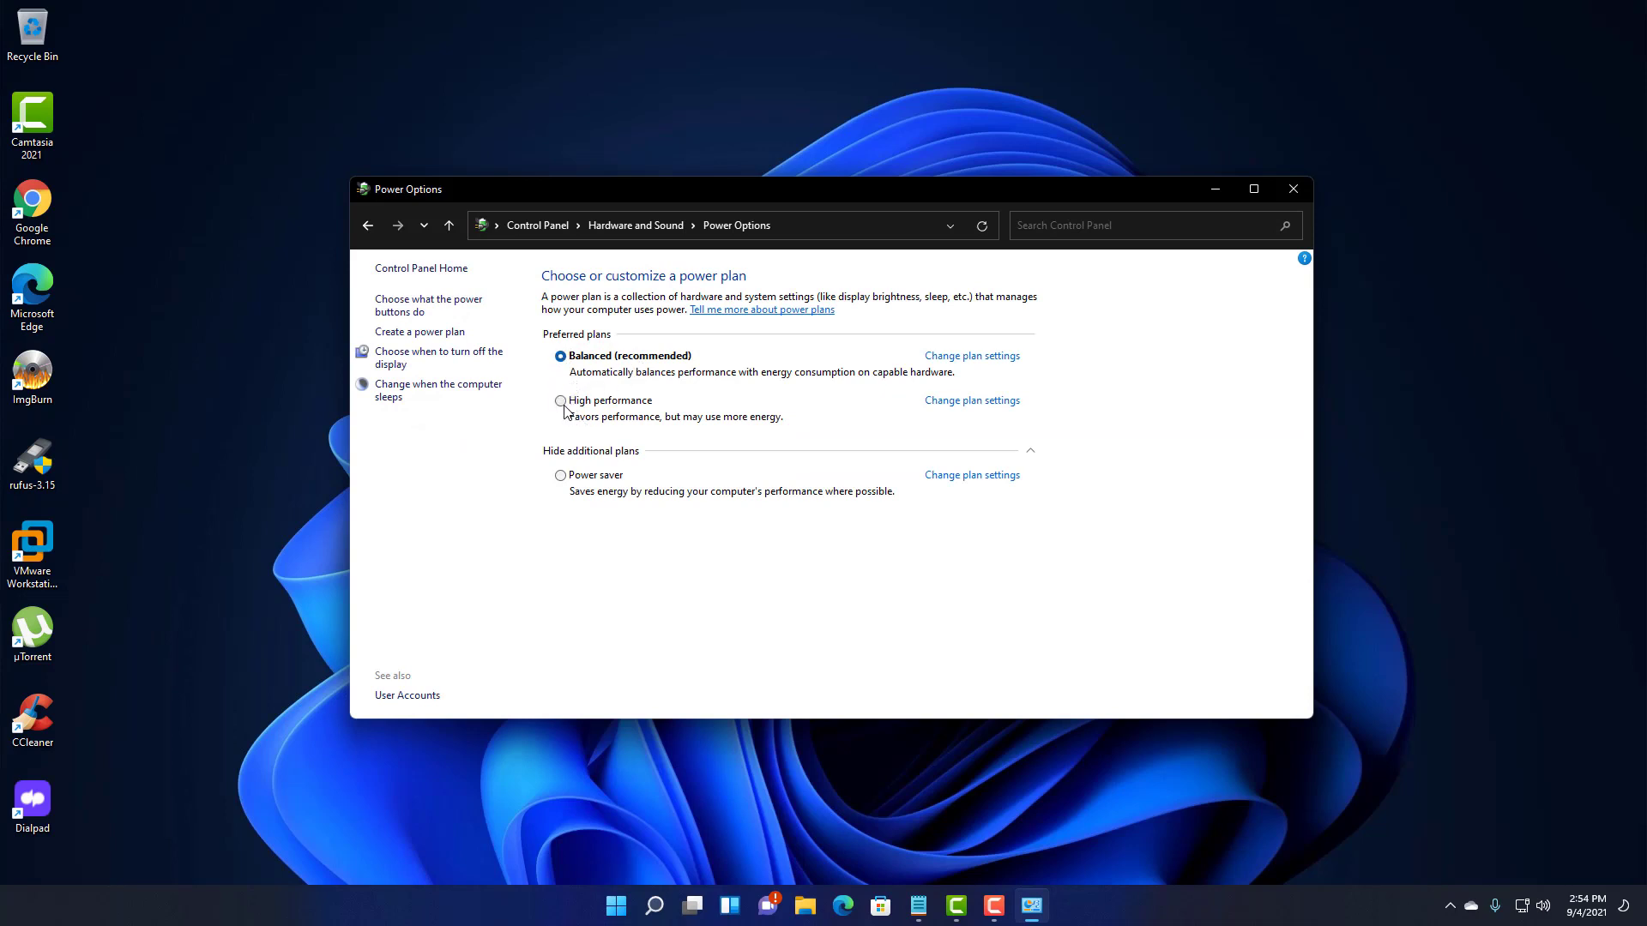
{"action": "left_click", "coordinate": [561, 402]}
{"action": "left_click", "coordinate": [1282, 198]}
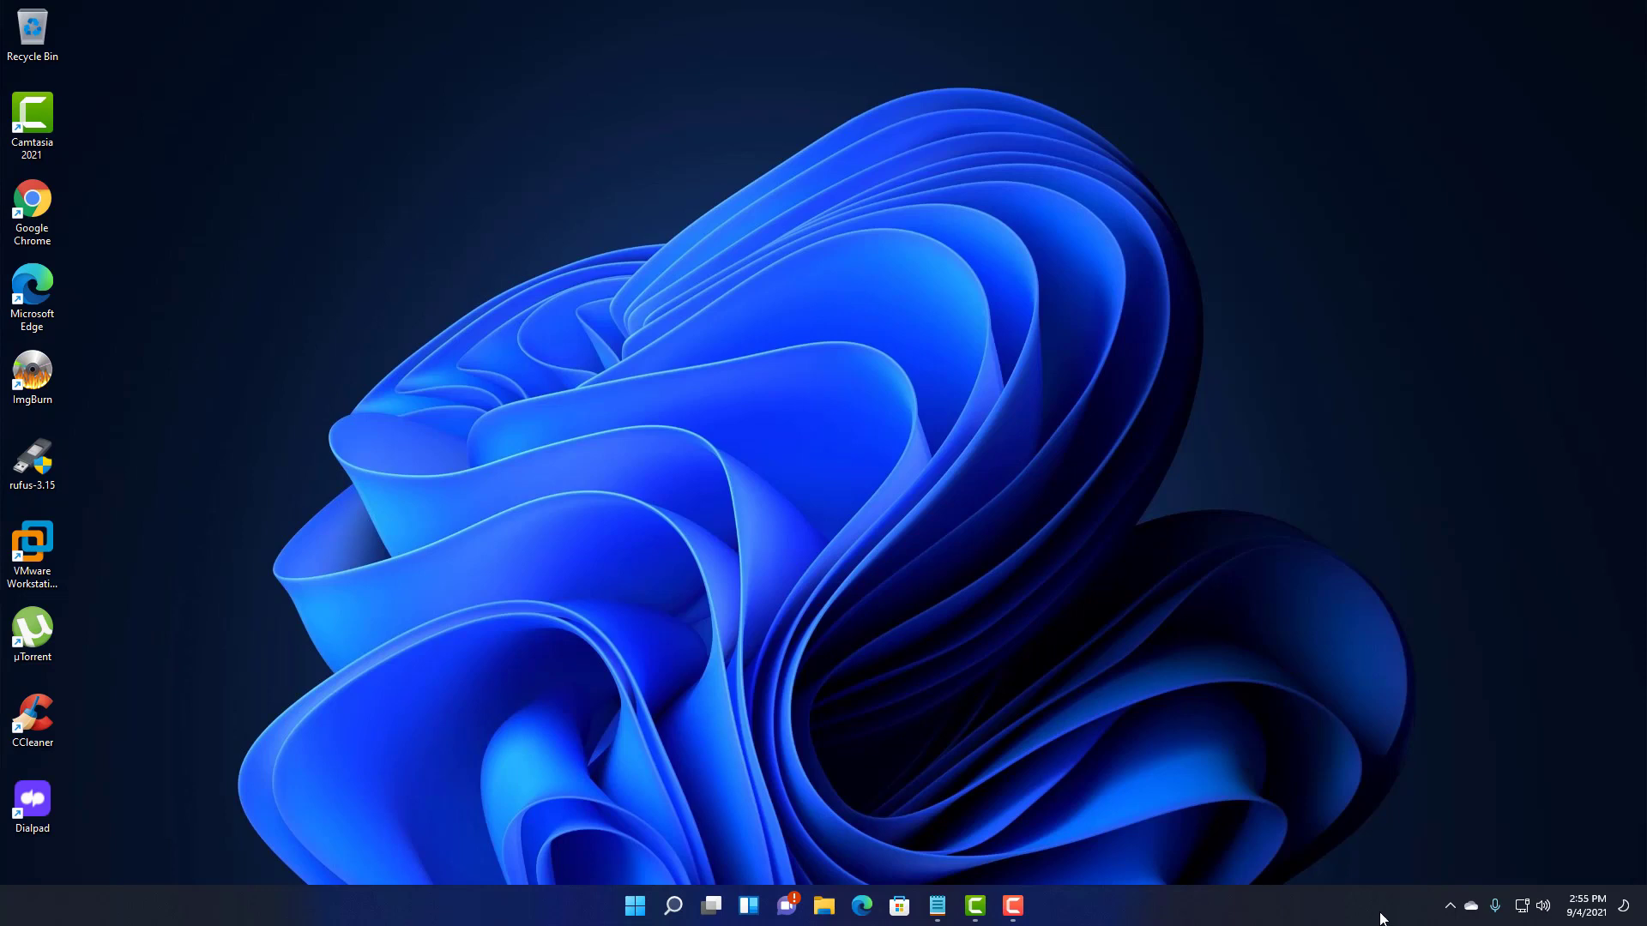
- Search 'windows', open Windows Defender Firewall, then close it
{"action": "left_click", "coordinate": [667, 916]}
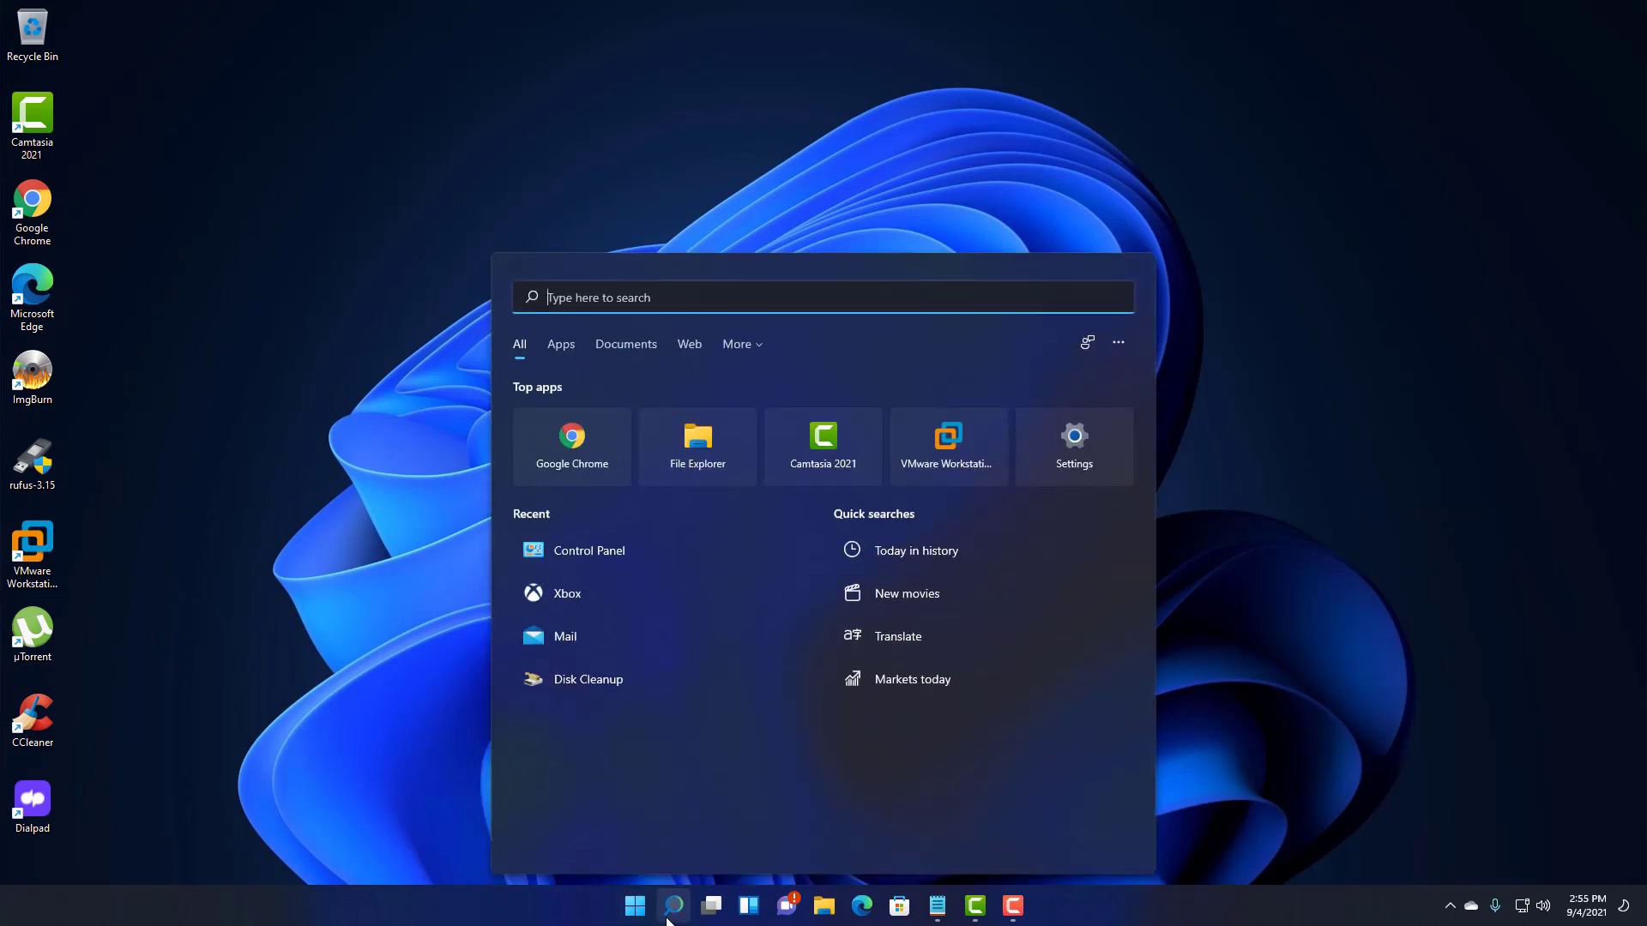
{"action": "type", "text": "windows"}
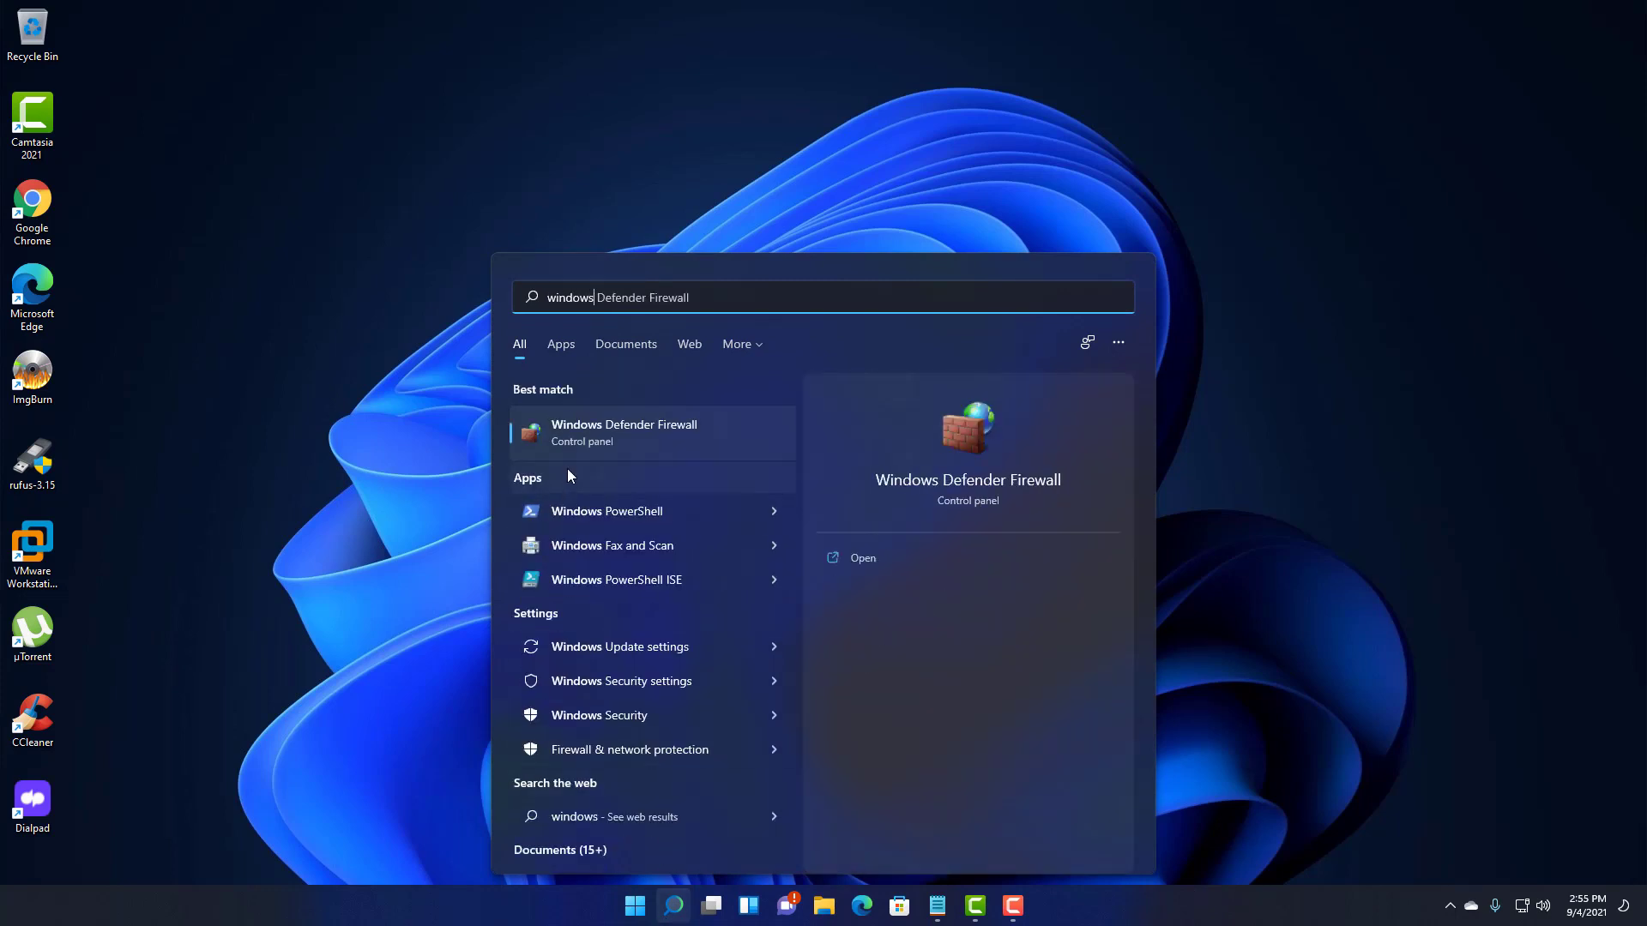
{"action": "left_click", "coordinate": [601, 436]}
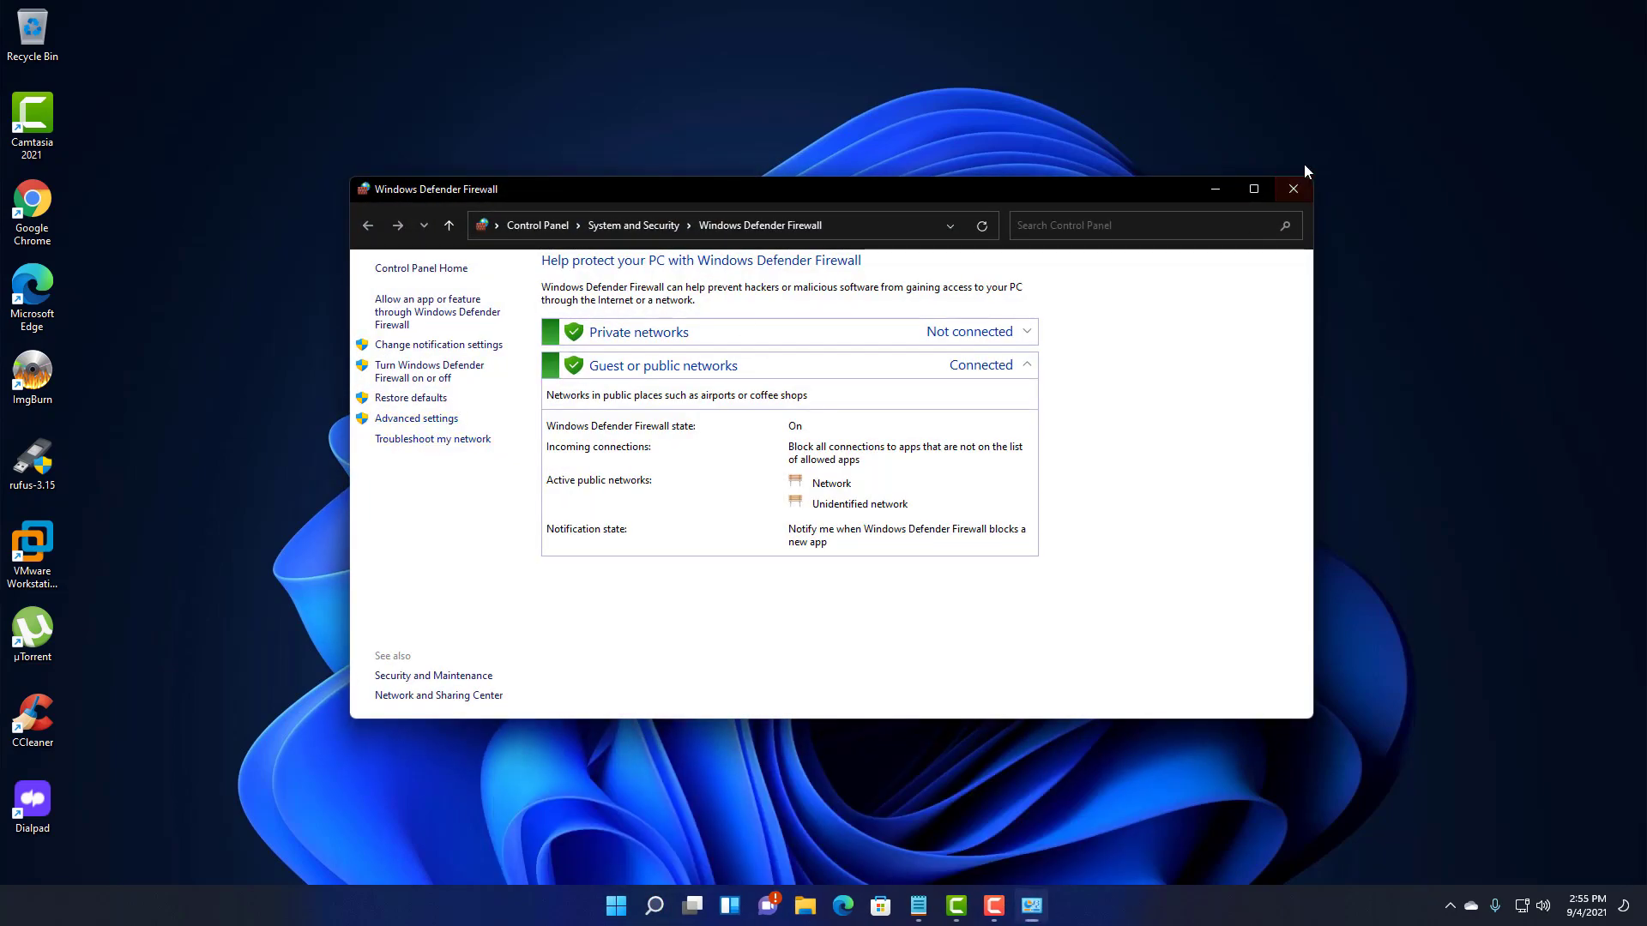
{"action": "left_click", "coordinate": [1289, 190]}
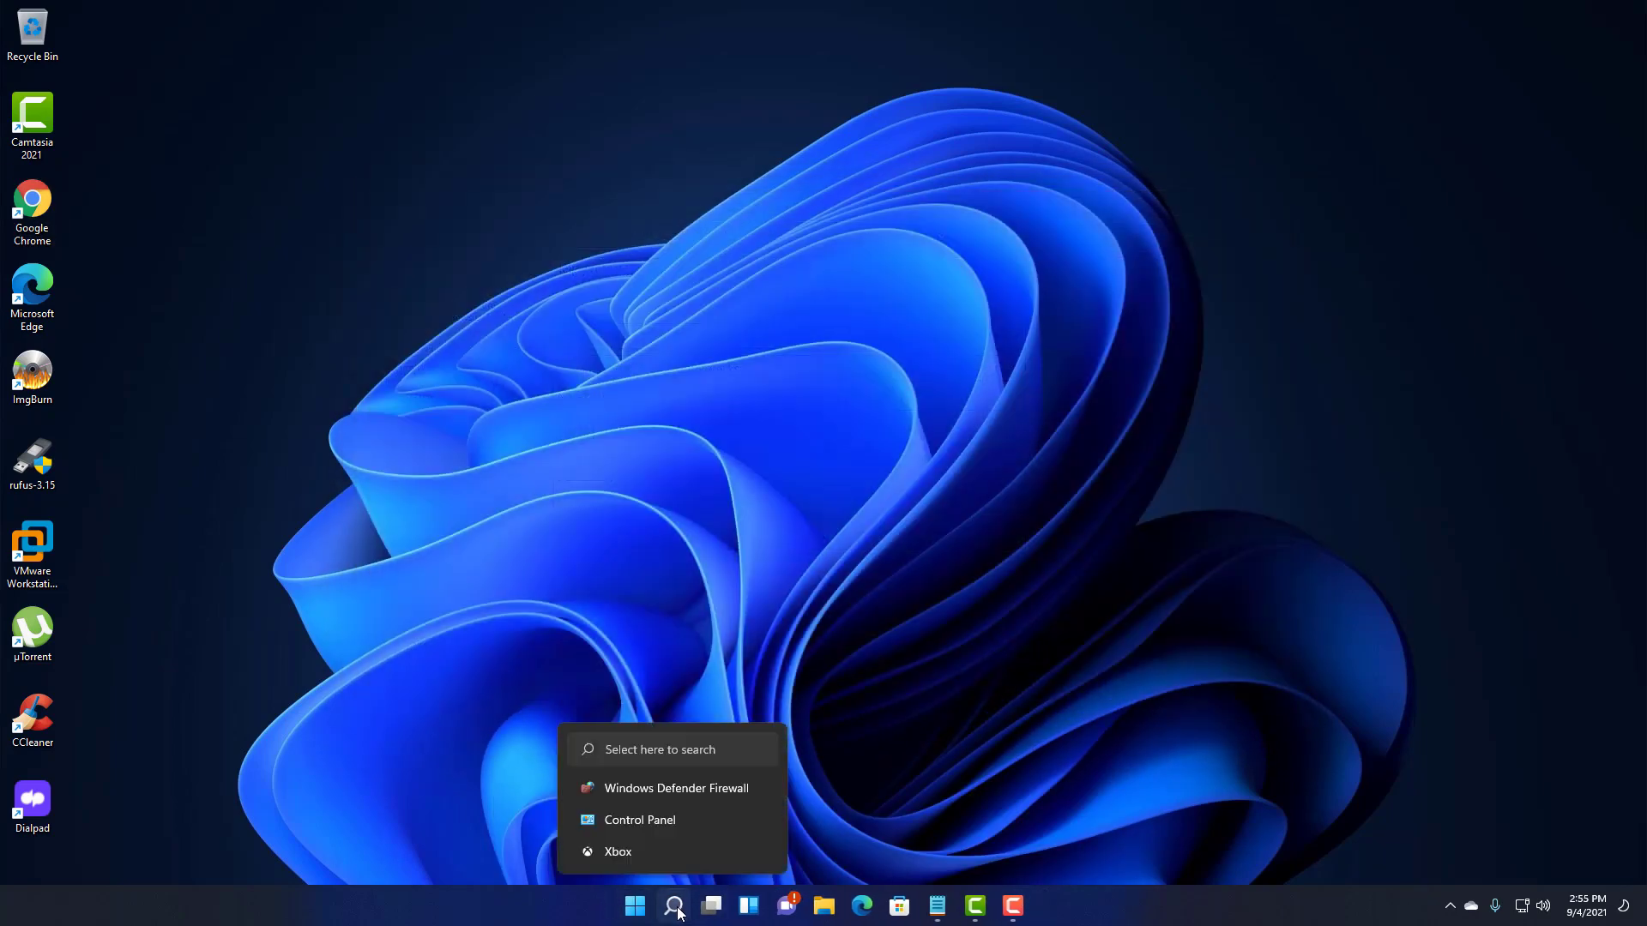
- Search 'windows' again and open the Windows Security app
{"action": "left_click", "coordinate": [677, 912]}
{"action": "type", "text": "ser"}
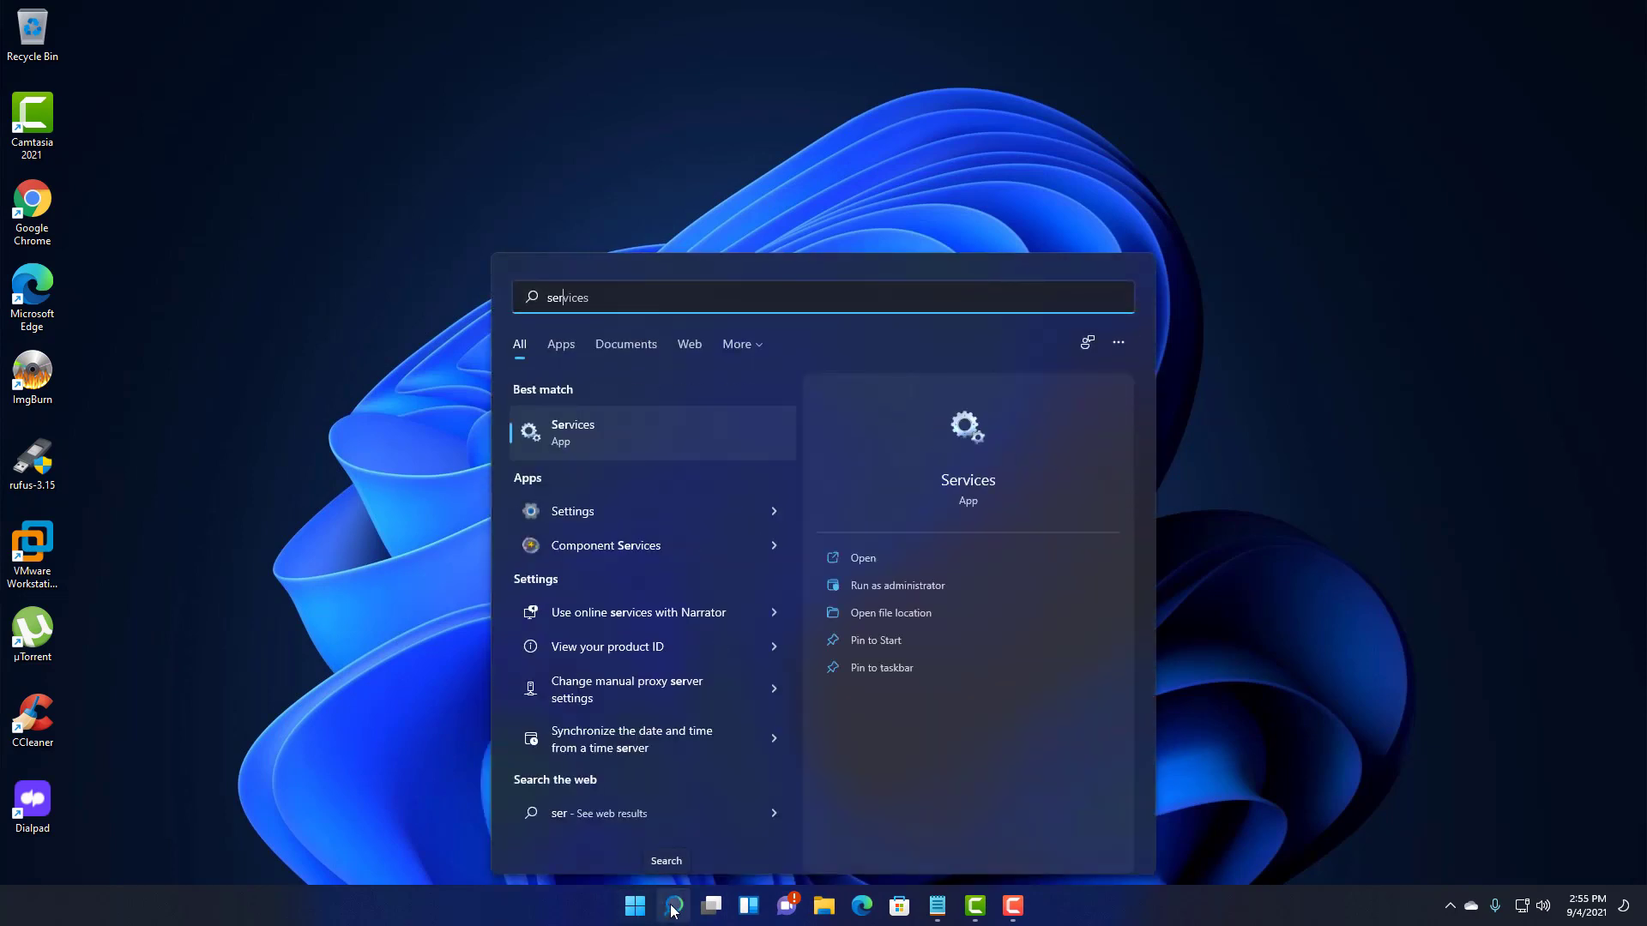
{"action": "left_click", "coordinate": [673, 911]}
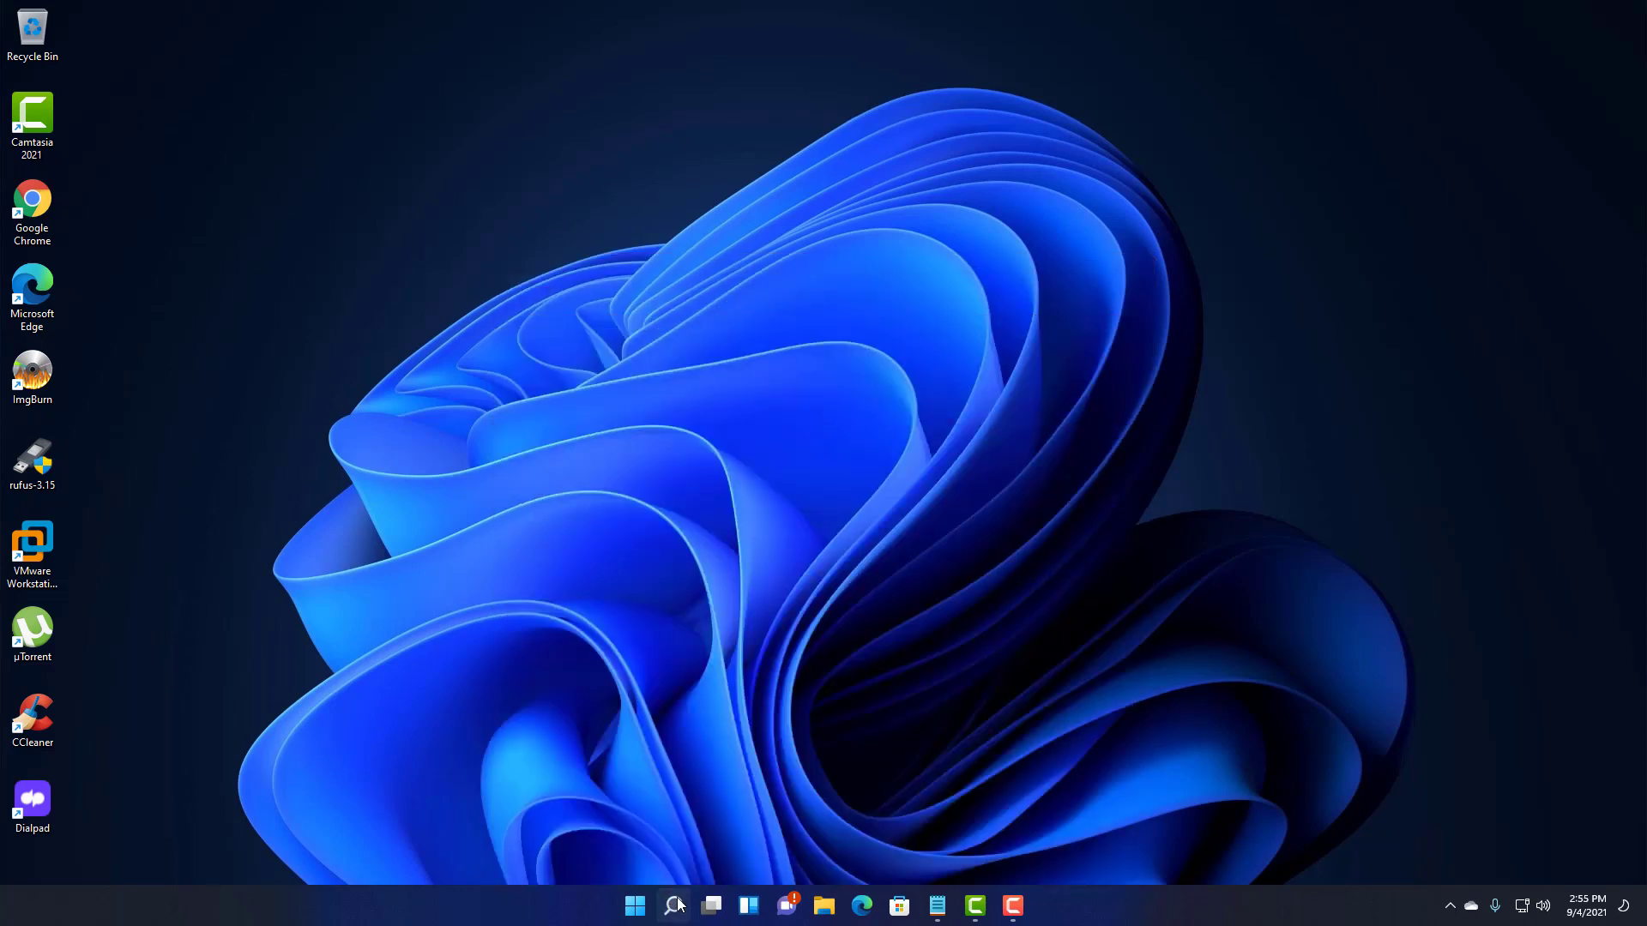
{"action": "left_click", "coordinate": [678, 907]}
{"action": "type", "text": "wiwindows"}
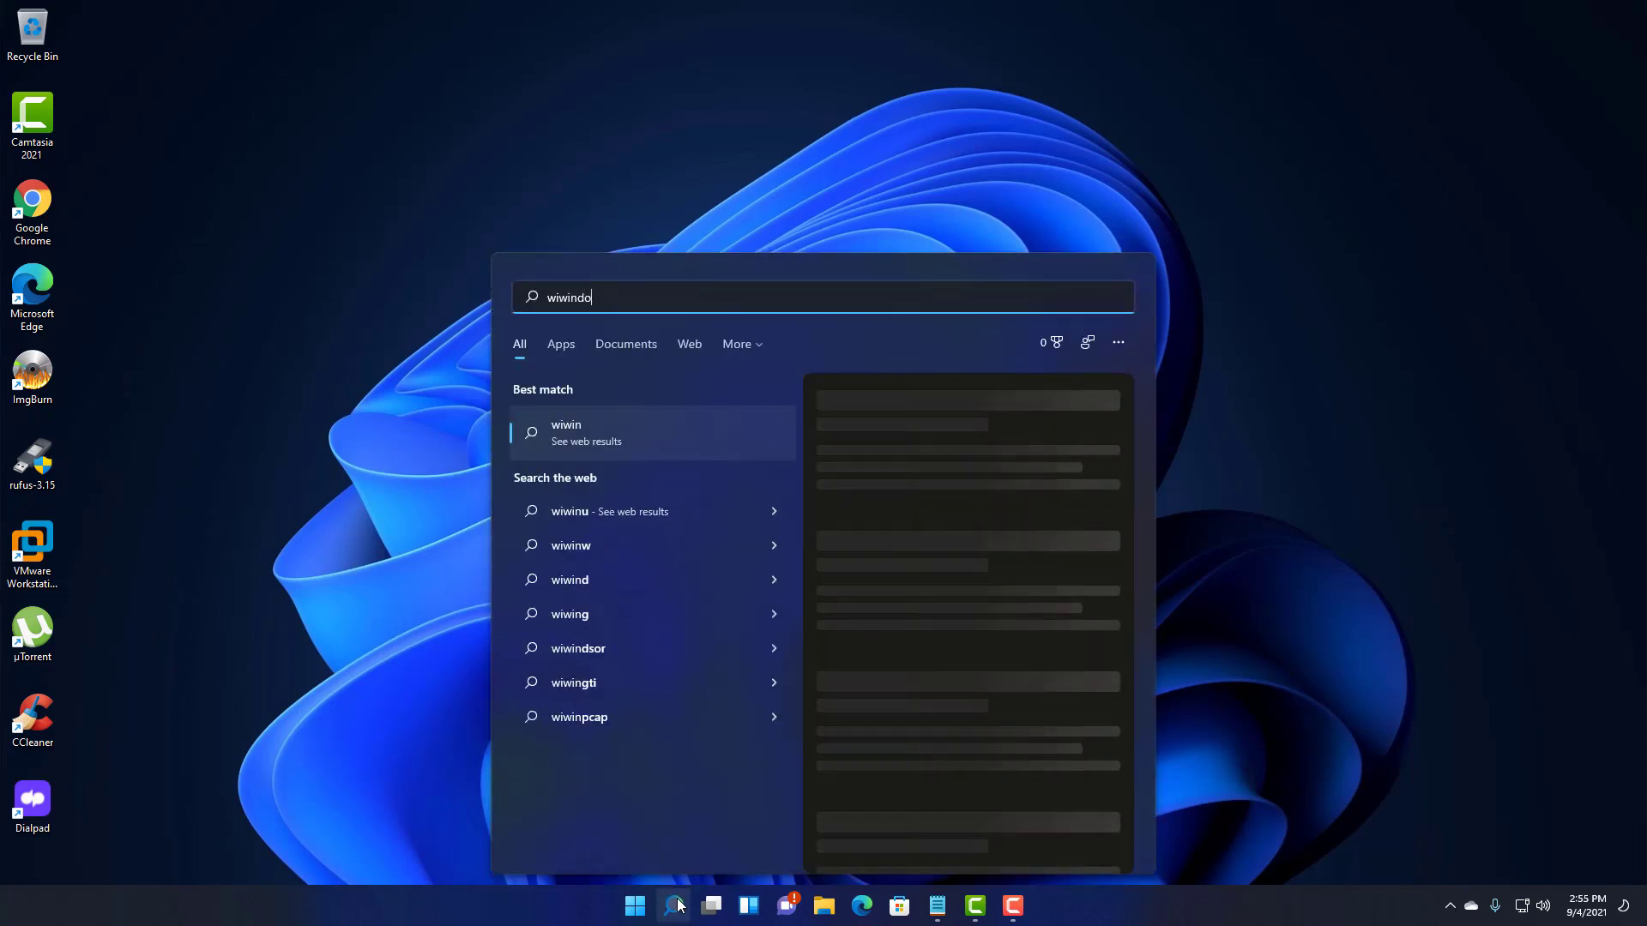
{"action": "key", "text": "BackSpace"}
{"action": "key", "text": "BackSpace"}
{"action": "key", "text": "BackSpace"}
{"action": "key", "text": "BackSpace"}
{"action": "key", "text": "BackSpace"}
{"action": "key", "text": "BackSpace"}
{"action": "key", "text": "BackSpace"}
{"action": "key", "text": "BackSpace"}
{"action": "key", "text": "BackSpace"}
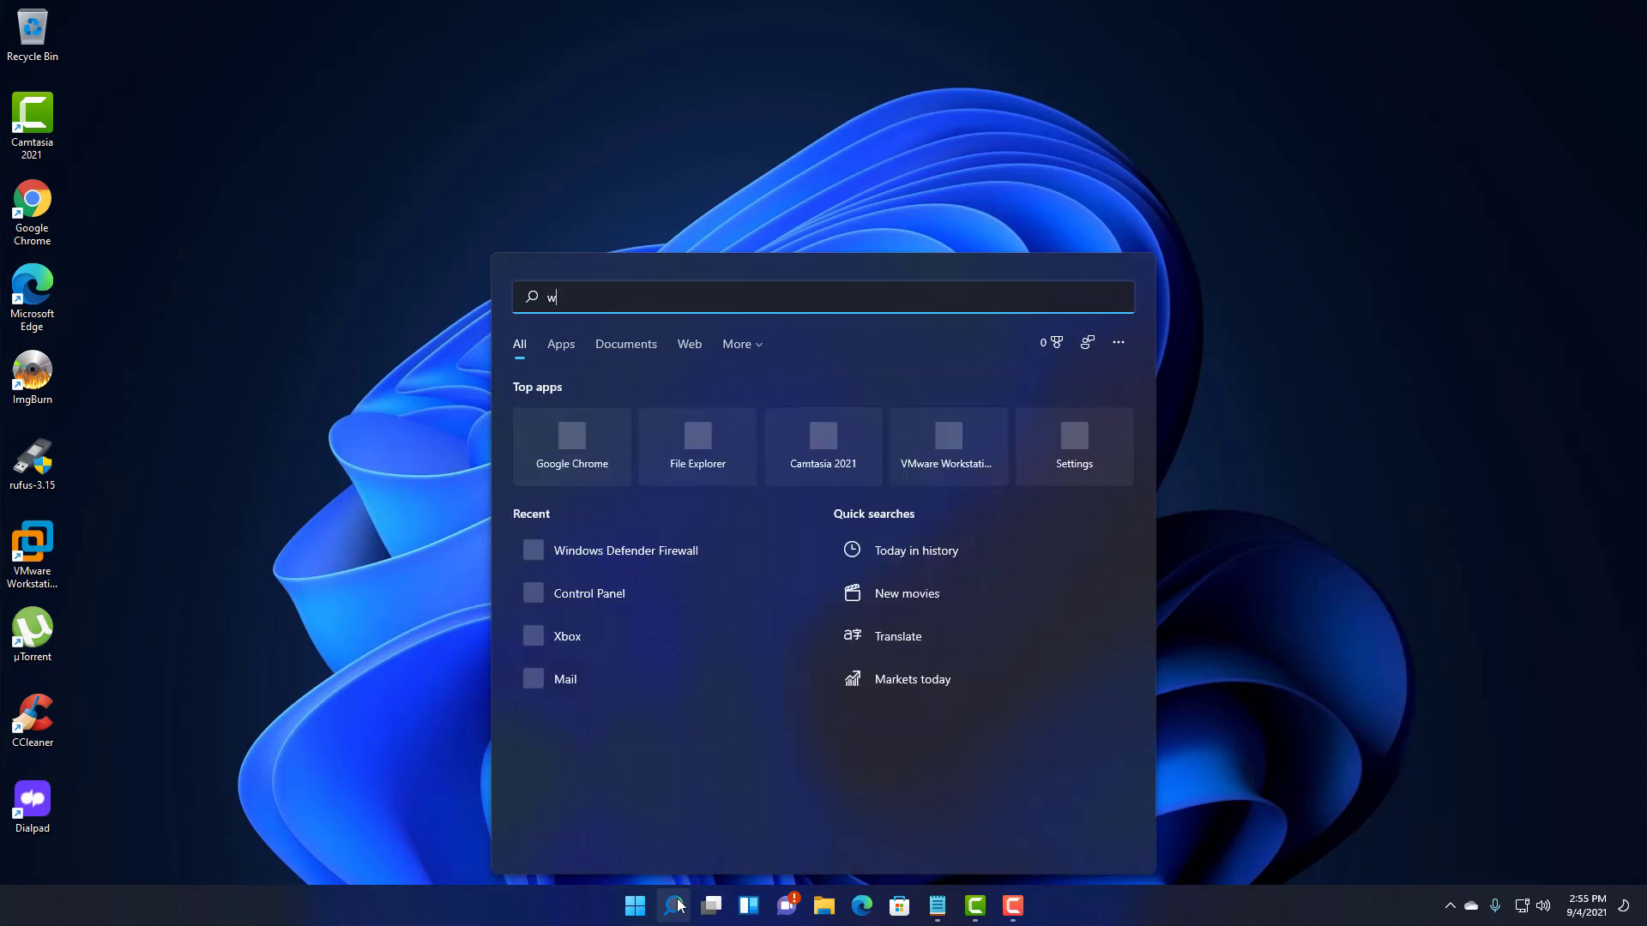
{"action": "type", "text": "windows"}
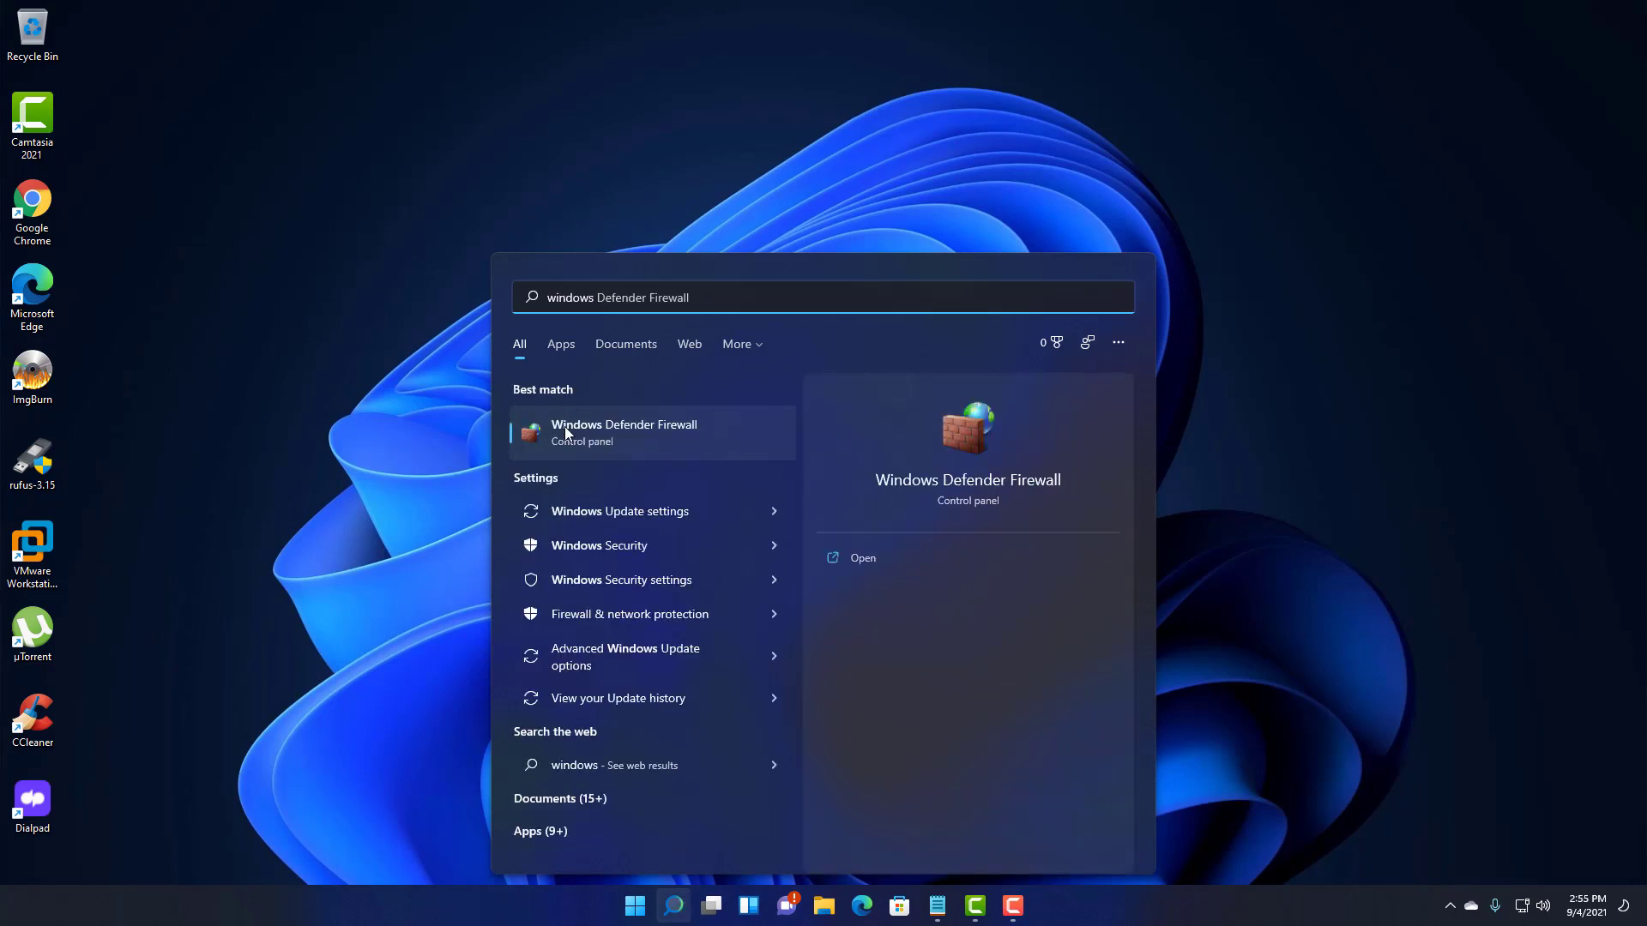
{"action": "left_click", "coordinate": [612, 549]}
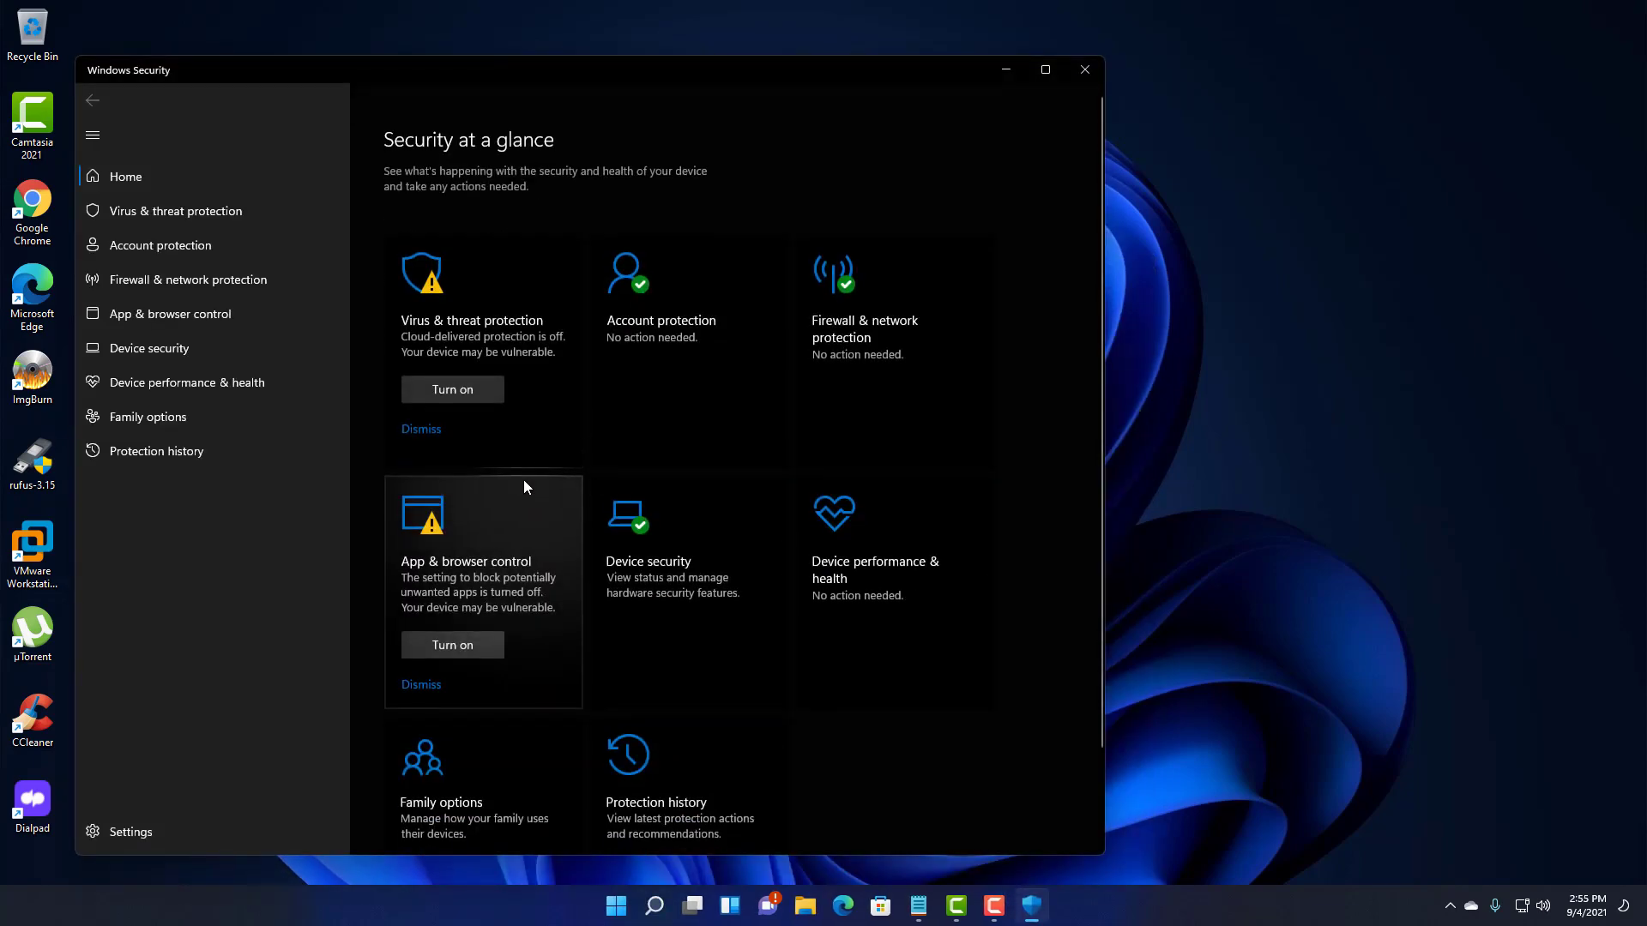
- Open Virus & threat protection and scroll through its protection status
{"action": "left_click", "coordinate": [424, 337]}
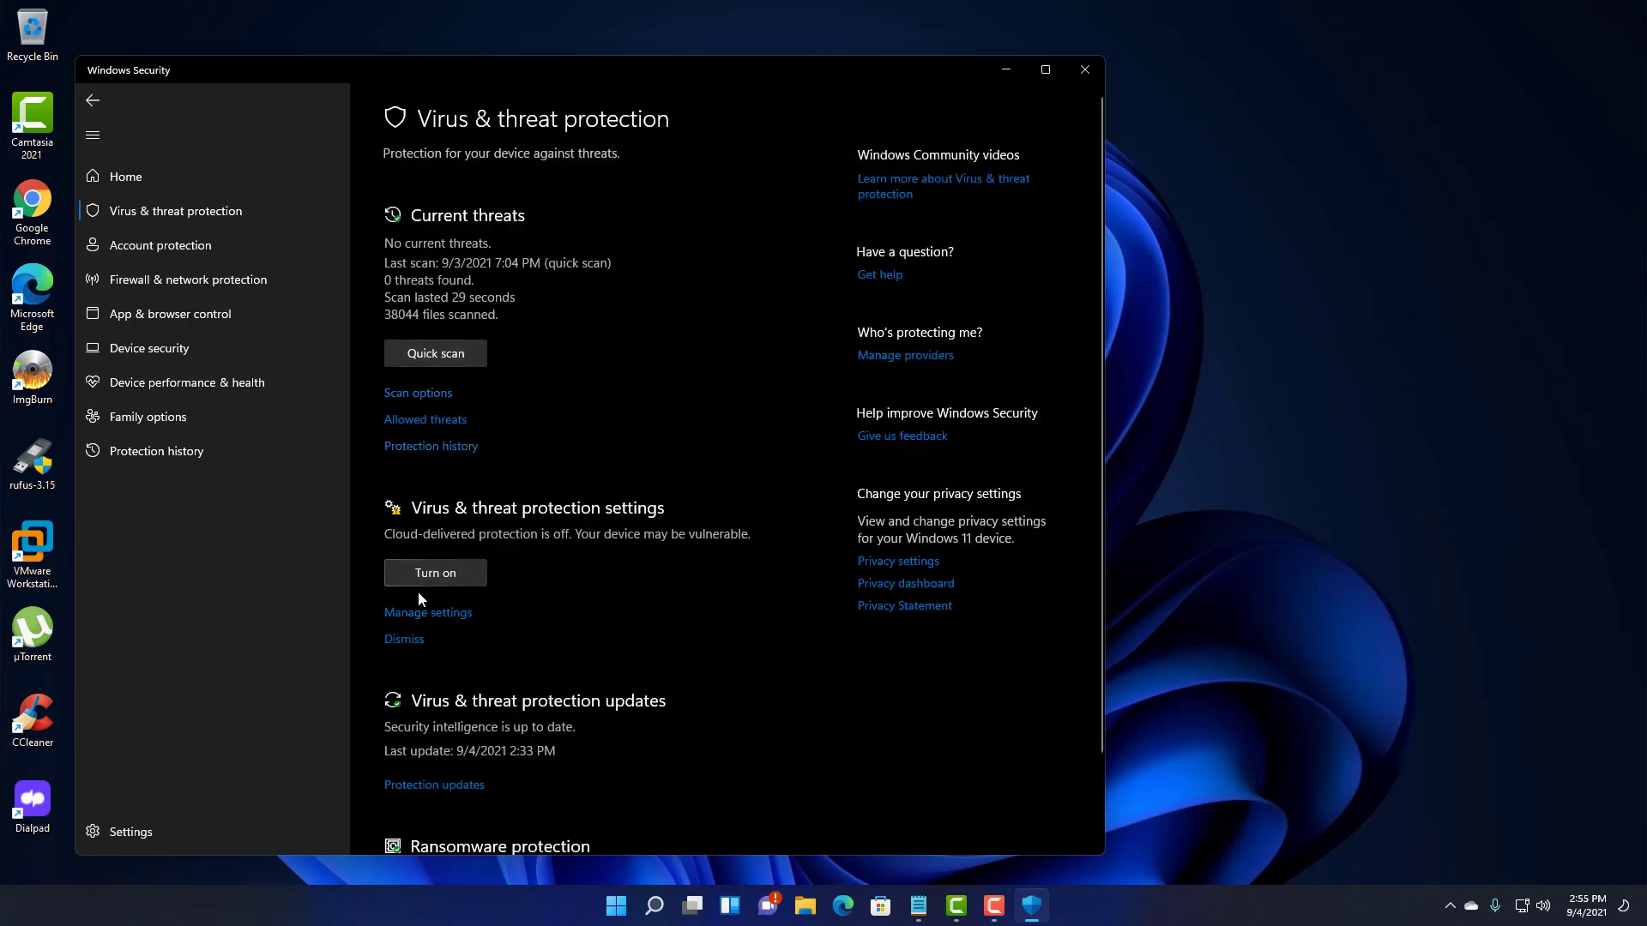
{"action": "scroll", "coordinate": [444, 614], "scroll_direction": "down", "scroll_amount": 2}
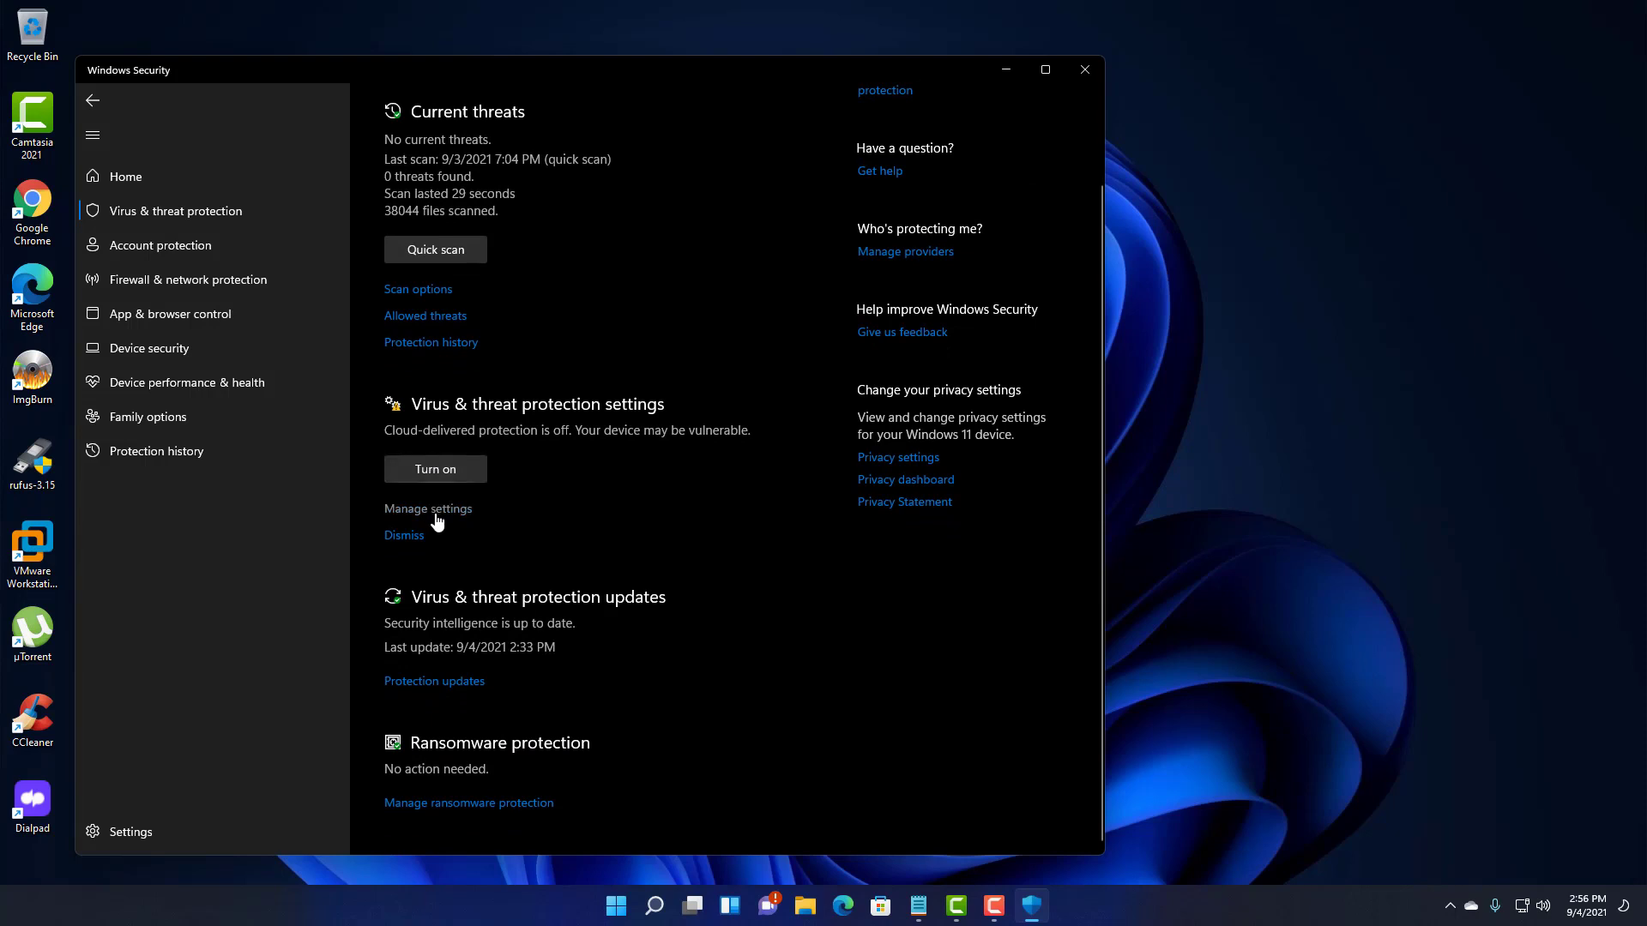
{"action": "scroll", "coordinate": [445, 549], "scroll_direction": "up", "scroll_amount": 1}
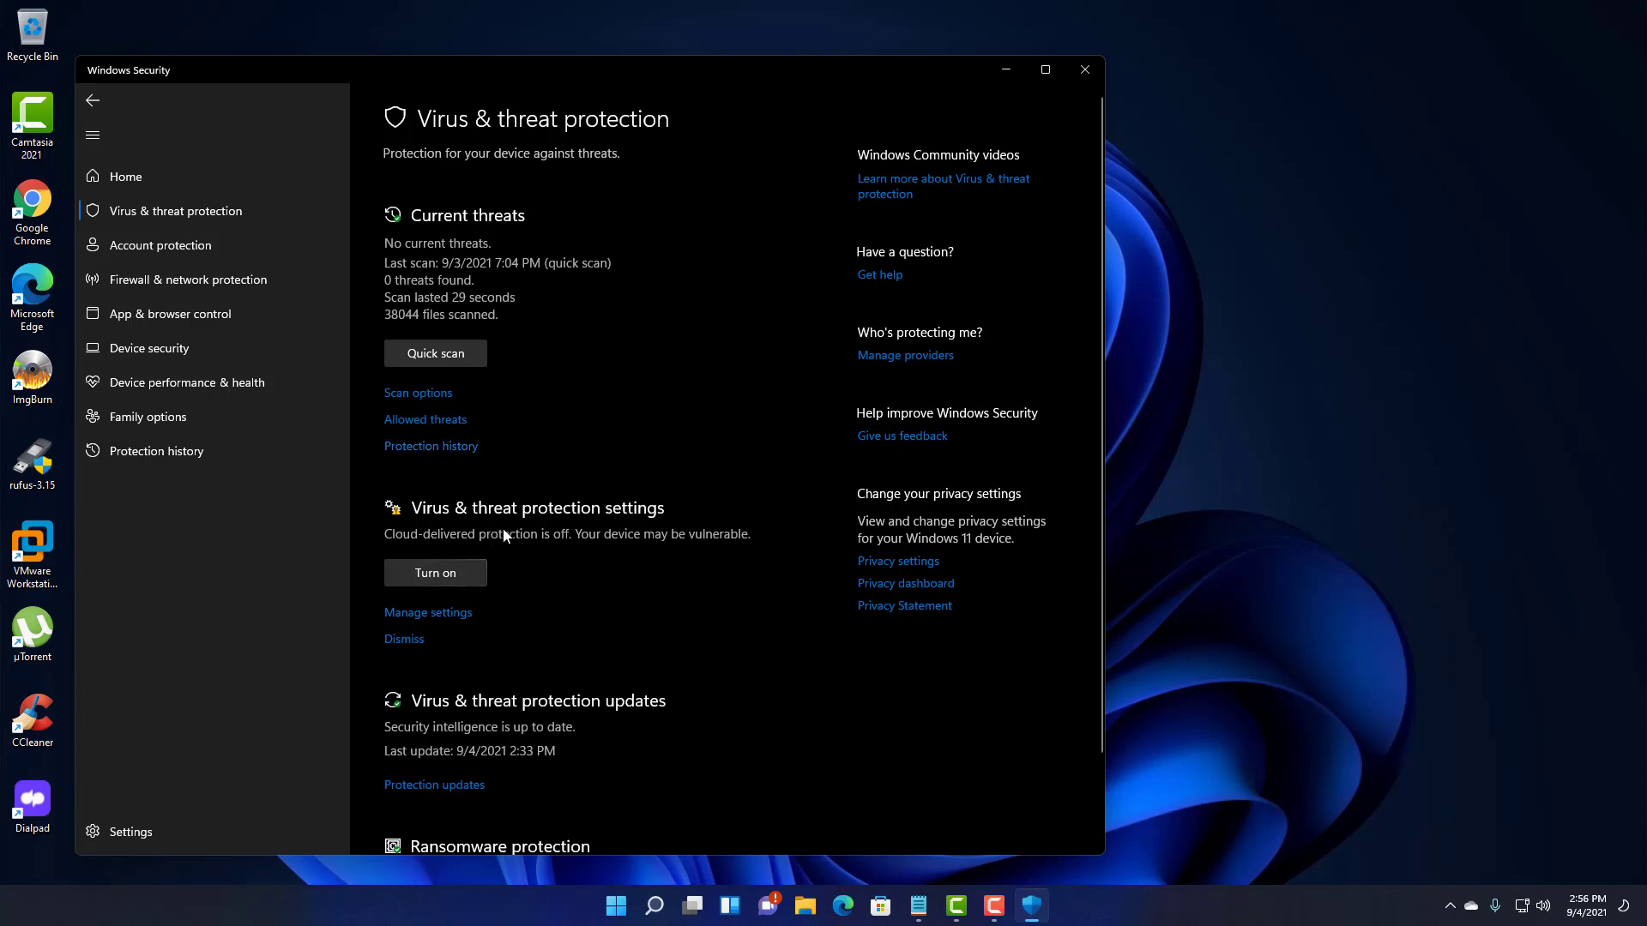
{"action": "scroll", "coordinate": [507, 530], "scroll_direction": "down", "scroll_amount": 2}
{"action": "scroll", "coordinate": [507, 522], "scroll_direction": "up", "scroll_amount": 2}
{"action": "scroll", "coordinate": [496, 506], "scroll_direction": "down", "scroll_amount": 2}
{"action": "scroll", "coordinate": [487, 493], "scroll_direction": "up", "scroll_amount": 2}
- Close Windows Security and open Settings > System > About from the Start right-click menu
{"action": "left_click", "coordinate": [1085, 70]}
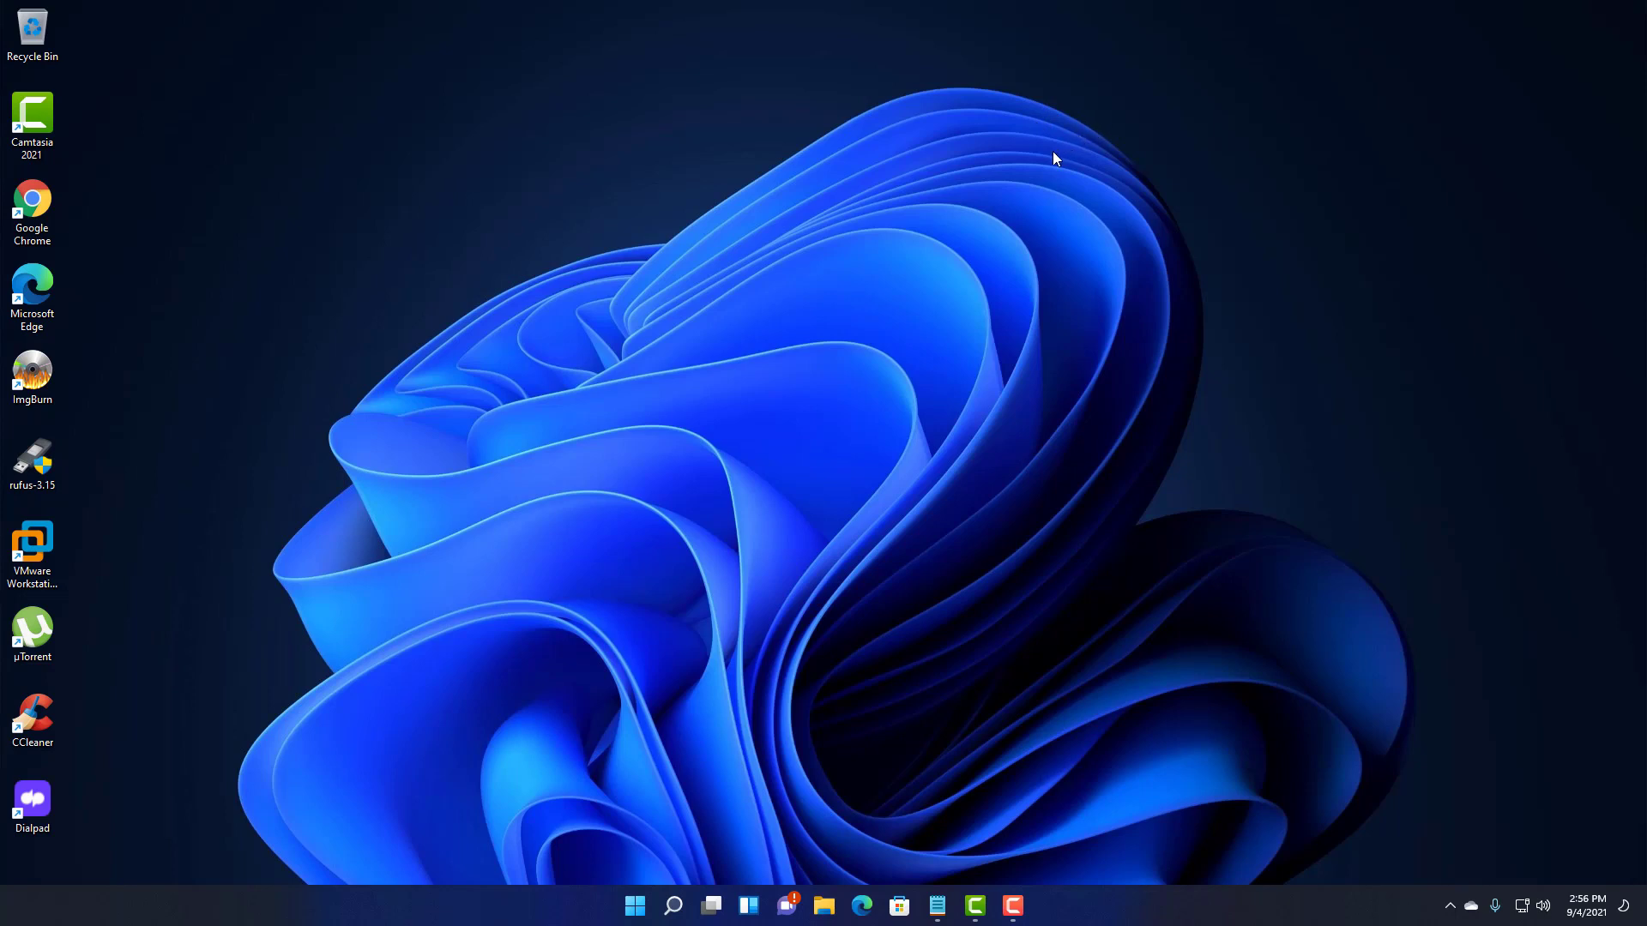
{"action": "right_click", "coordinate": [643, 911]}
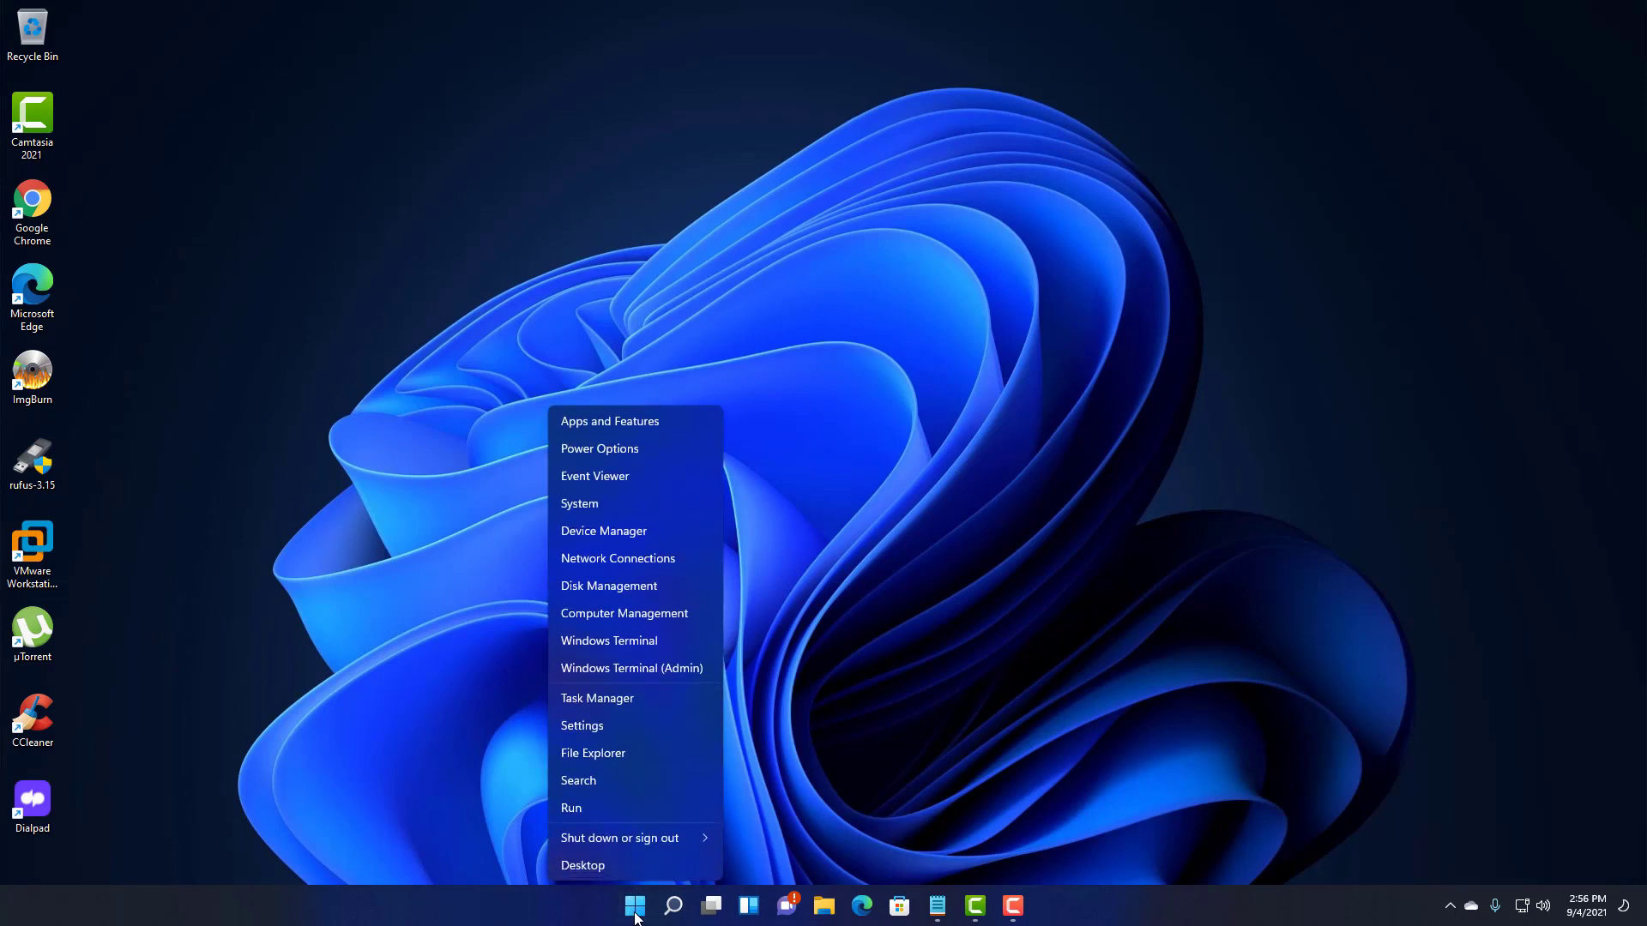
{"action": "left_click", "coordinate": [602, 504]}
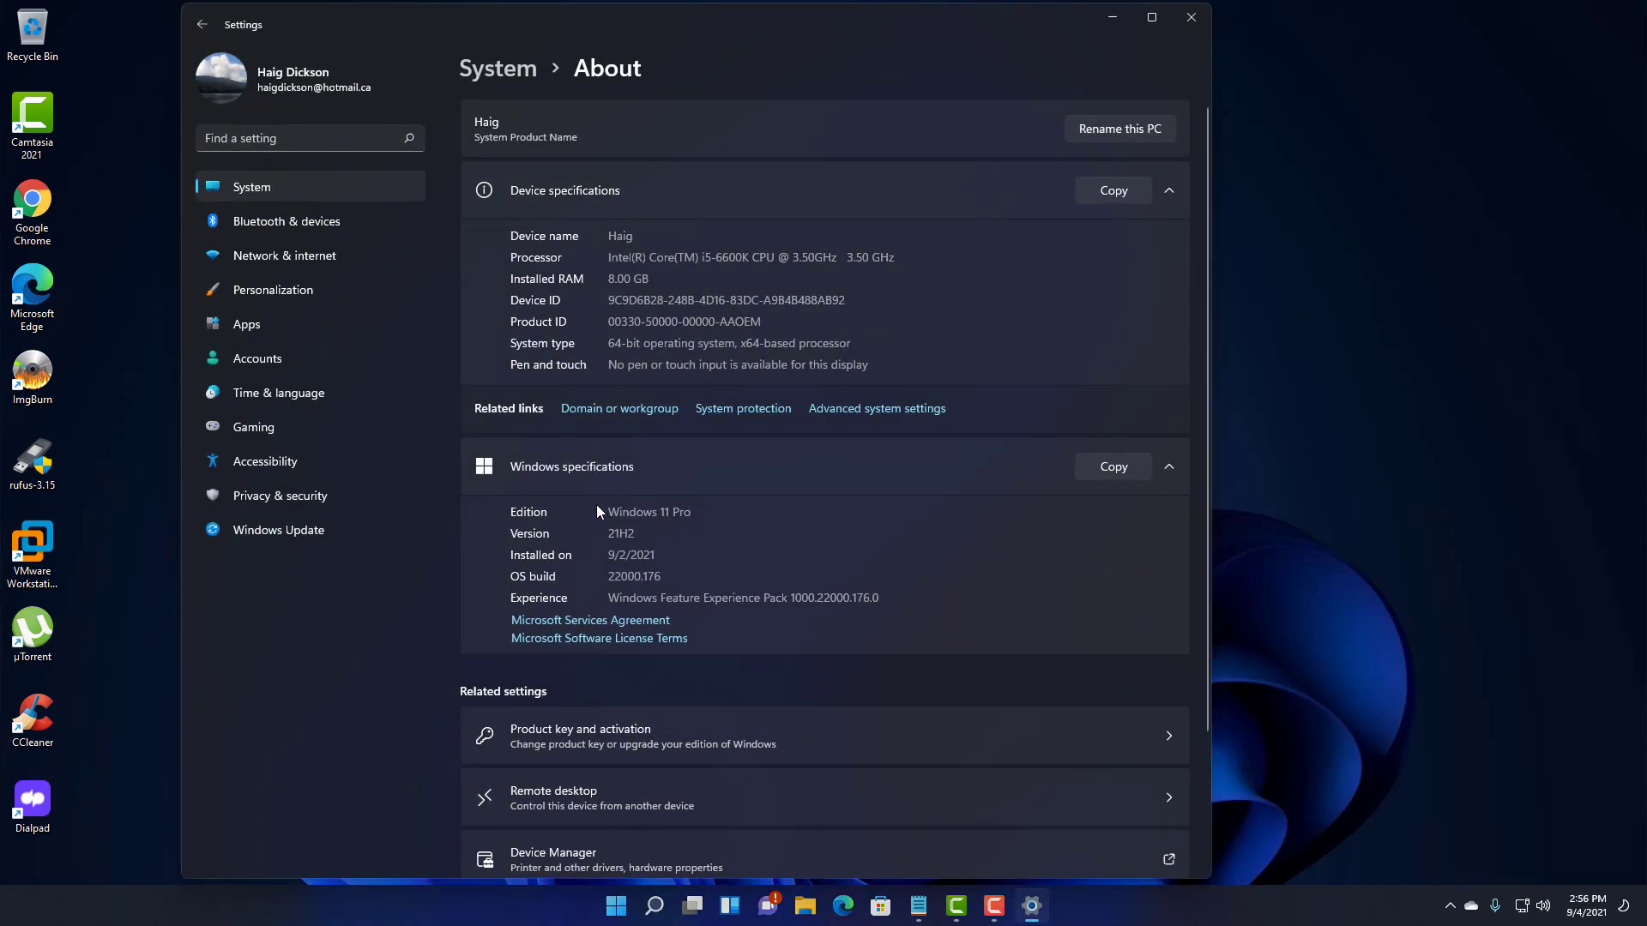
{"action": "scroll", "coordinate": [570, 544], "scroll_direction": "down", "scroll_amount": 3}
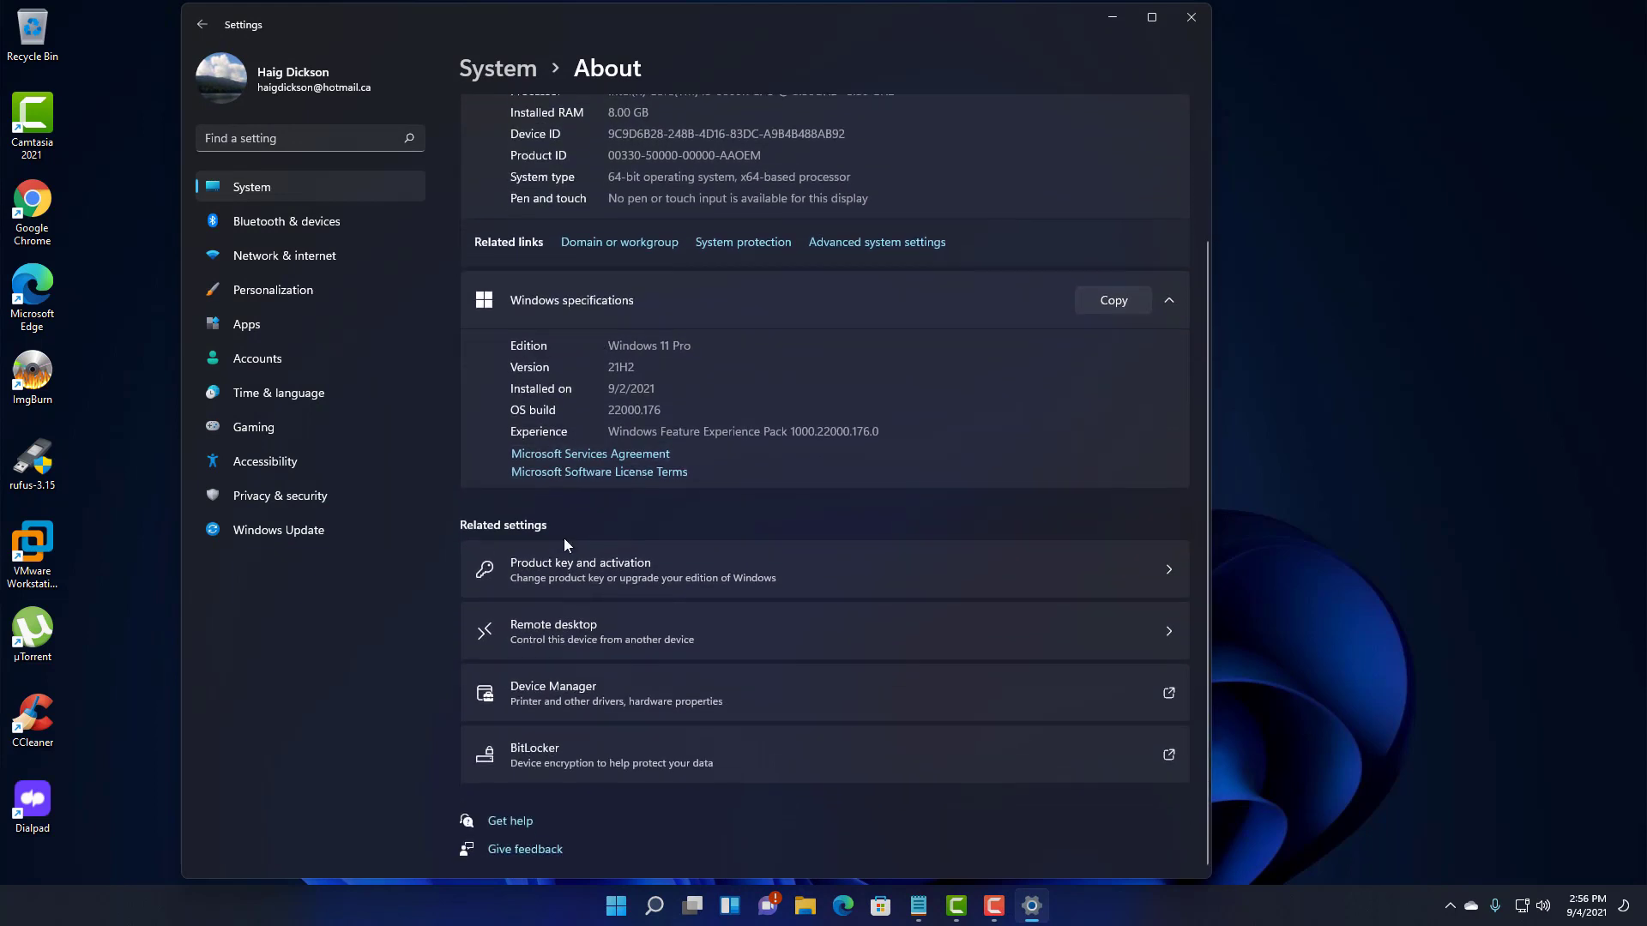
{"action": "scroll", "coordinate": [558, 543], "scroll_direction": "up", "scroll_amount": 3}
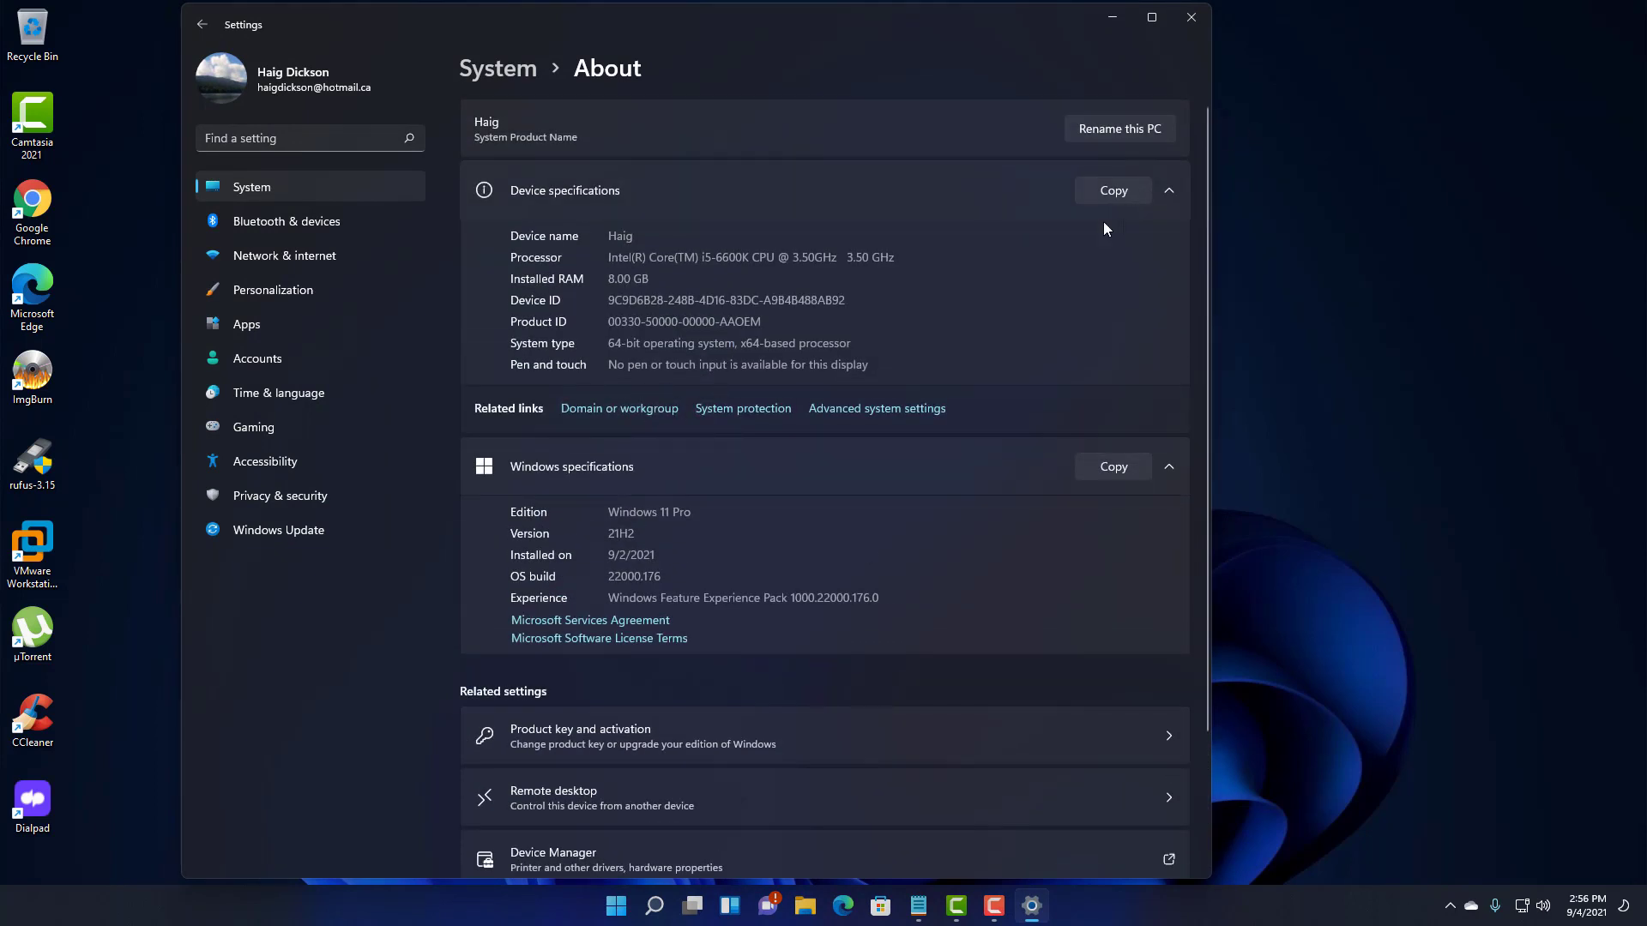
- Set Performance Options to Adjust for best performance, apply, and close System Properties
{"action": "left_click", "coordinate": [880, 410]}
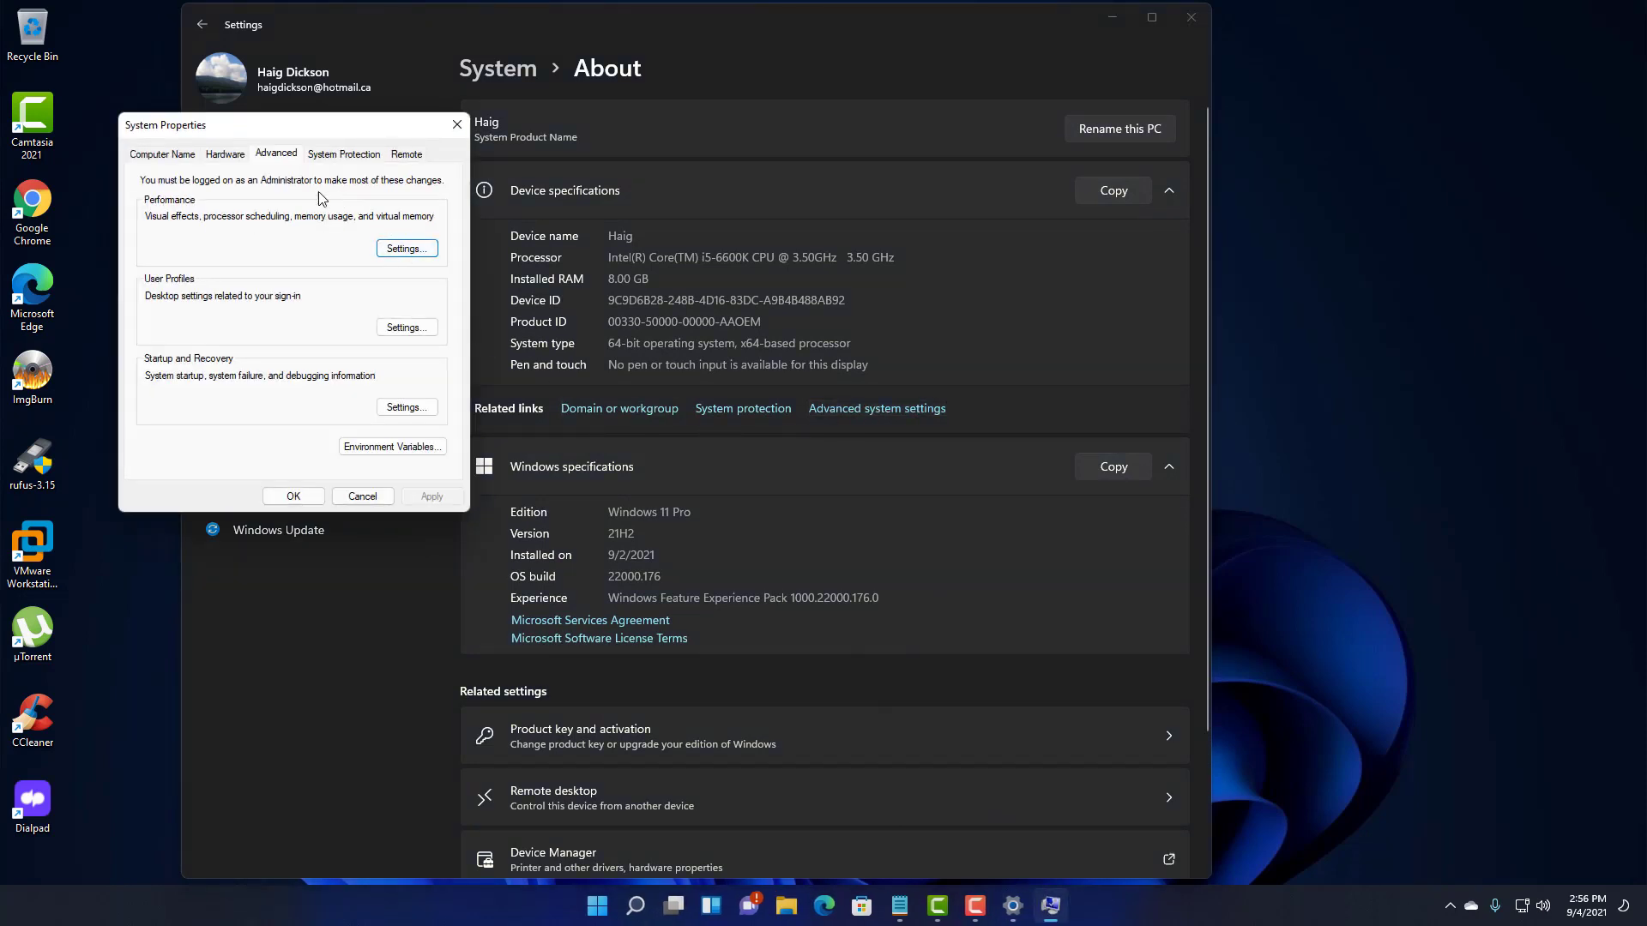
{"action": "left_click", "coordinate": [407, 248]}
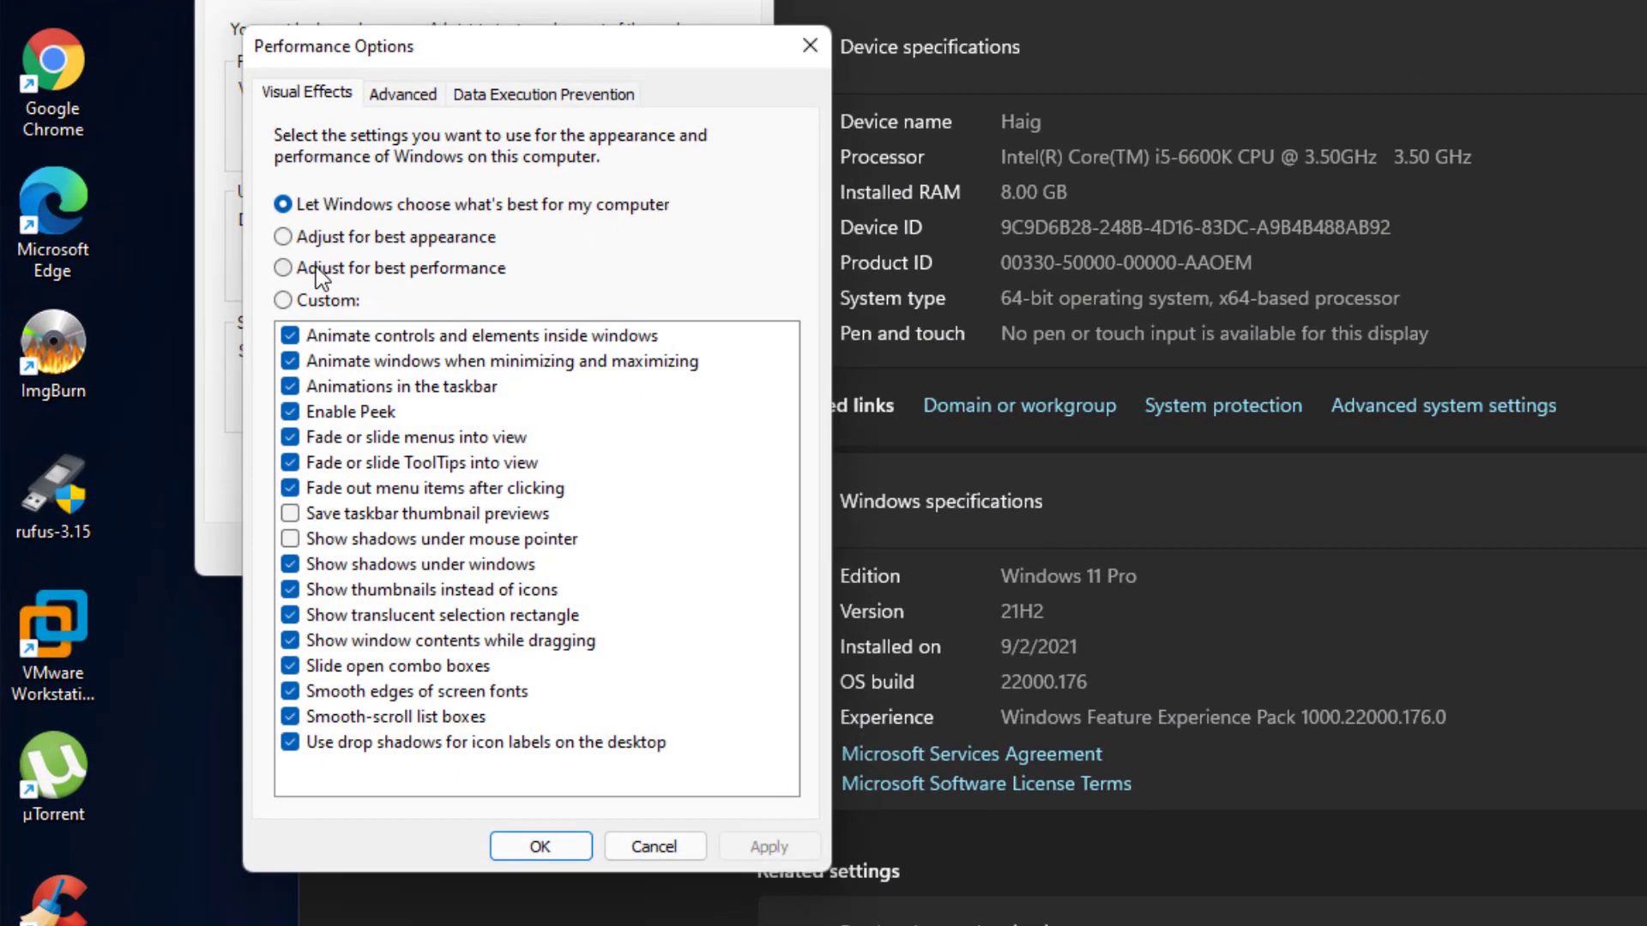
{"action": "left_click", "coordinate": [315, 268]}
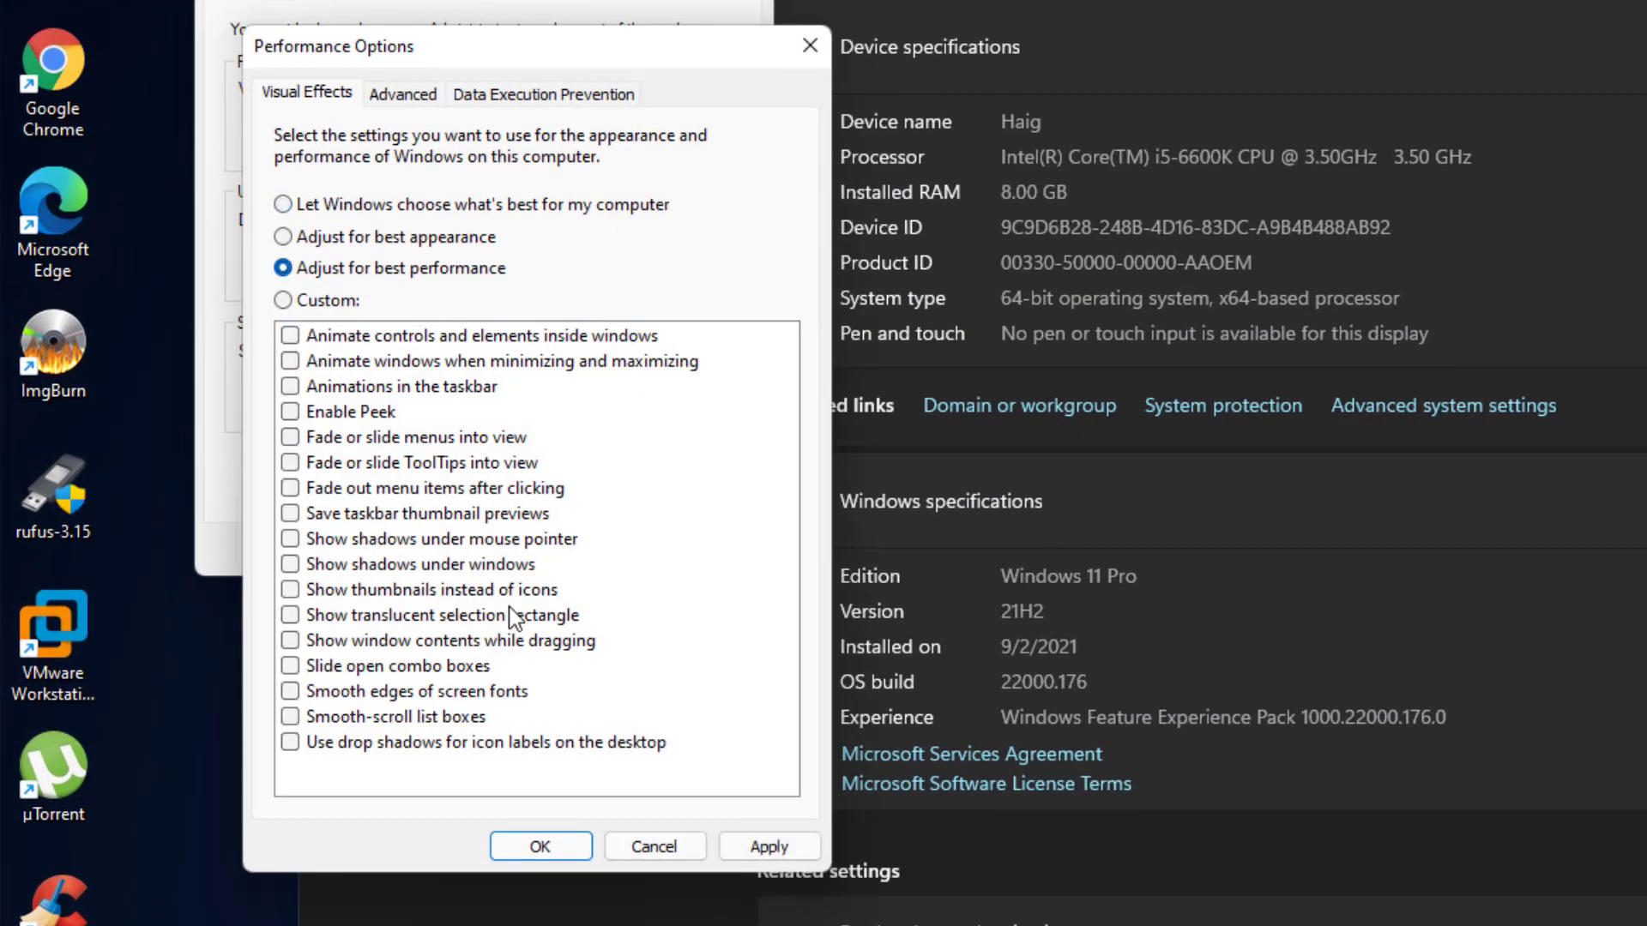
{"action": "left_click", "coordinate": [781, 844]}
{"action": "left_click", "coordinate": [541, 841]}
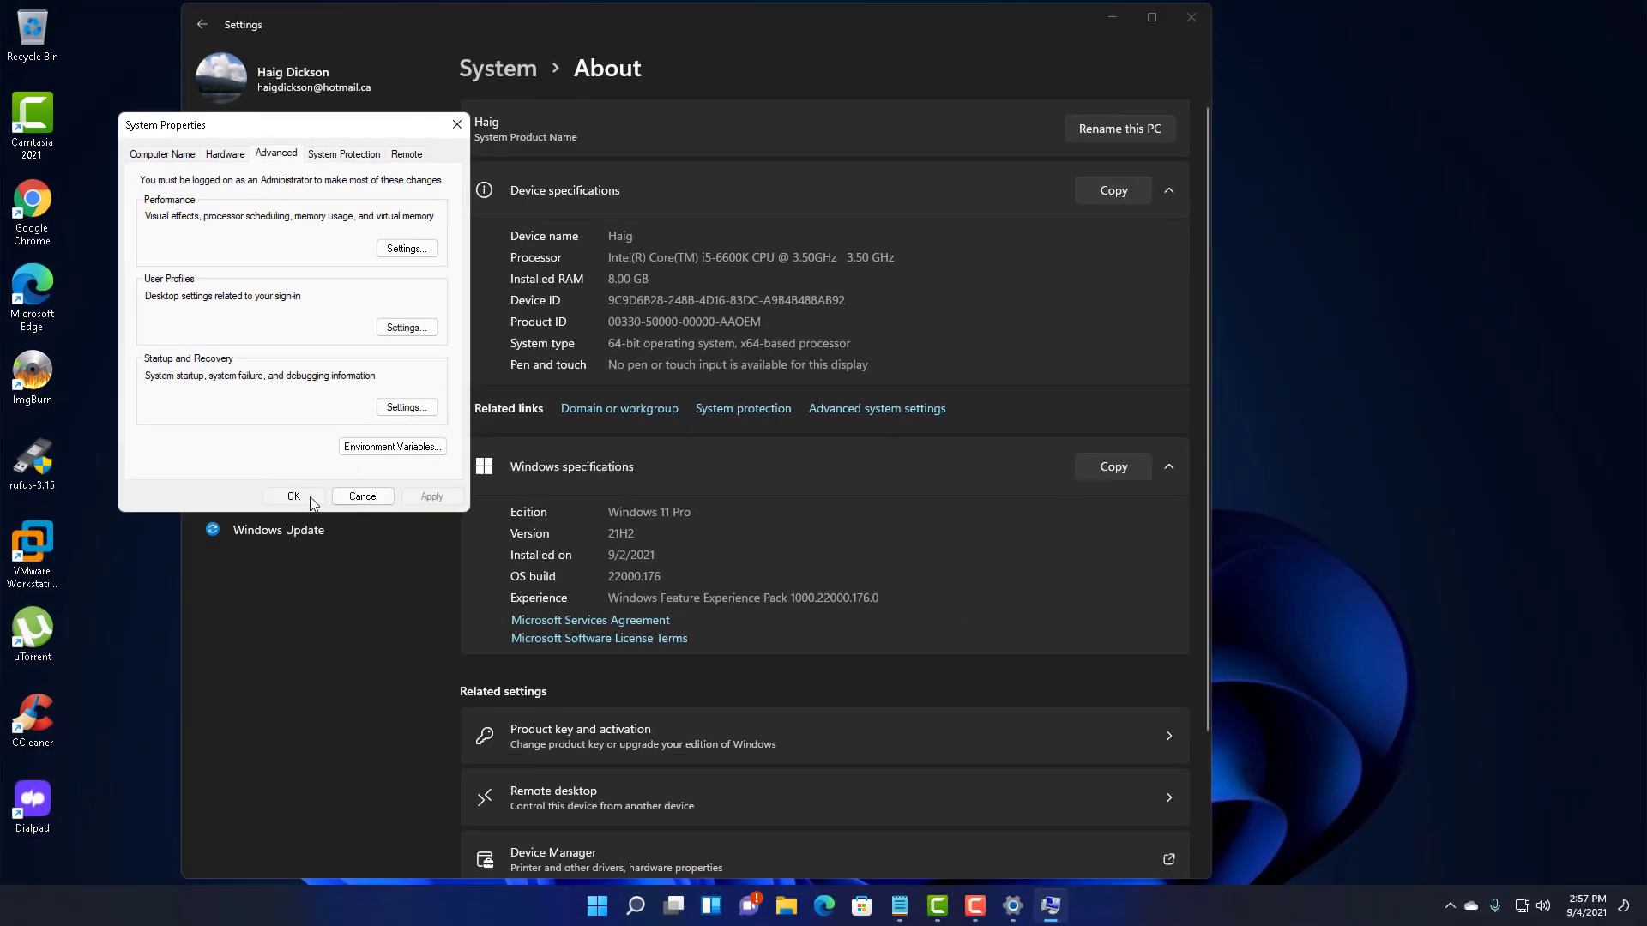
{"action": "left_click", "coordinate": [506, 558]}
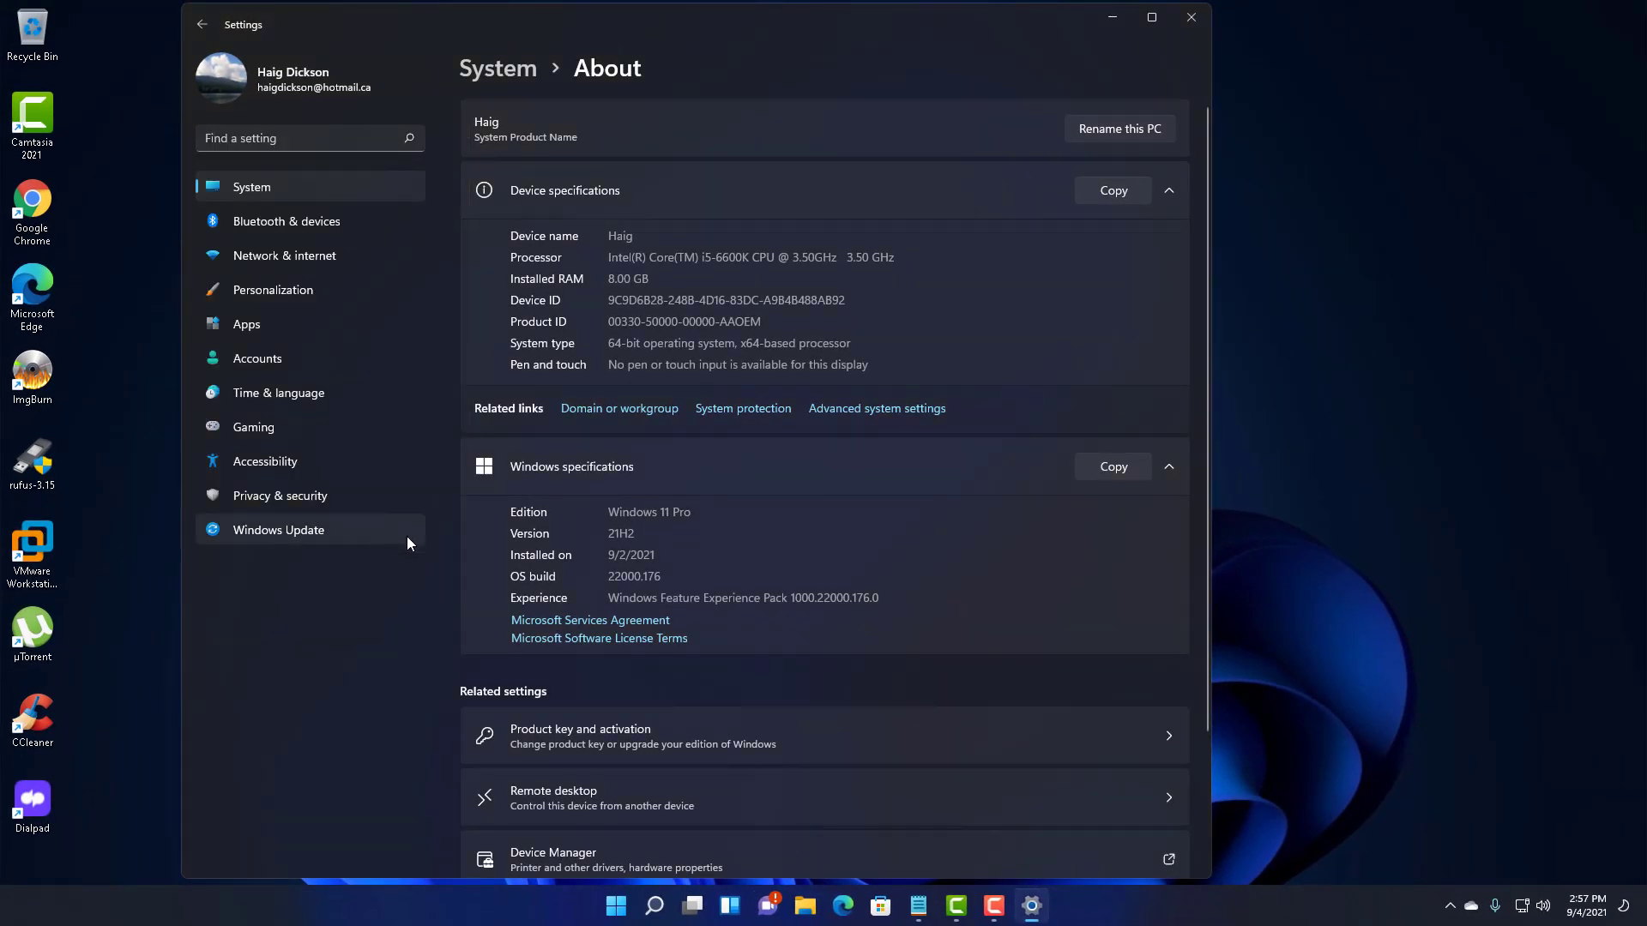
- Scroll the About page once more and close Settings
{"action": "scroll", "coordinate": [600, 429], "scroll_direction": "down", "scroll_amount": 3}
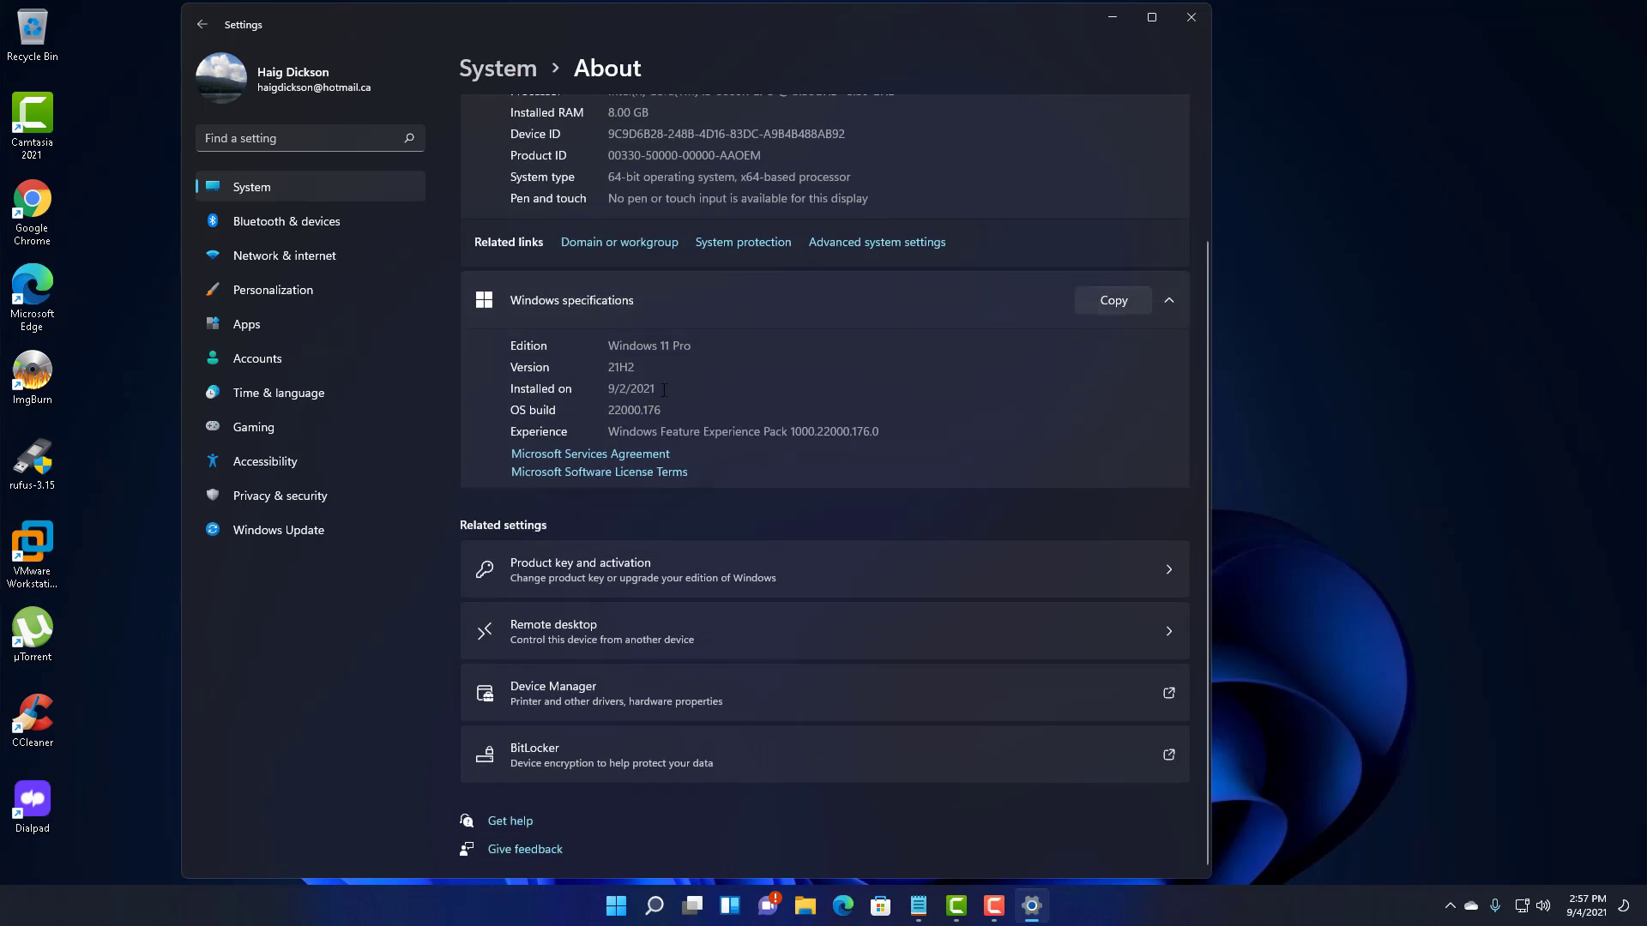
{"action": "scroll", "coordinate": [664, 394], "scroll_direction": "up", "scroll_amount": 3}
{"action": "scroll", "coordinate": [664, 403], "scroll_direction": "down", "scroll_amount": 3}
{"action": "scroll", "coordinate": [666, 416], "scroll_direction": "up", "scroll_amount": 3}
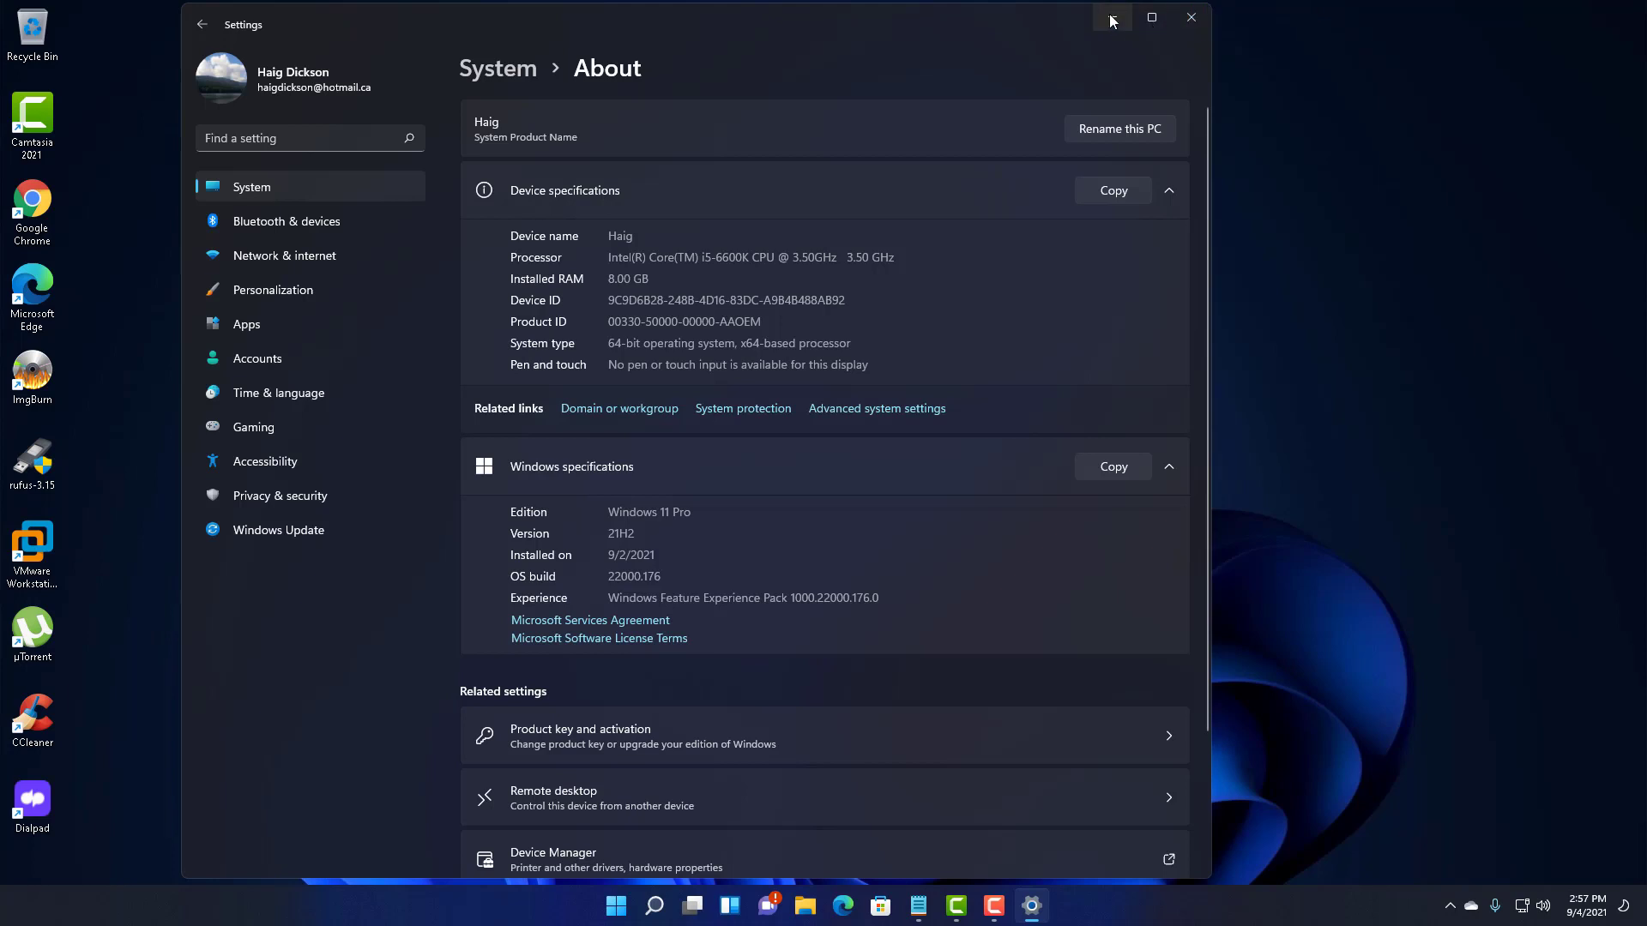
{"action": "left_click", "coordinate": [1192, 17]}
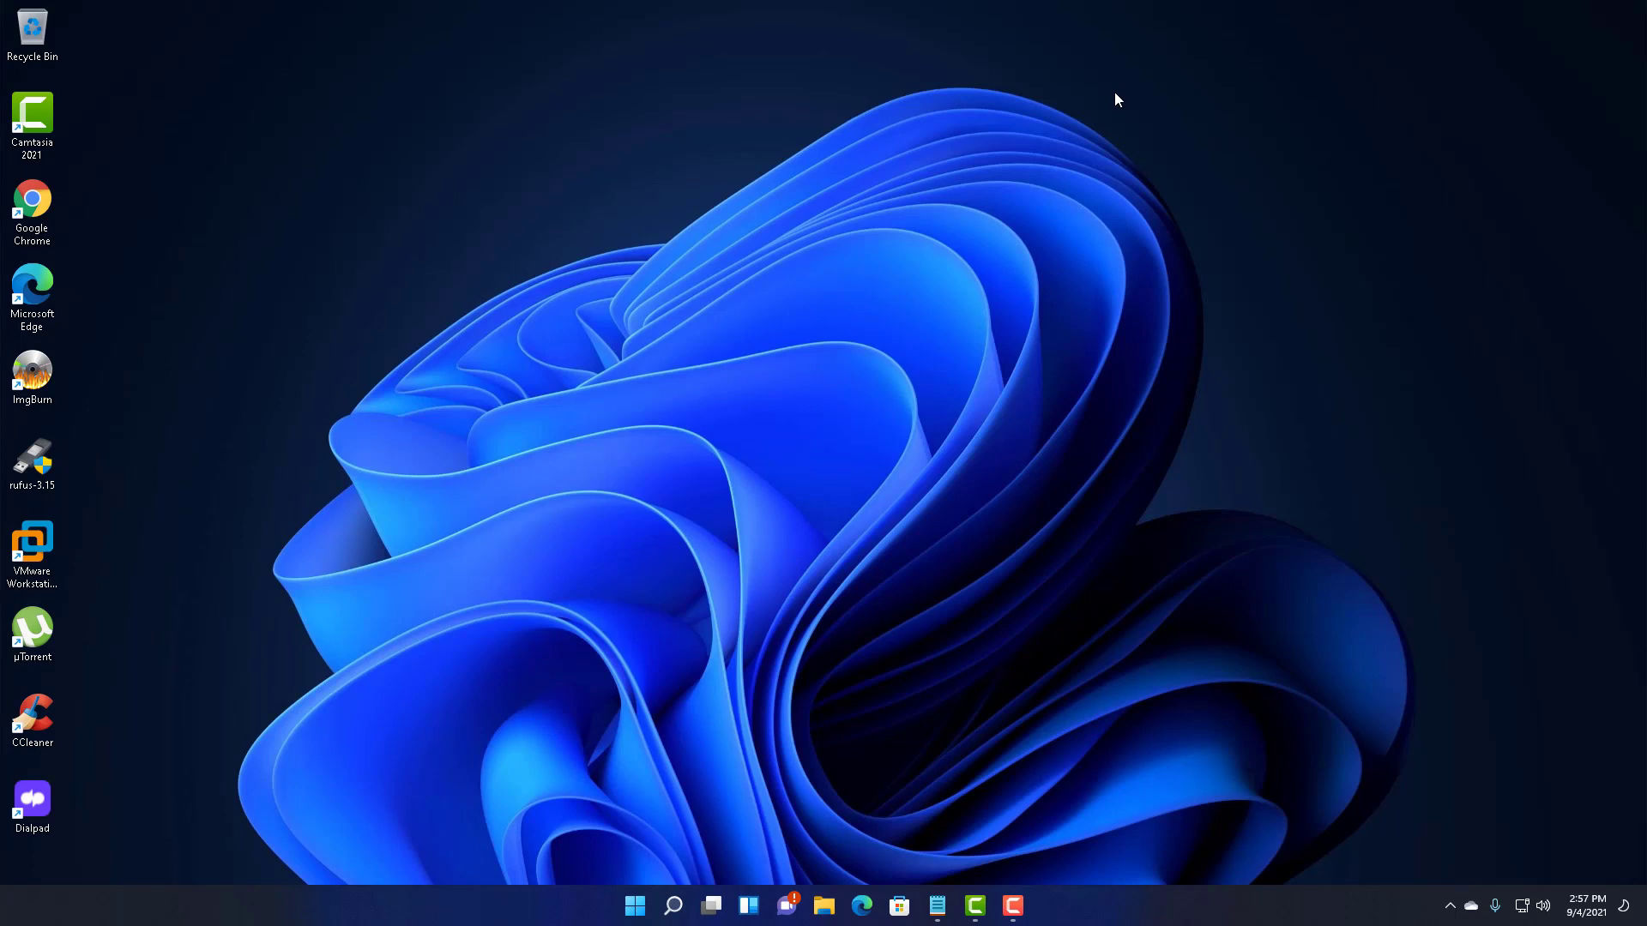
- Launch the Services app by searching Windows for 'servic'
{"action": "left_click", "coordinate": [674, 909]}
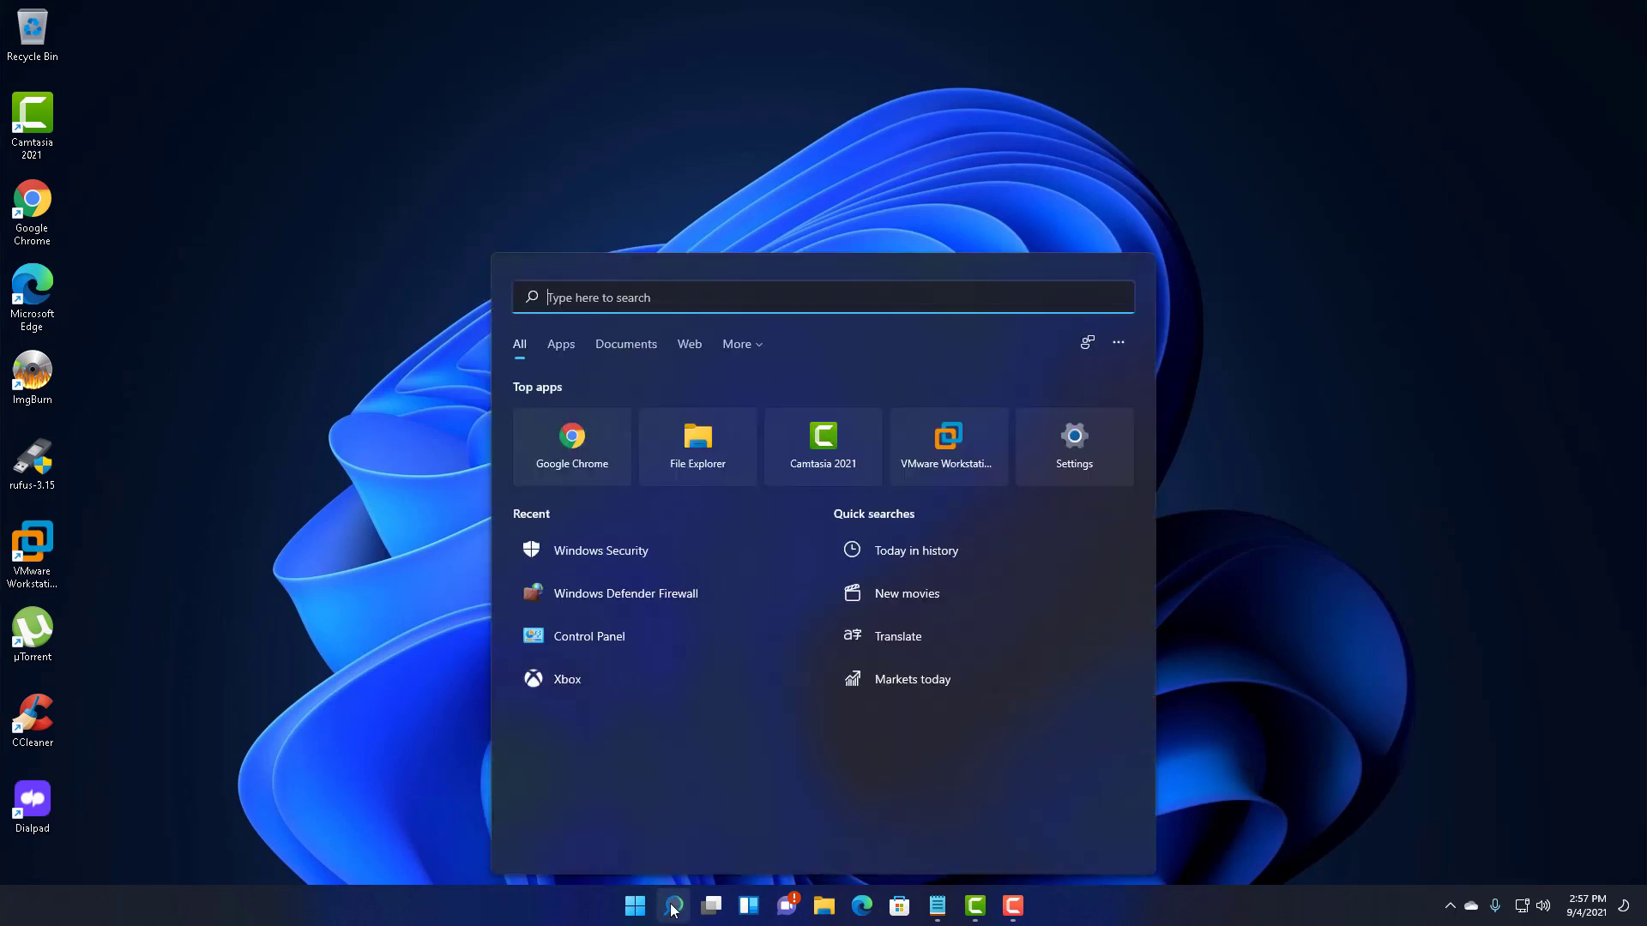
{"action": "type", "text": "services"}
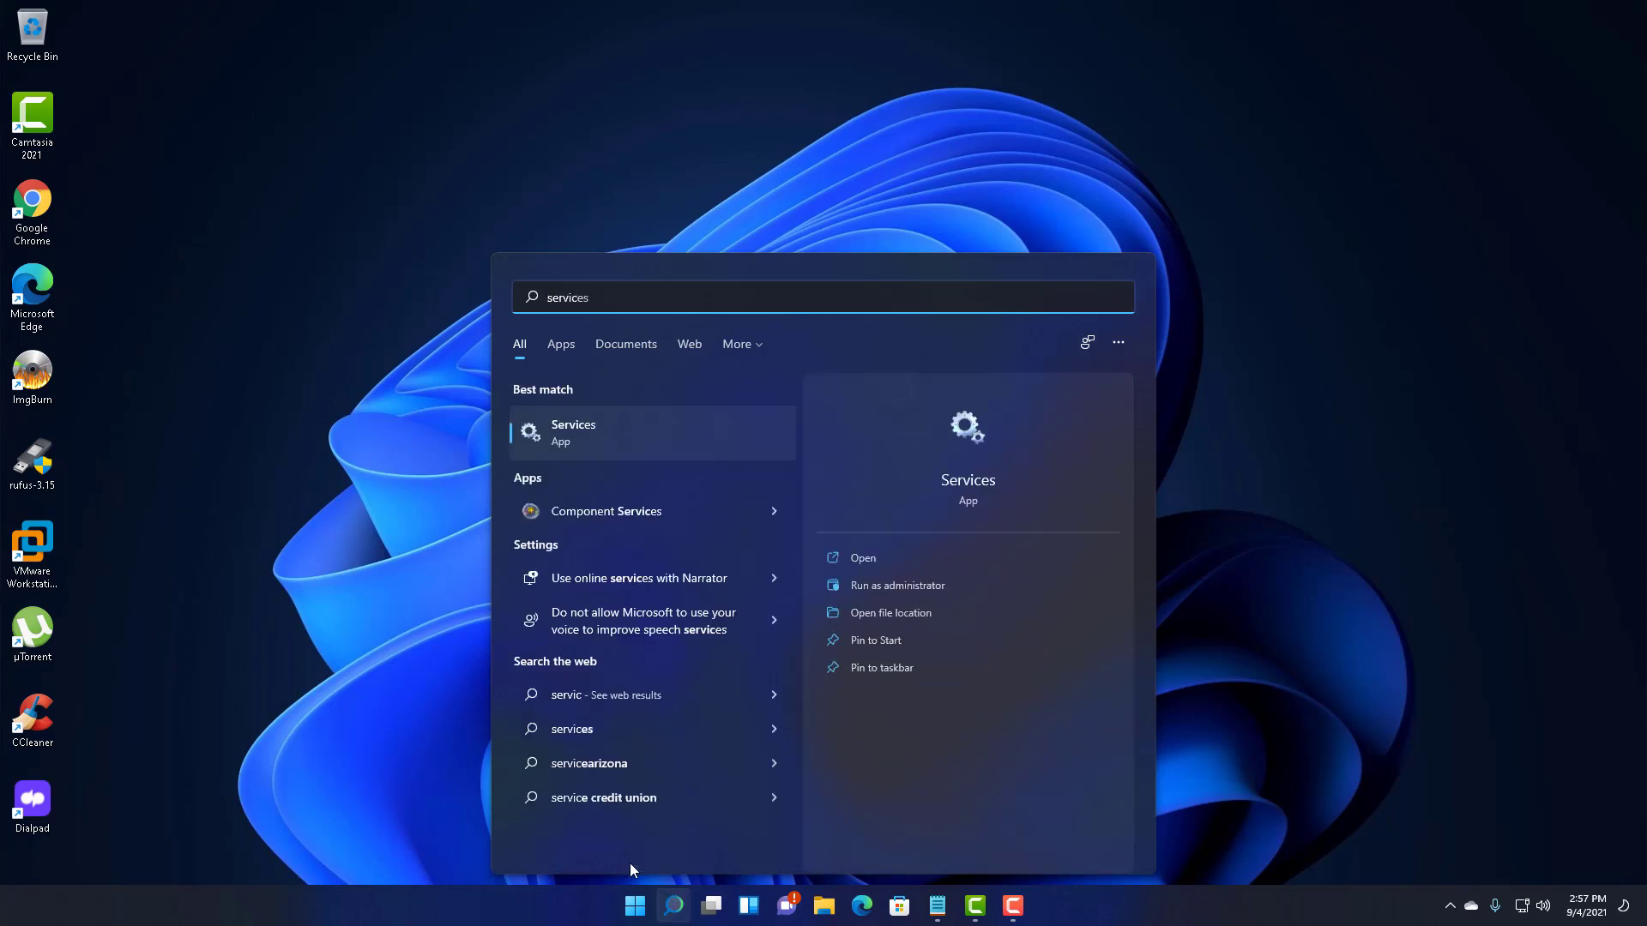
{"action": "left_click", "coordinate": [621, 445]}
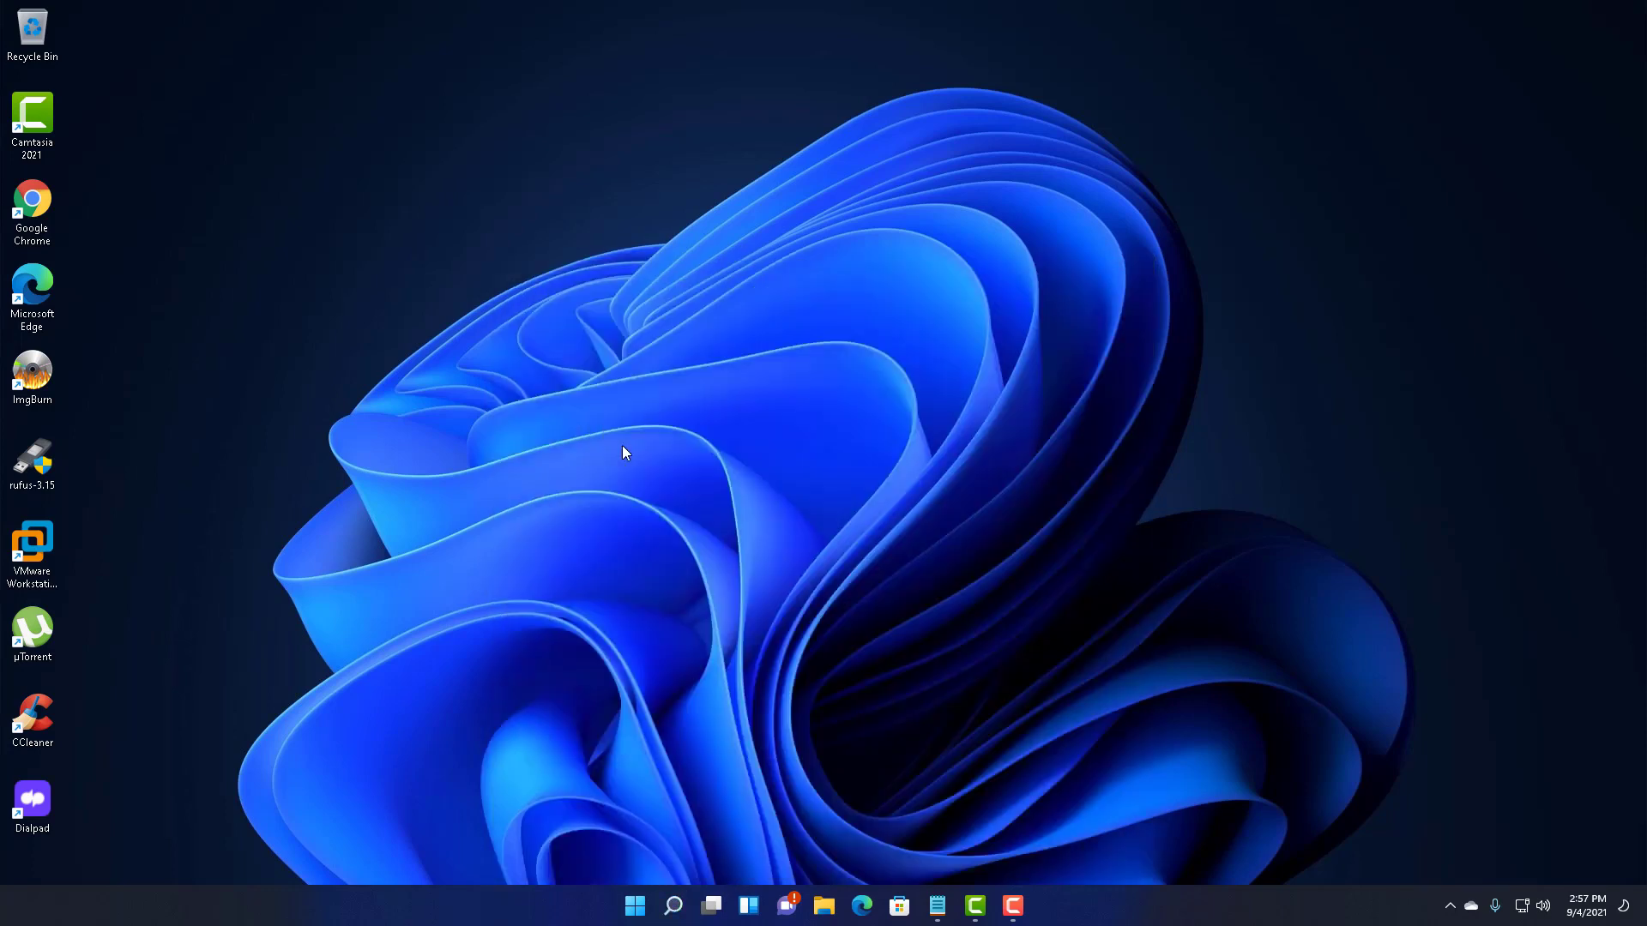
- Scroll through the Services (Local) list, checking each service's Status and Startup Type
{"action": "scroll", "coordinate": [503, 296], "scroll_direction": "down", "scroll_amount": 11}
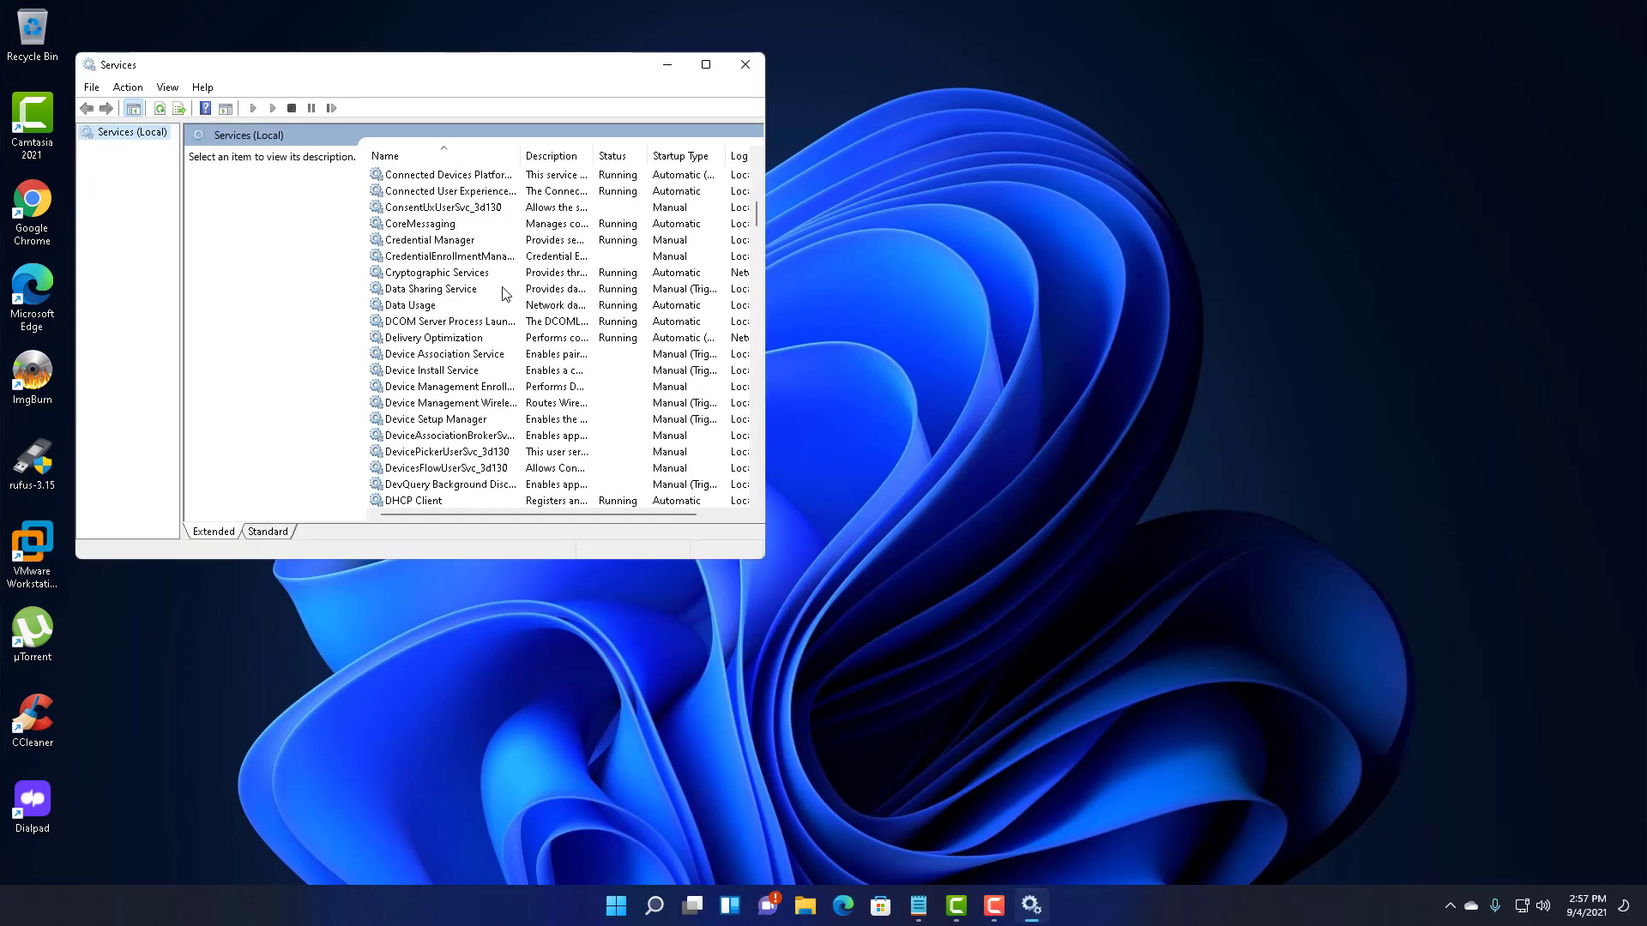
{"action": "scroll", "coordinate": [504, 296], "scroll_direction": "down", "scroll_amount": 20}
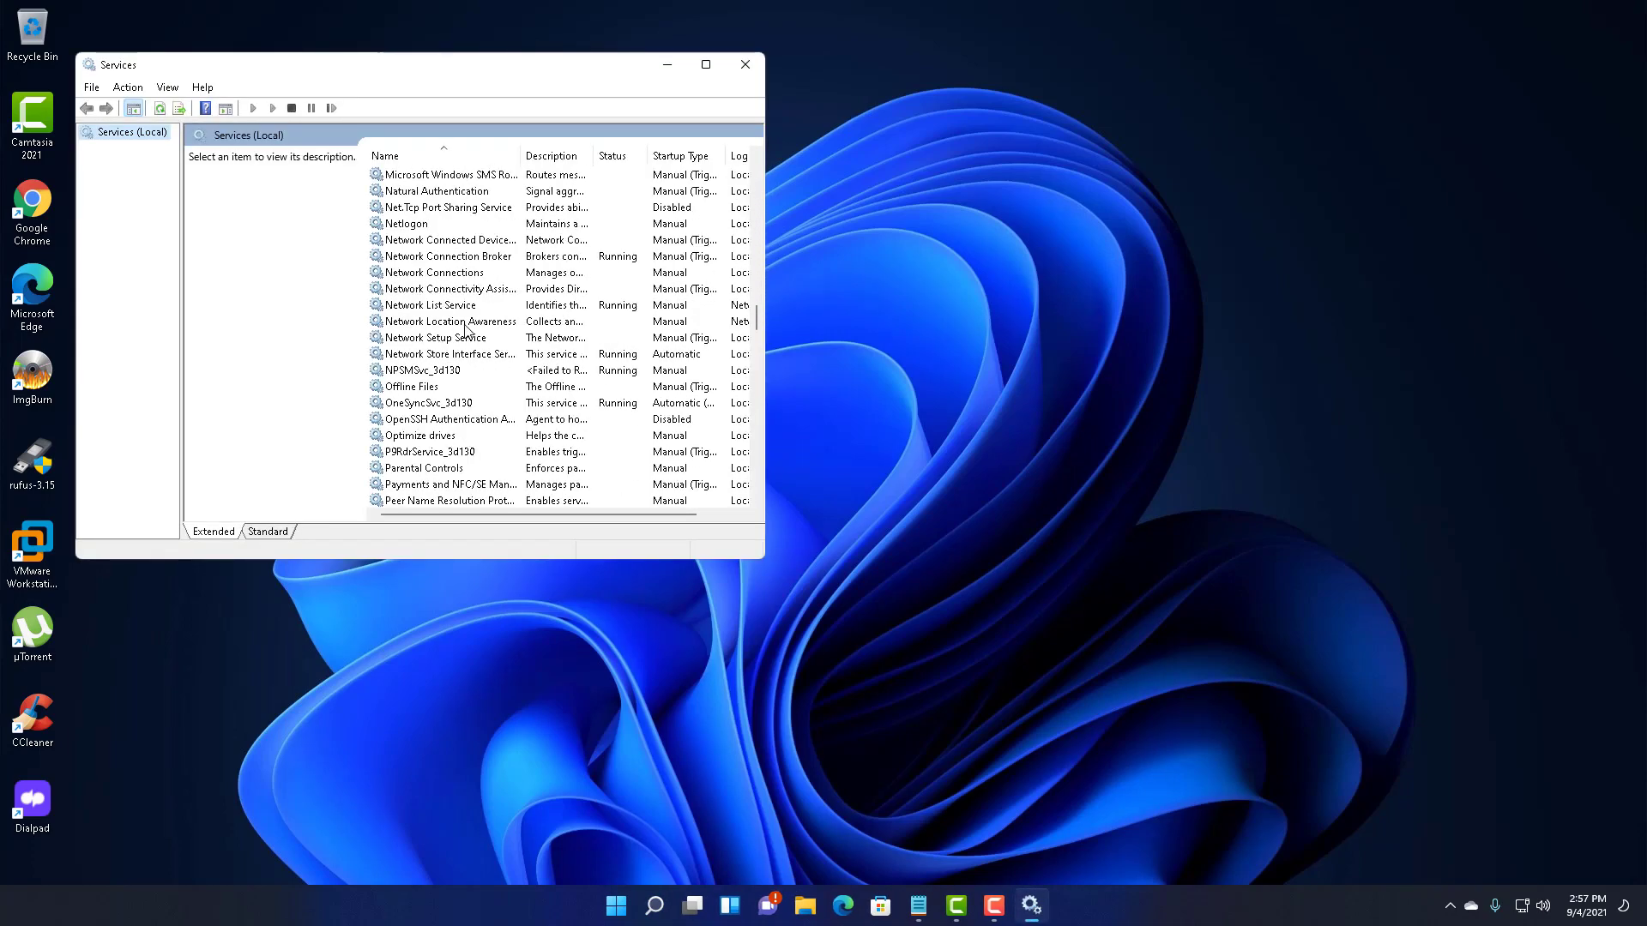
{"action": "scroll", "coordinate": [464, 329], "scroll_direction": "down", "scroll_amount": 20}
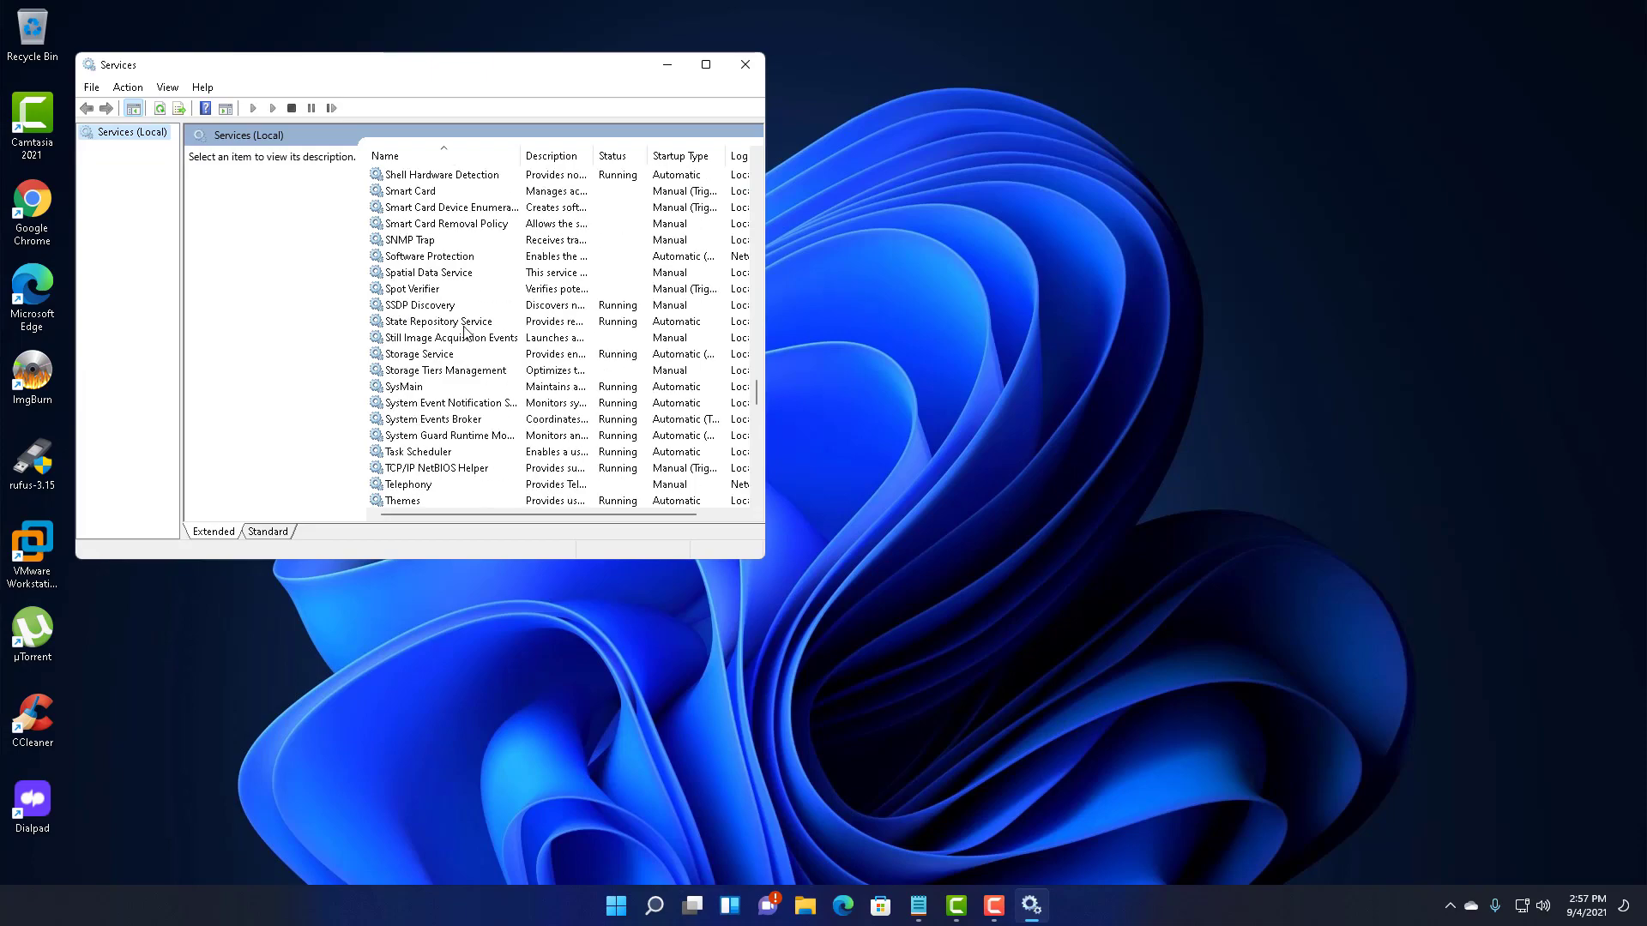
{"action": "scroll", "coordinate": [464, 330], "scroll_direction": "down", "scroll_amount": 17}
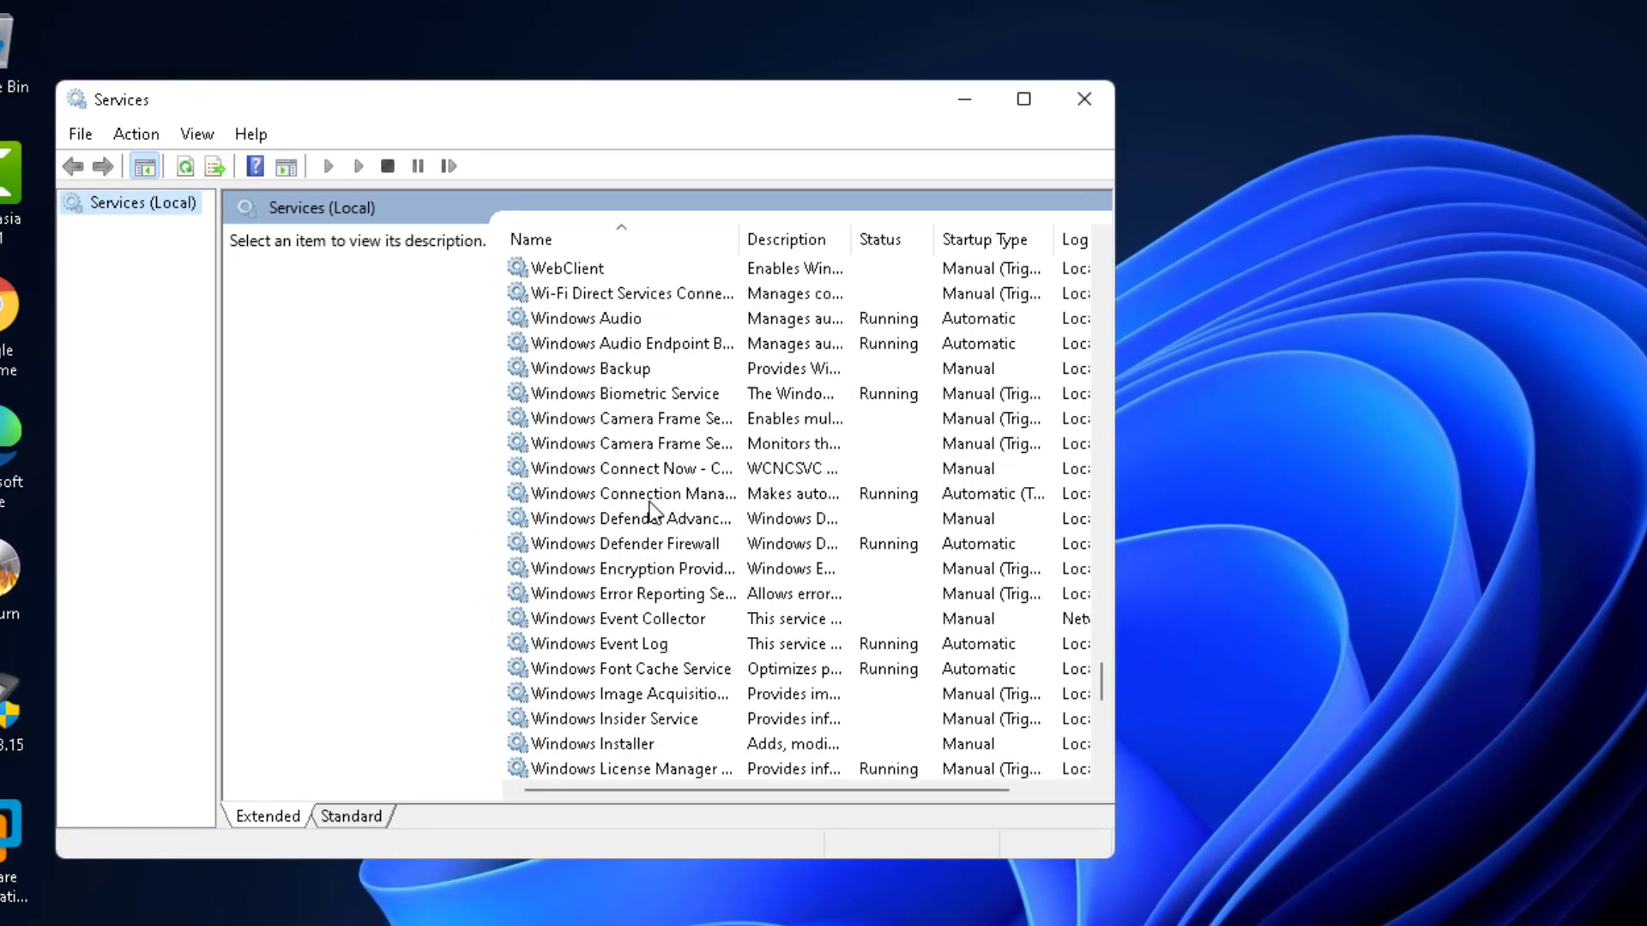
{"action": "scroll", "coordinate": [650, 502], "scroll_direction": "down", "scroll_amount": 5}
{"action": "scroll", "coordinate": [647, 503], "scroll_direction": "down", "scroll_amount": 4}
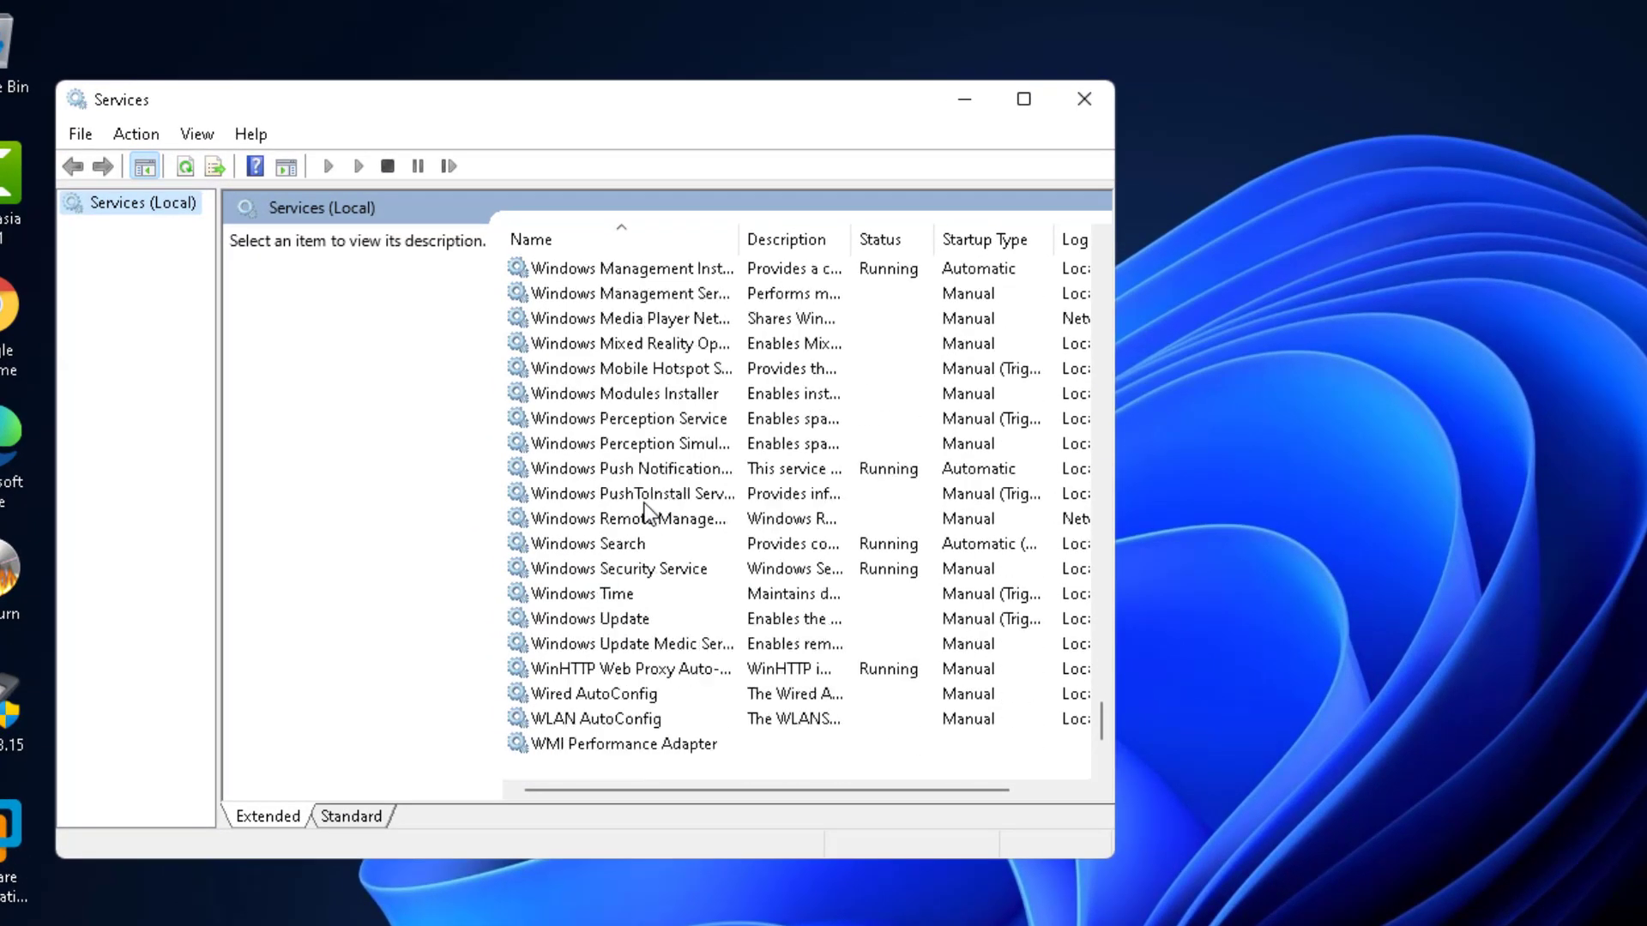
{"action": "scroll", "coordinate": [643, 513], "scroll_direction": "up", "scroll_amount": 4}
{"action": "scroll", "coordinate": [639, 516], "scroll_direction": "up", "scroll_amount": 4}
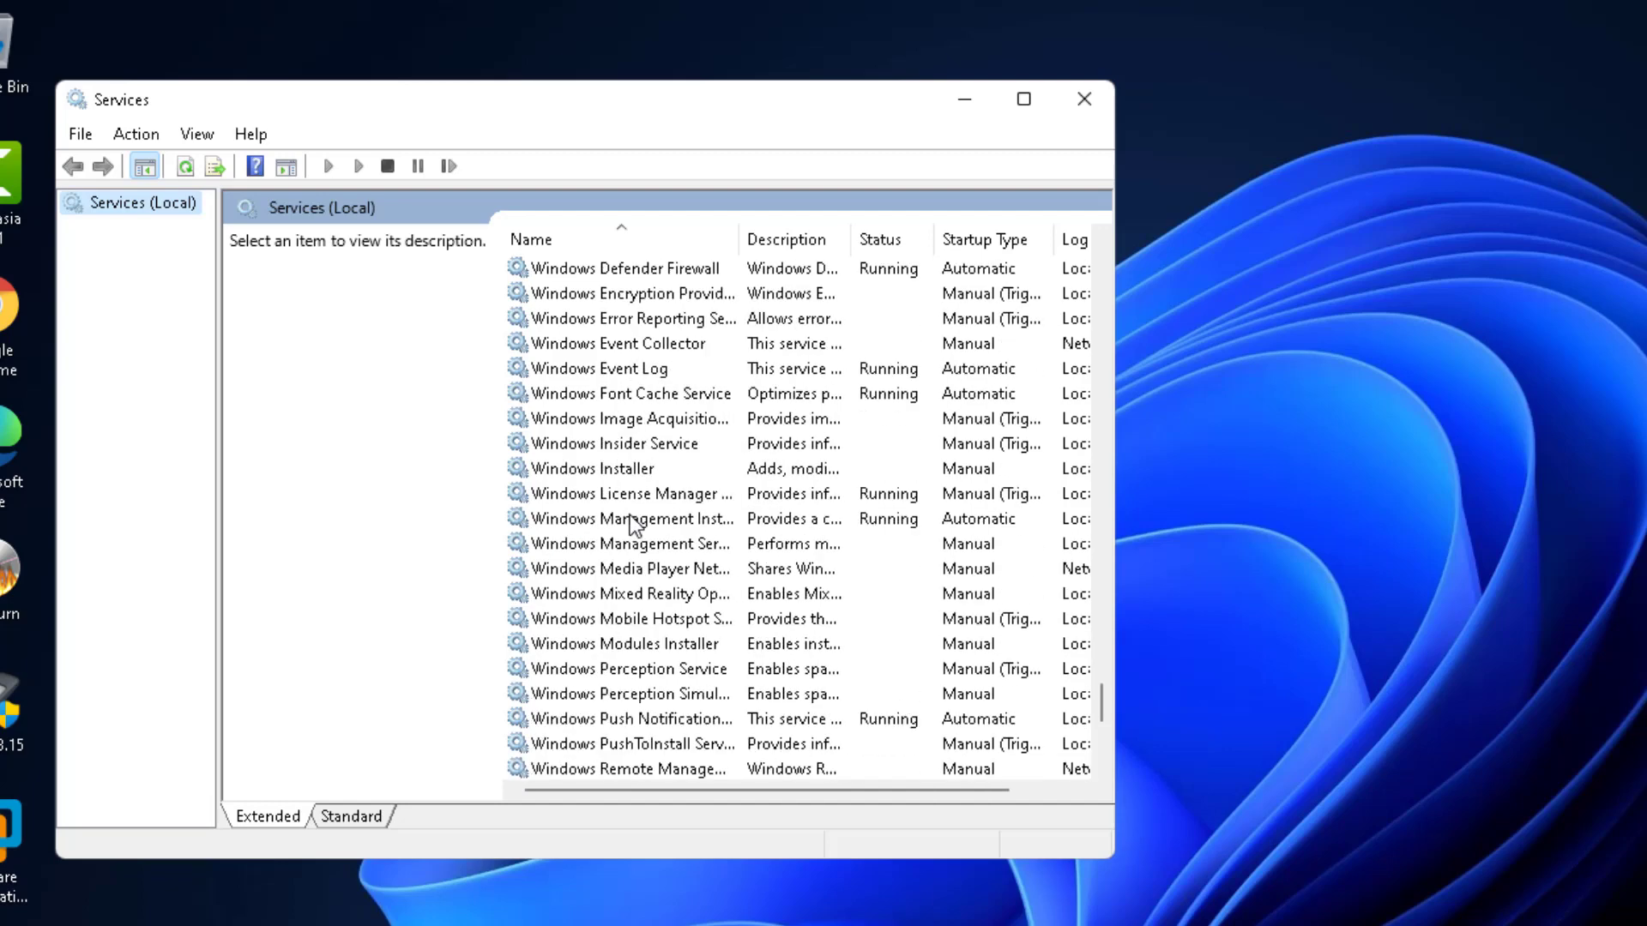
{"action": "scroll", "coordinate": [633, 522], "scroll_direction": "up", "scroll_amount": 2}
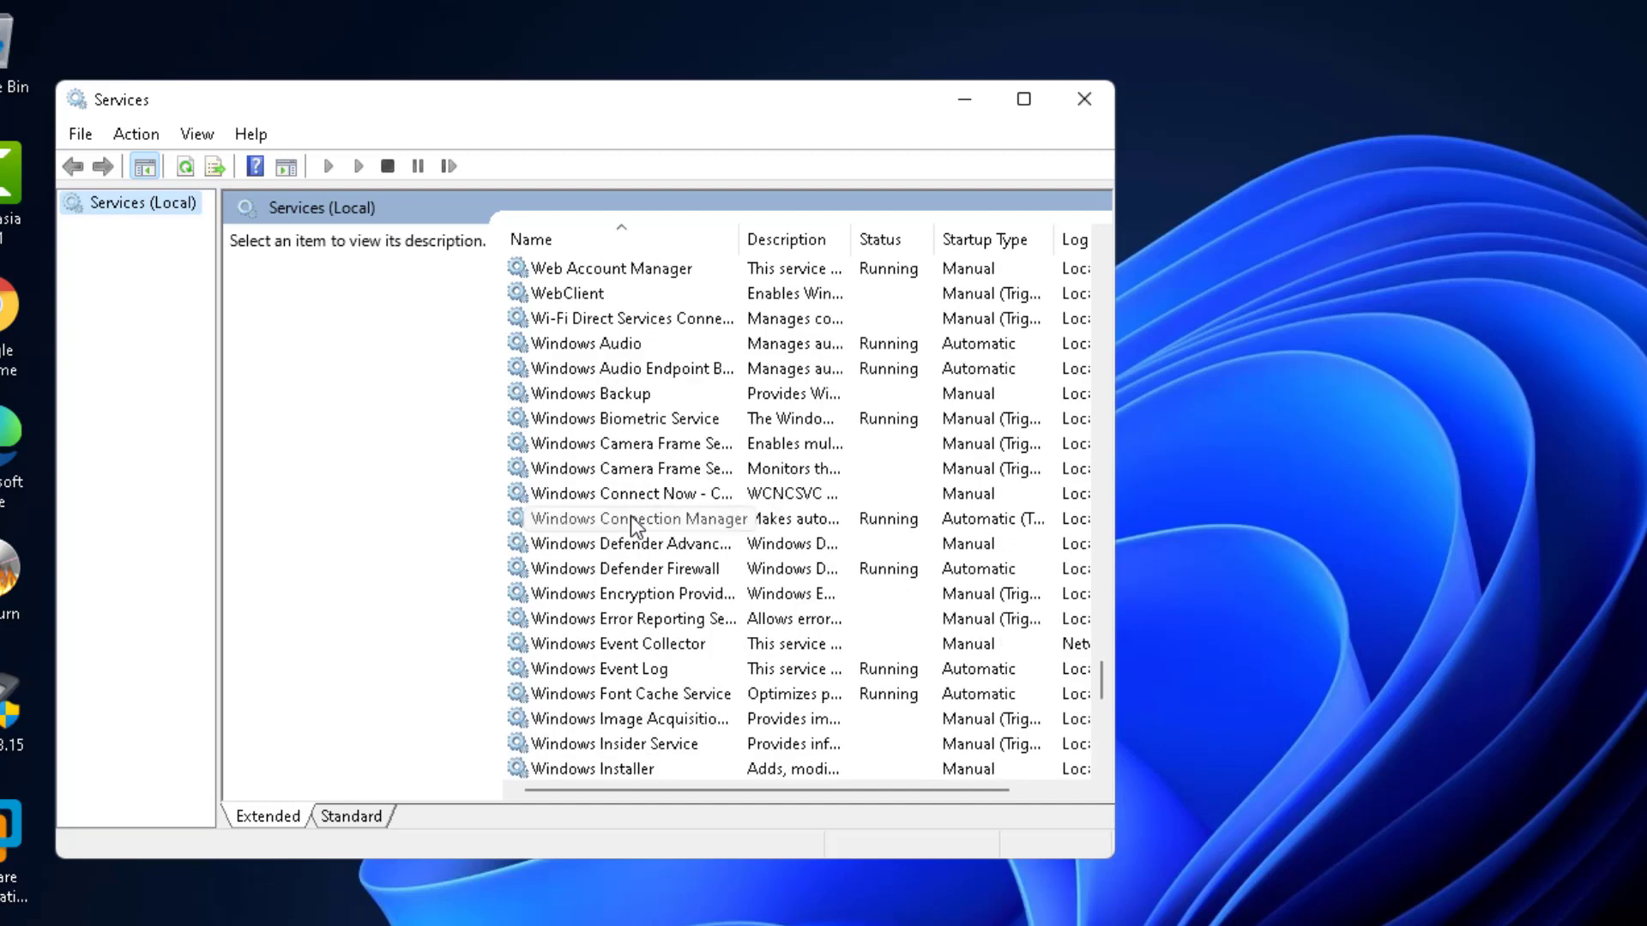
{"action": "scroll", "coordinate": [633, 523], "scroll_direction": "up", "scroll_amount": 3}
{"action": "scroll", "coordinate": [631, 524], "scroll_direction": "up", "scroll_amount": 1}
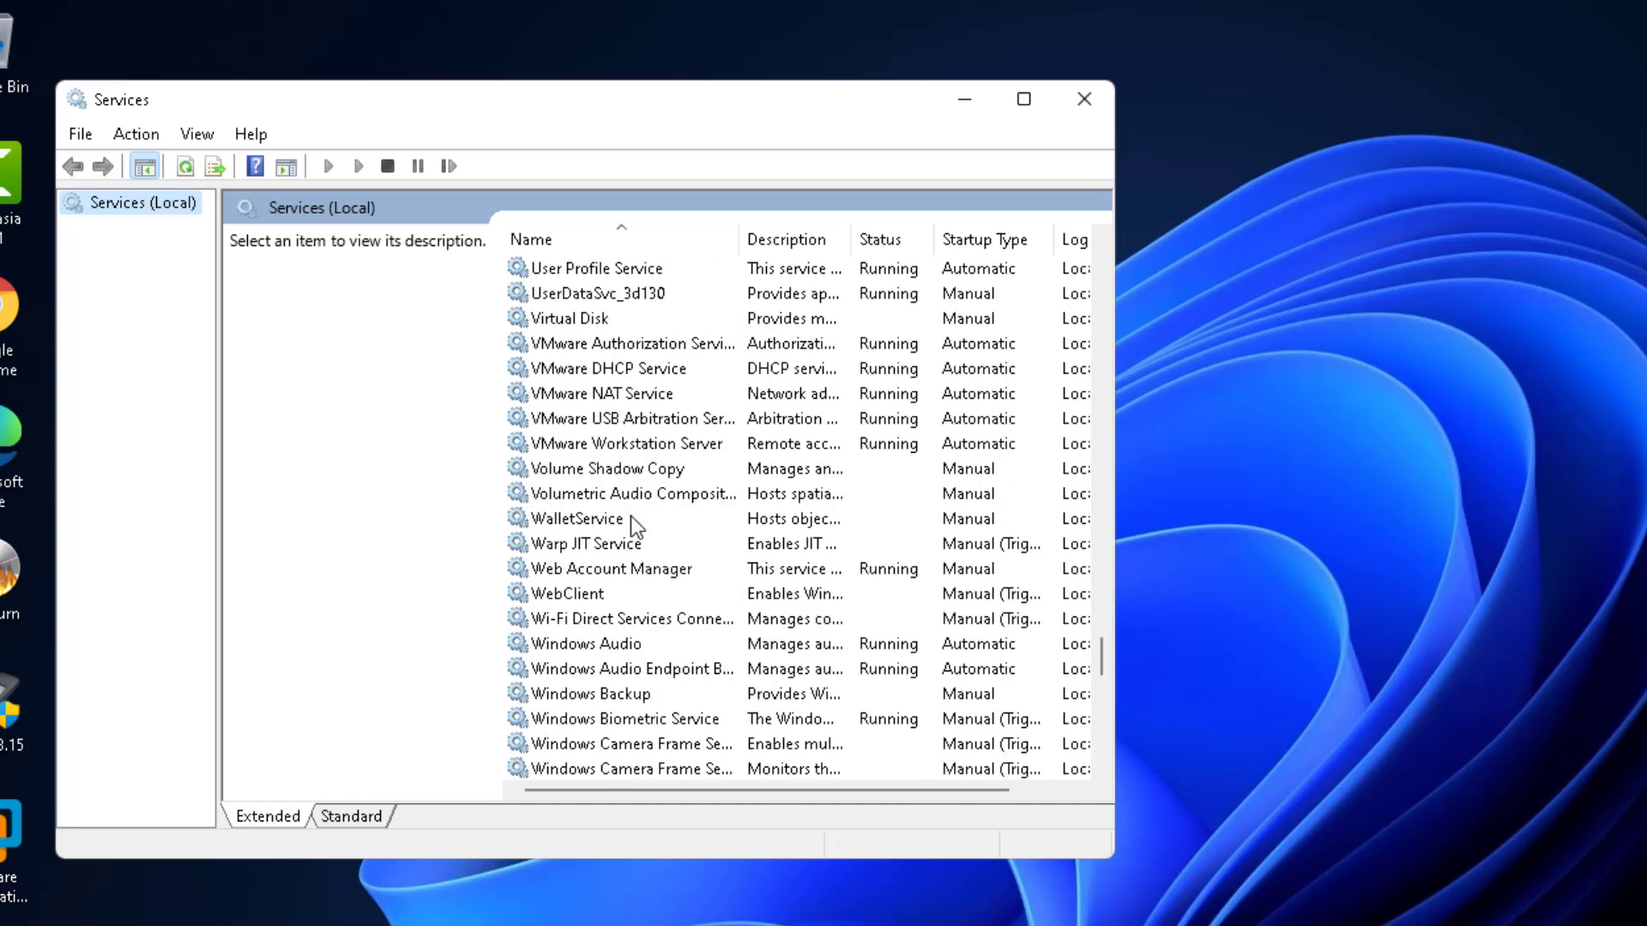
{"action": "scroll", "coordinate": [630, 516], "scroll_direction": "up", "scroll_amount": 2}
{"action": "scroll", "coordinate": [630, 516], "scroll_direction": "down", "scroll_amount": 2}
{"action": "scroll", "coordinate": [630, 516], "scroll_direction": "down", "scroll_amount": 1}
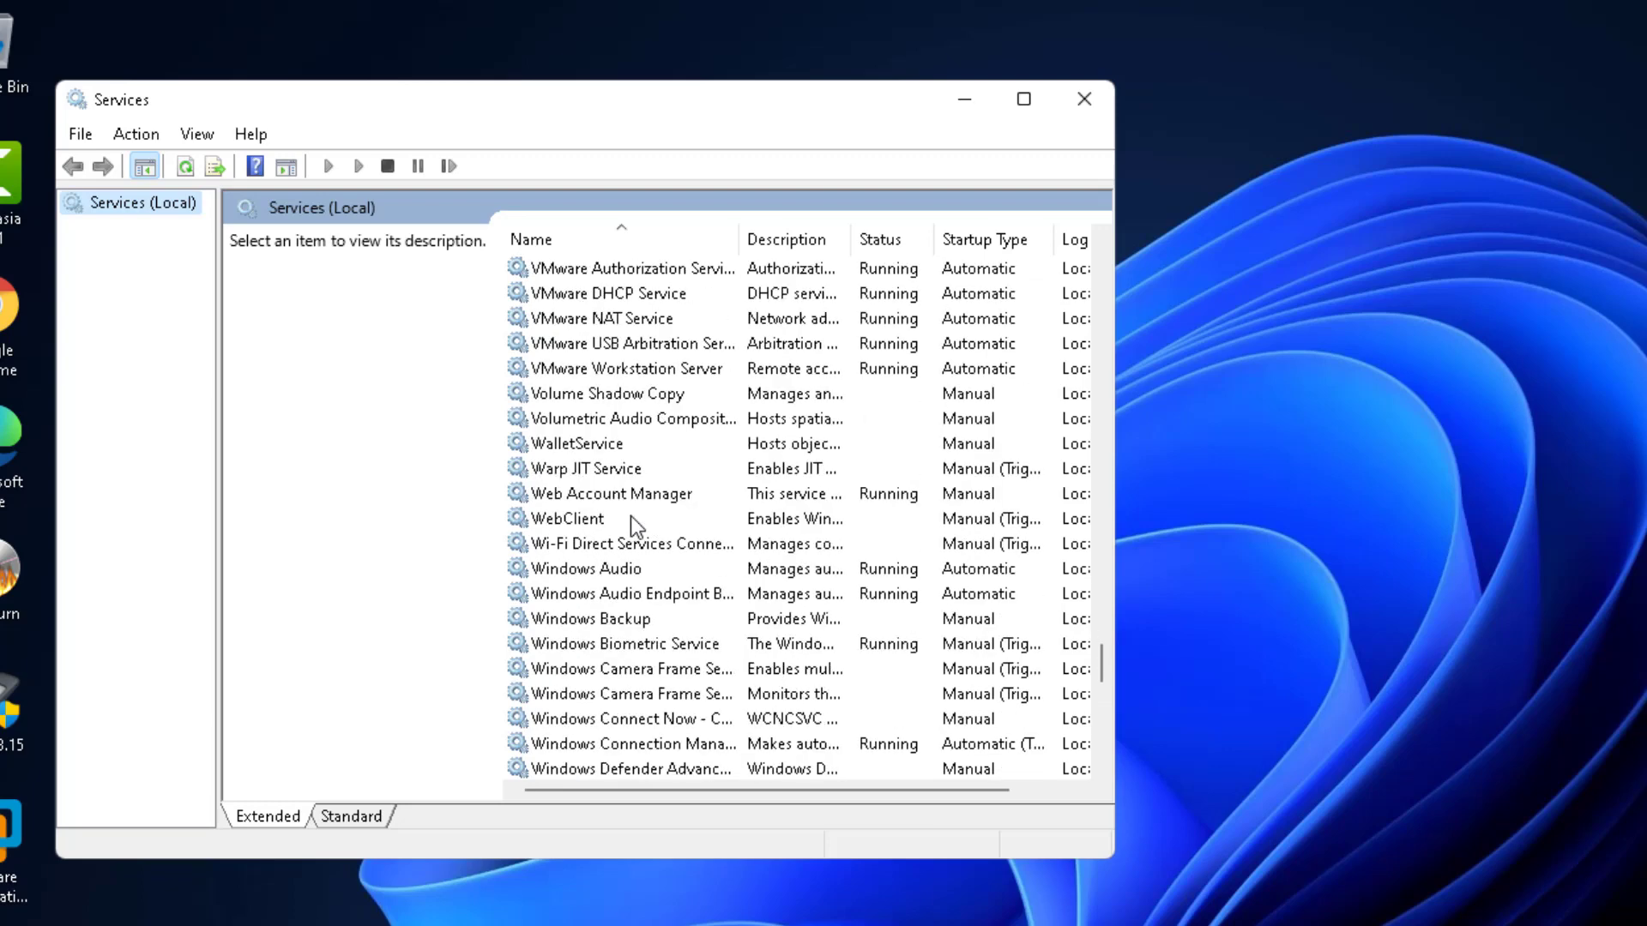
{"action": "scroll", "coordinate": [630, 516], "scroll_direction": "down", "scroll_amount": 1}
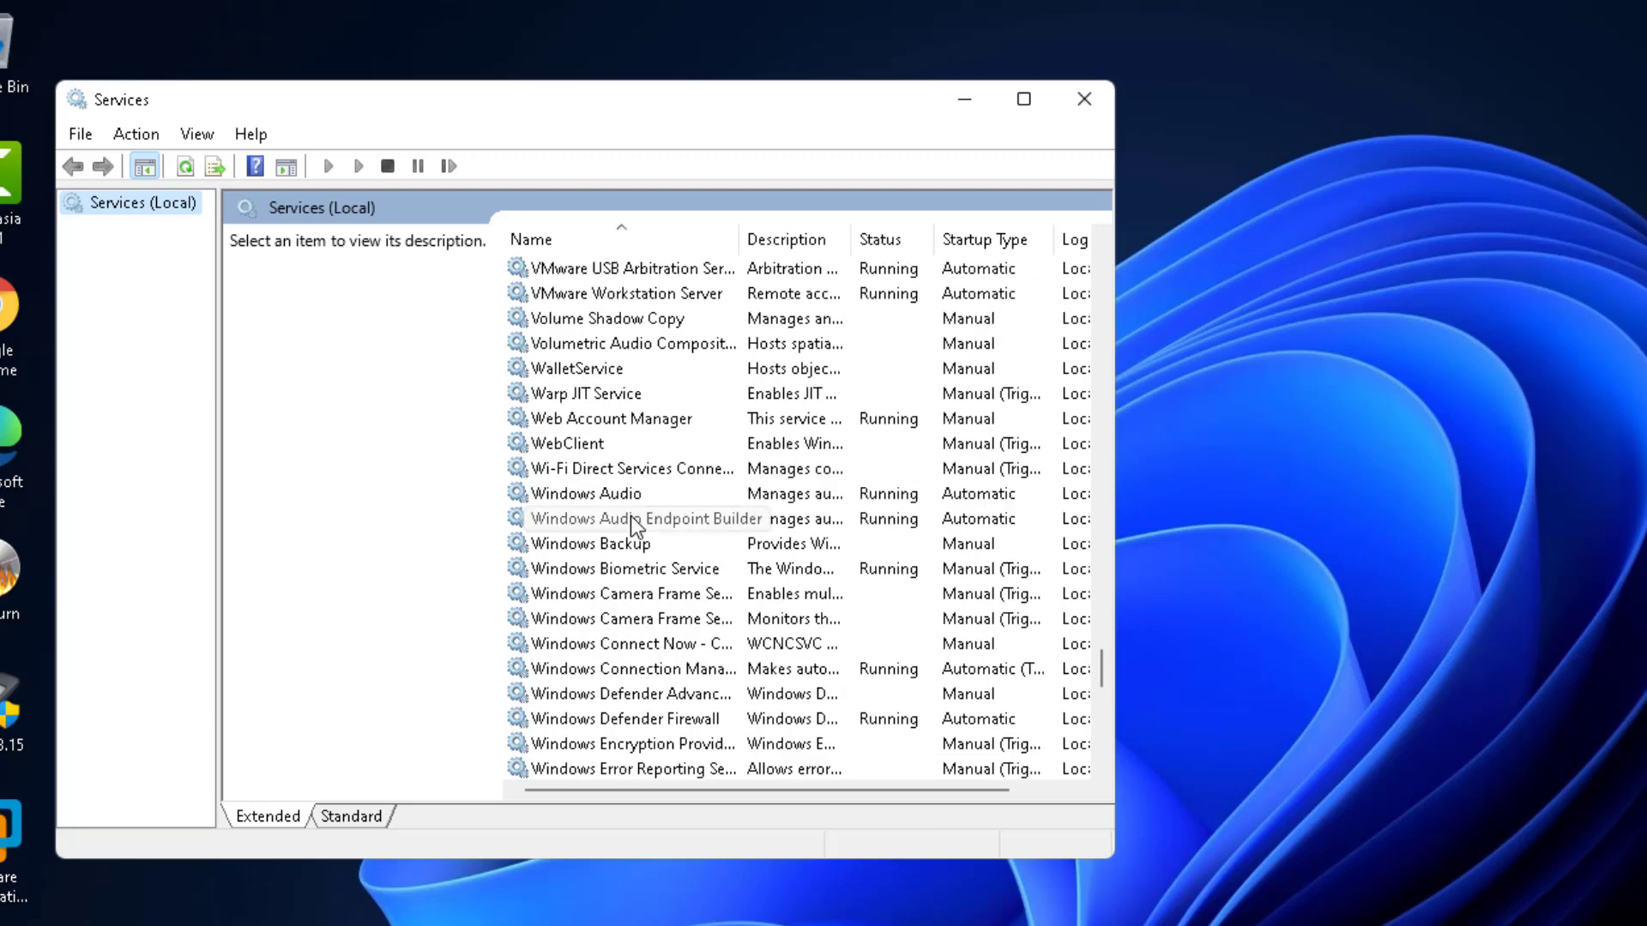
{"action": "scroll", "coordinate": [631, 516], "scroll_direction": "down", "scroll_amount": 2}
{"action": "scroll", "coordinate": [631, 517], "scroll_direction": "down", "scroll_amount": 1}
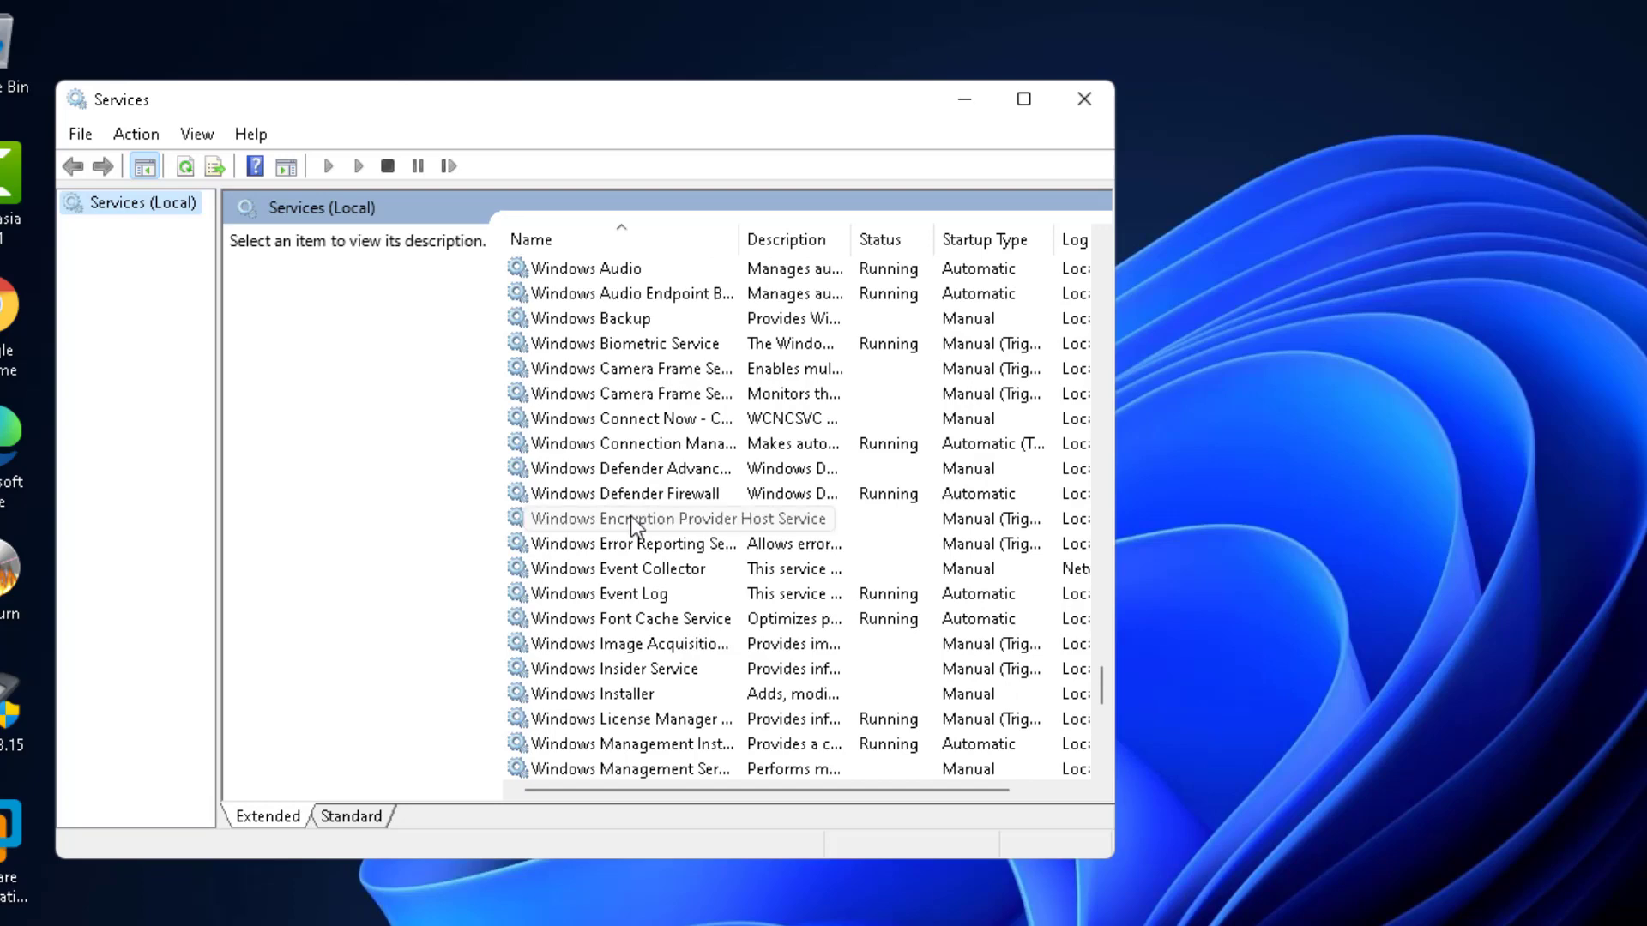
{"action": "scroll", "coordinate": [631, 517], "scroll_direction": "down", "scroll_amount": 3}
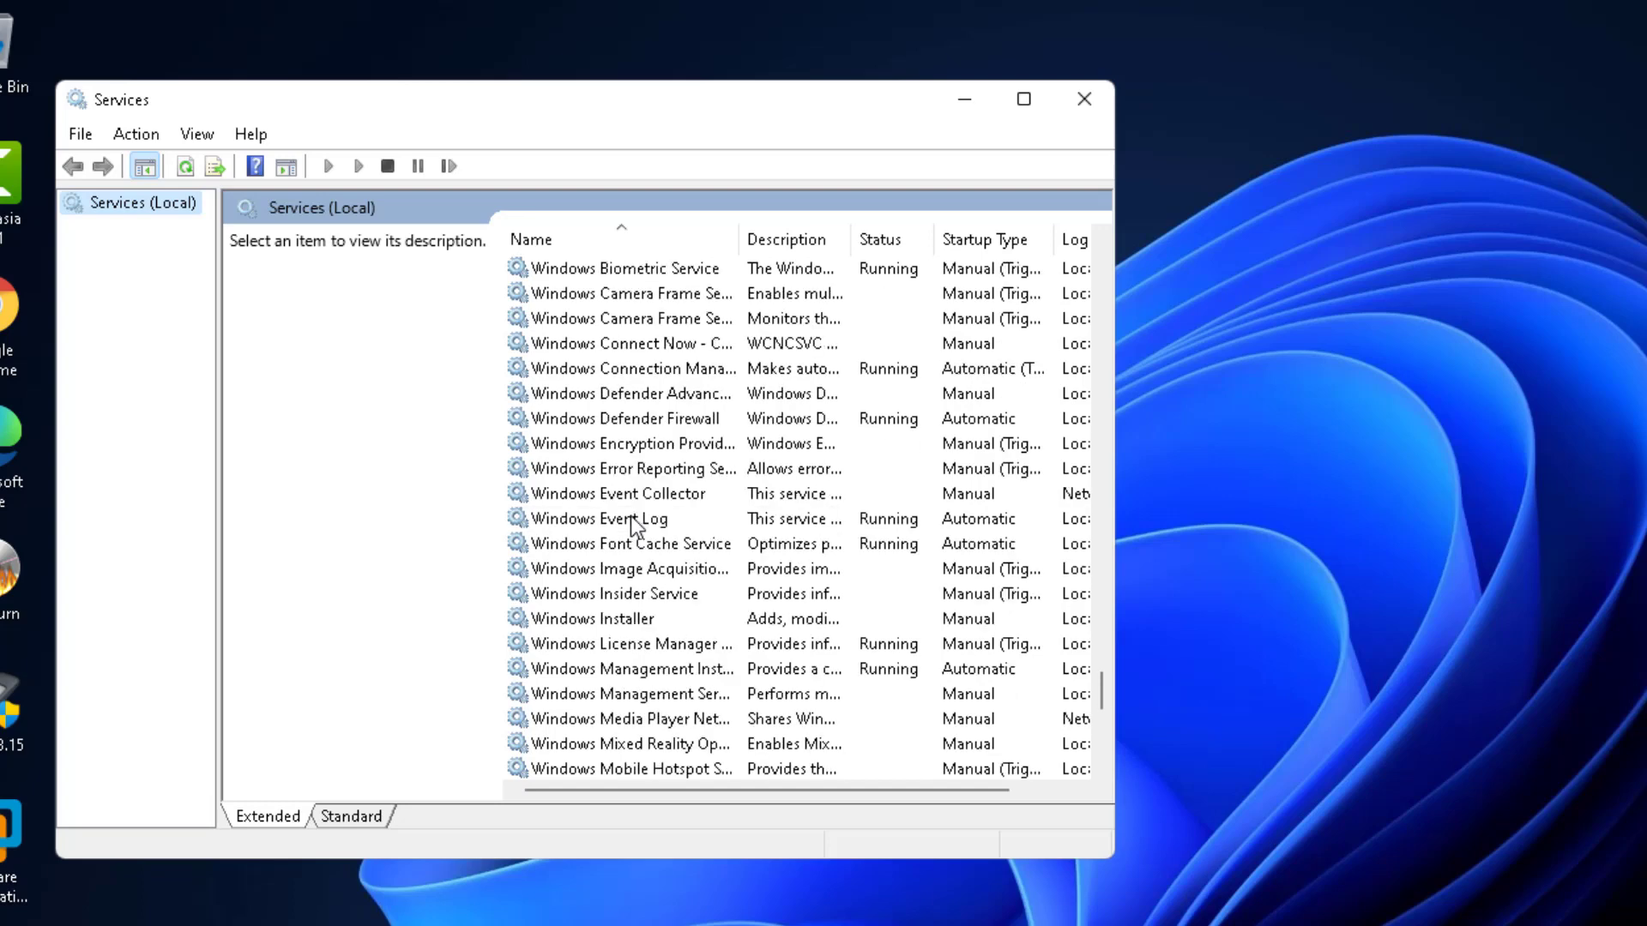
{"action": "scroll", "coordinate": [630, 516], "scroll_direction": "down", "scroll_amount": 4}
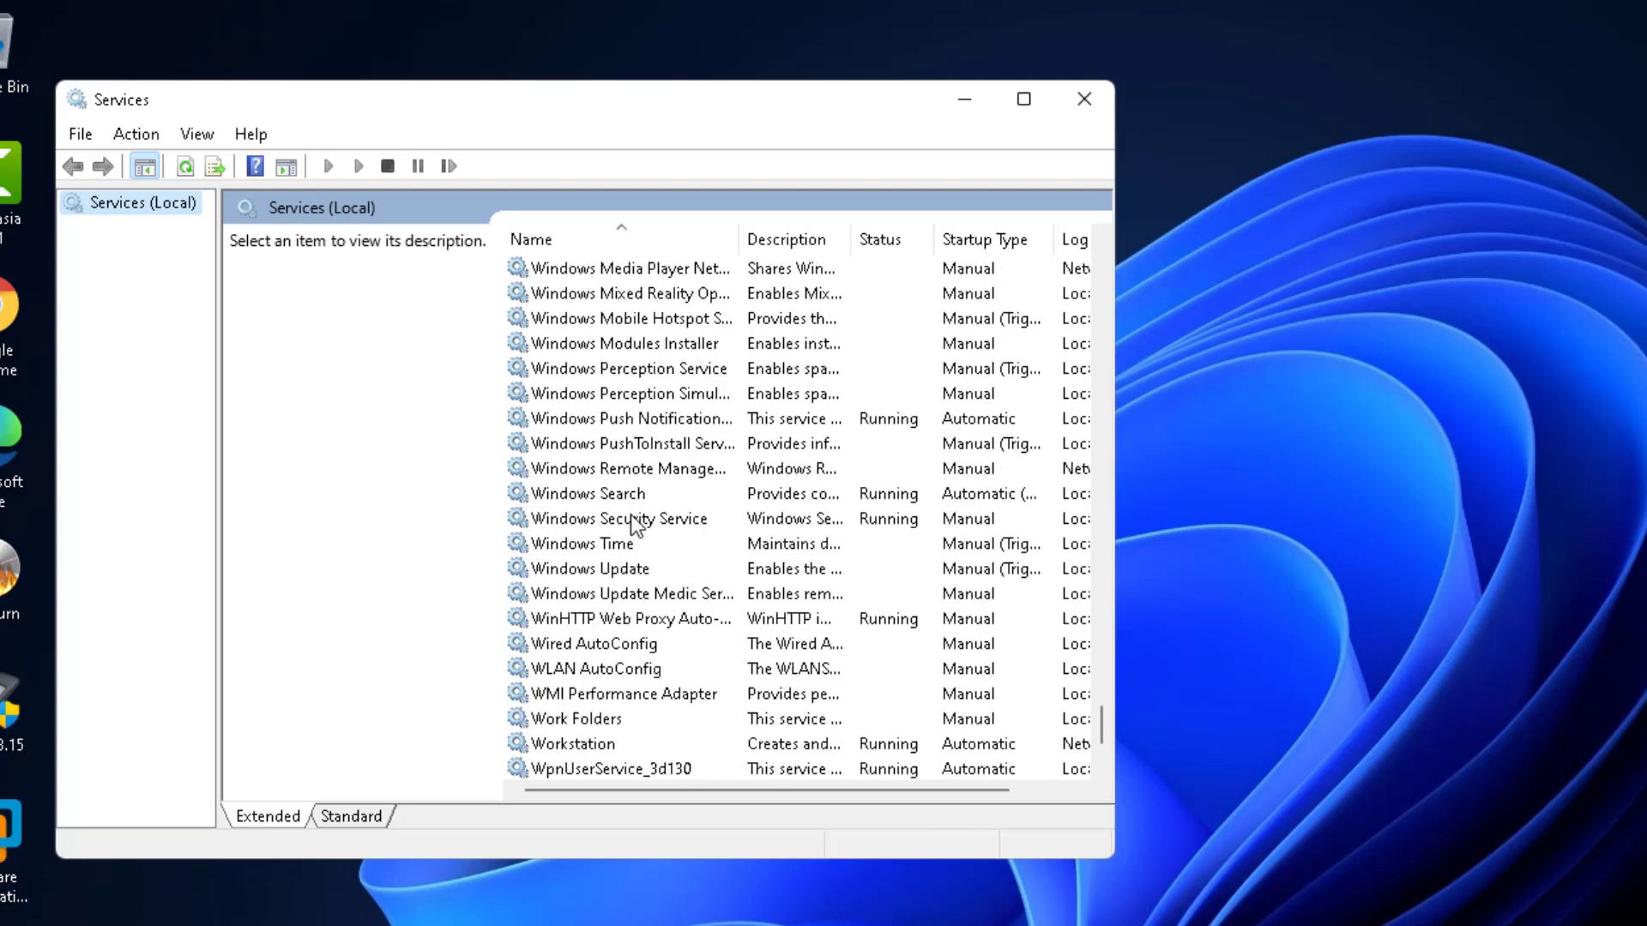
{"action": "scroll", "coordinate": [629, 517], "scroll_direction": "down", "scroll_amount": 2}
{"action": "scroll", "coordinate": [627, 514], "scroll_direction": "up", "scroll_amount": 15}
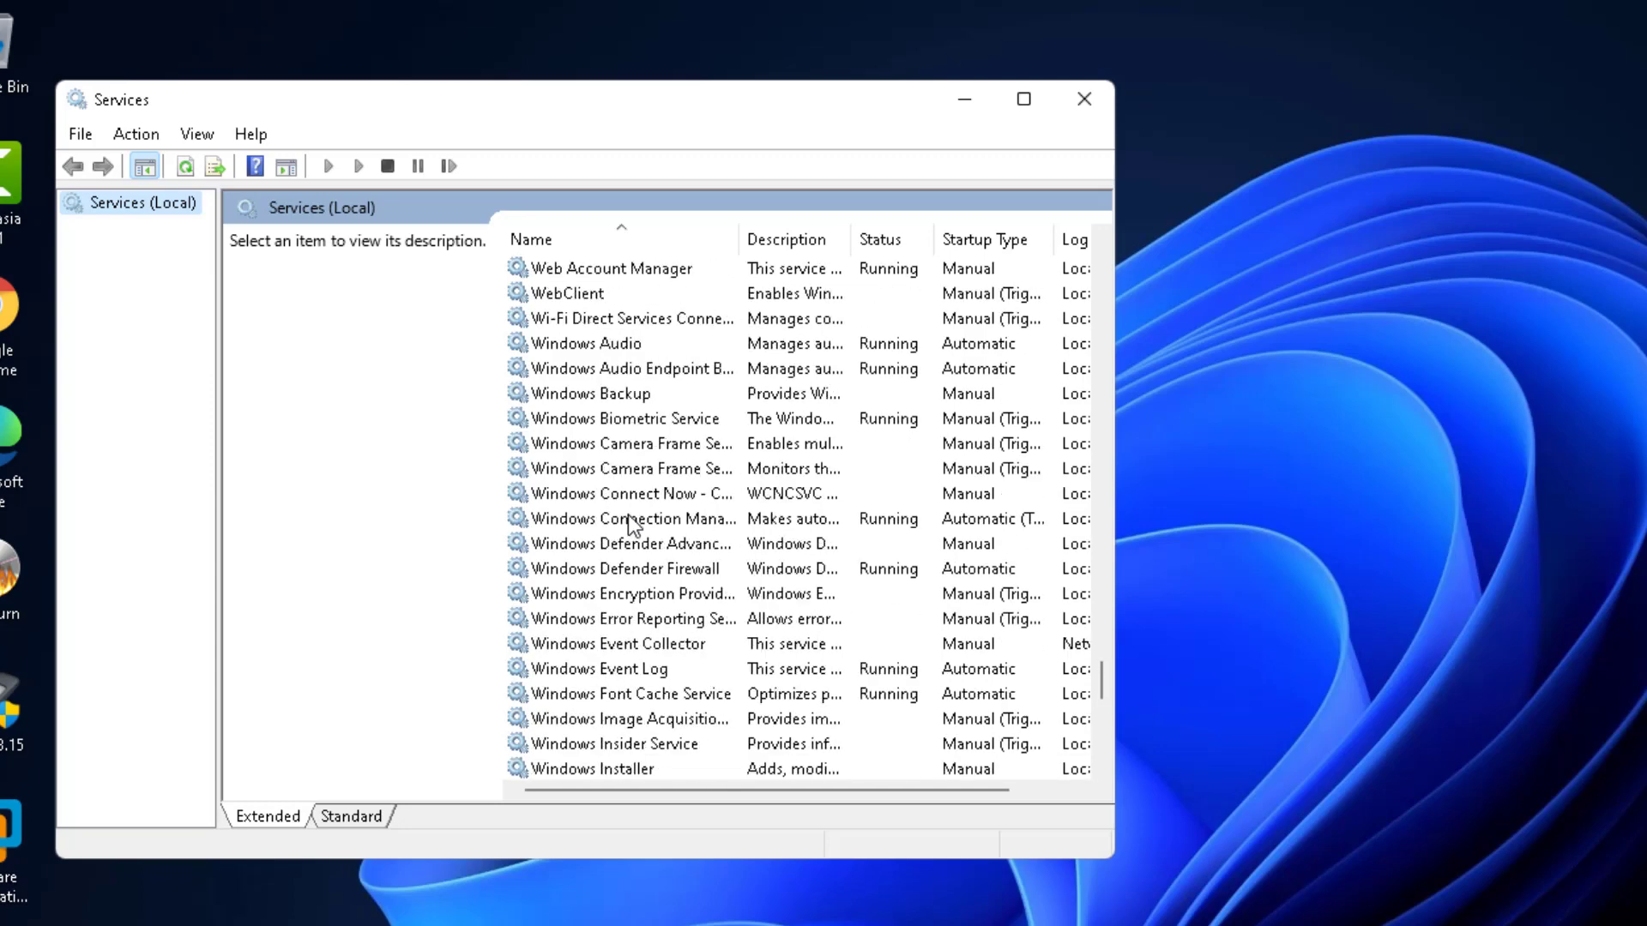
{"action": "scroll", "coordinate": [626, 515], "scroll_direction": "up", "scroll_amount": 12}
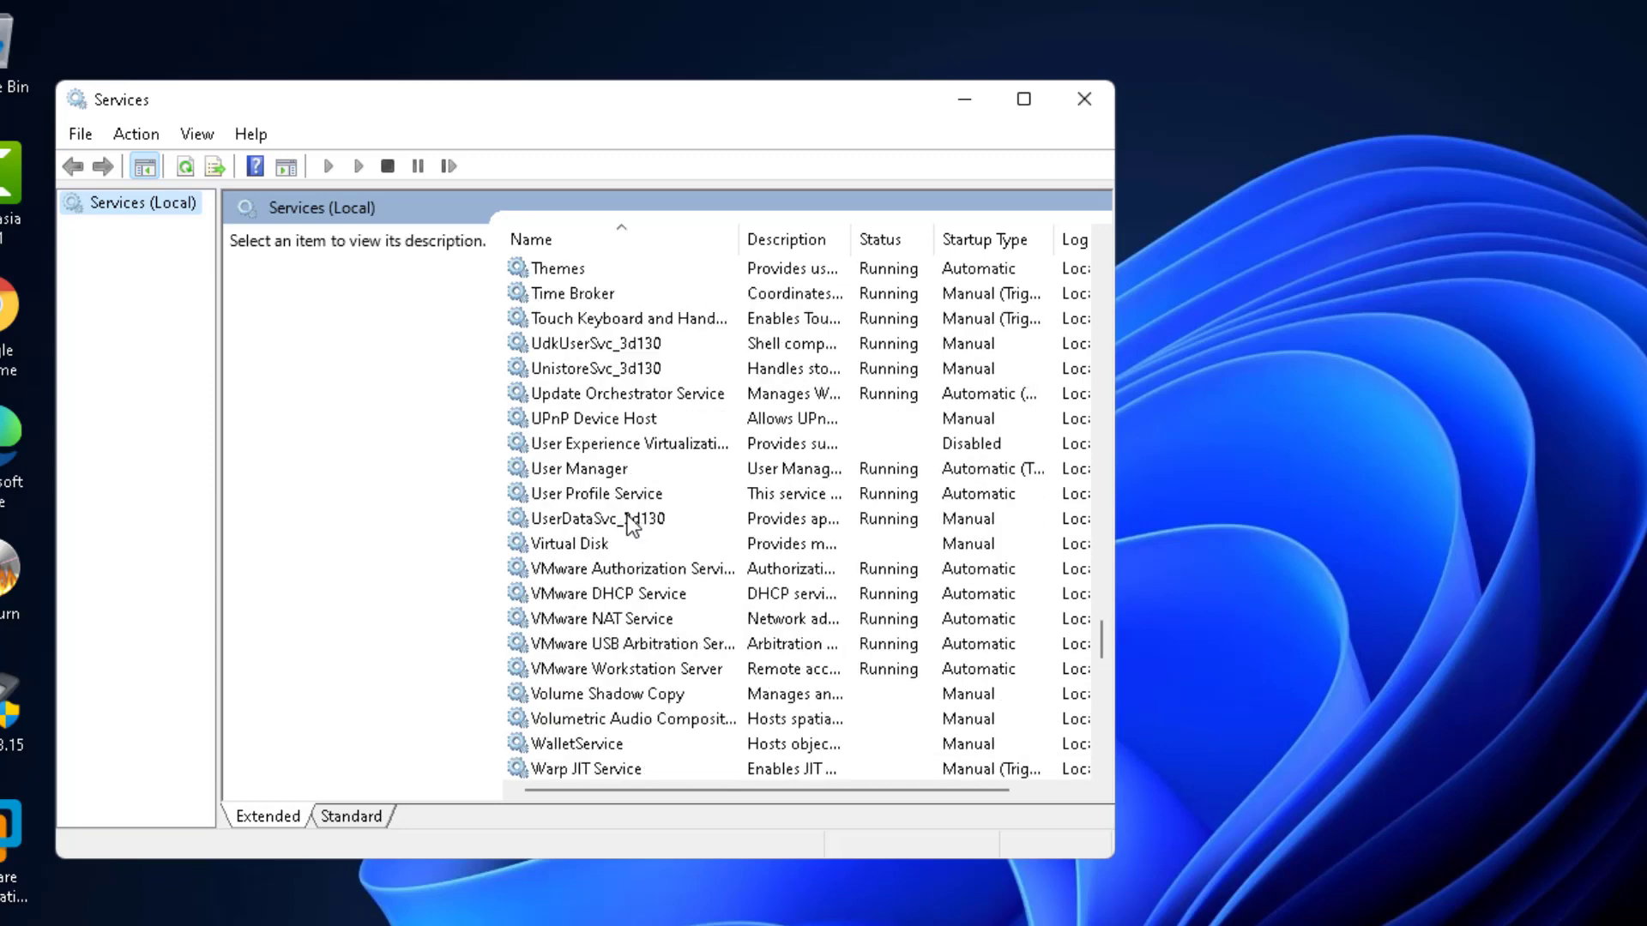
{"action": "scroll", "coordinate": [627, 514], "scroll_direction": "up", "scroll_amount": 20}
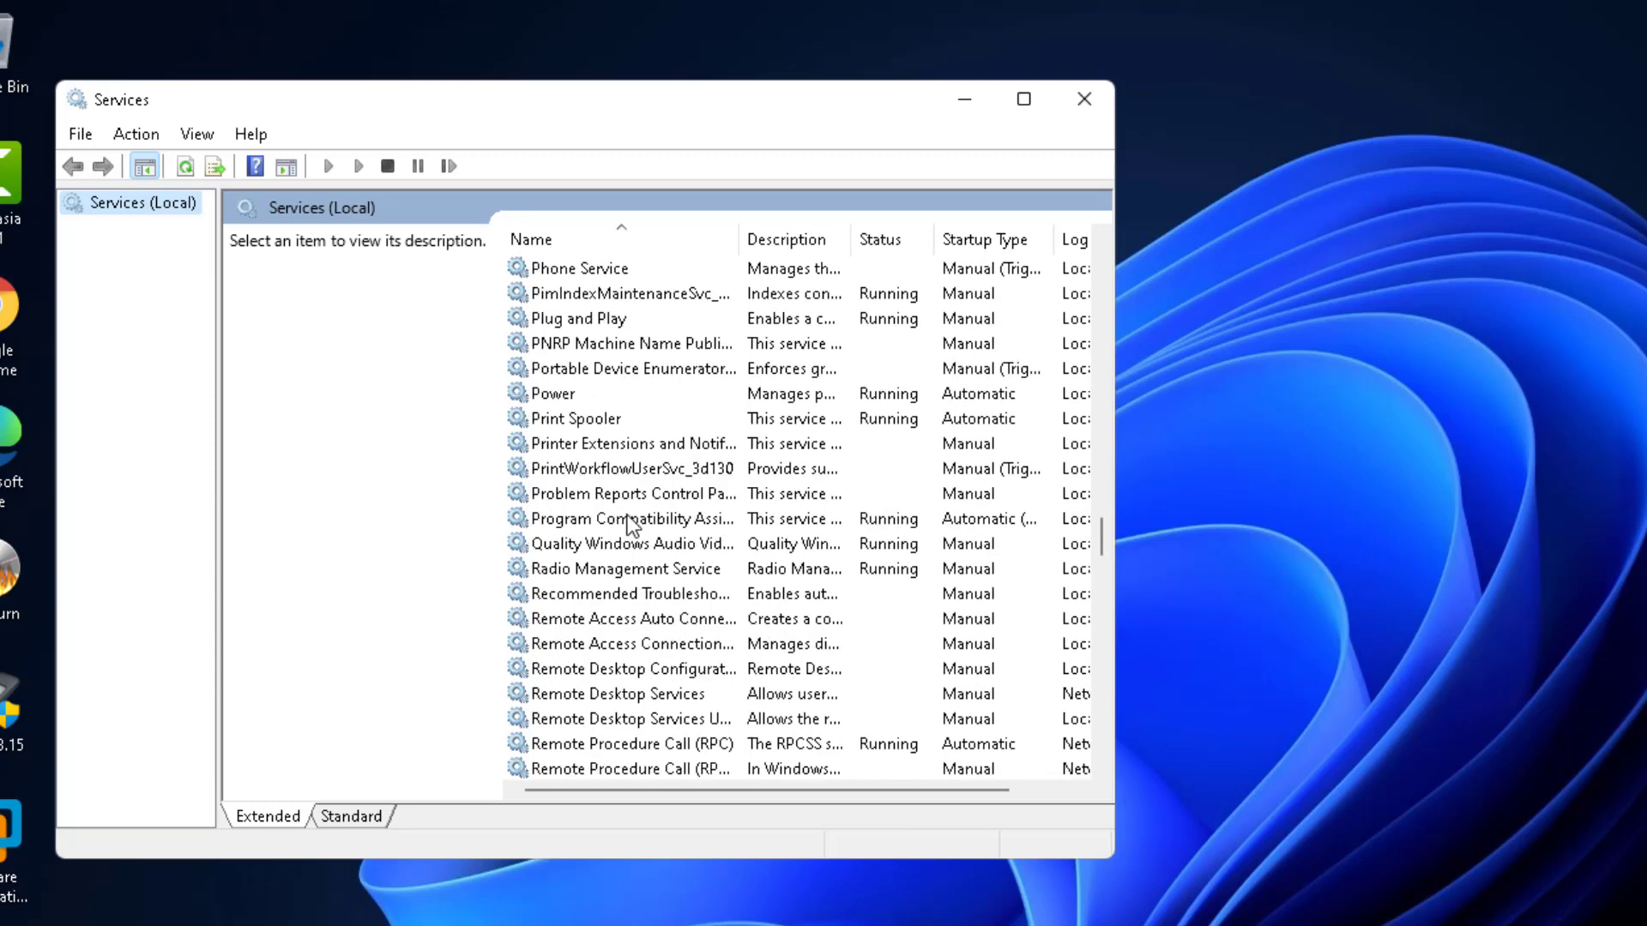
{"action": "scroll", "coordinate": [626, 515], "scroll_direction": "up", "scroll_amount": 20}
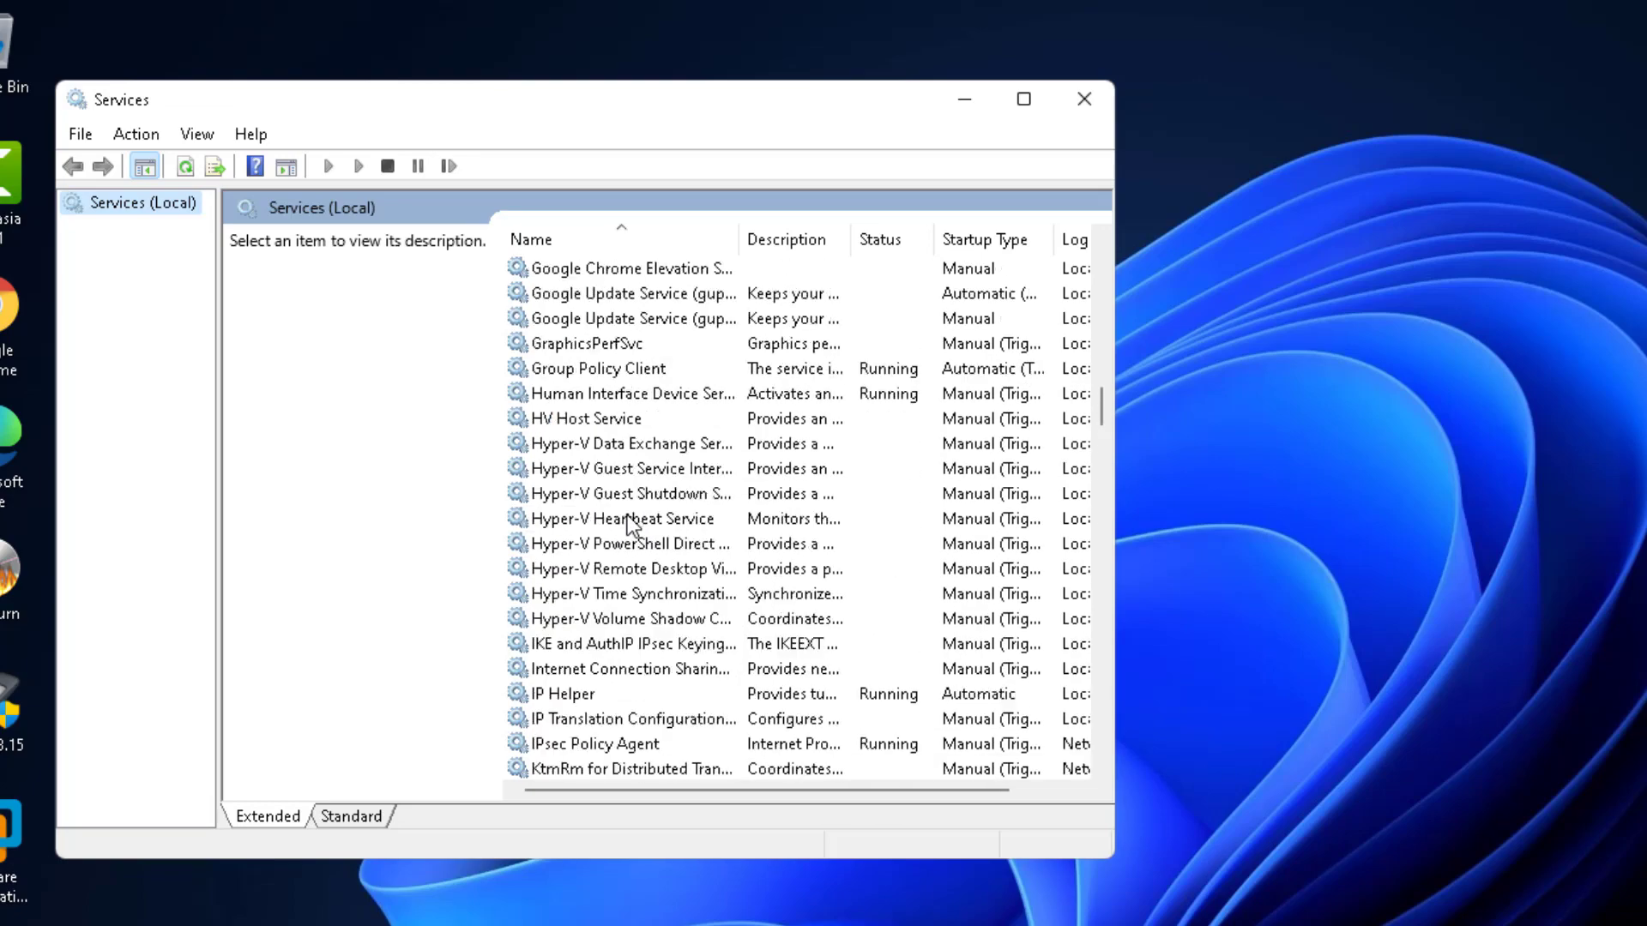
{"action": "scroll", "coordinate": [624, 515], "scroll_direction": "up", "scroll_amount": 10}
{"action": "scroll", "coordinate": [625, 515], "scroll_direction": "down", "scroll_amount": 17}
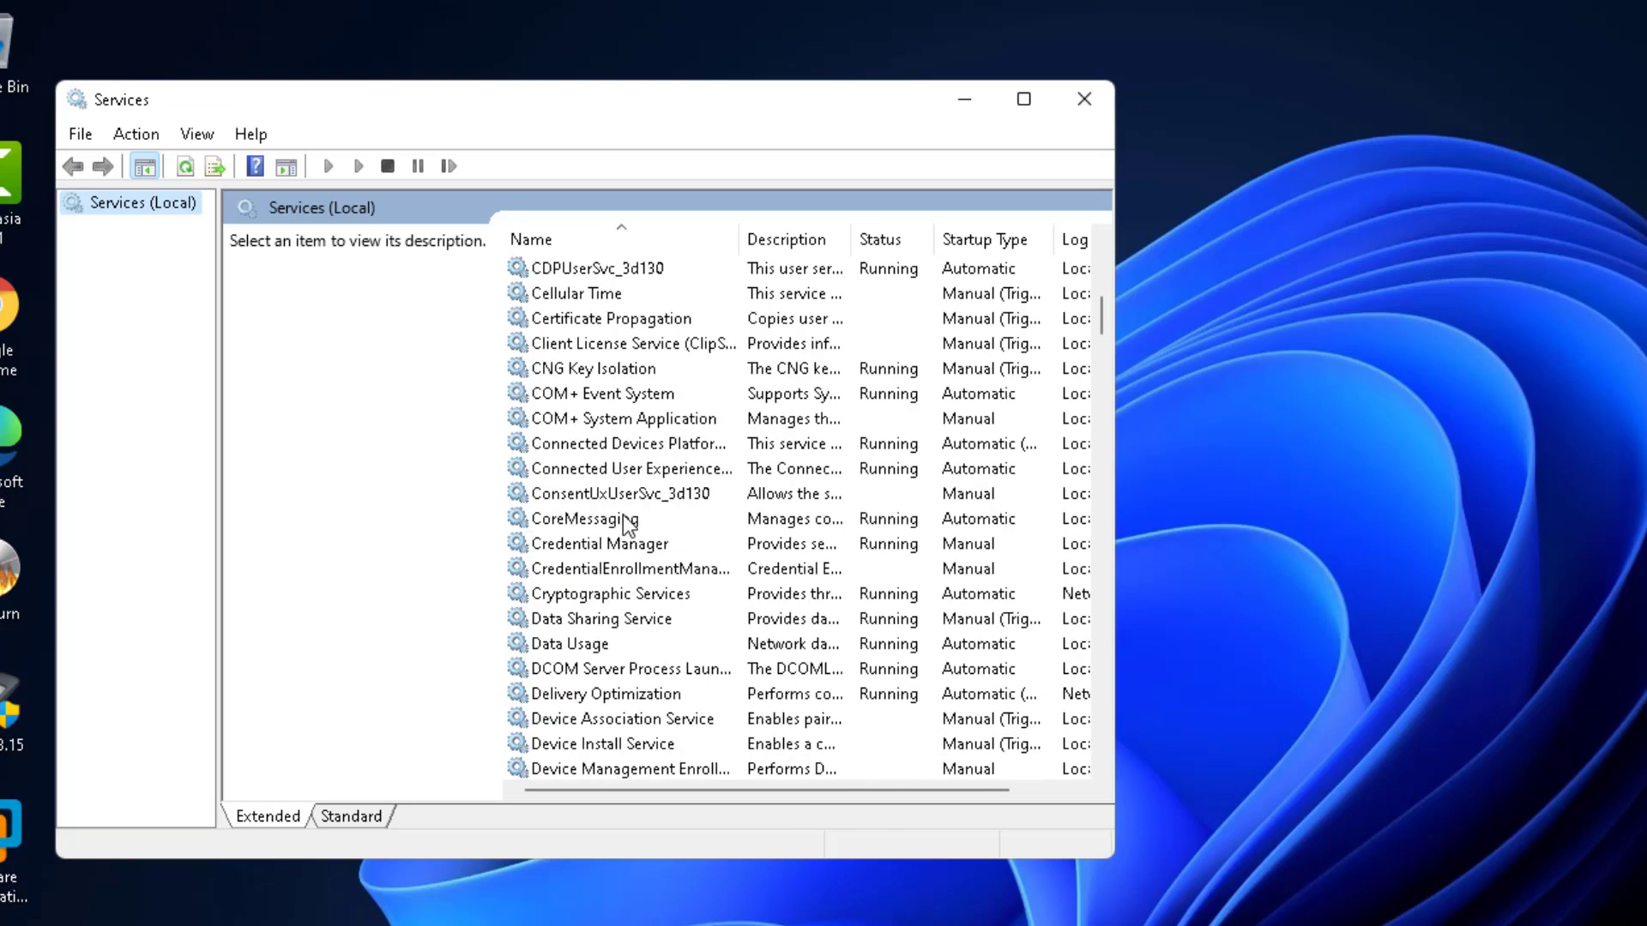
{"action": "scroll", "coordinate": [621, 382], "scroll_direction": "down", "scroll_amount": 20}
{"action": "scroll", "coordinate": [620, 379], "scroll_direction": "down", "scroll_amount": 11}
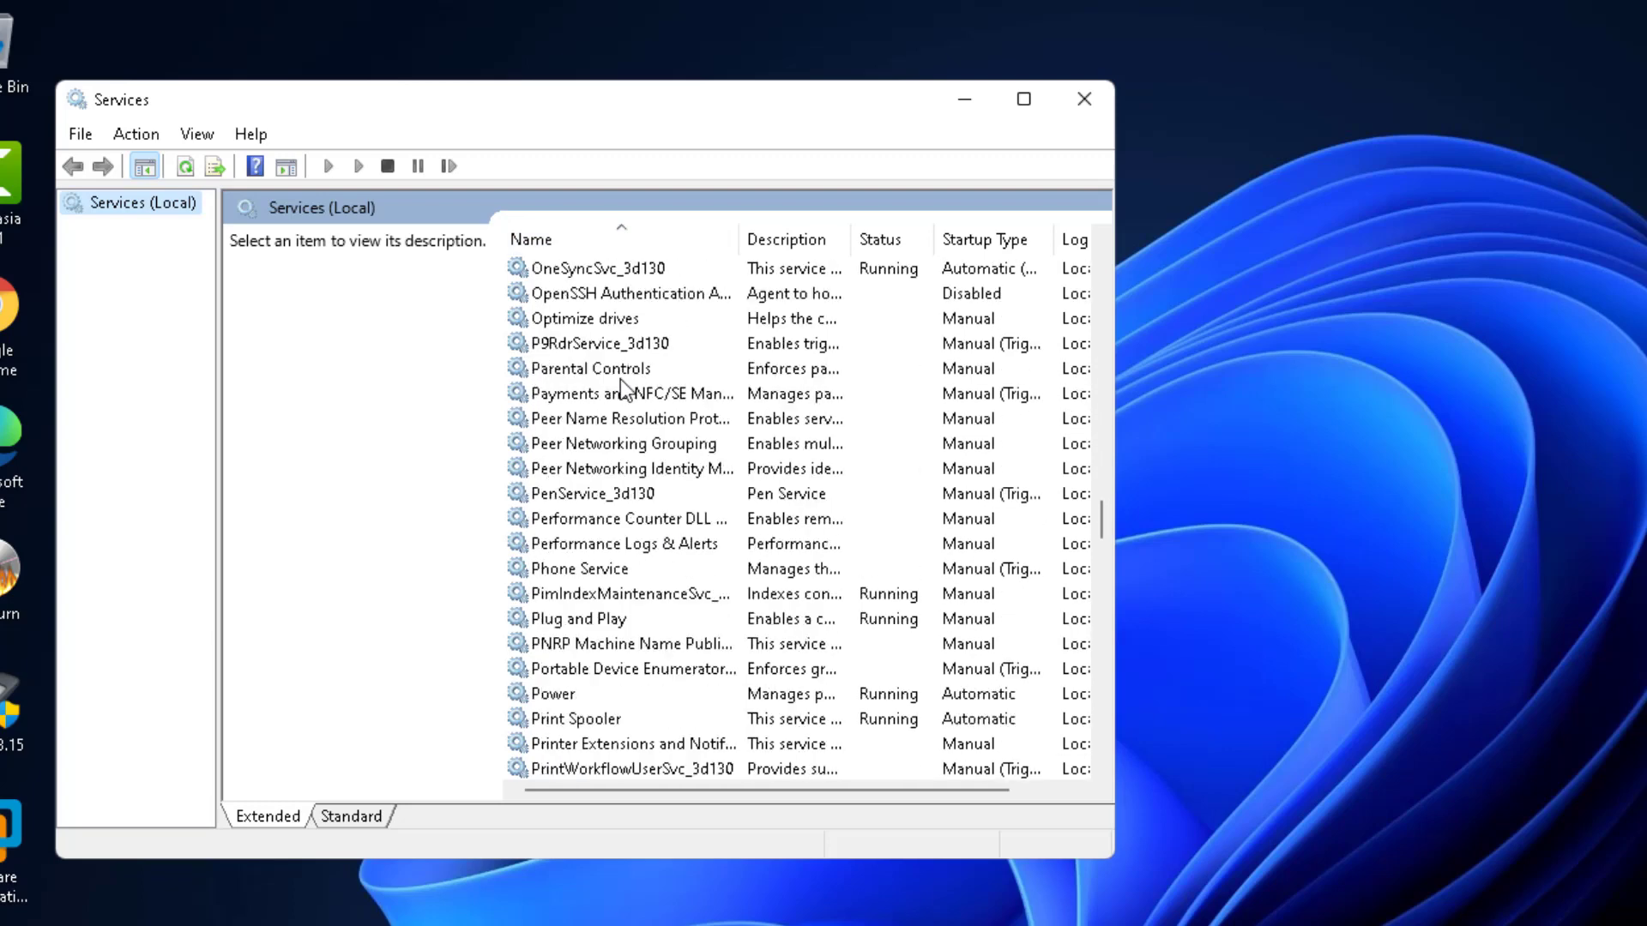
{"action": "scroll", "coordinate": [620, 380], "scroll_direction": "down", "scroll_amount": 8}
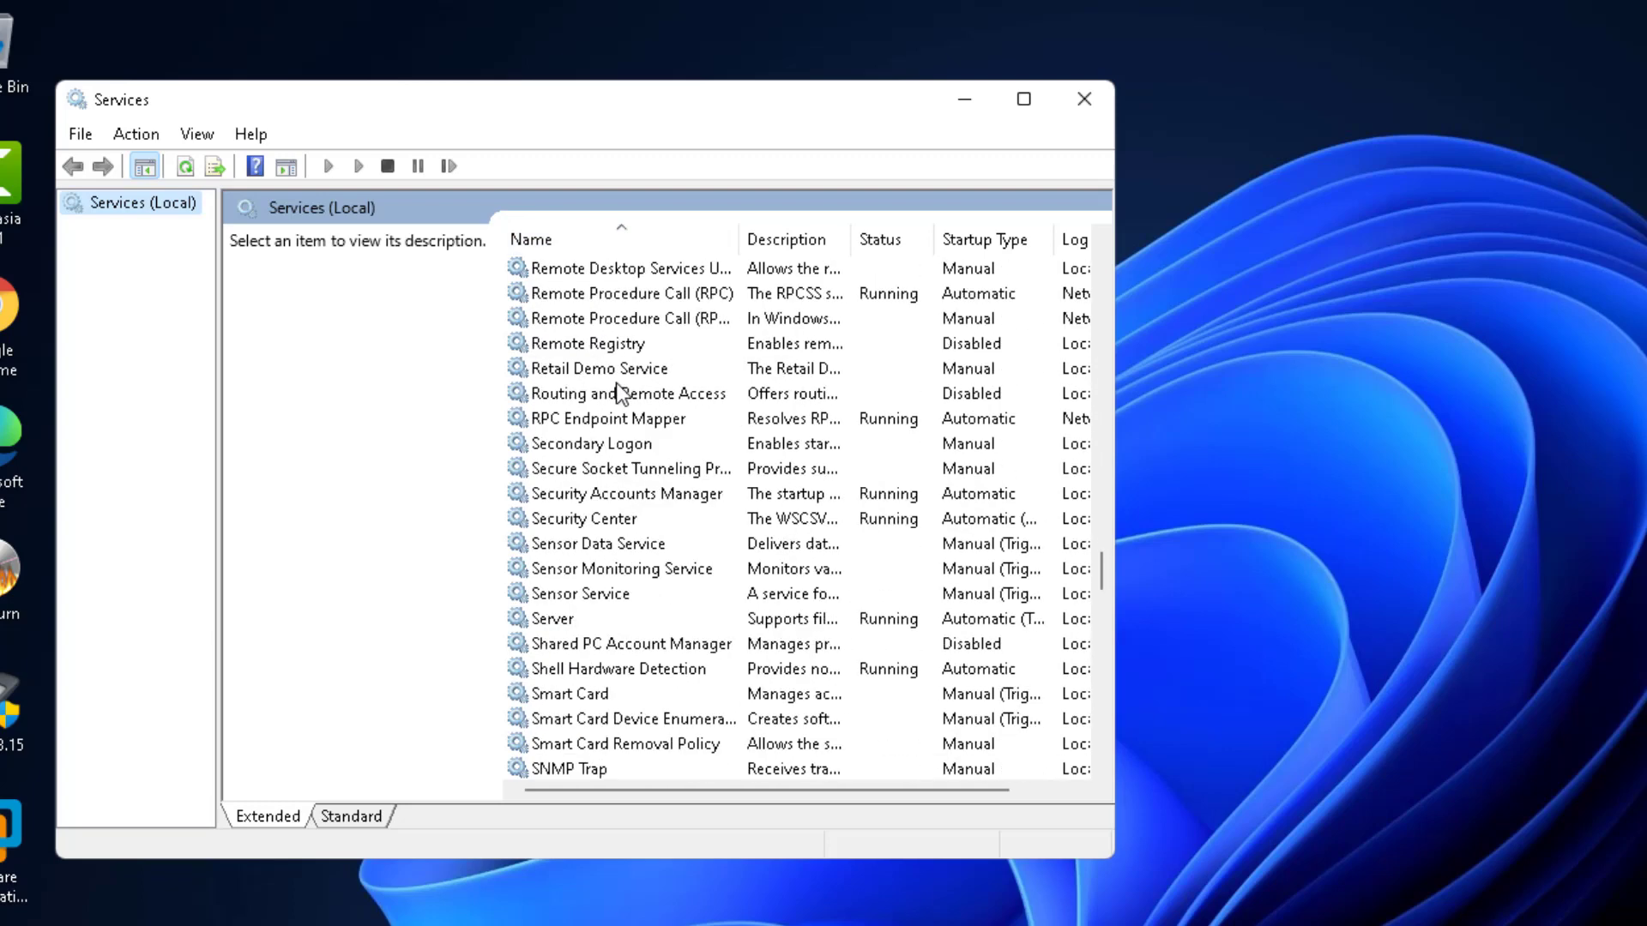
{"action": "scroll", "coordinate": [616, 382], "scroll_direction": "down", "scroll_amount": 8}
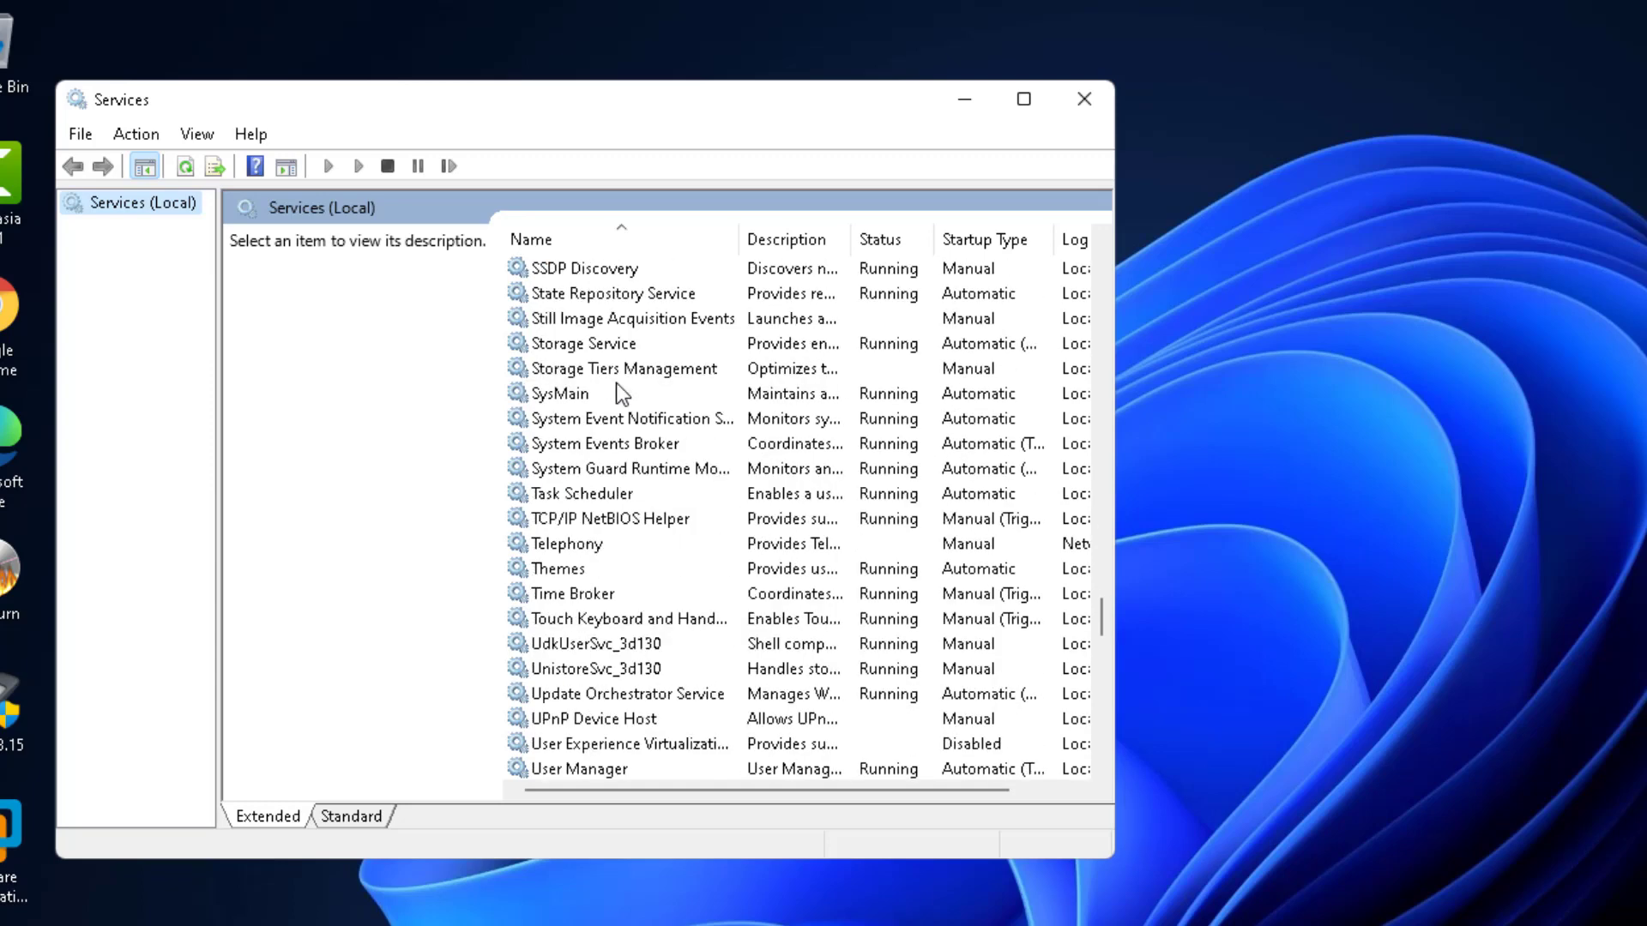
{"action": "scroll", "coordinate": [615, 385], "scroll_direction": "down", "scroll_amount": 6}
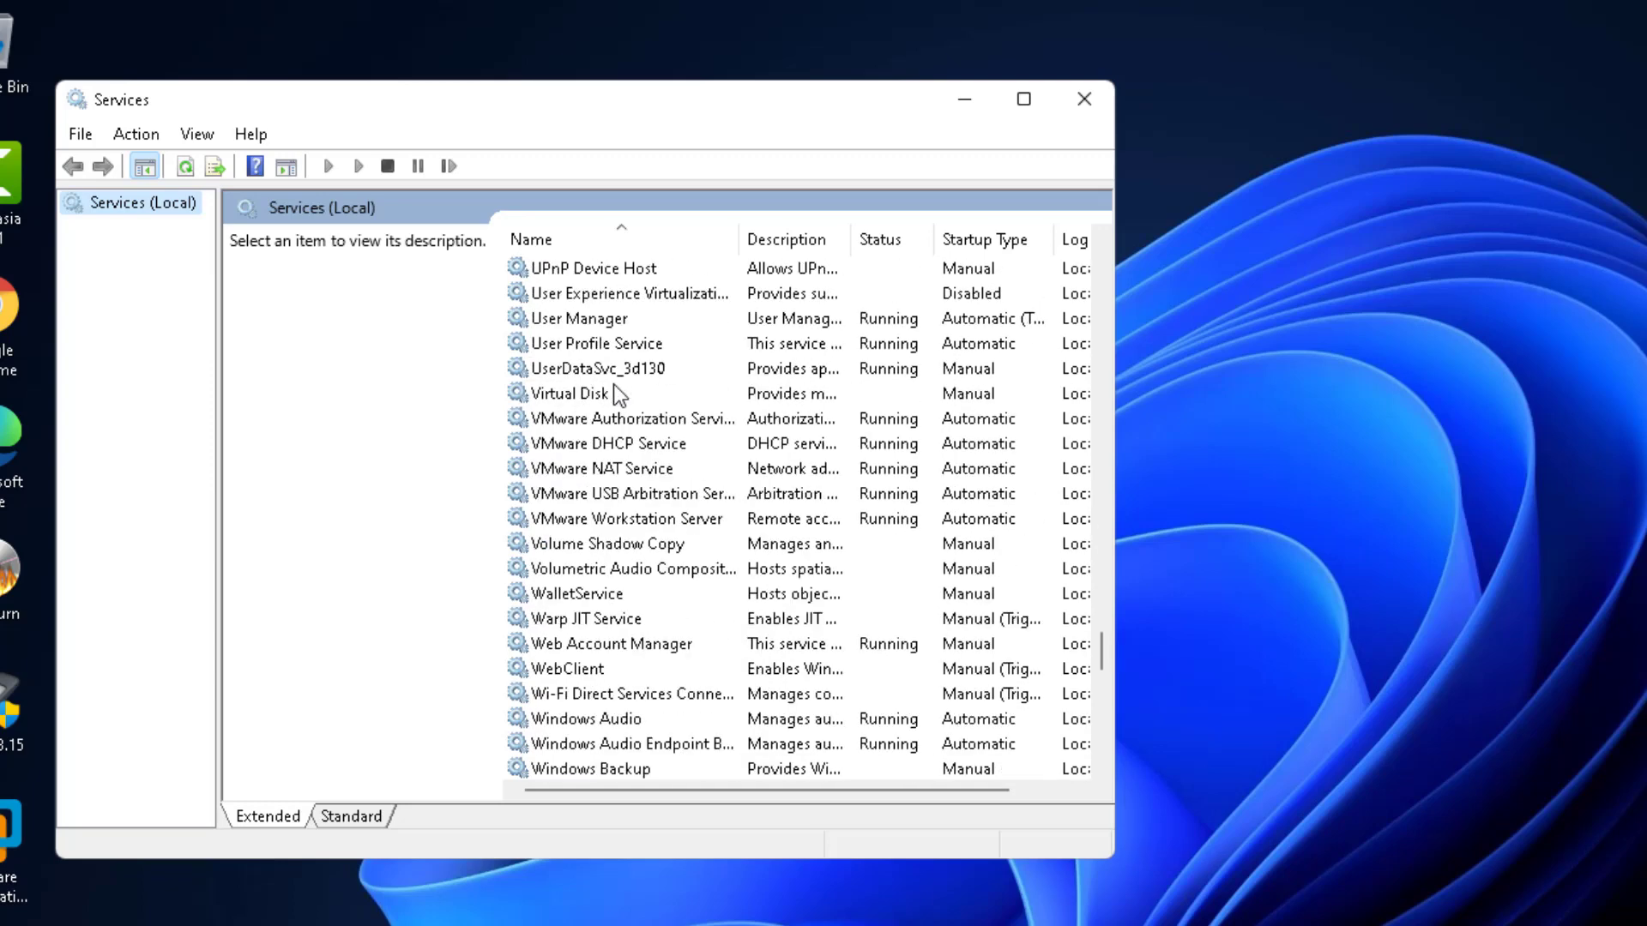
{"action": "scroll", "coordinate": [615, 385], "scroll_direction": "down", "scroll_amount": 4}
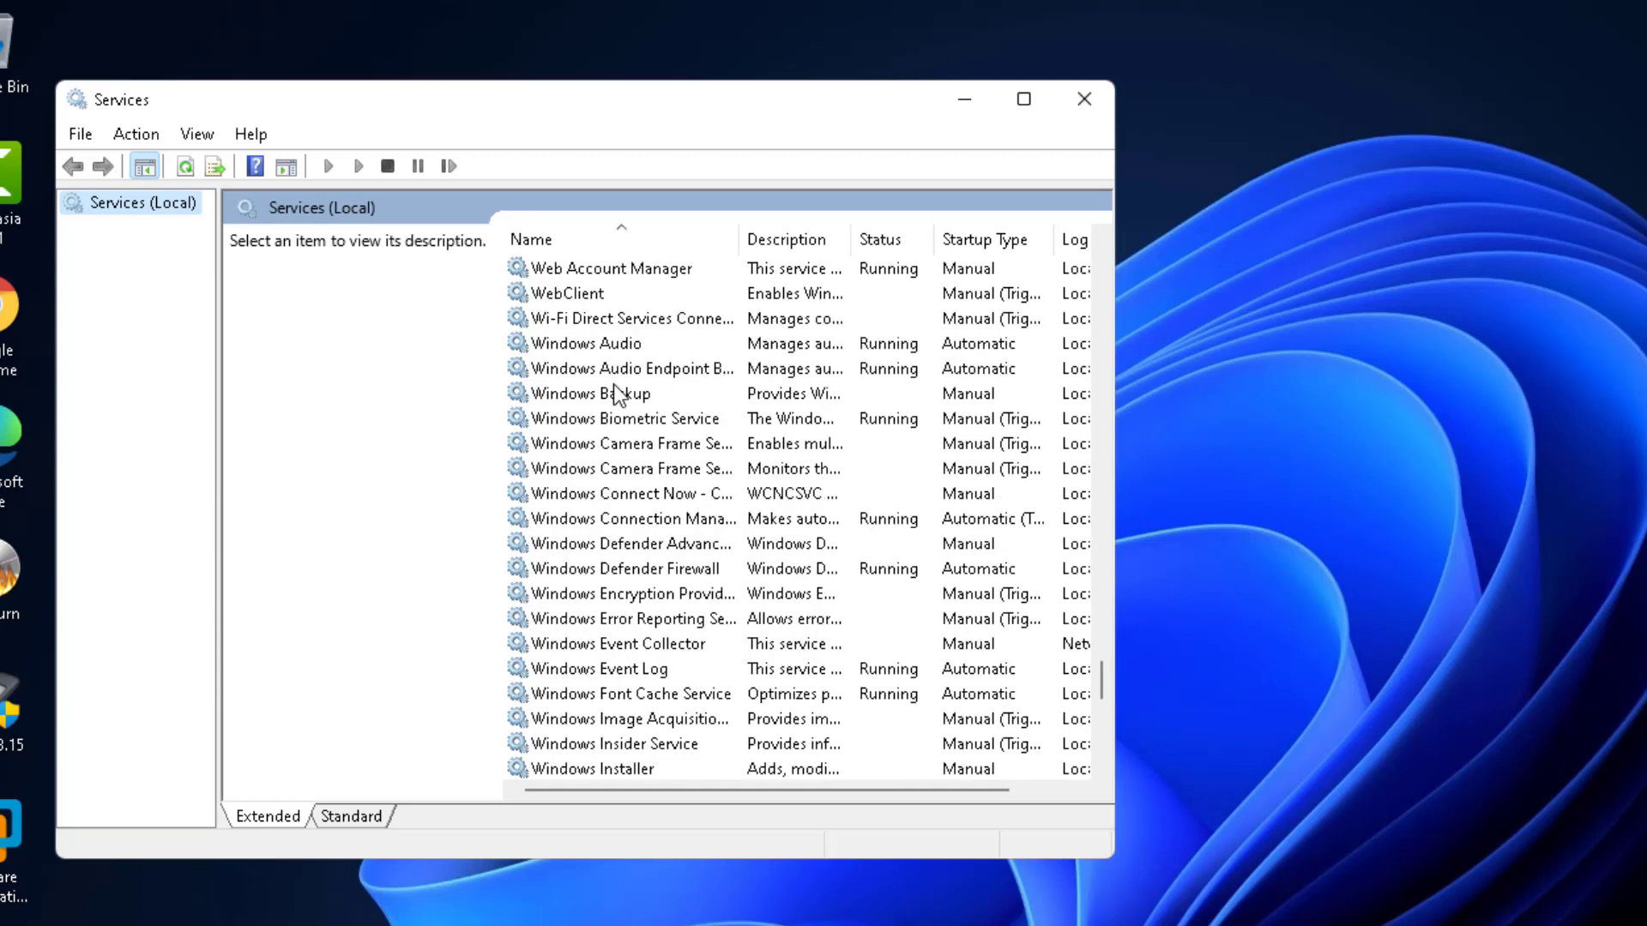
{"action": "scroll", "coordinate": [614, 384], "scroll_direction": "down", "scroll_amount": 4}
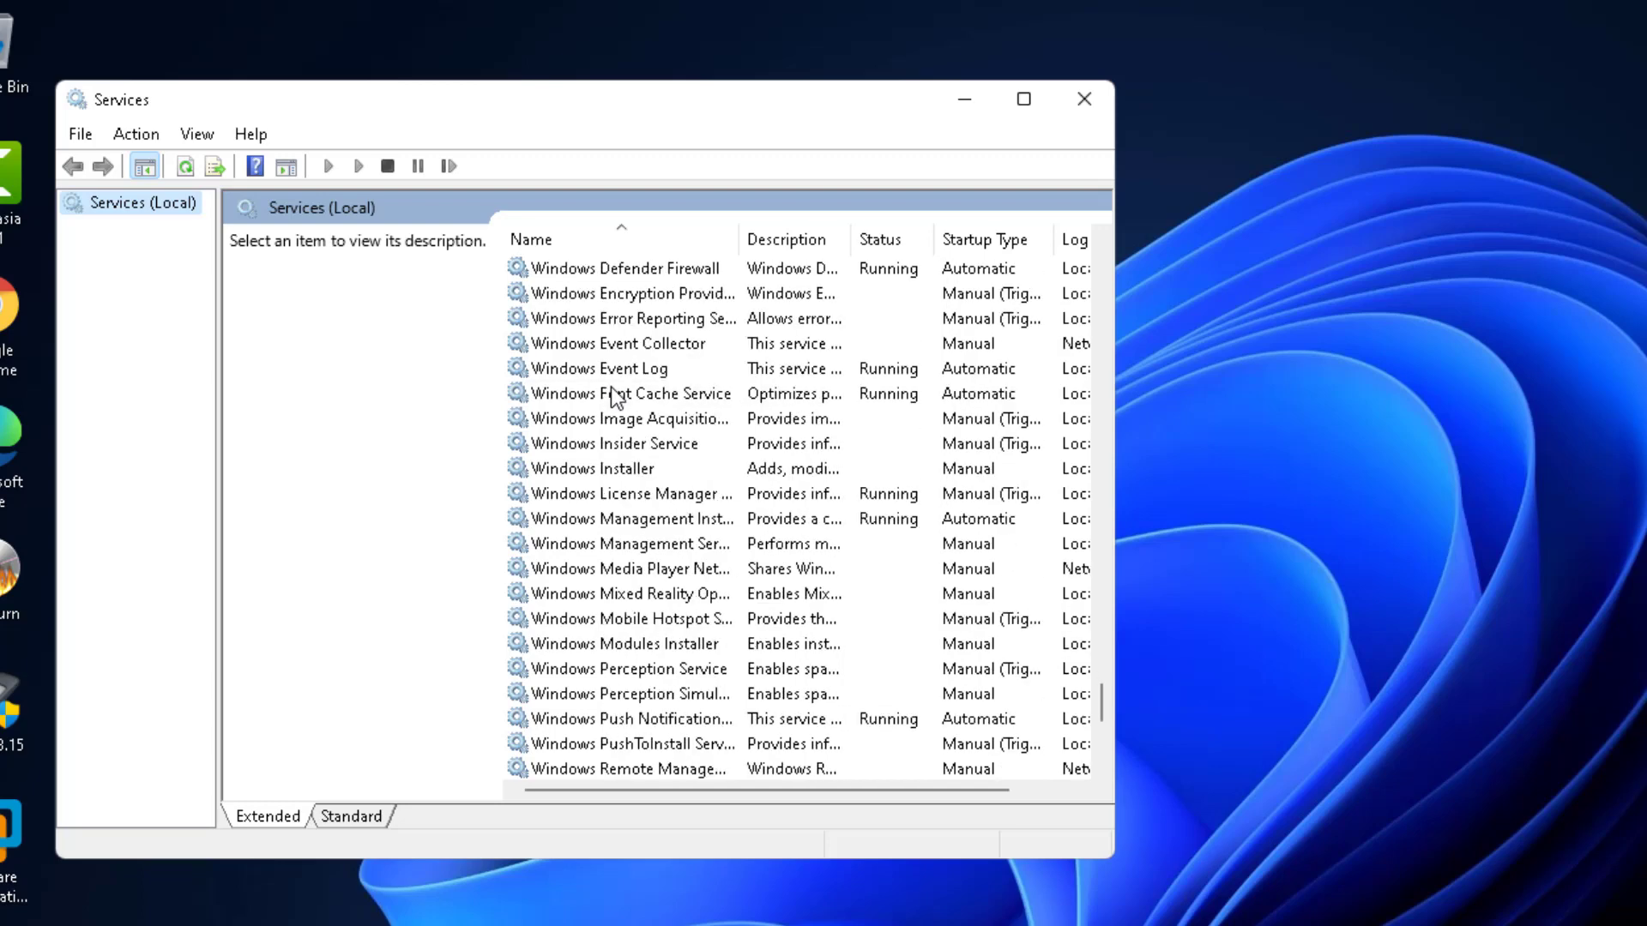
{"action": "scroll", "coordinate": [614, 396], "scroll_direction": "down", "scroll_amount": 4}
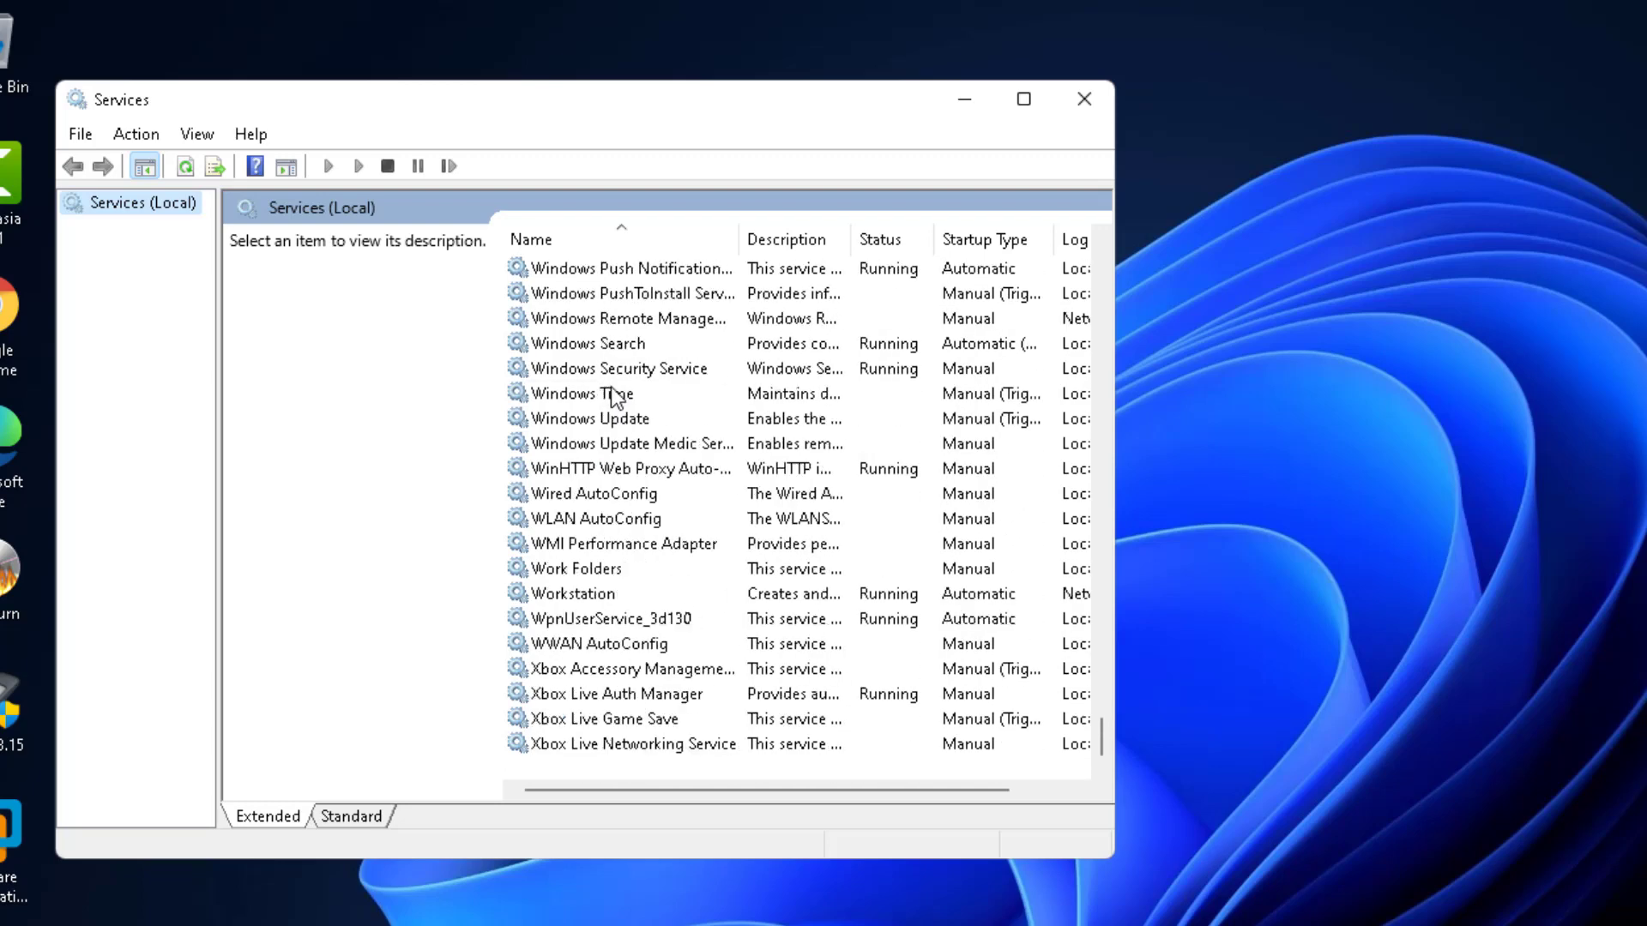
{"action": "scroll", "coordinate": [614, 398], "scroll_direction": "up", "scroll_amount": 20}
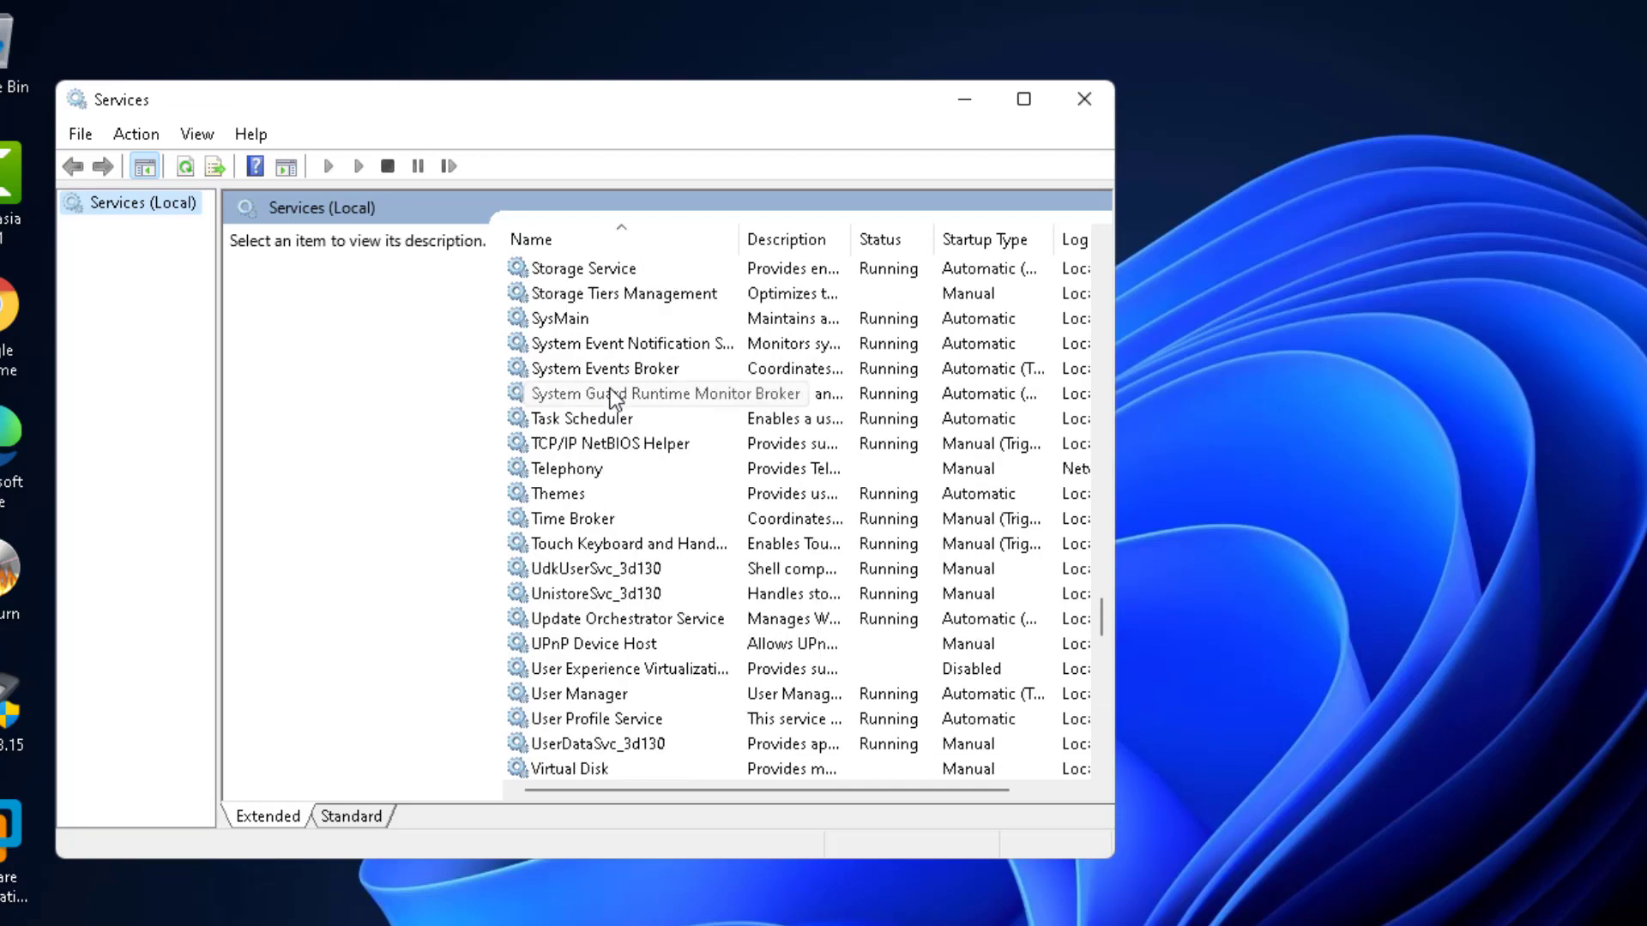
{"action": "scroll", "coordinate": [615, 397], "scroll_direction": "up", "scroll_amount": 20}
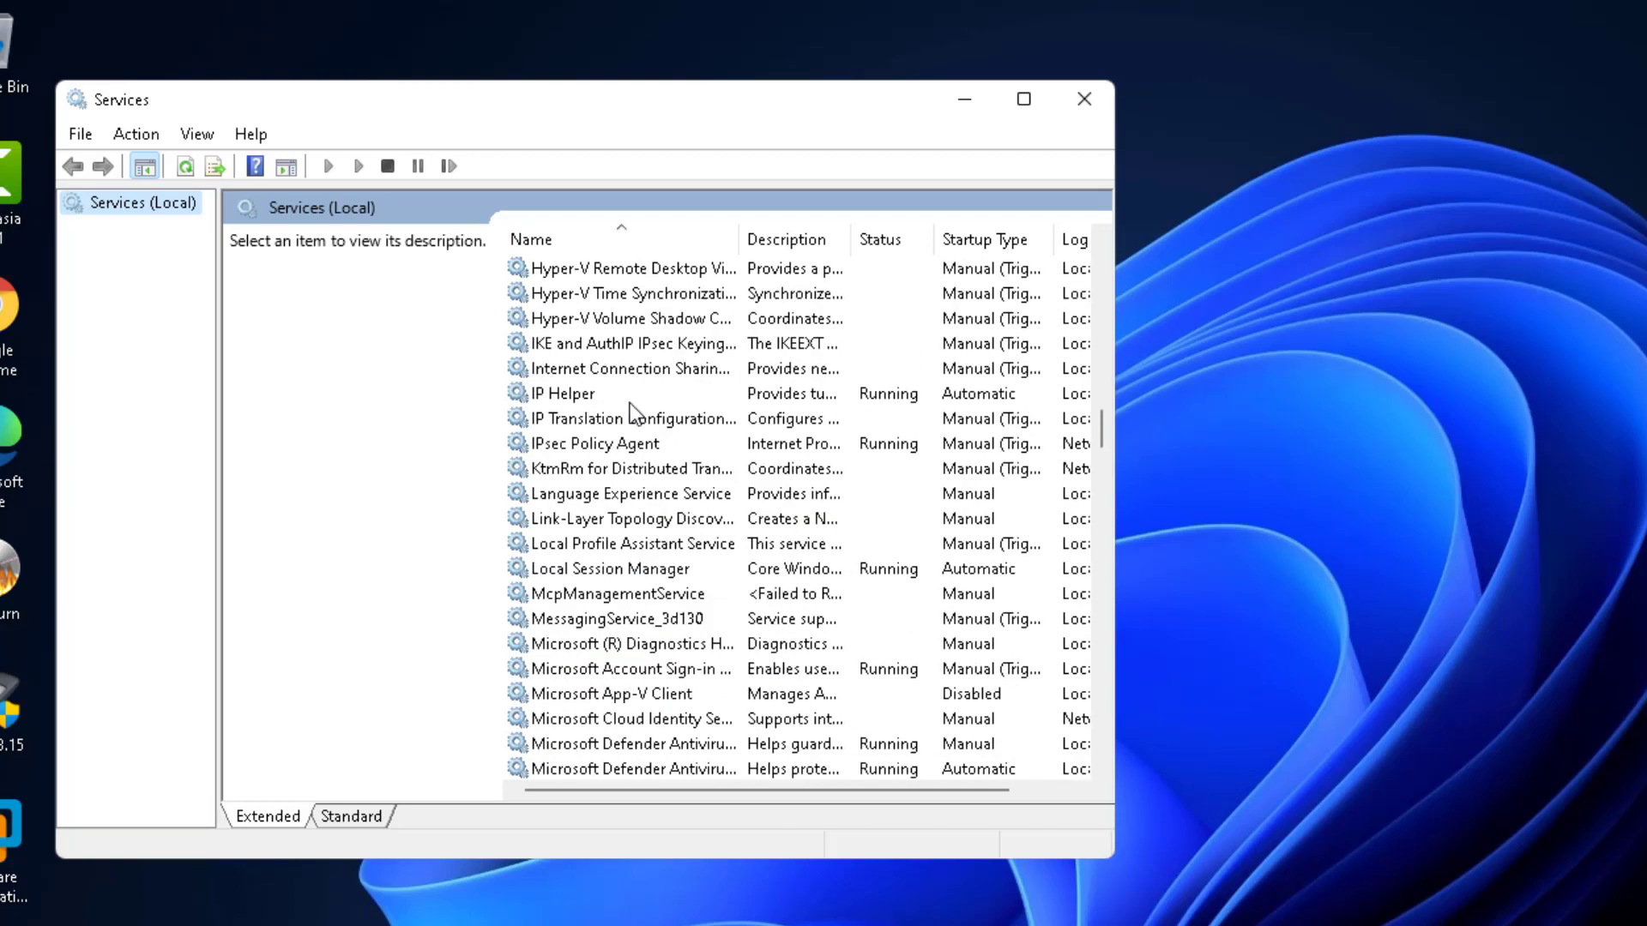
{"action": "scroll", "coordinate": [626, 399], "scroll_direction": "up", "scroll_amount": 20}
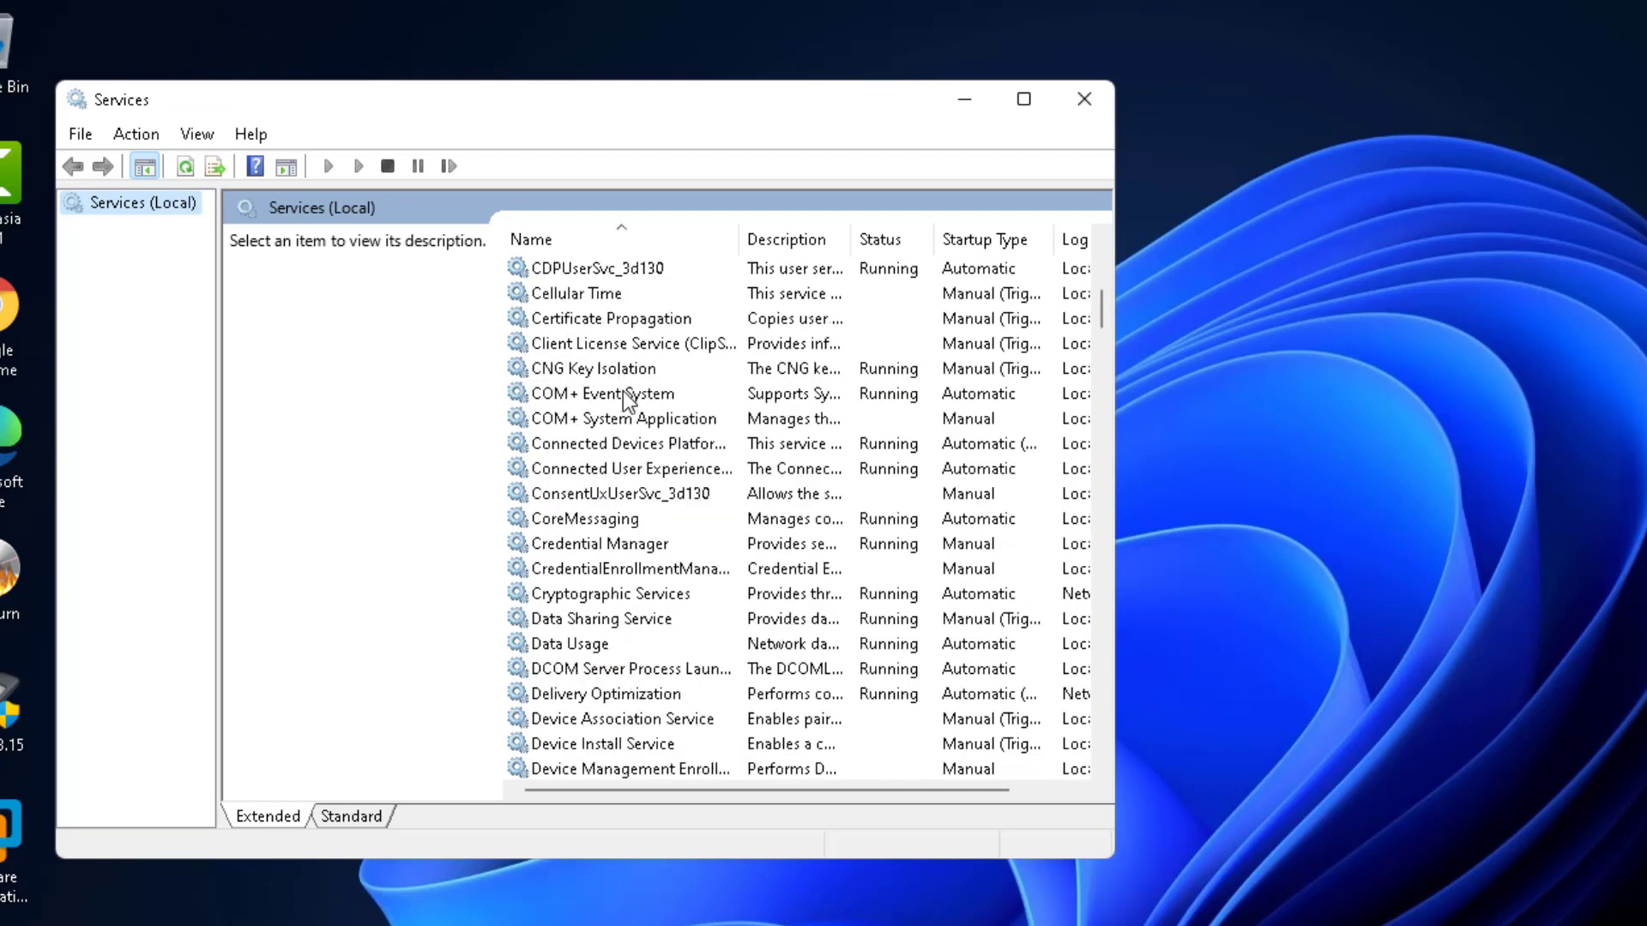
{"action": "scroll", "coordinate": [623, 391], "scroll_direction": "up", "scroll_amount": 5}
{"action": "scroll", "coordinate": [617, 393], "scroll_direction": "down", "scroll_amount": 20}
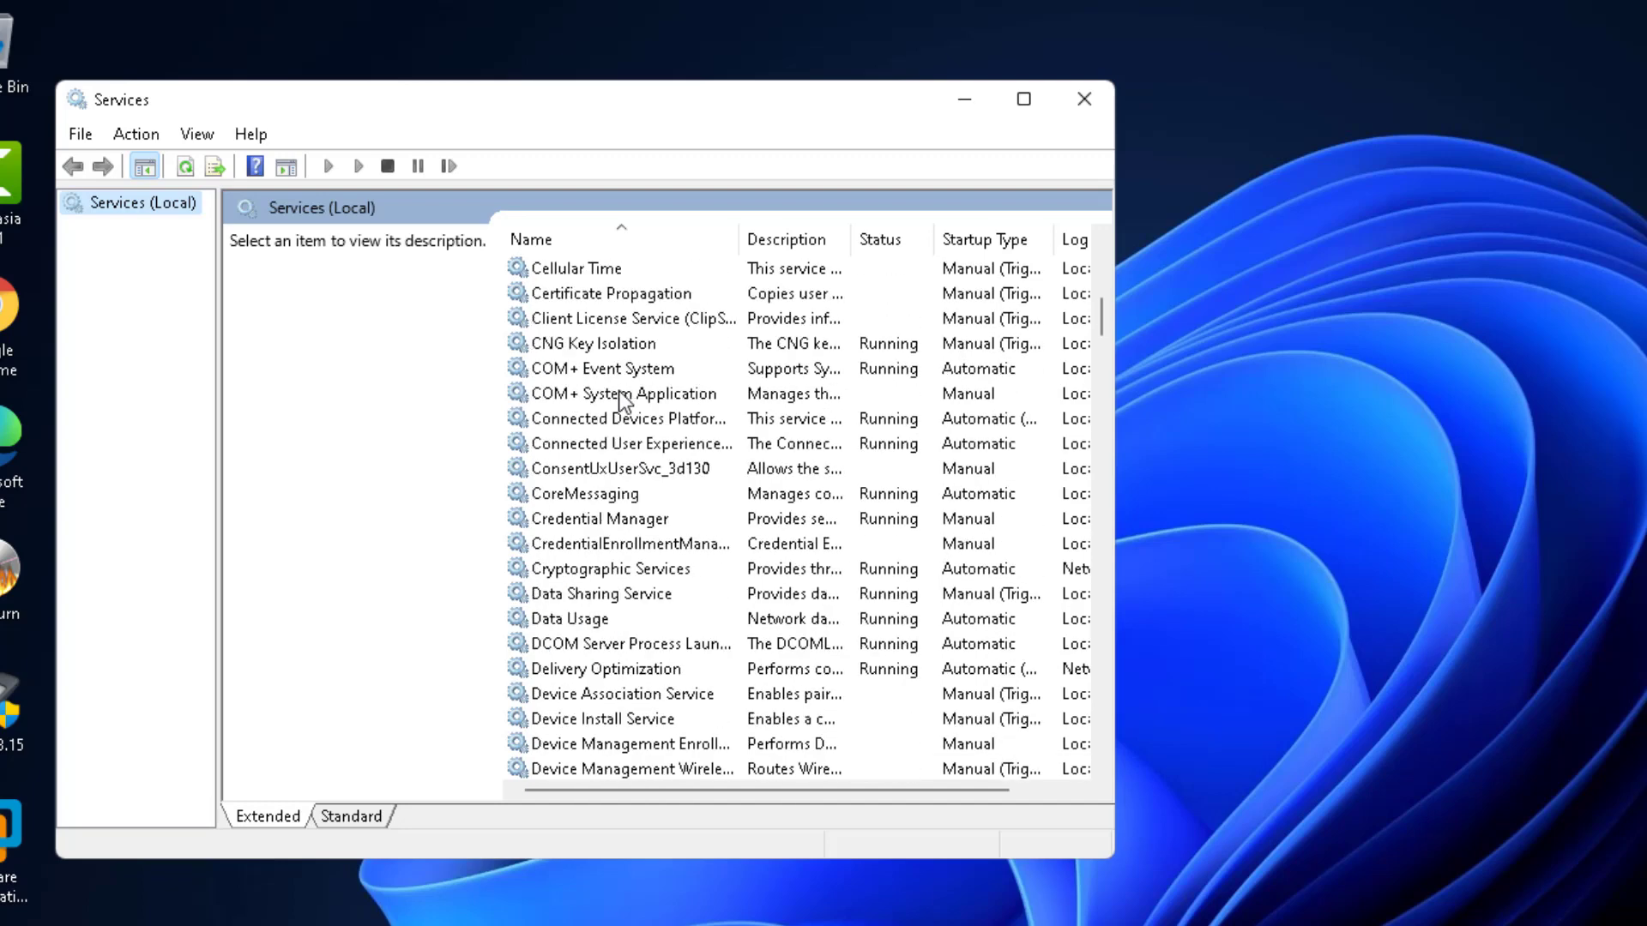
{"action": "scroll", "coordinate": [618, 394], "scroll_direction": "down", "scroll_amount": 20}
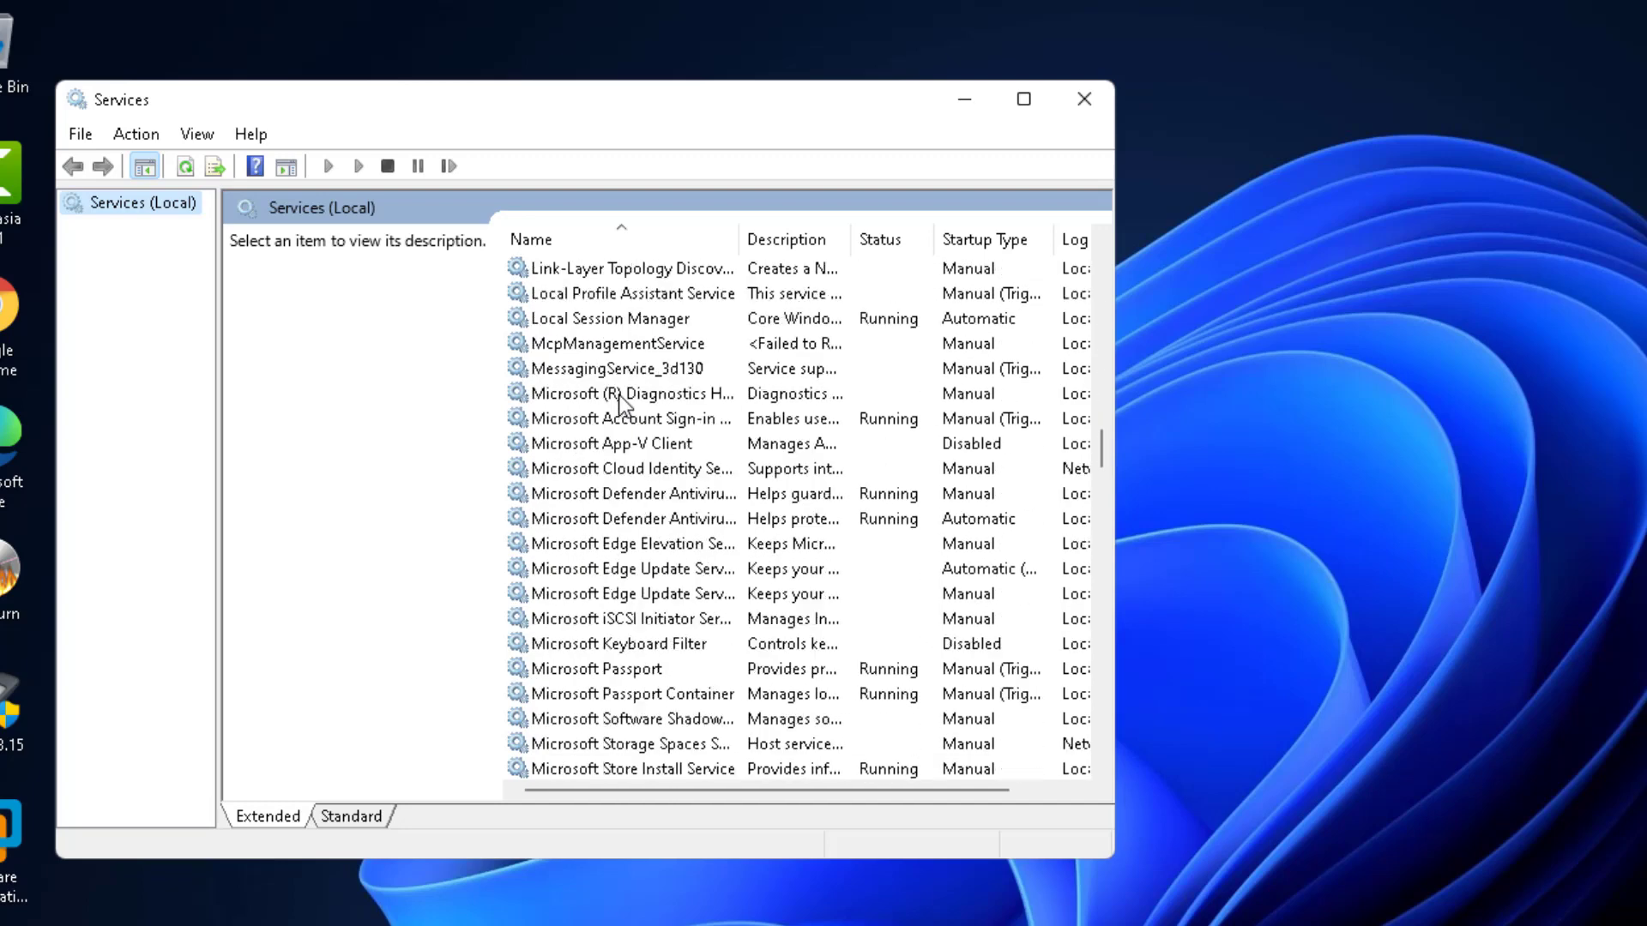
{"action": "scroll", "coordinate": [621, 395], "scroll_direction": "down", "scroll_amount": 14}
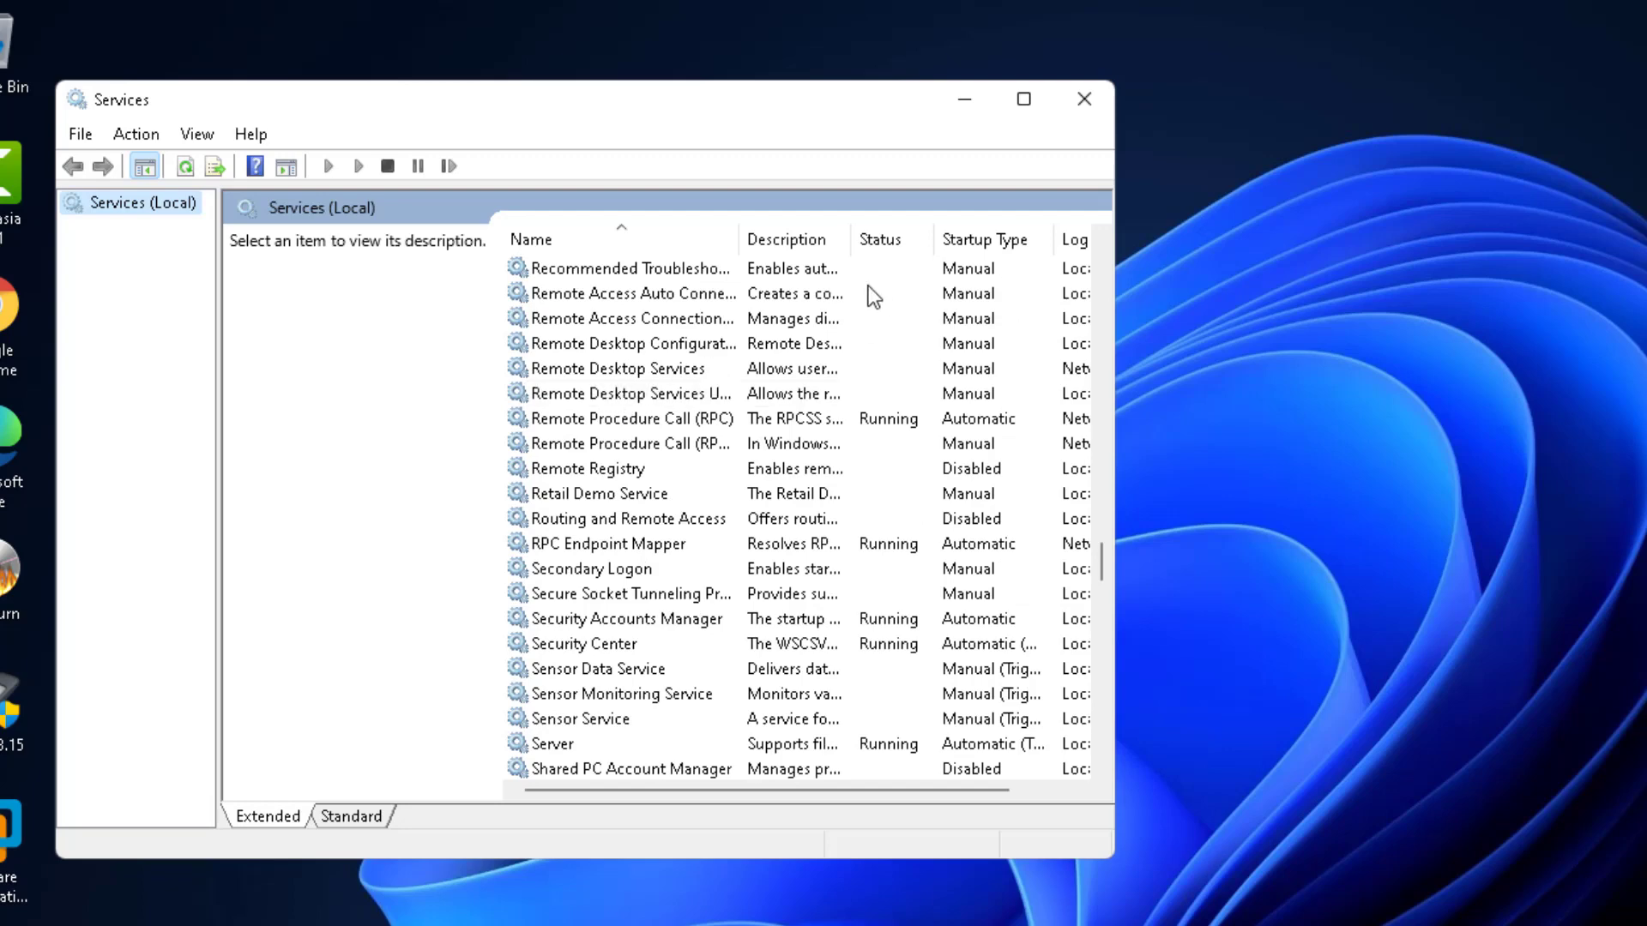
- Close Services and start a Disk Cleanup scan of drive C:
{"action": "left_click", "coordinate": [1085, 86]}
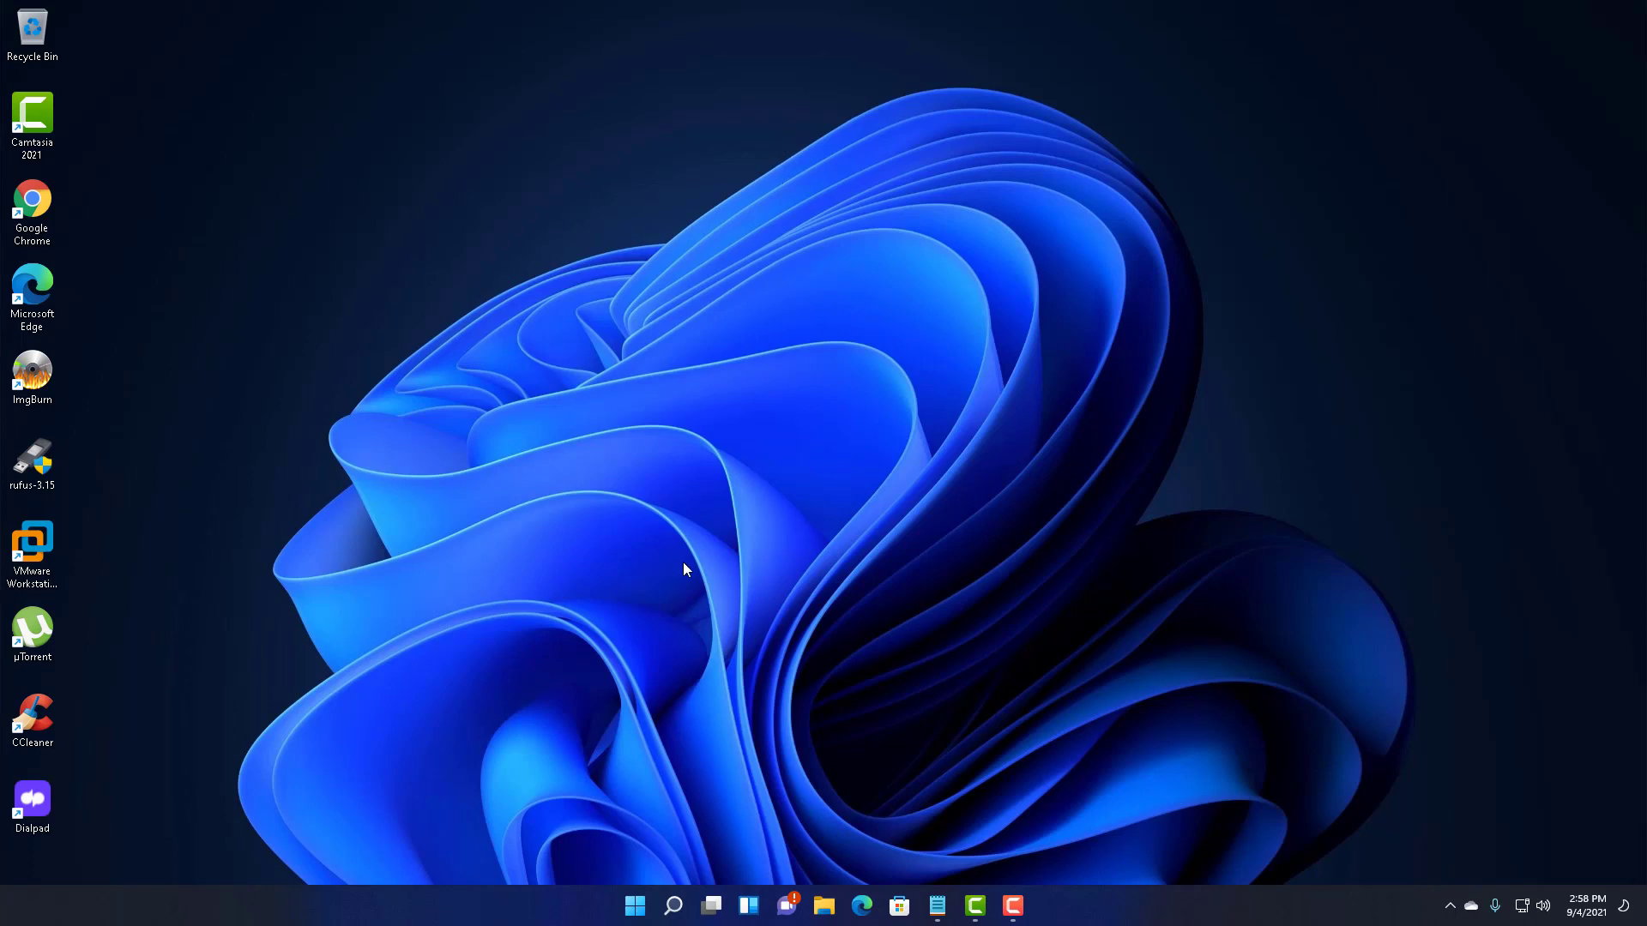
{"action": "left_click", "coordinate": [671, 909]}
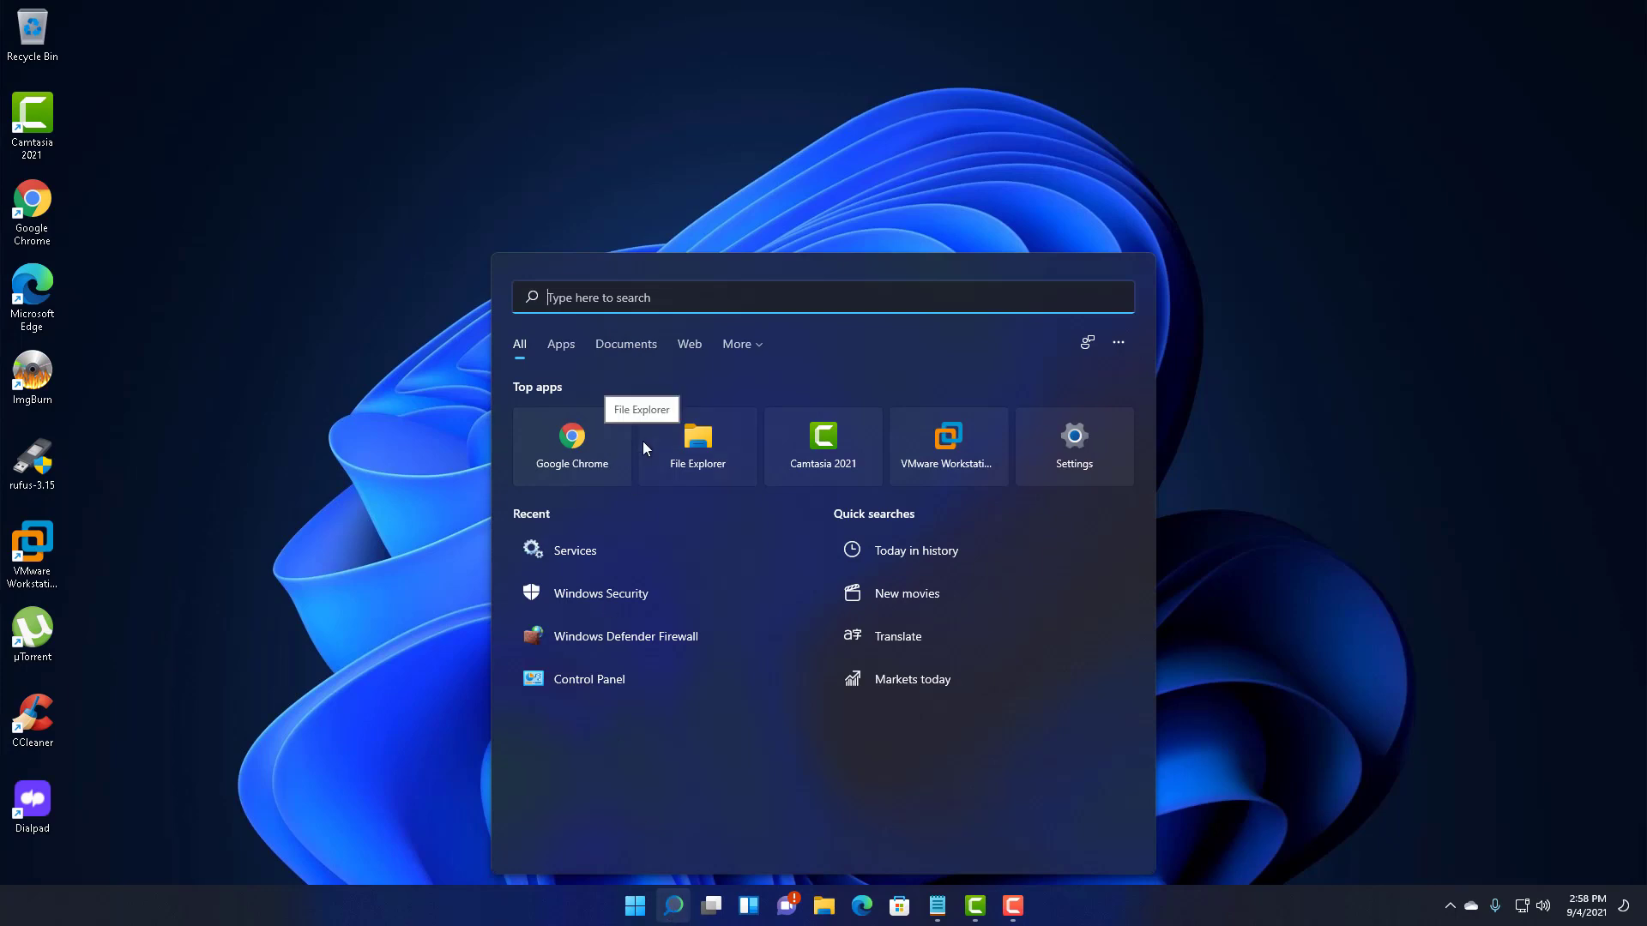
{"action": "type", "text": "d"}
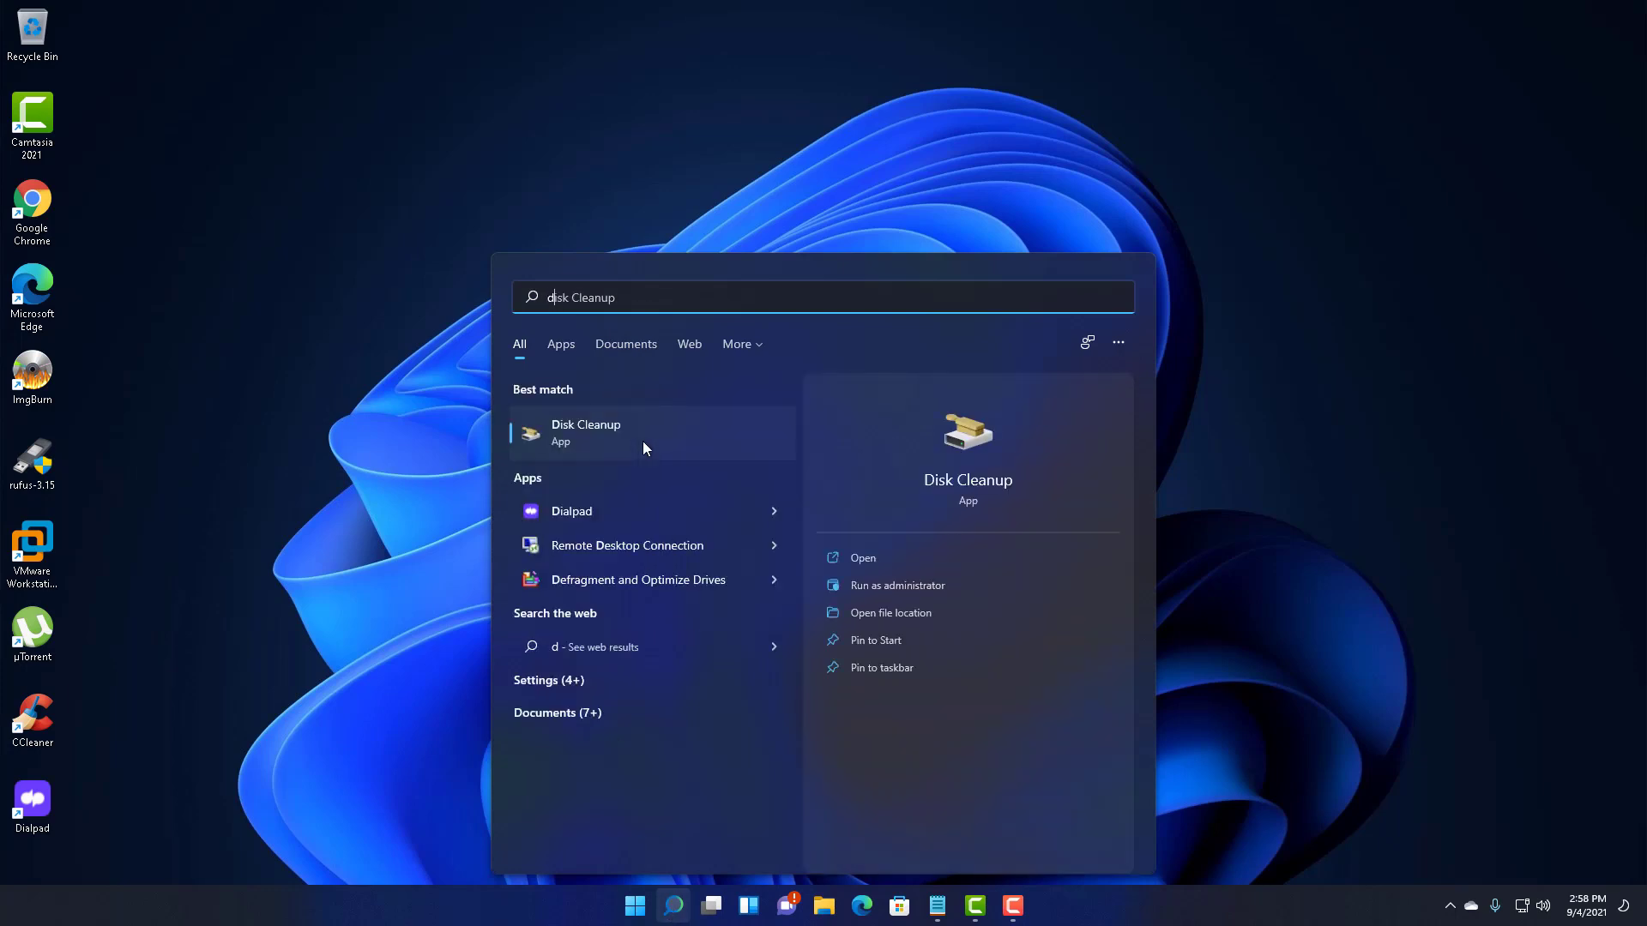
{"action": "left_click", "coordinate": [644, 443]}
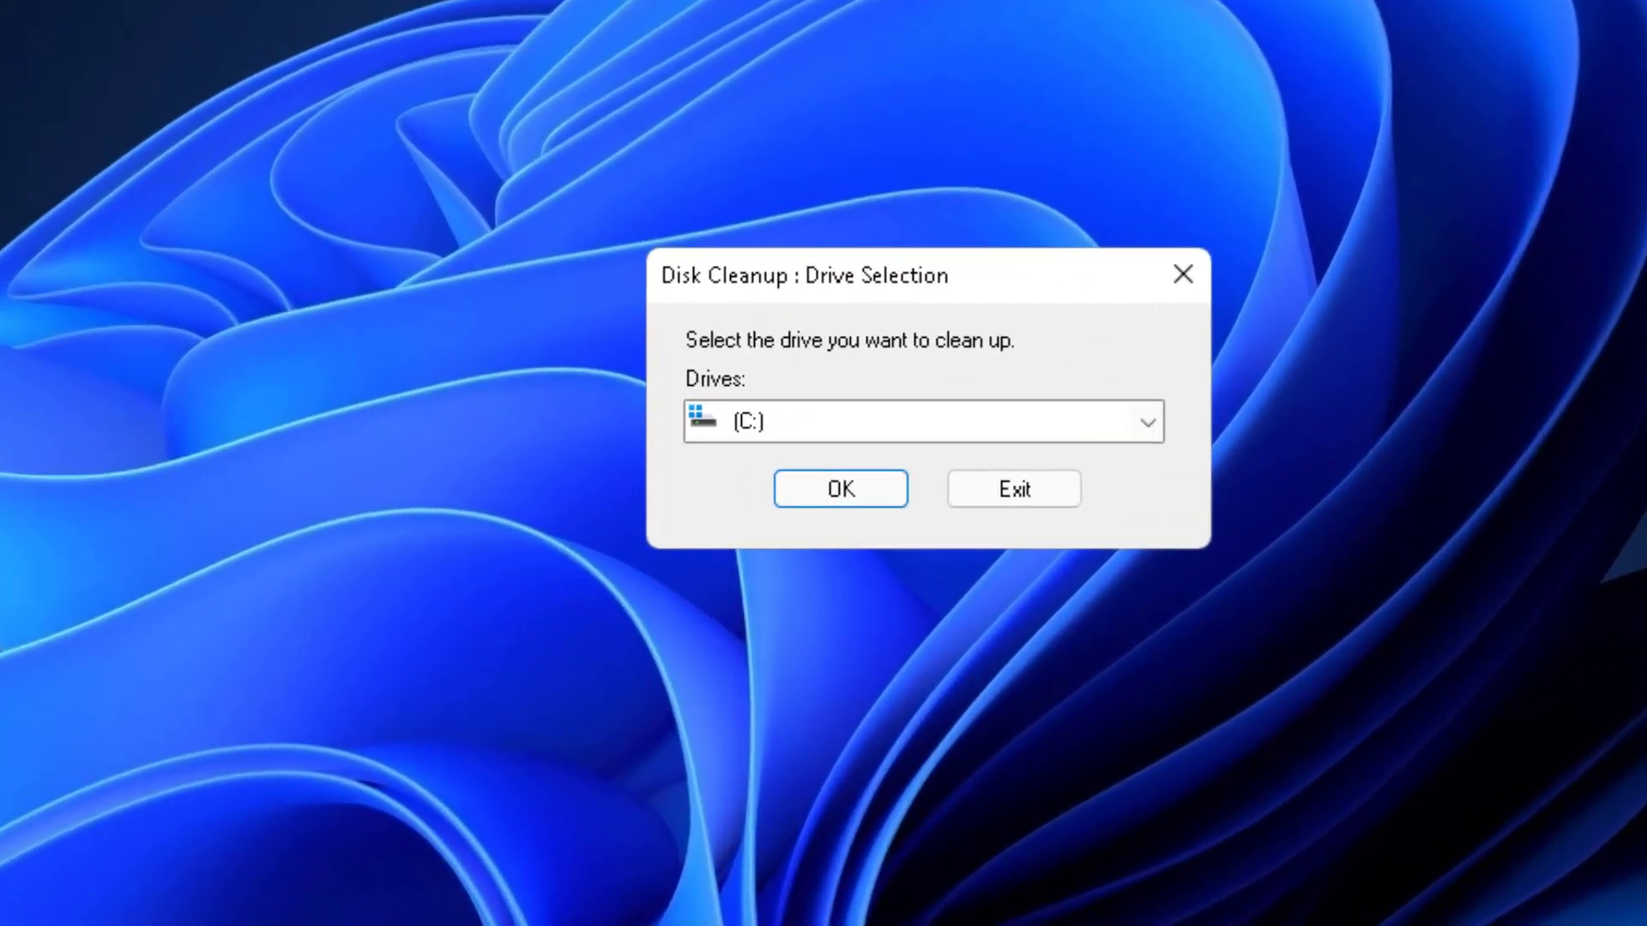
{"action": "left_click", "coordinate": [838, 485]}
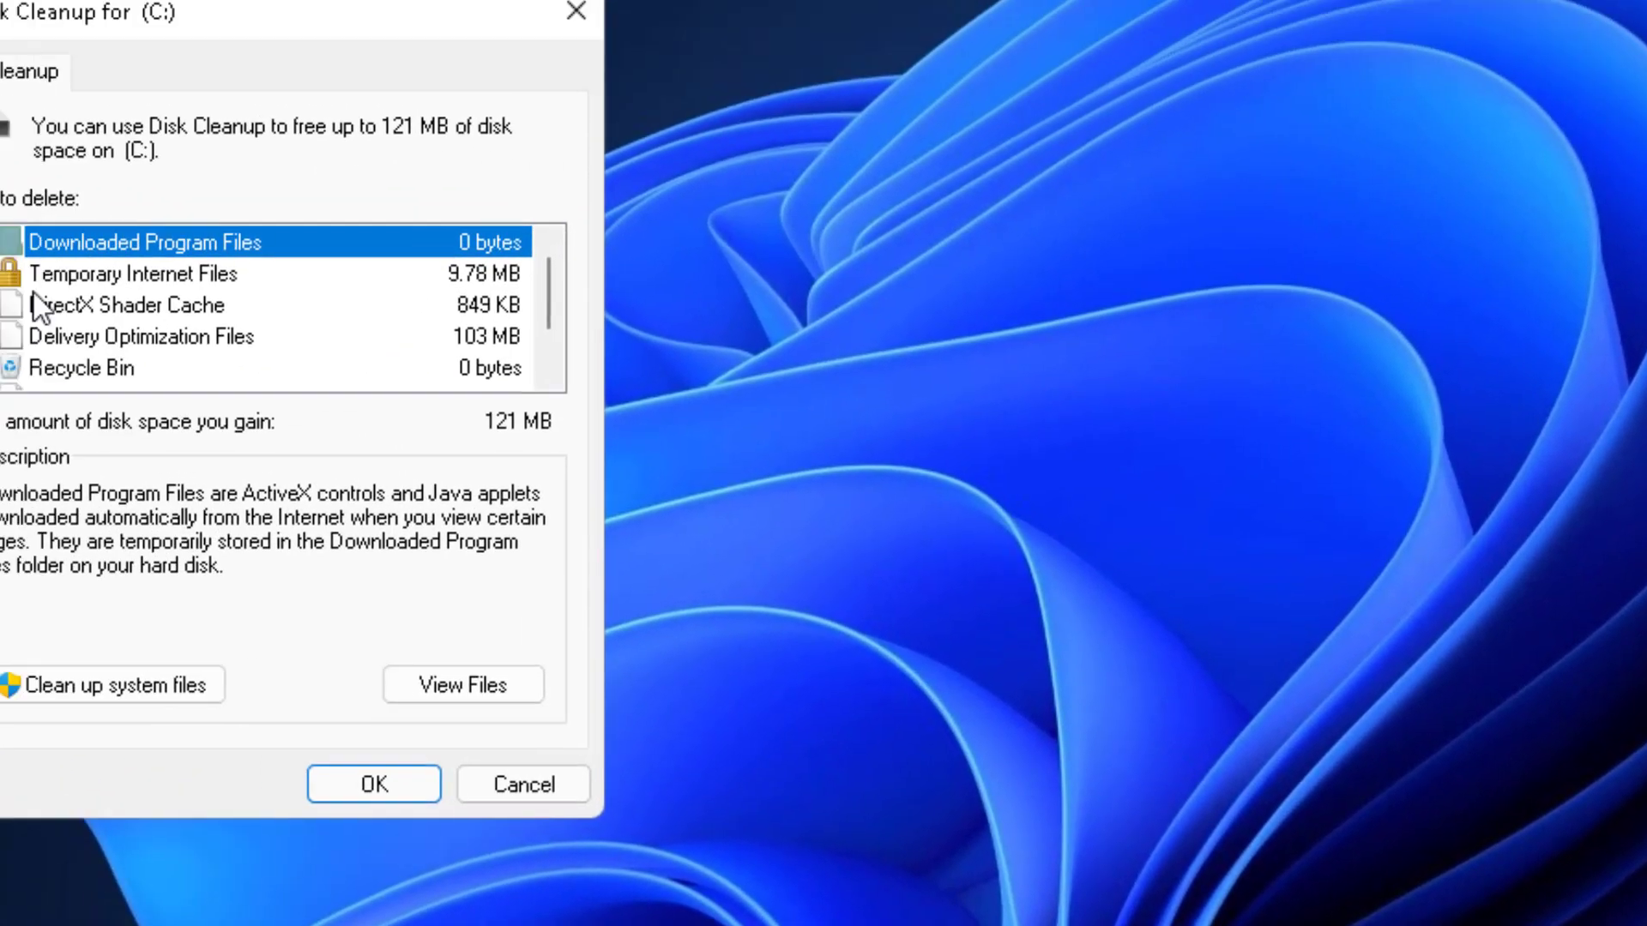
- Rescan C: including system files and delete the checked 123 MB of files
{"action": "scroll", "coordinate": [39, 309], "scroll_direction": "down", "scroll_amount": 1}
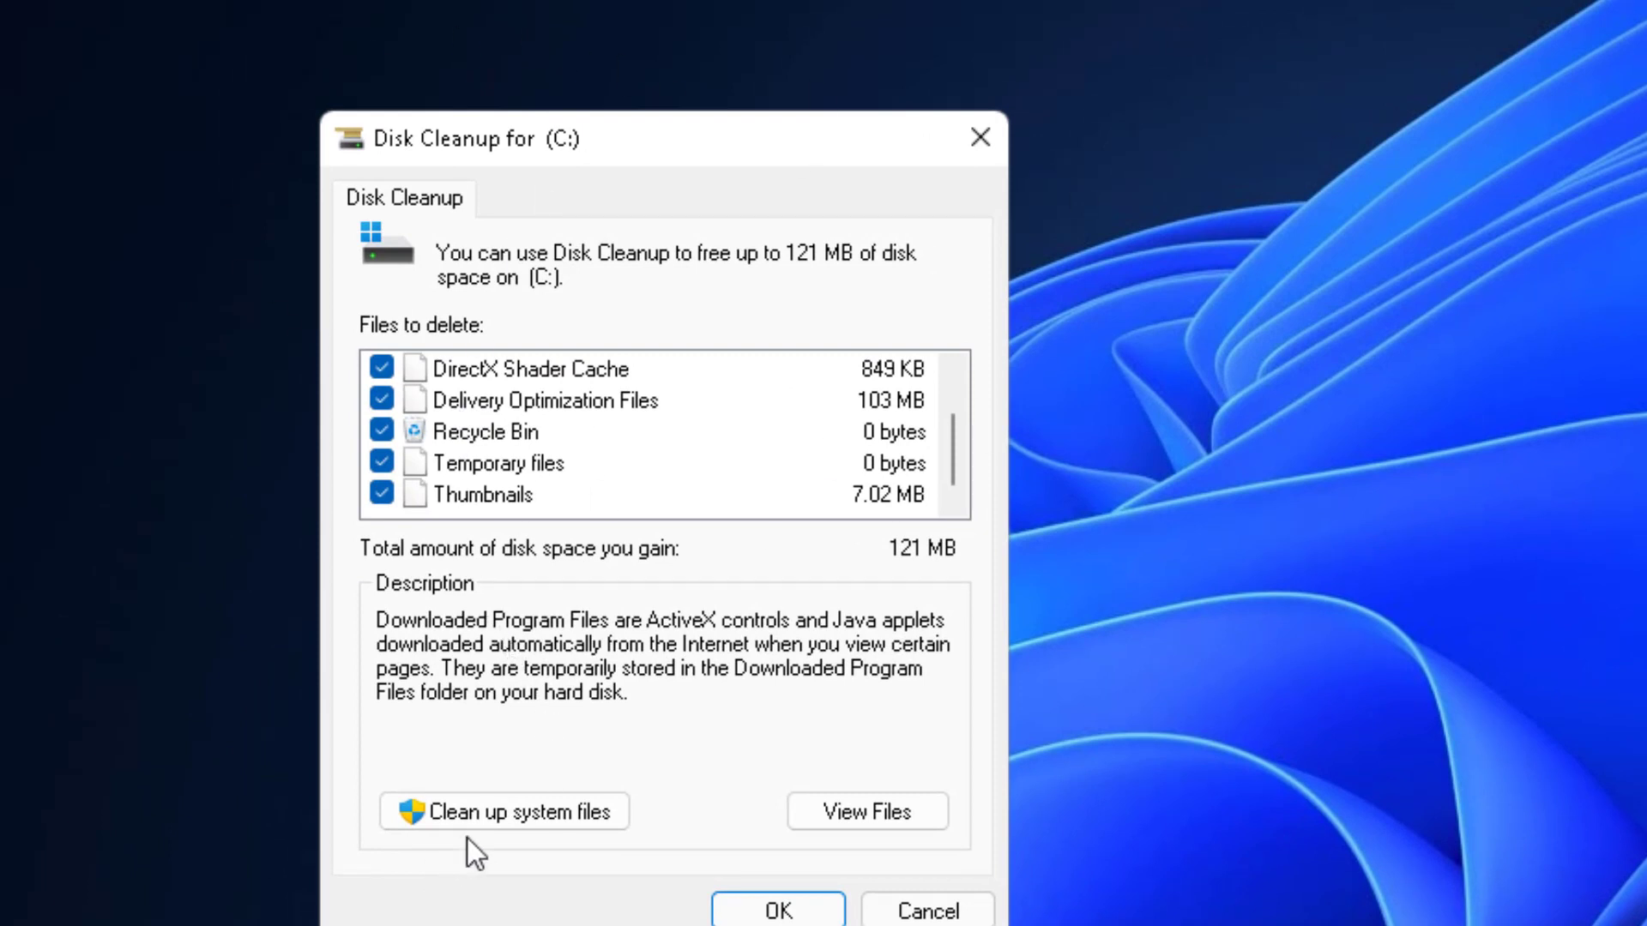
{"action": "left_click", "coordinate": [522, 815]}
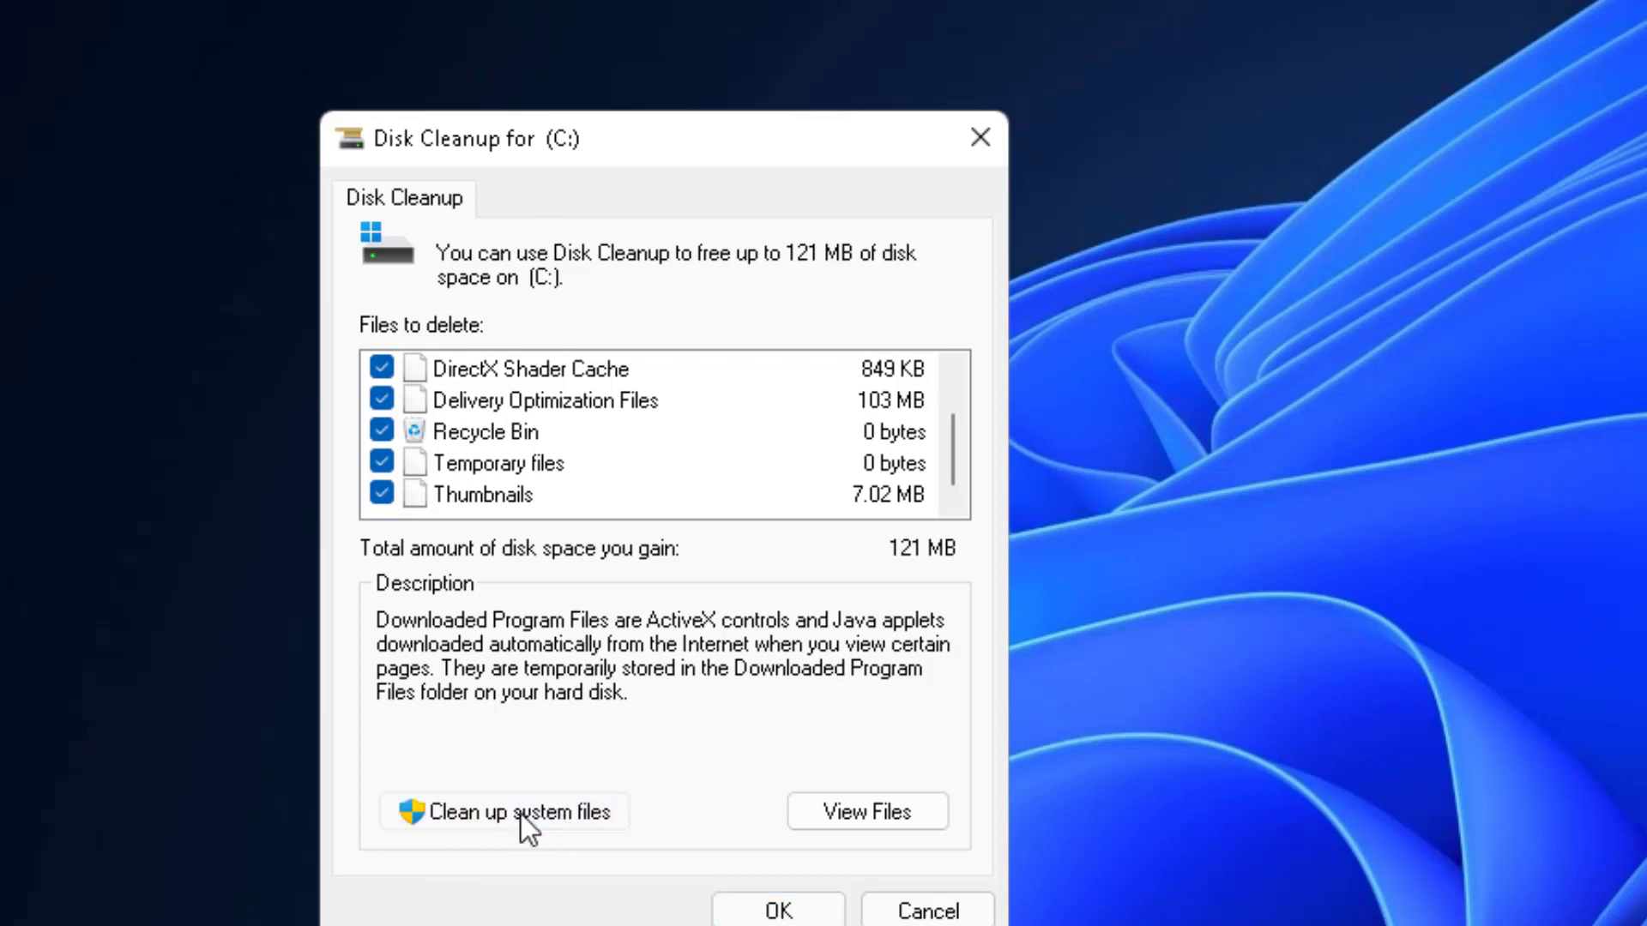
{"action": "key", "text": "Return"}
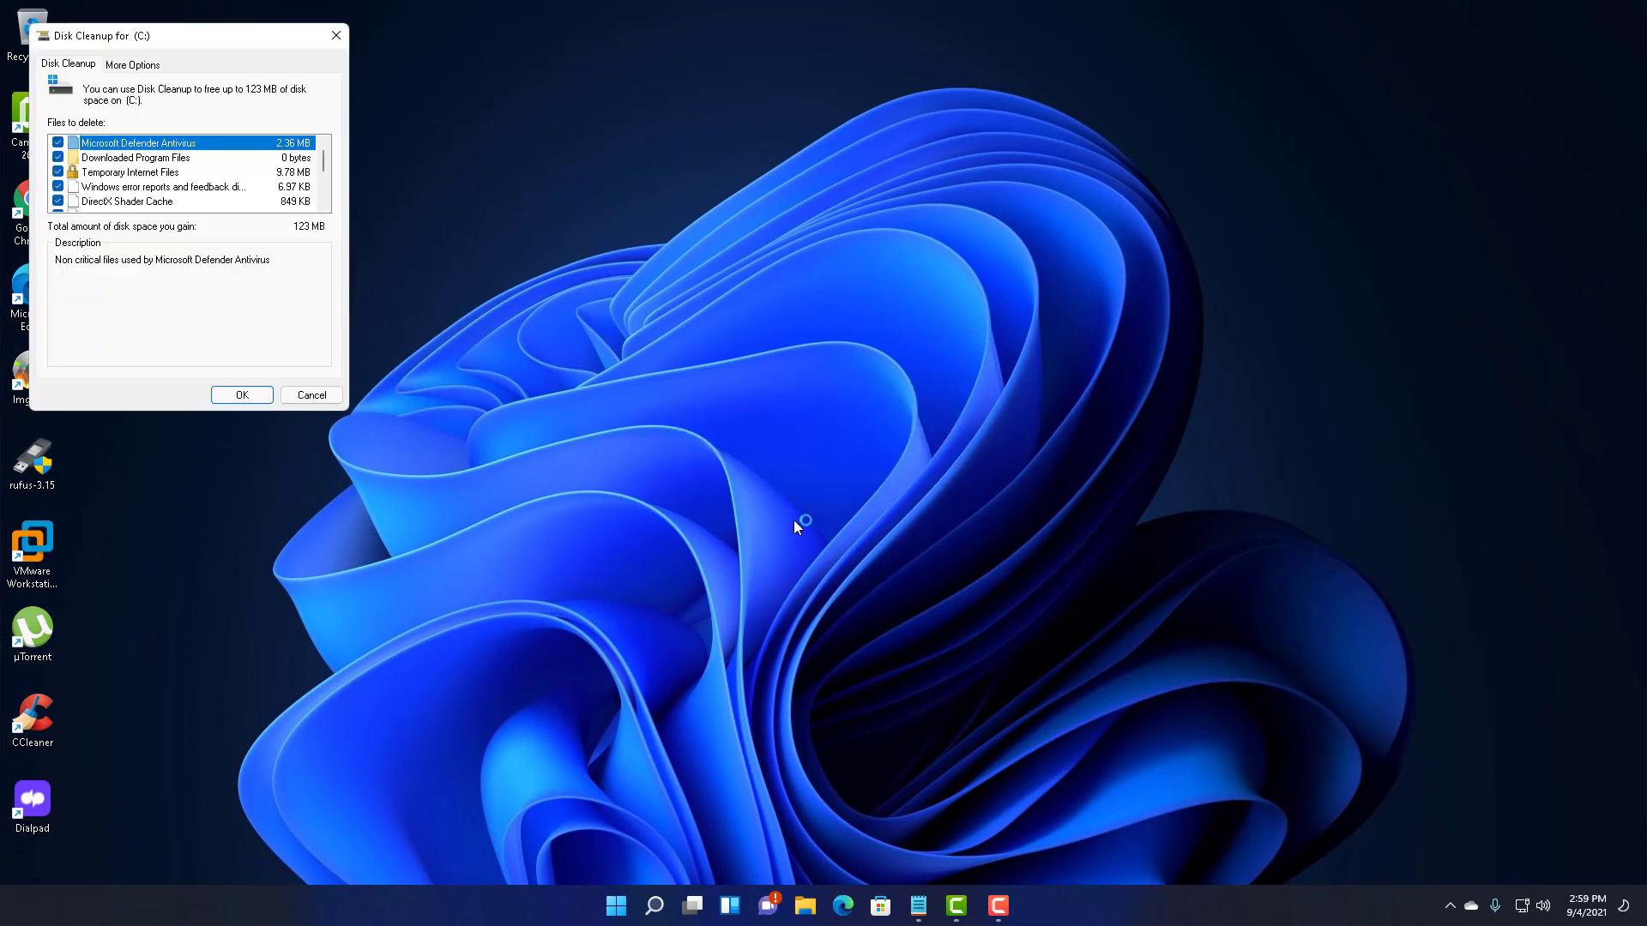
{"action": "scroll", "coordinate": [174, 199], "scroll_direction": "down", "scroll_amount": 2}
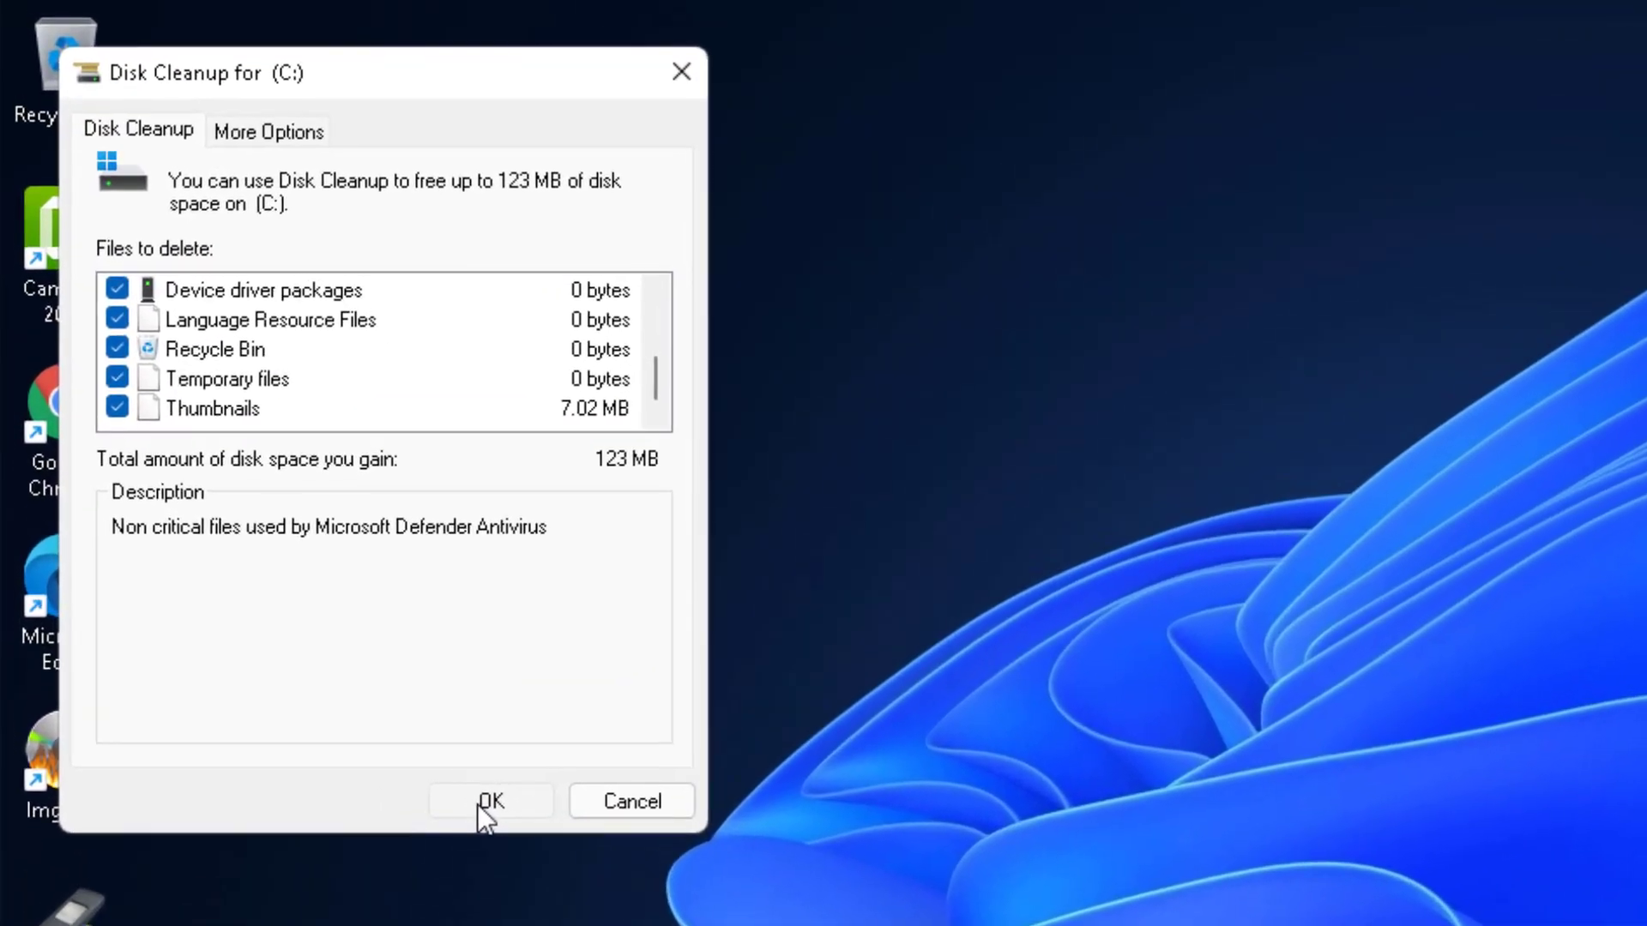
{"action": "left_click", "coordinate": [477, 805]}
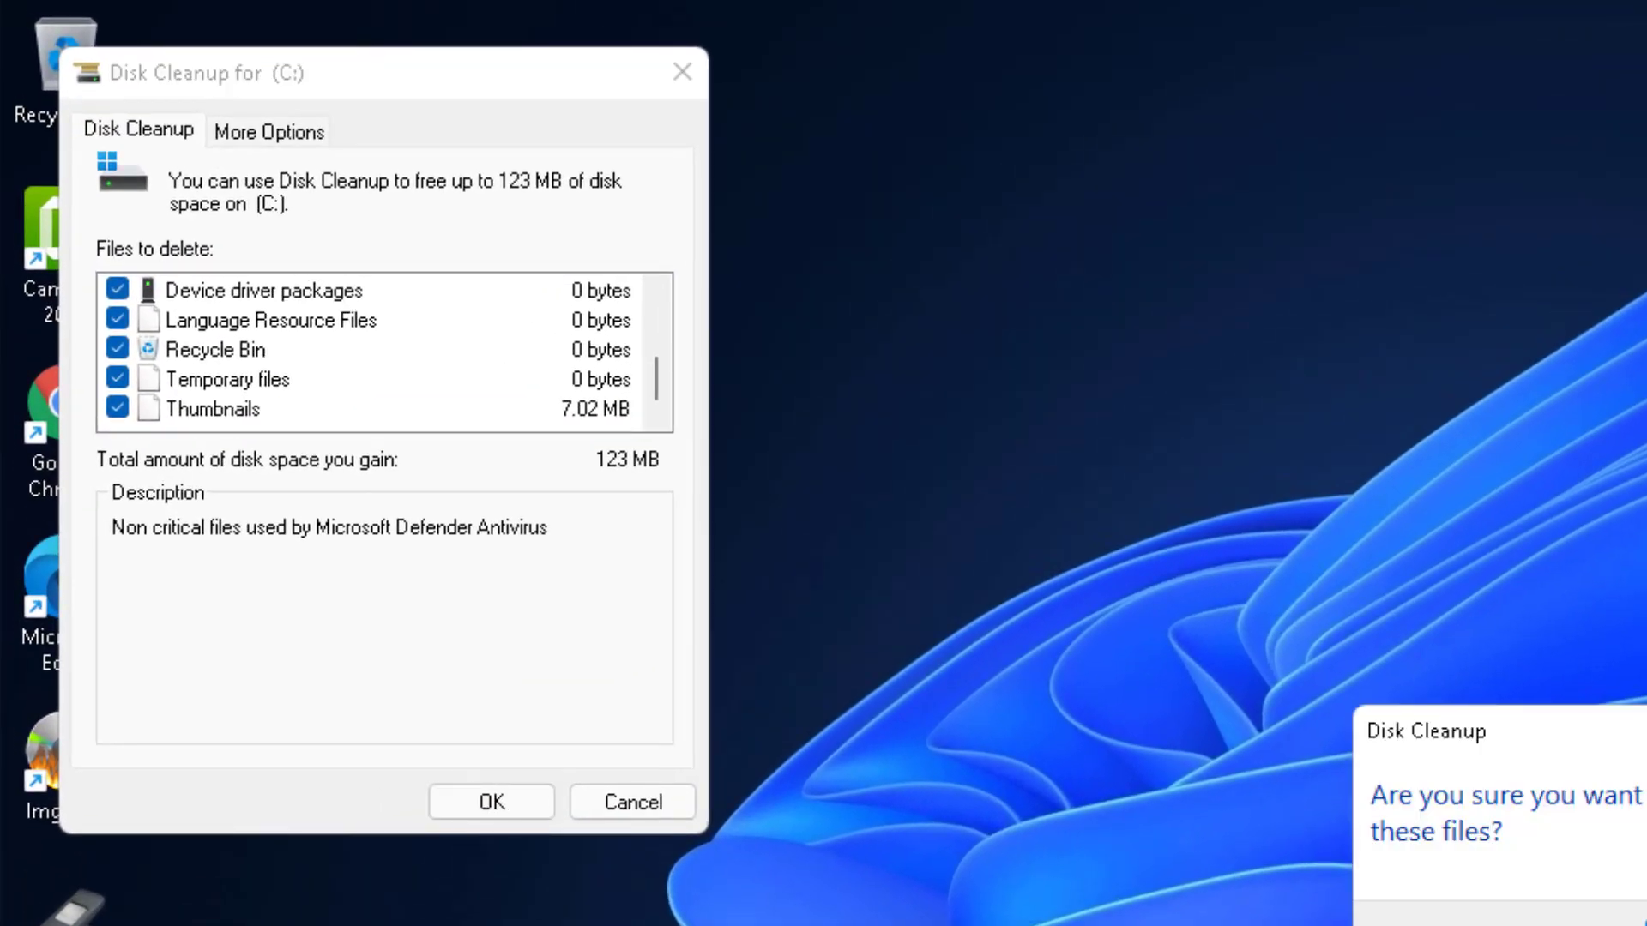
- Confirm the Disk Cleanup deletion and run CCleaner's Custom Clean on the junk files
{"action": "key", "text": "Return"}
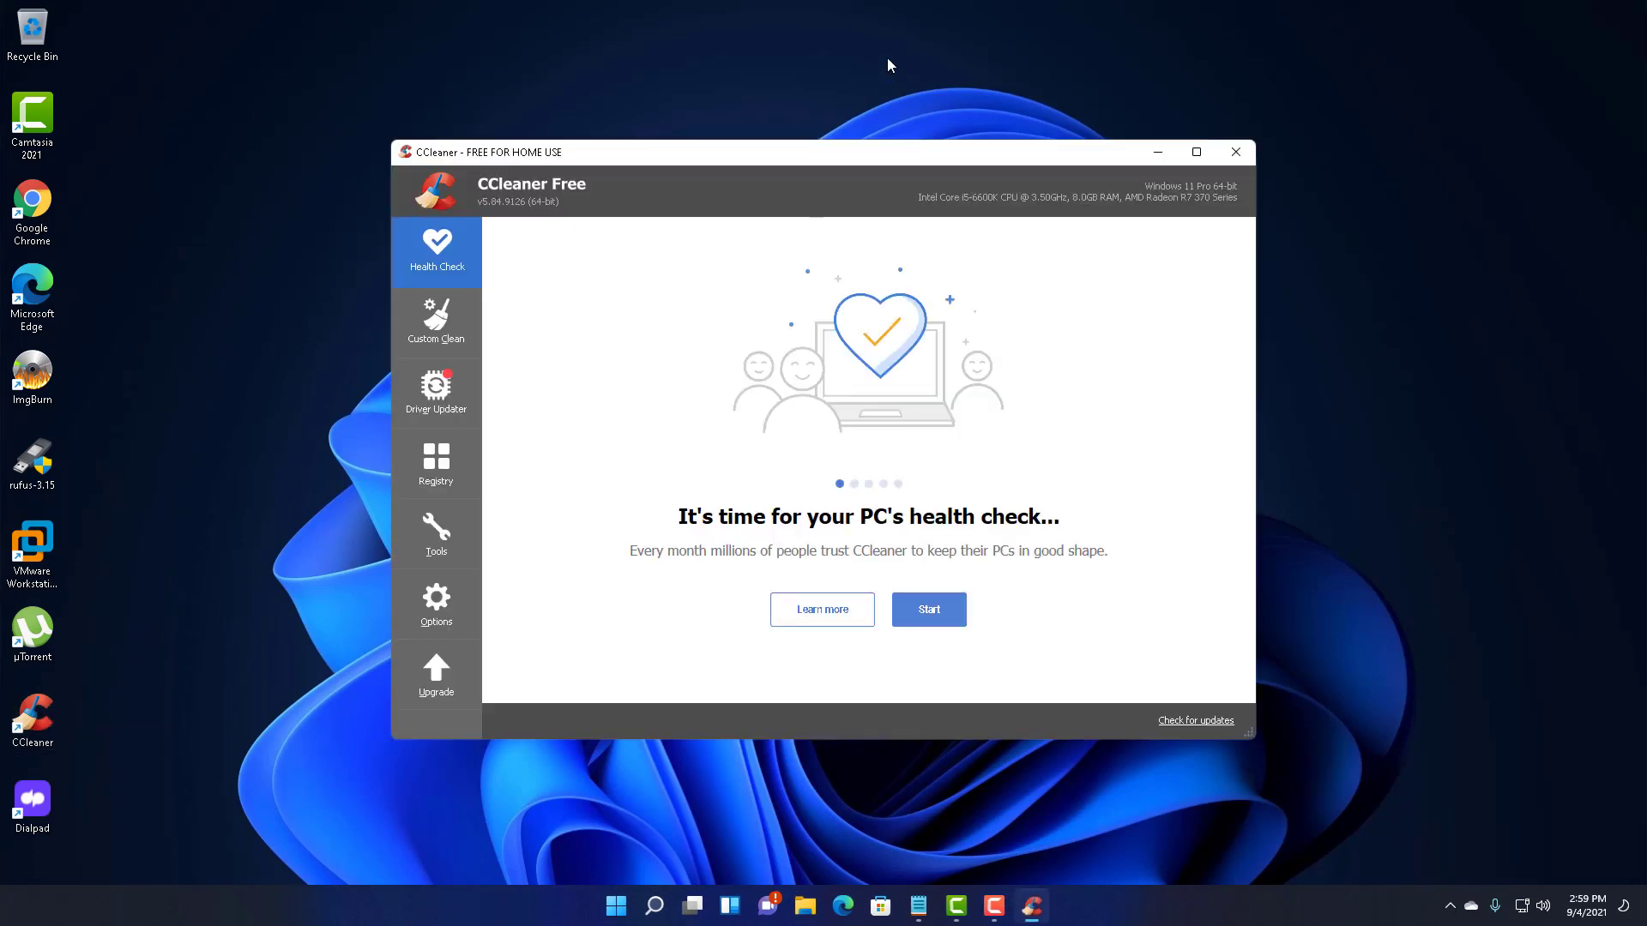
{"action": "left_click", "coordinate": [434, 324]}
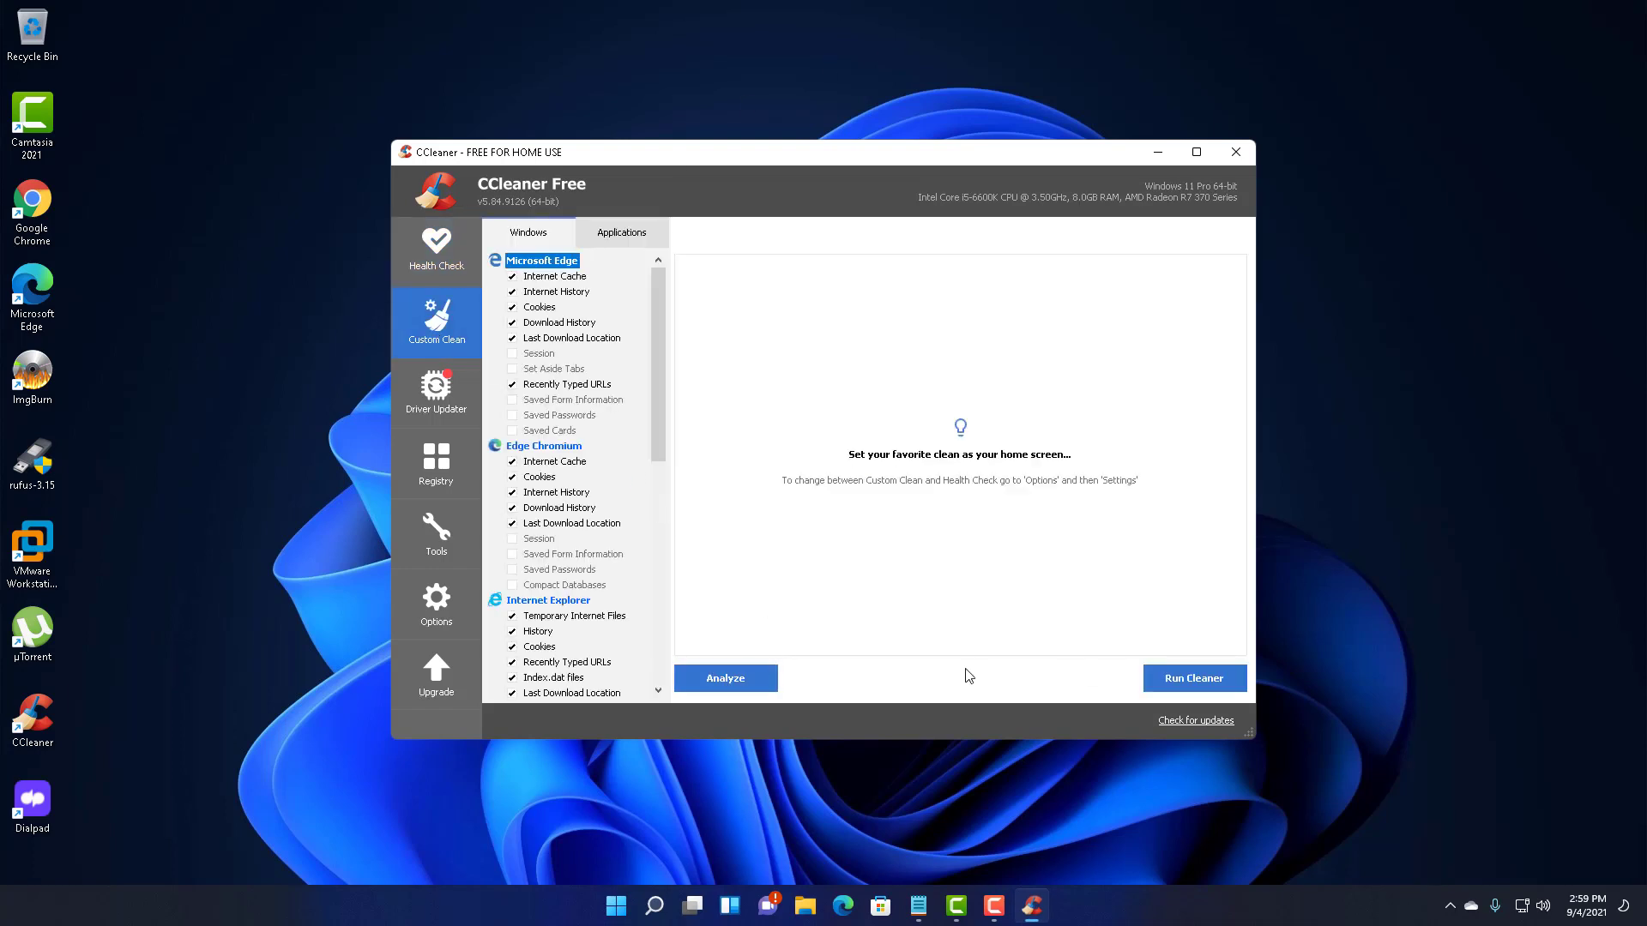
{"action": "left_click", "coordinate": [1185, 679]}
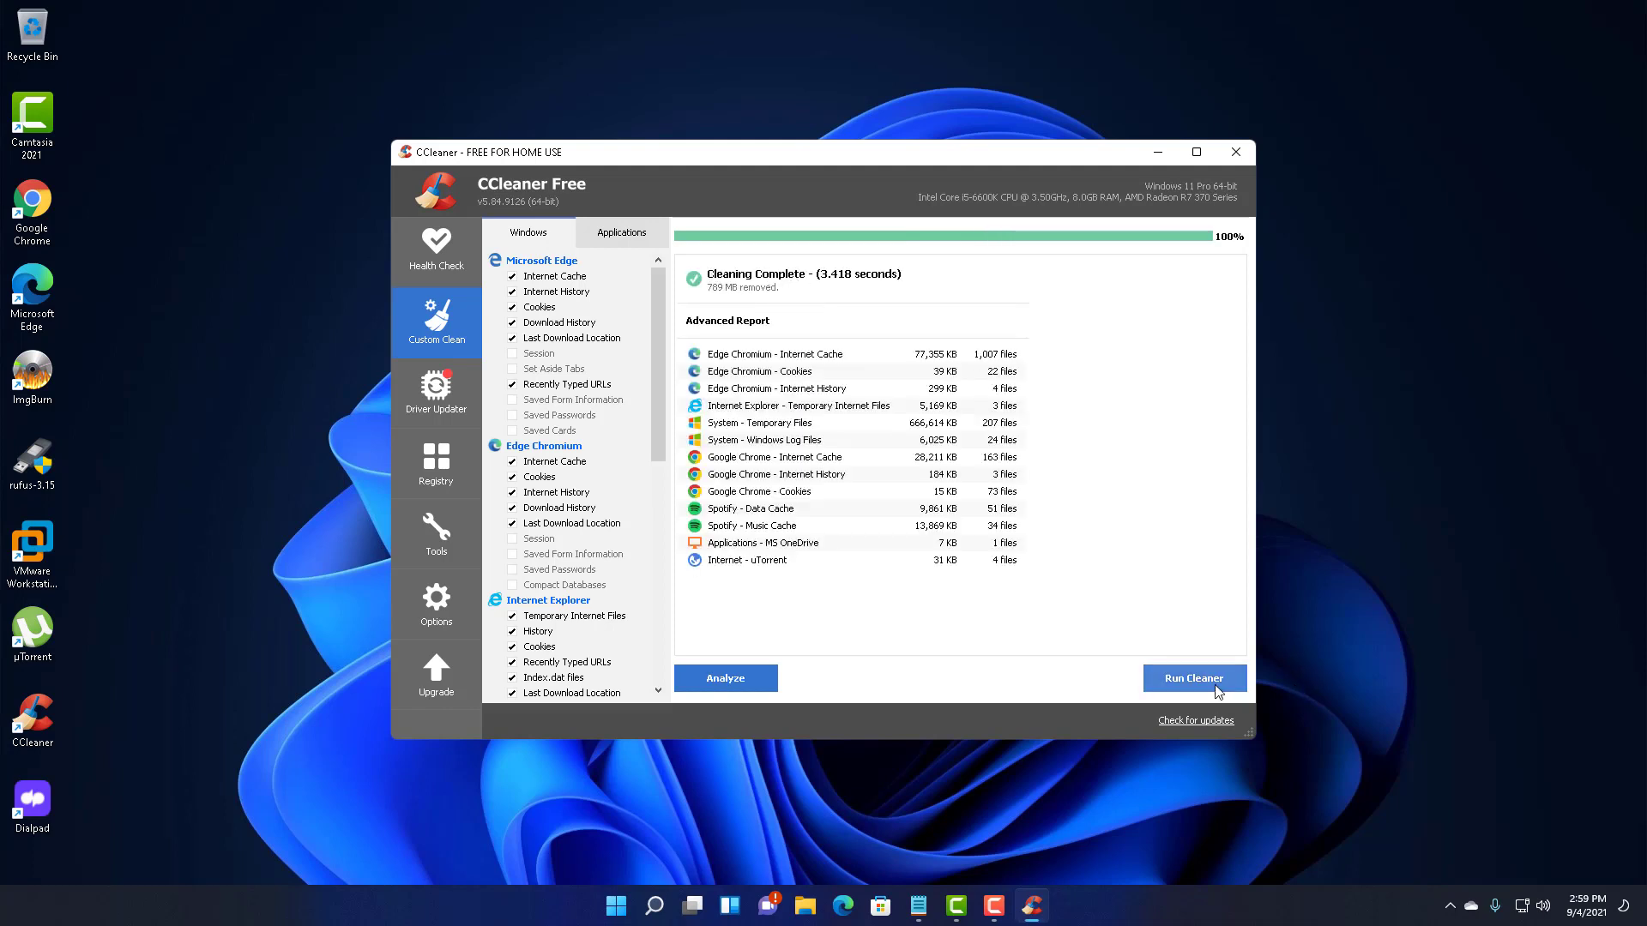
- Scan the registry, fix all 14 issues without a backup, and close CCleaner
{"action": "left_click", "coordinate": [436, 463]}
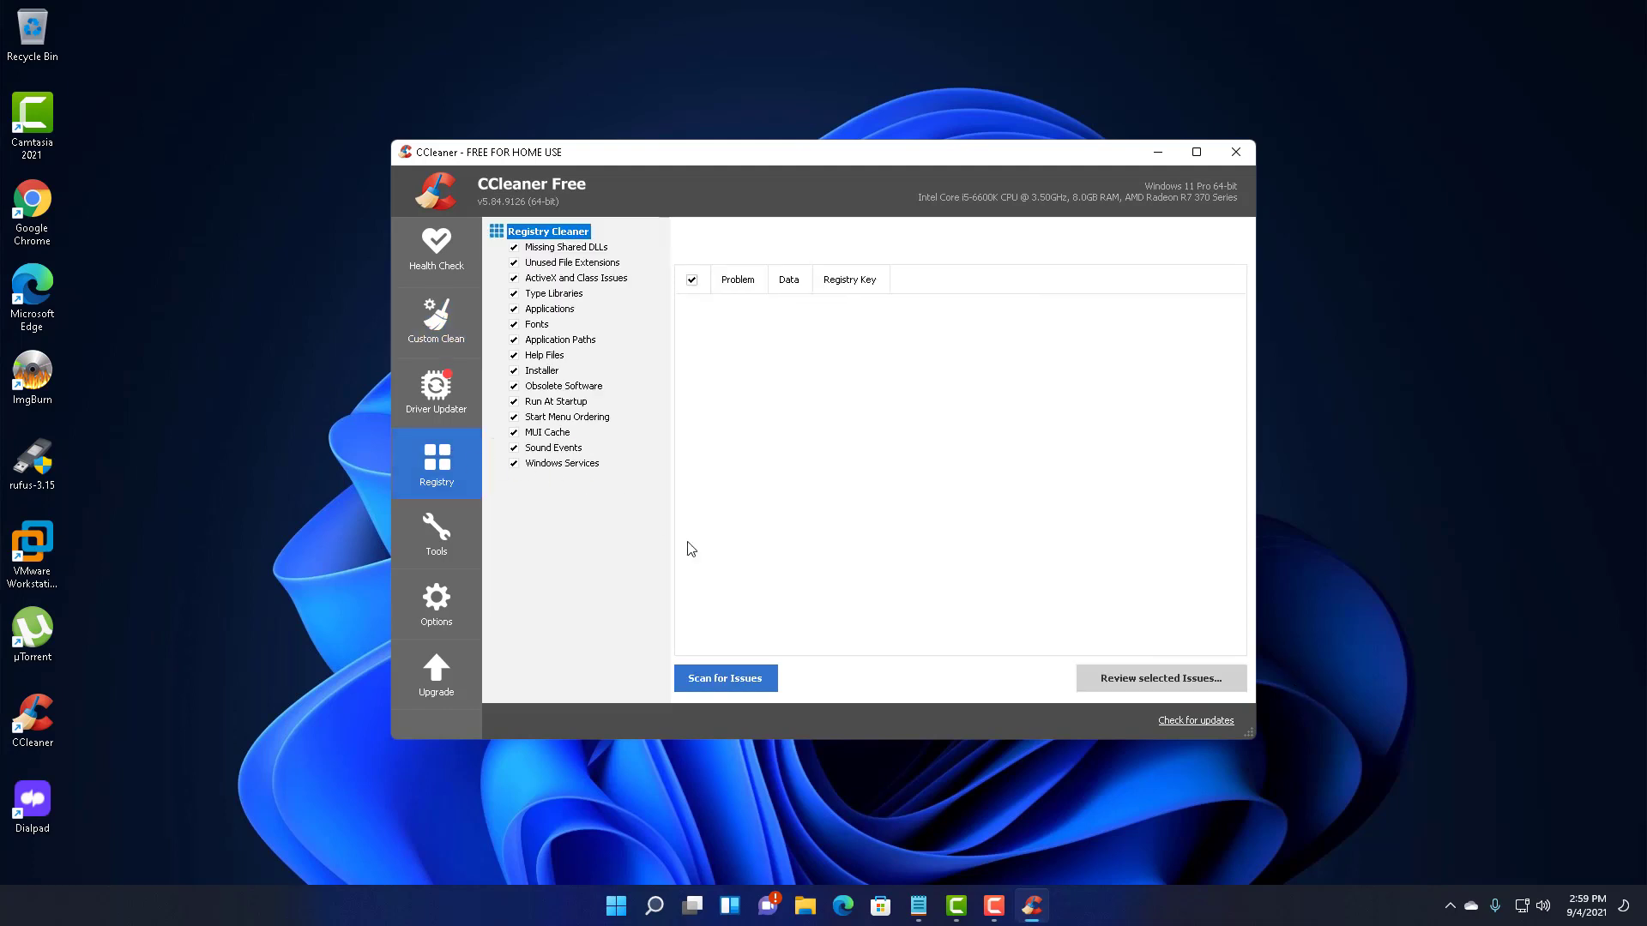
{"action": "left_click", "coordinate": [725, 677]}
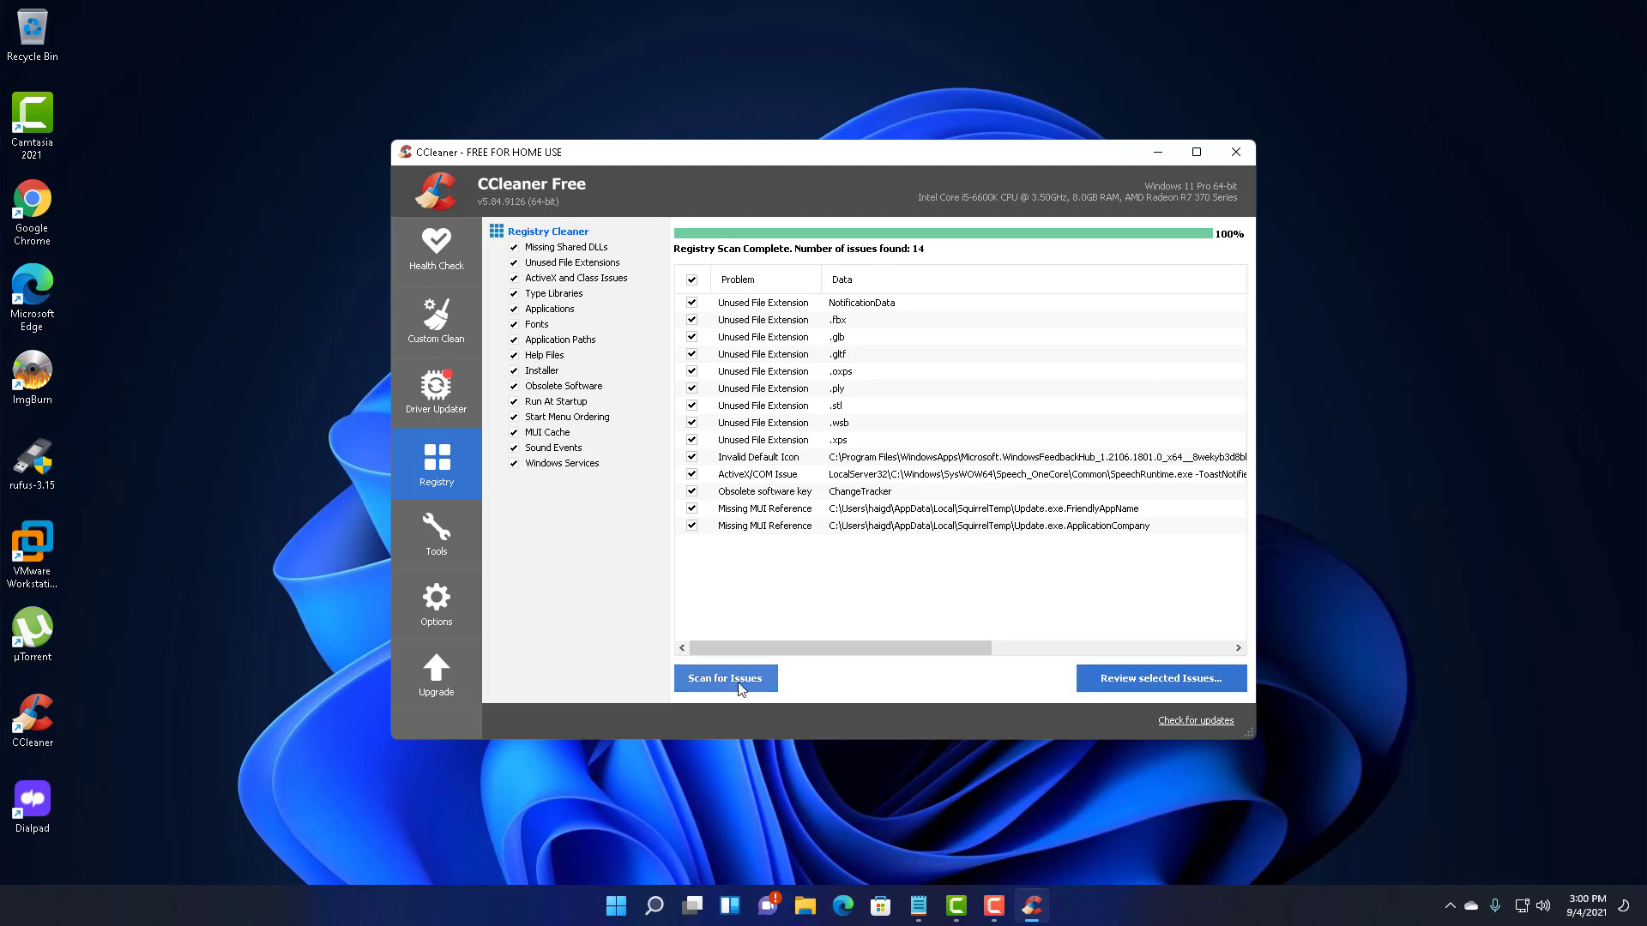
{"action": "left_click", "coordinate": [1105, 675]}
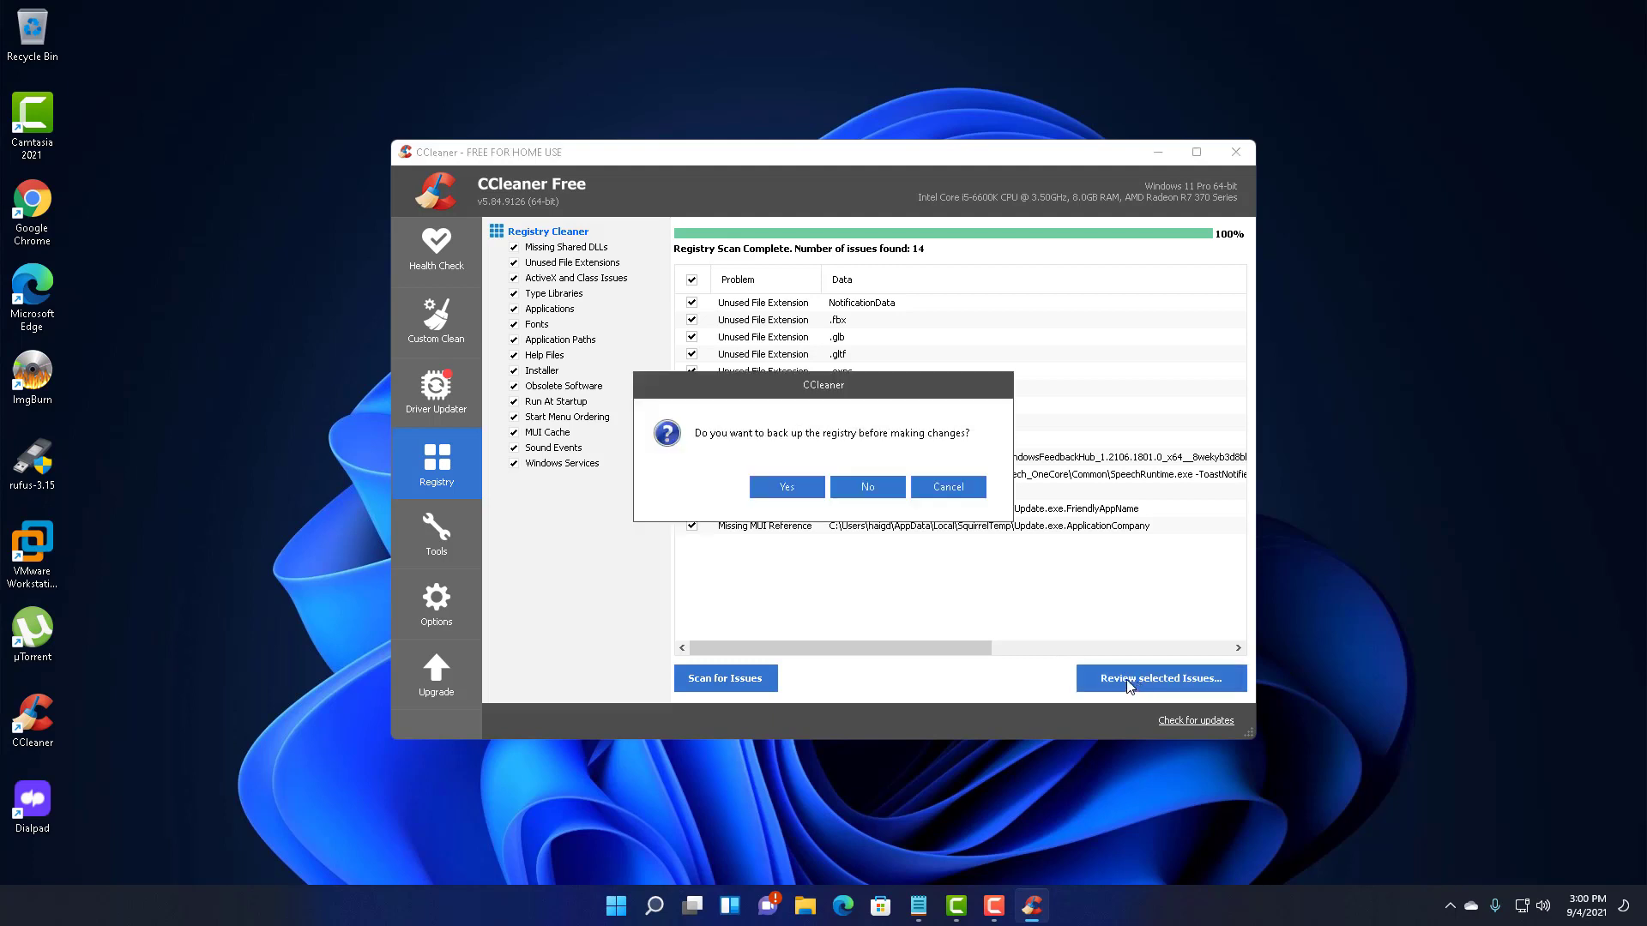
{"action": "left_click", "coordinate": [868, 486]}
{"action": "left_click", "coordinate": [846, 528]}
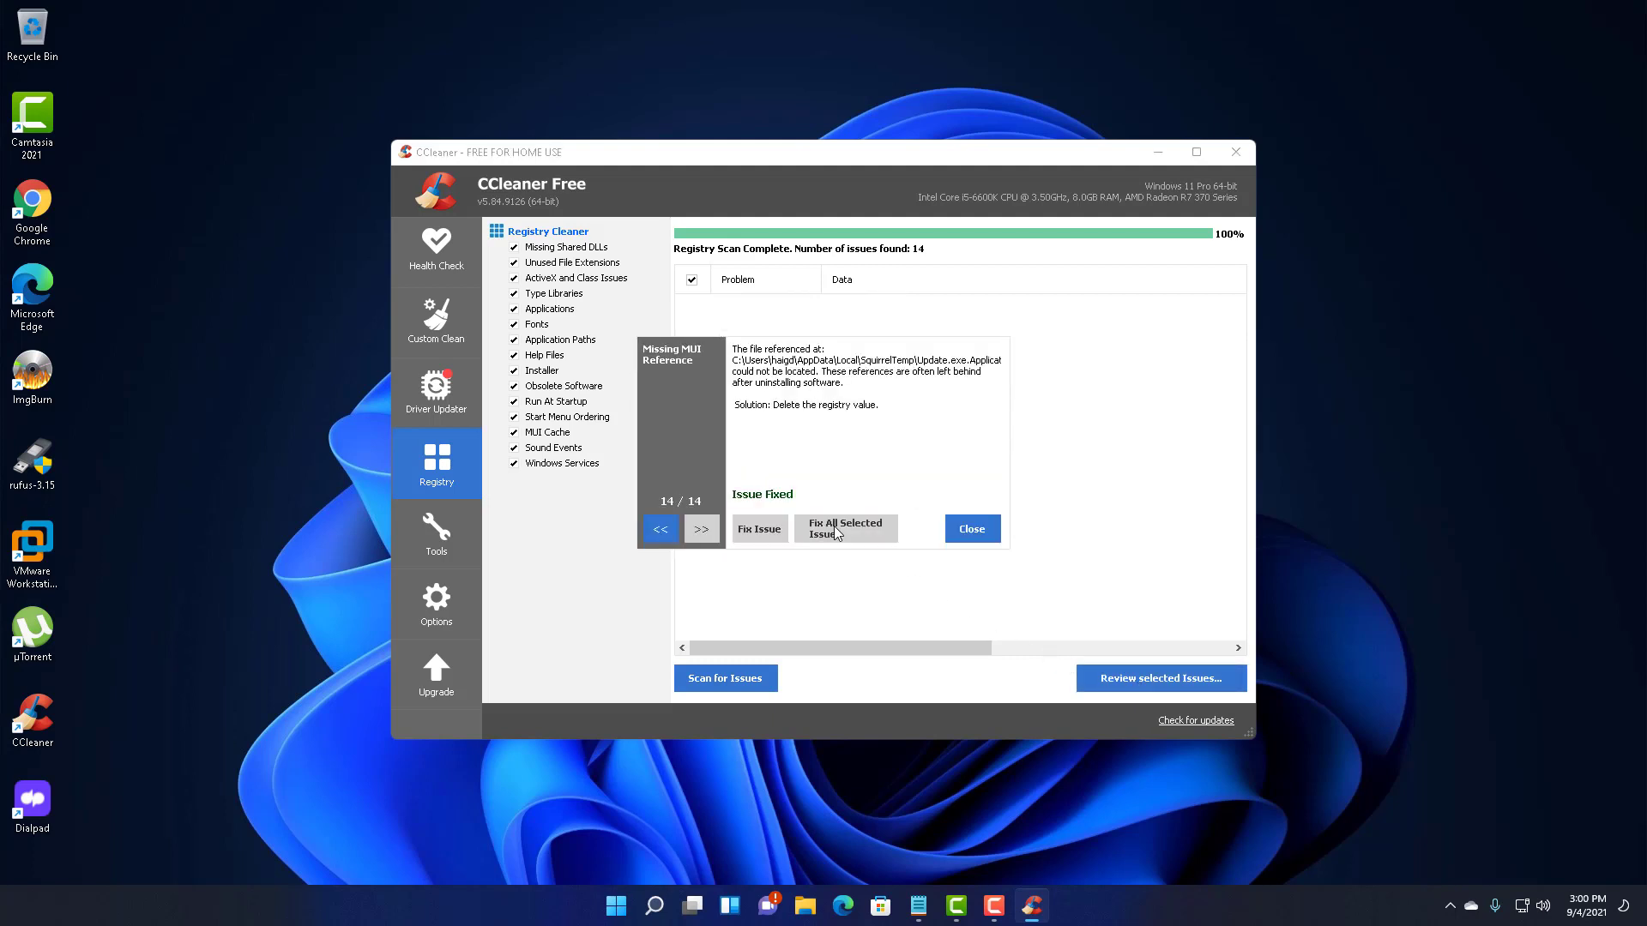
{"action": "left_click", "coordinate": [961, 530]}
{"action": "left_click", "coordinate": [1238, 151]}
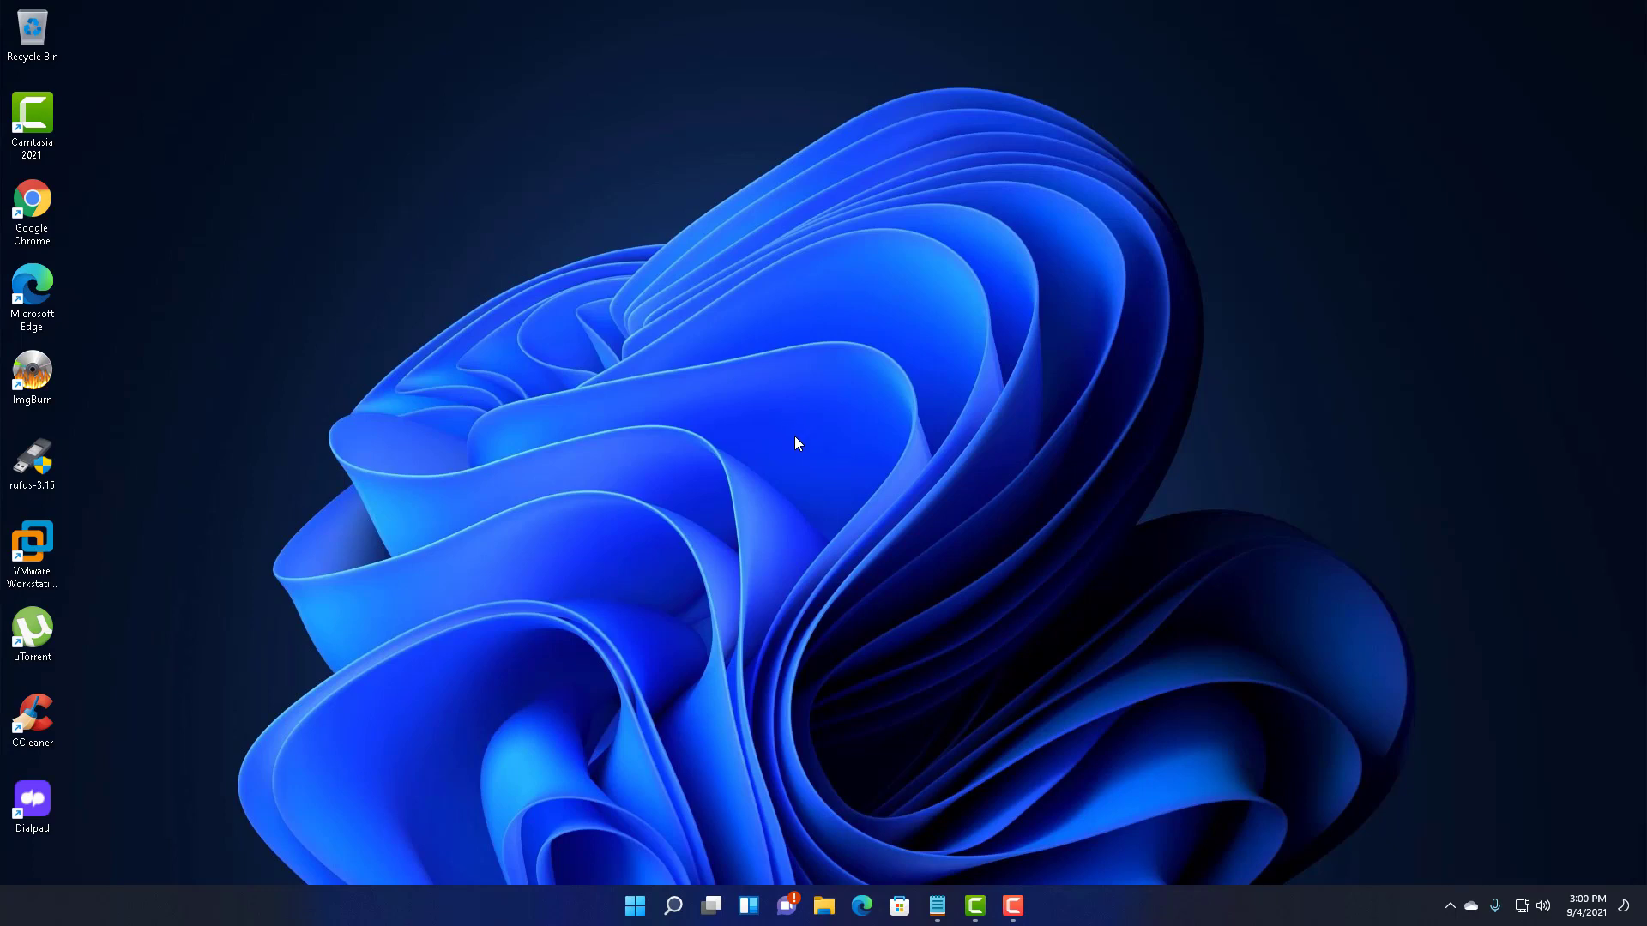
- Open Google Chrome and search Google for malwarebytes
{"action": "left_click", "coordinate": [673, 906]}
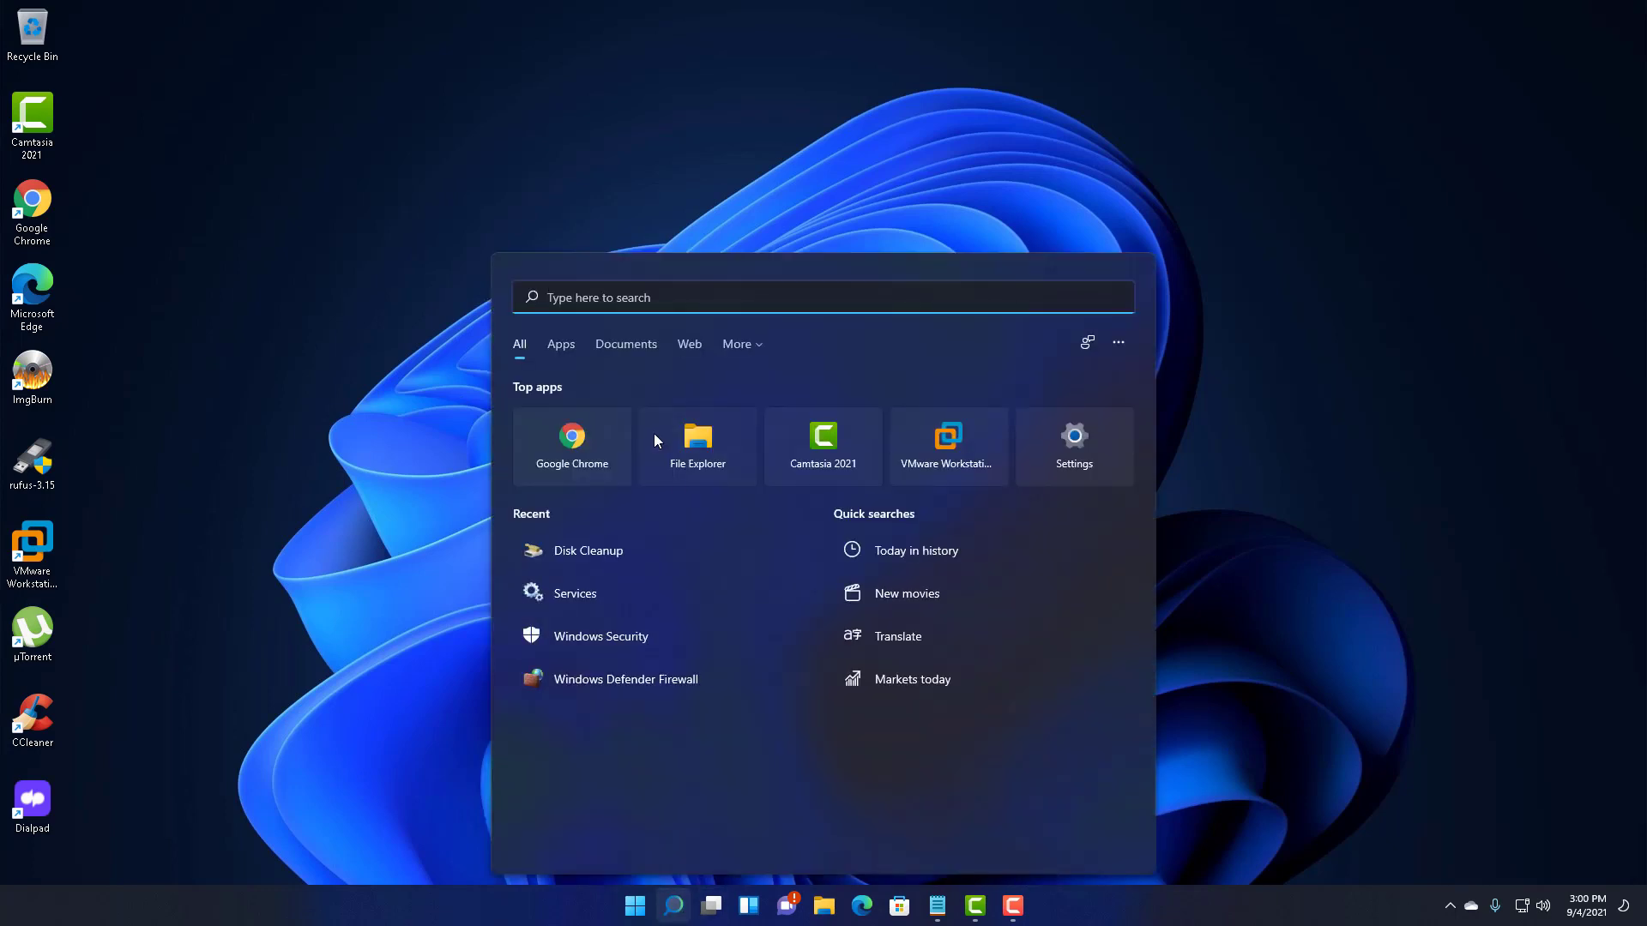
{"action": "key", "text": "Escape"}
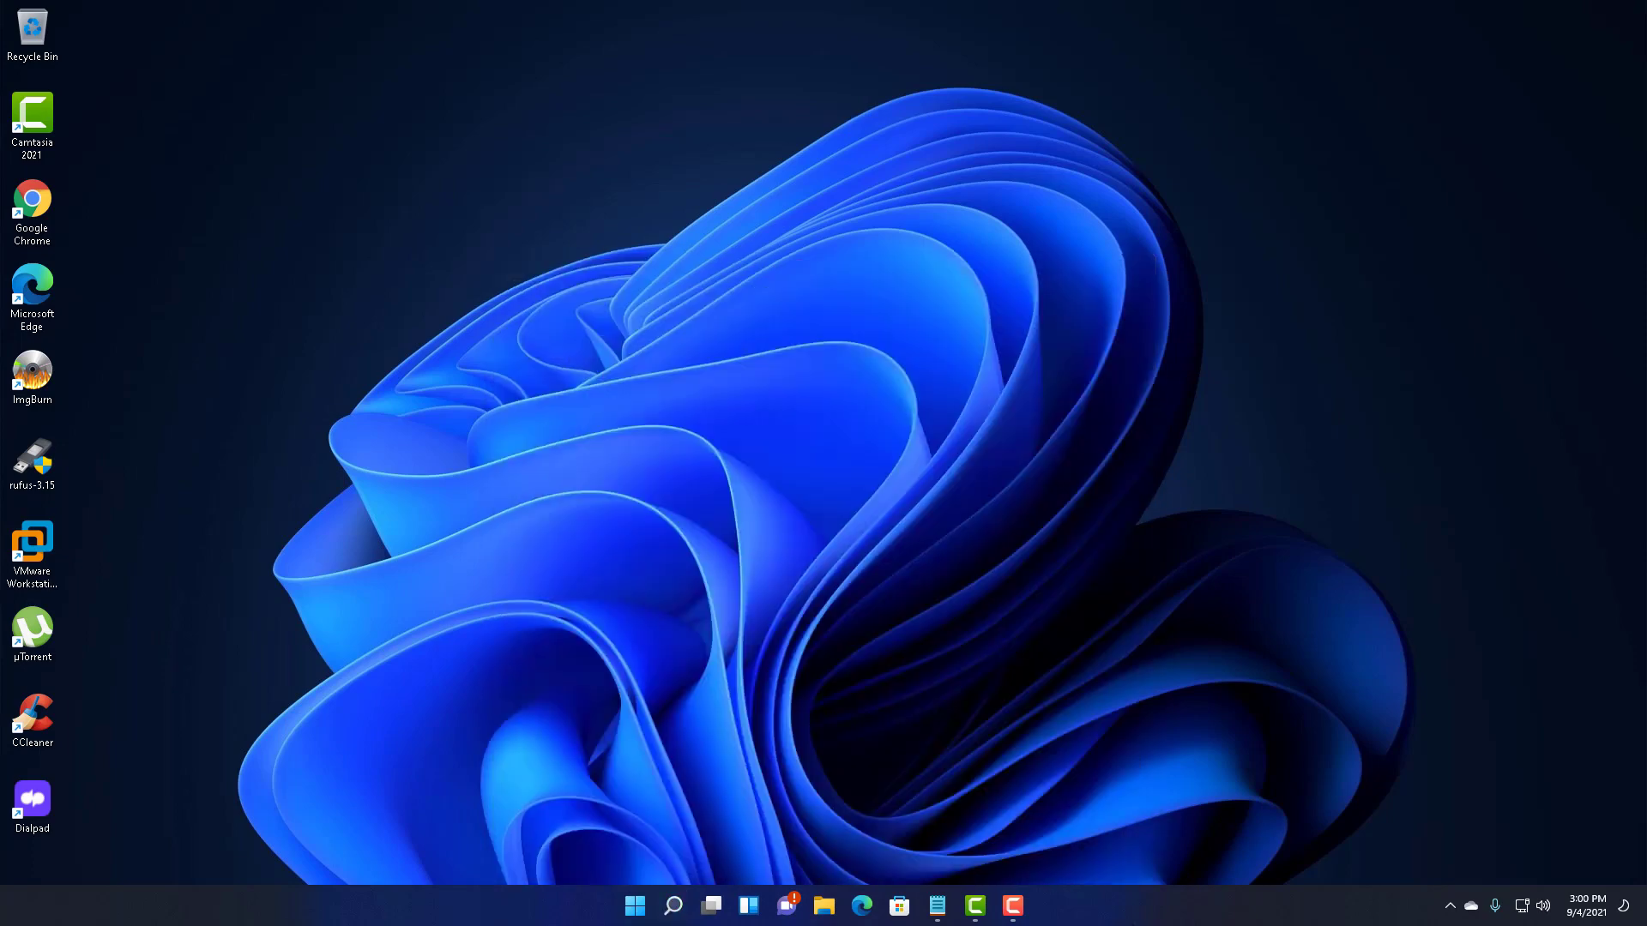
{"action": "double_click", "coordinate": [33, 221]}
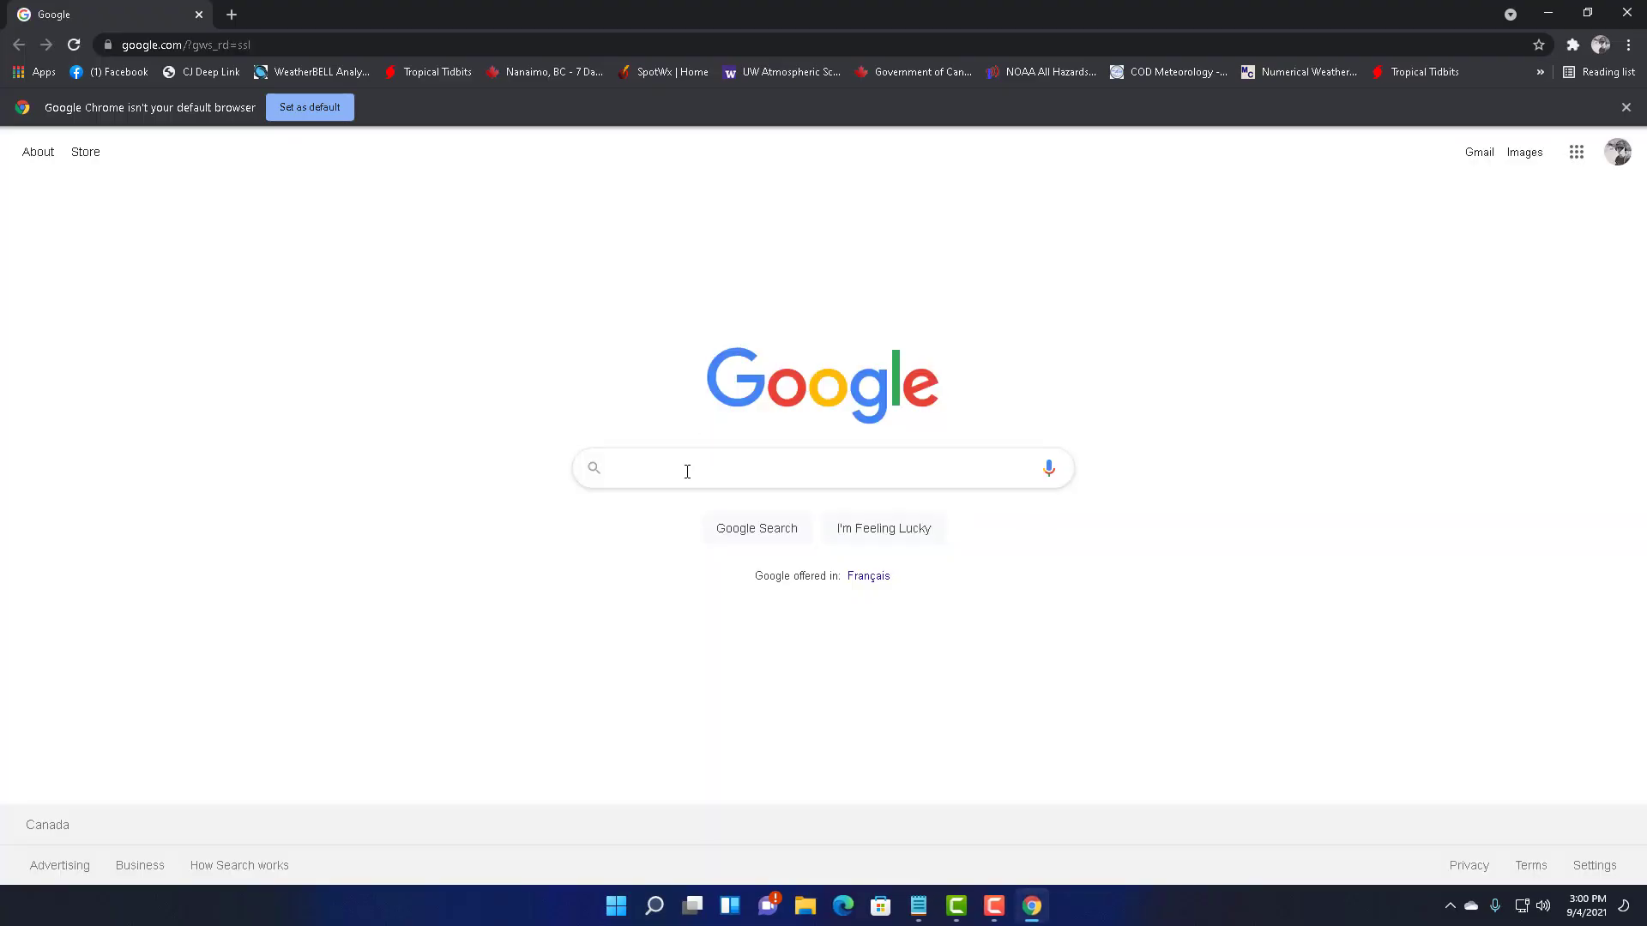
{"action": "left_click", "coordinate": [699, 468]}
{"action": "type", "text": "malware"}
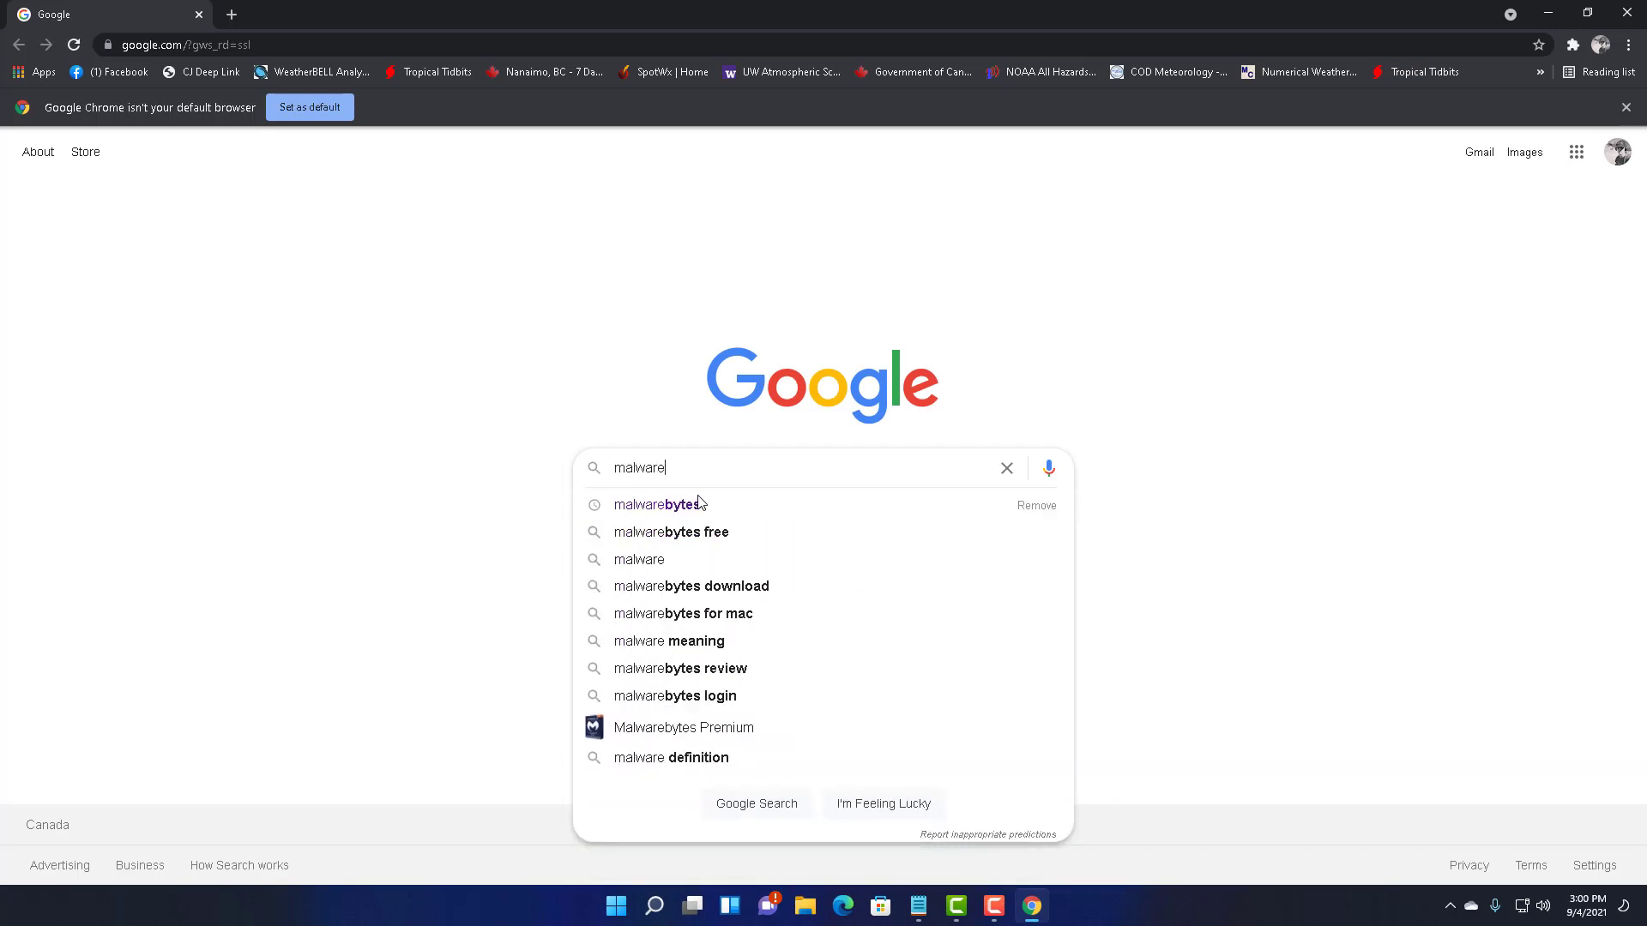
{"action": "left_click", "coordinate": [769, 503]}
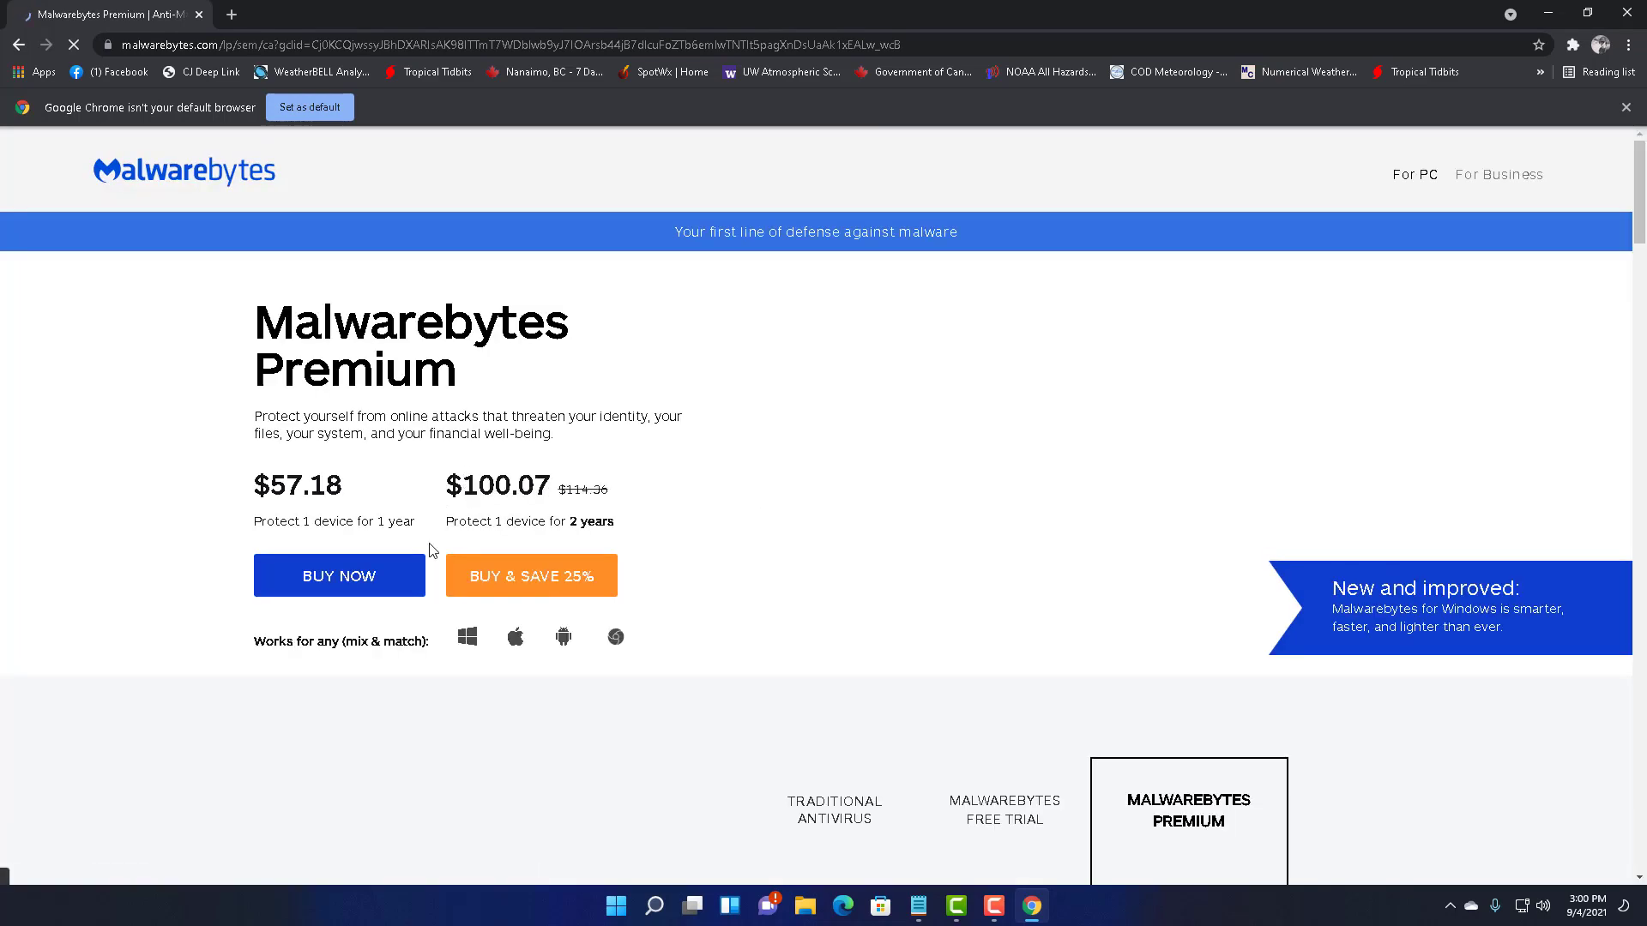
- Download the 14-day trial MBSetup.exe and install it for a Personal Computer, skipping Browser Guard
{"action": "scroll", "coordinate": [446, 514], "scroll_direction": "down", "scroll_amount": 6}
{"action": "scroll", "coordinate": [429, 556], "scroll_direction": "down", "scroll_amount": 4}
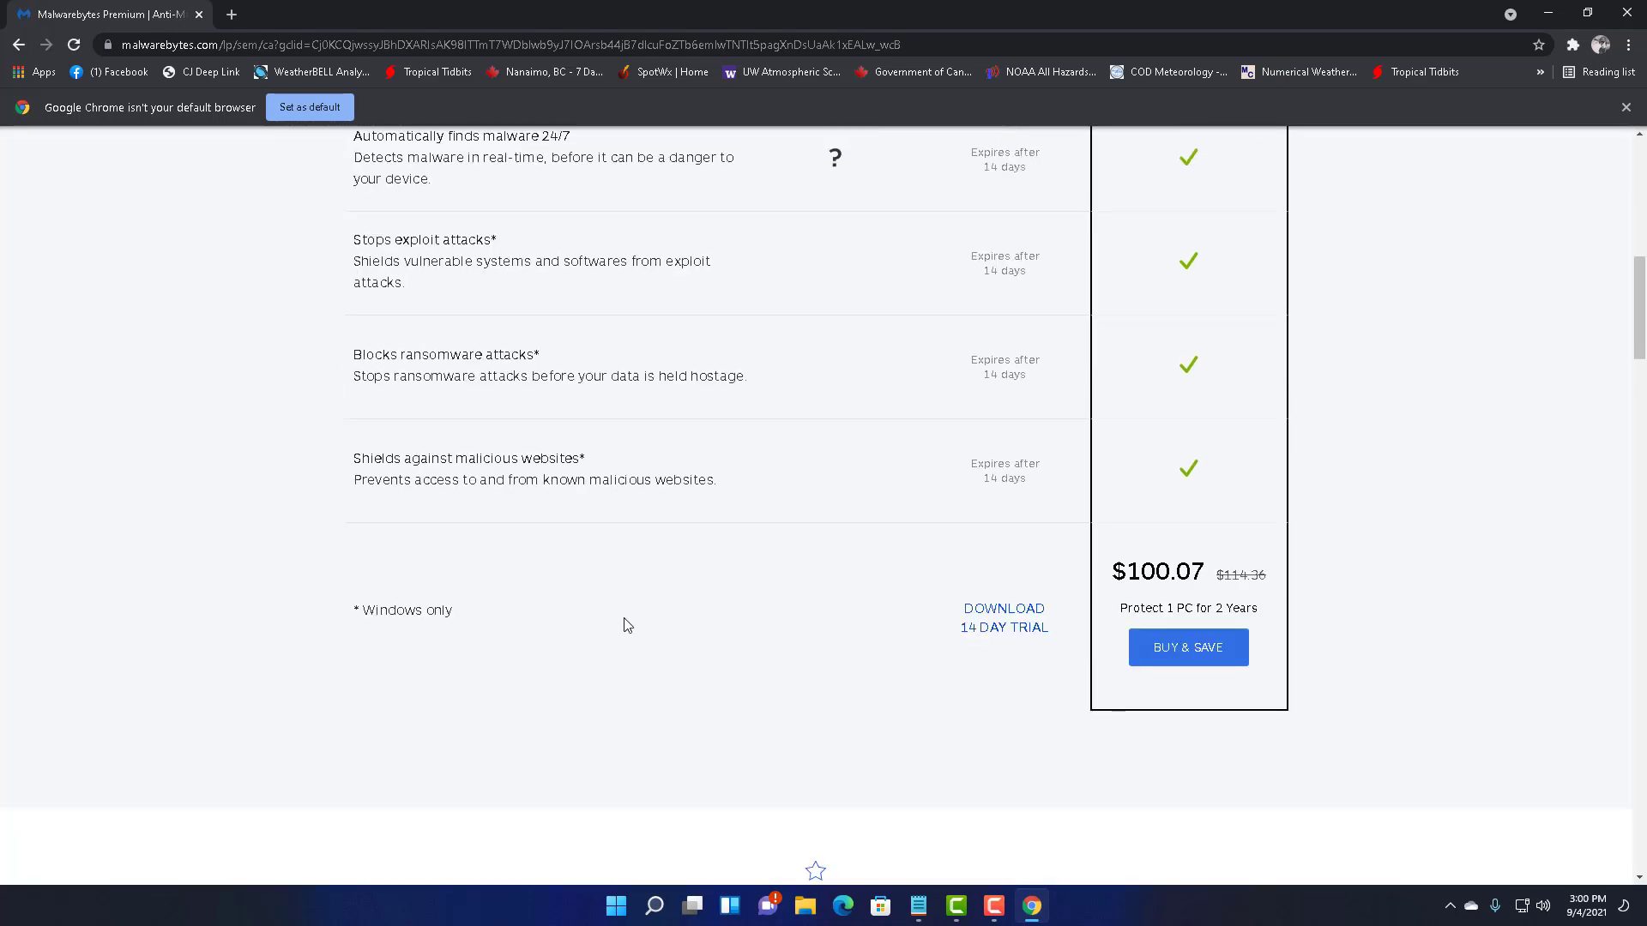
{"action": "left_click", "coordinate": [999, 630]}
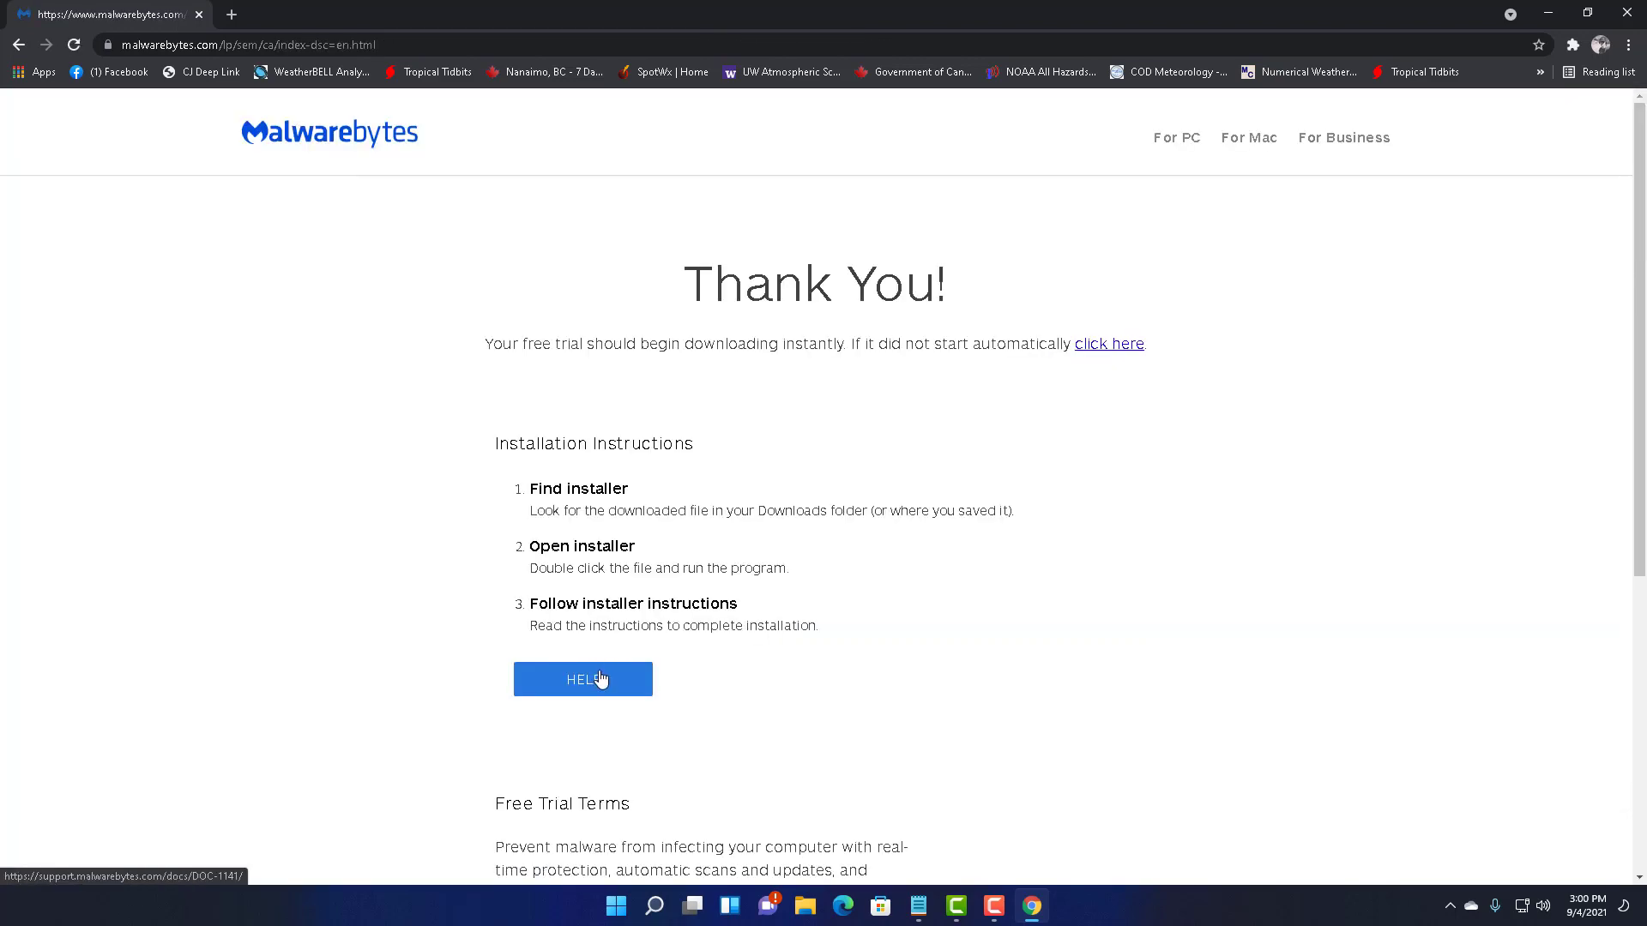
{"action": "scroll", "coordinate": [600, 678], "scroll_direction": "down", "scroll_amount": 3}
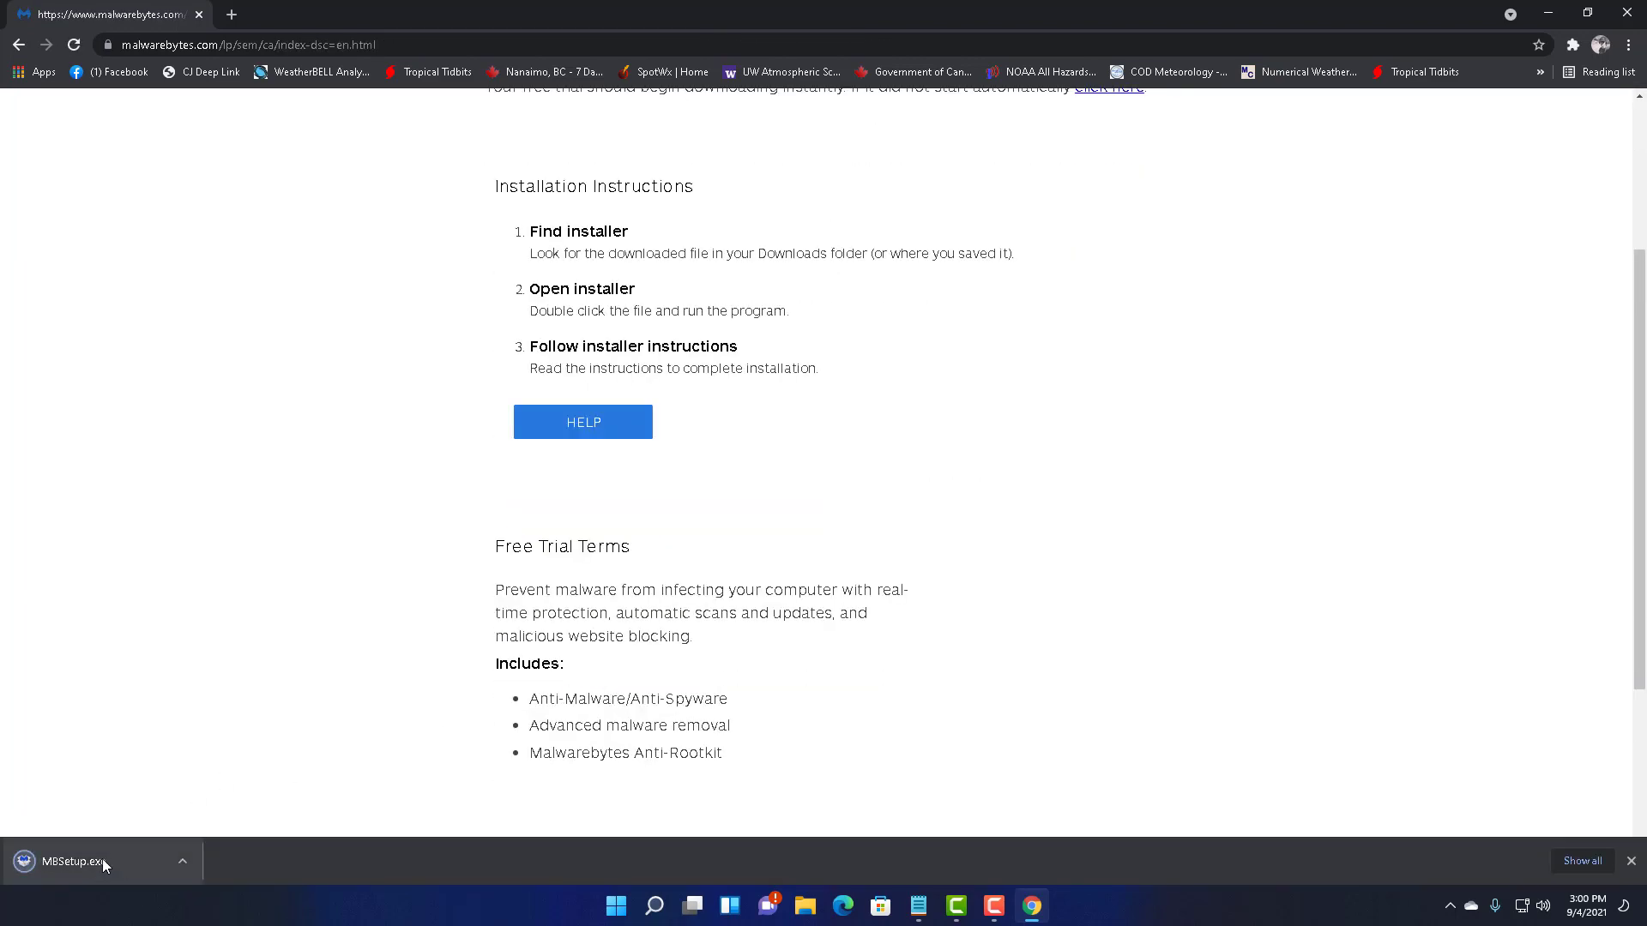
{"action": "left_click", "coordinate": [103, 862]}
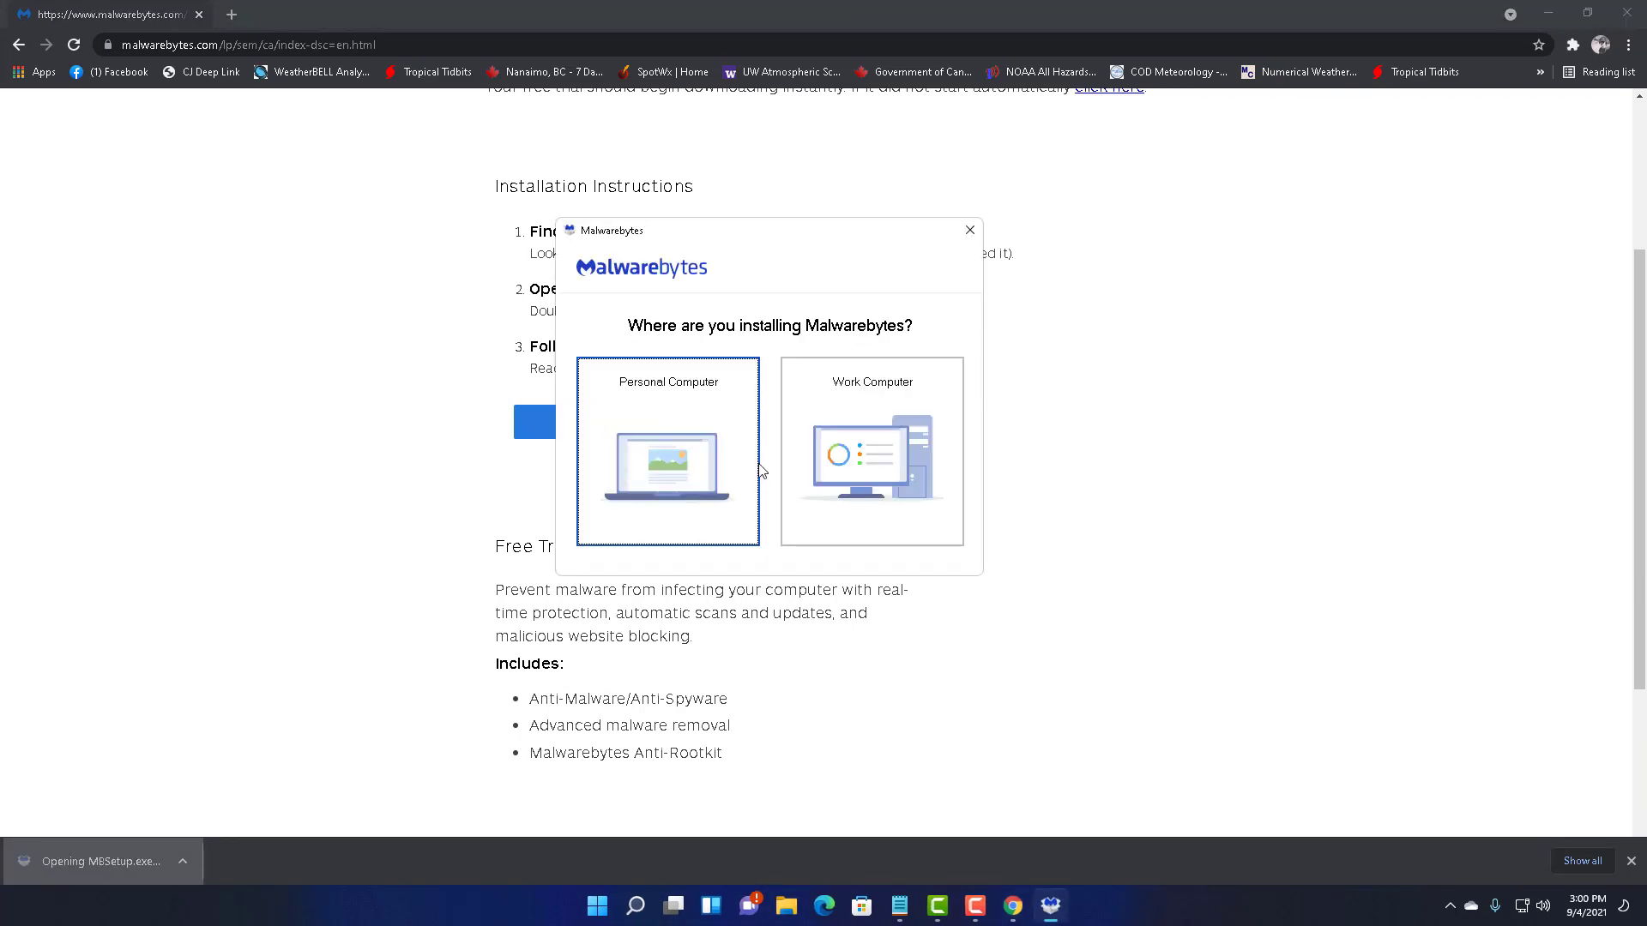
{"action": "left_click", "coordinate": [709, 442]}
{"action": "left_click", "coordinate": [746, 432]}
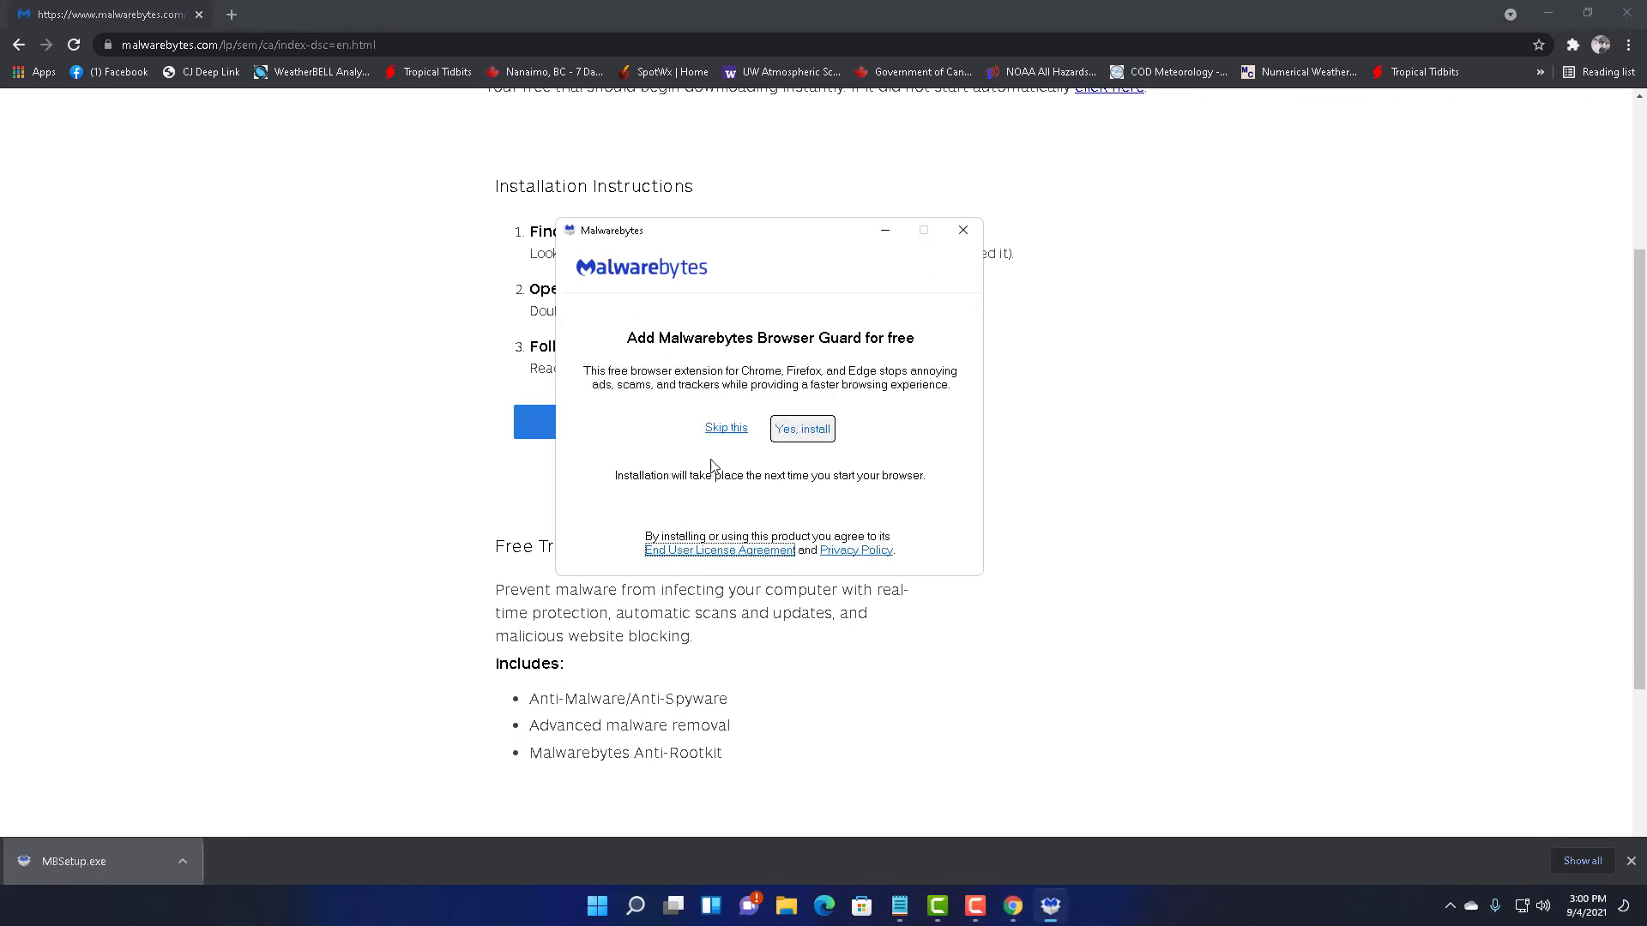
{"action": "left_click", "coordinate": [732, 432]}
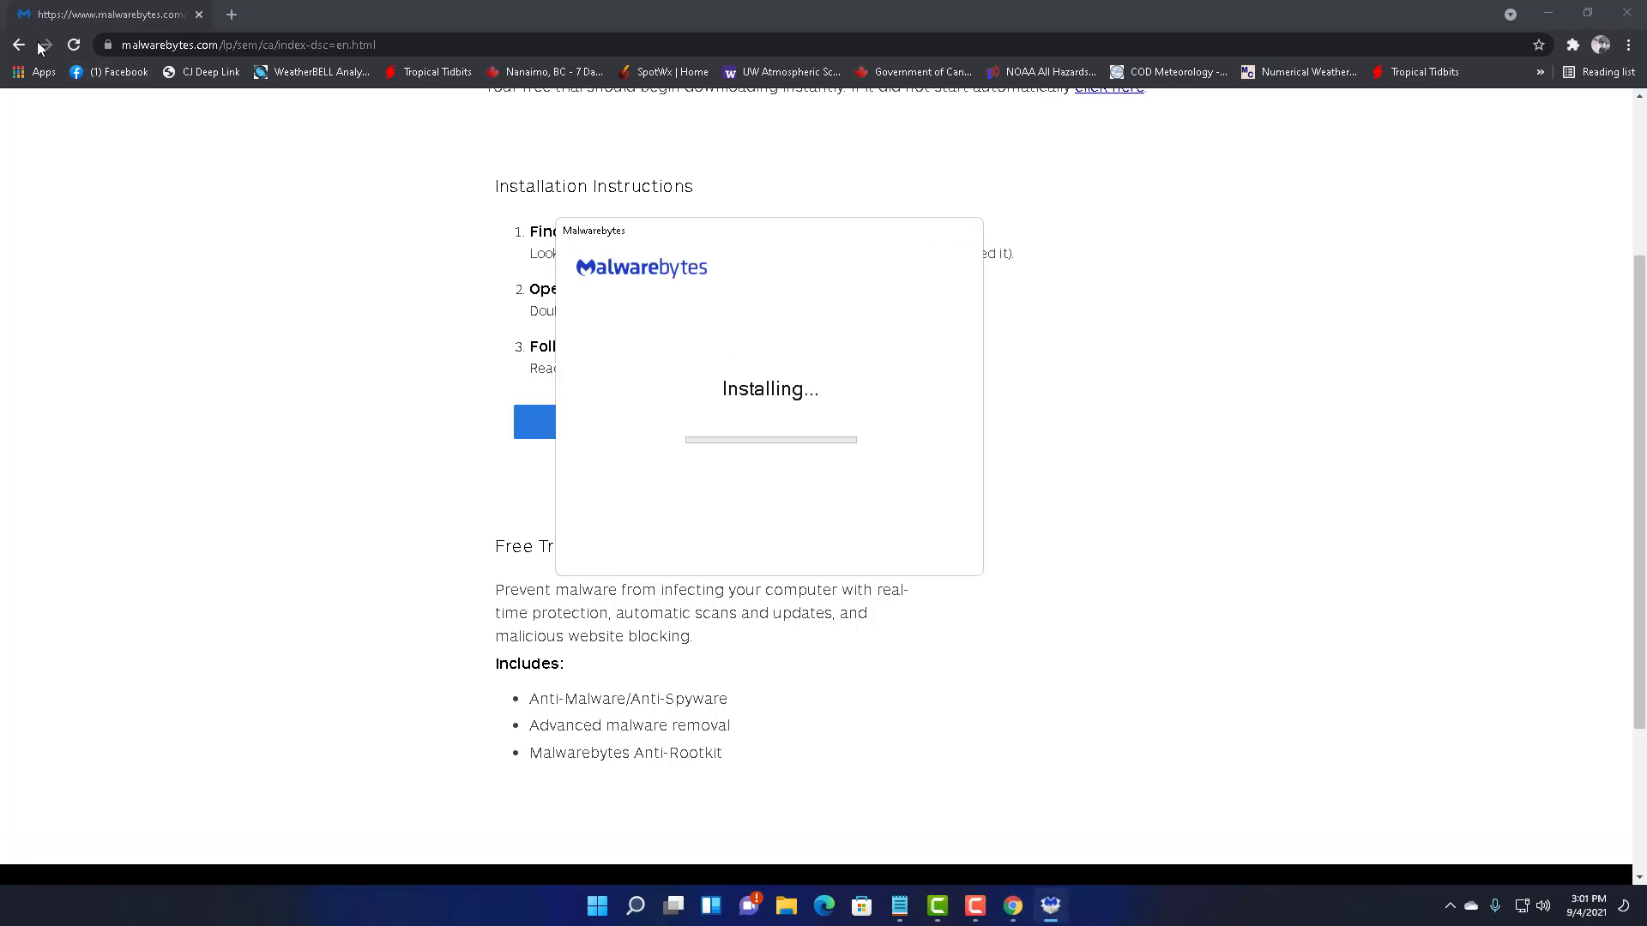
{"action": "scroll", "coordinate": [454, 341], "scroll_direction": "up", "scroll_amount": 10}
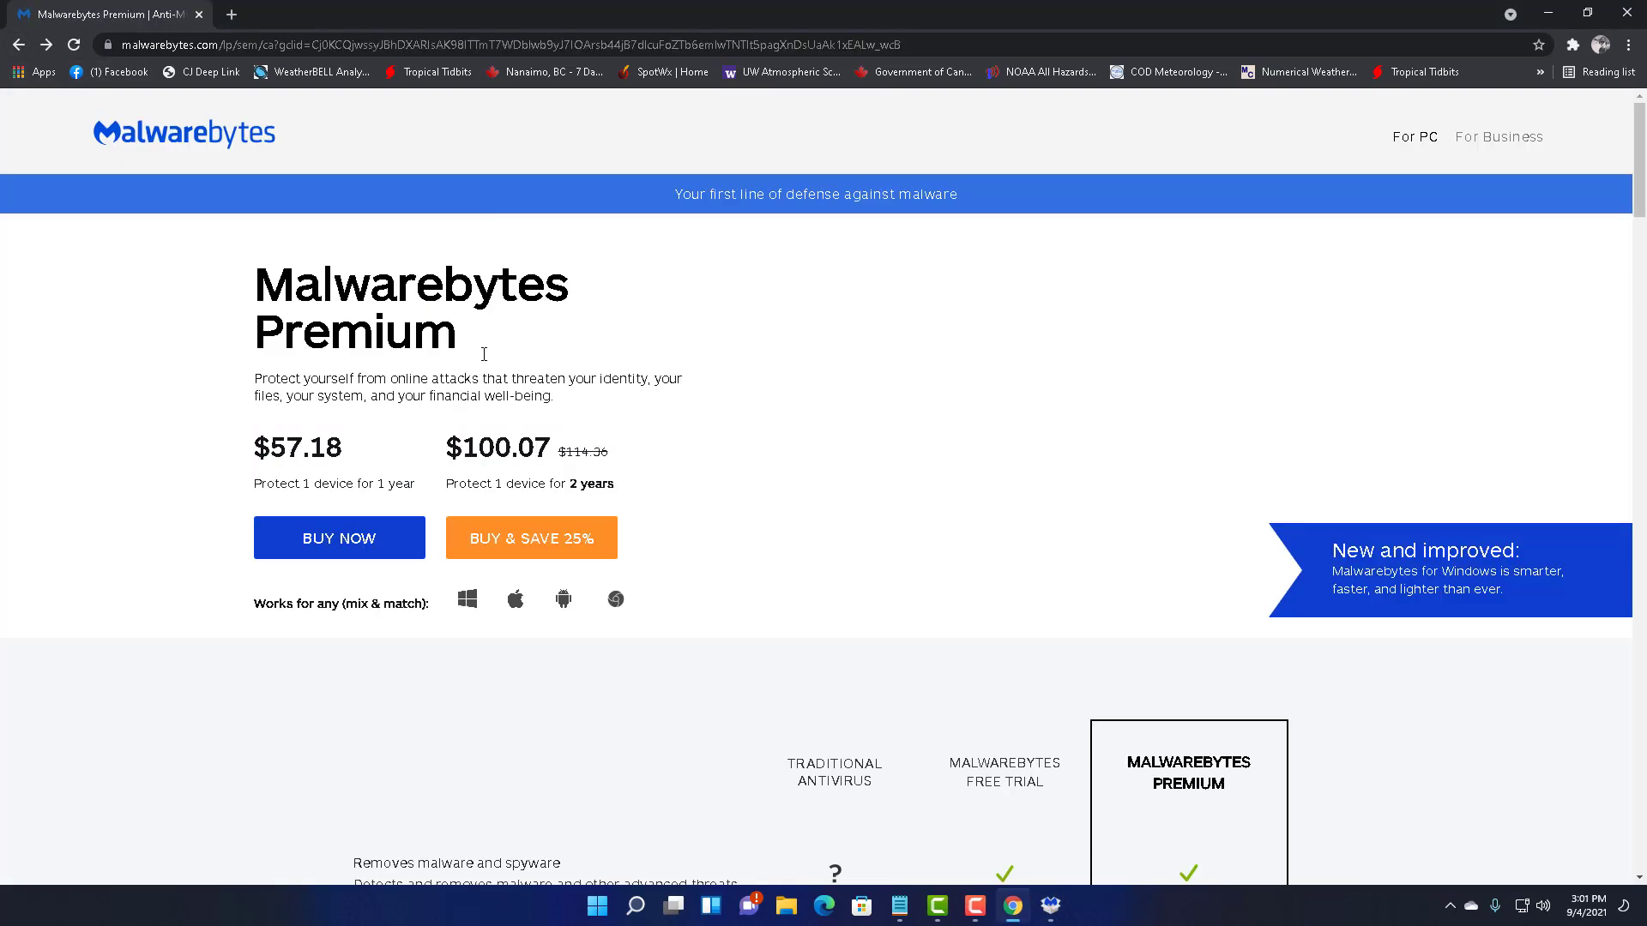
- Search adwcleaner, download it from malwarebytes.com/adwcleaner, and launch adwcleaner_8.3.0.exe
{"action": "left_click", "coordinate": [491, 44]}
{"action": "type", "text": "adwc"}
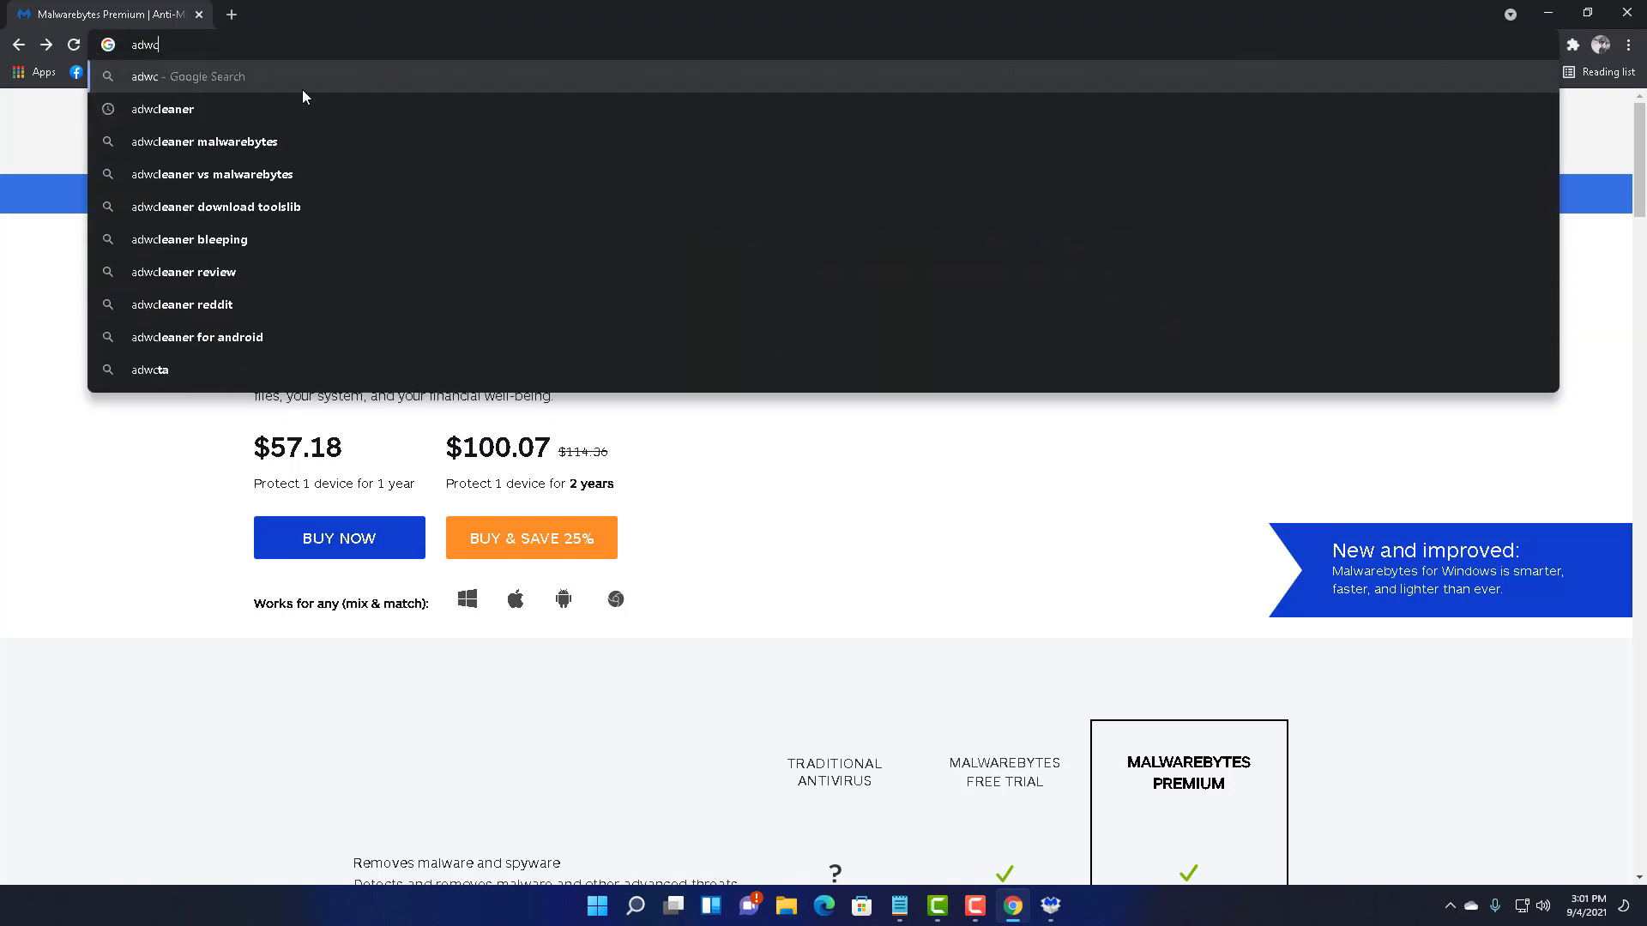
{"action": "left_click", "coordinate": [298, 103]}
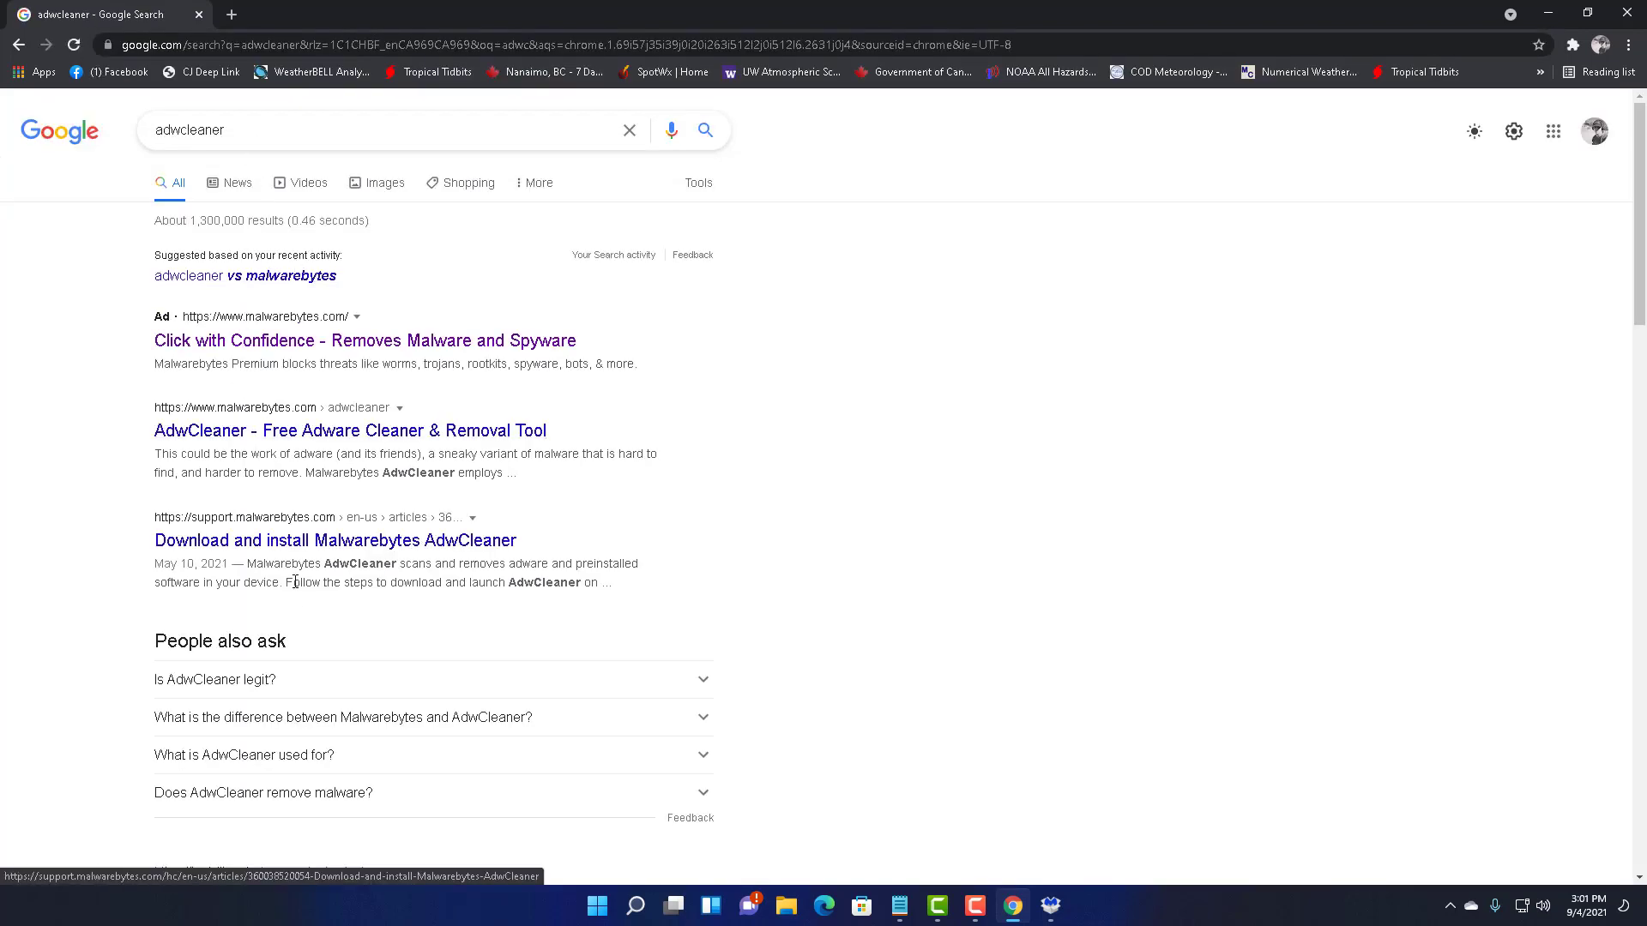
{"action": "left_click", "coordinate": [263, 343]}
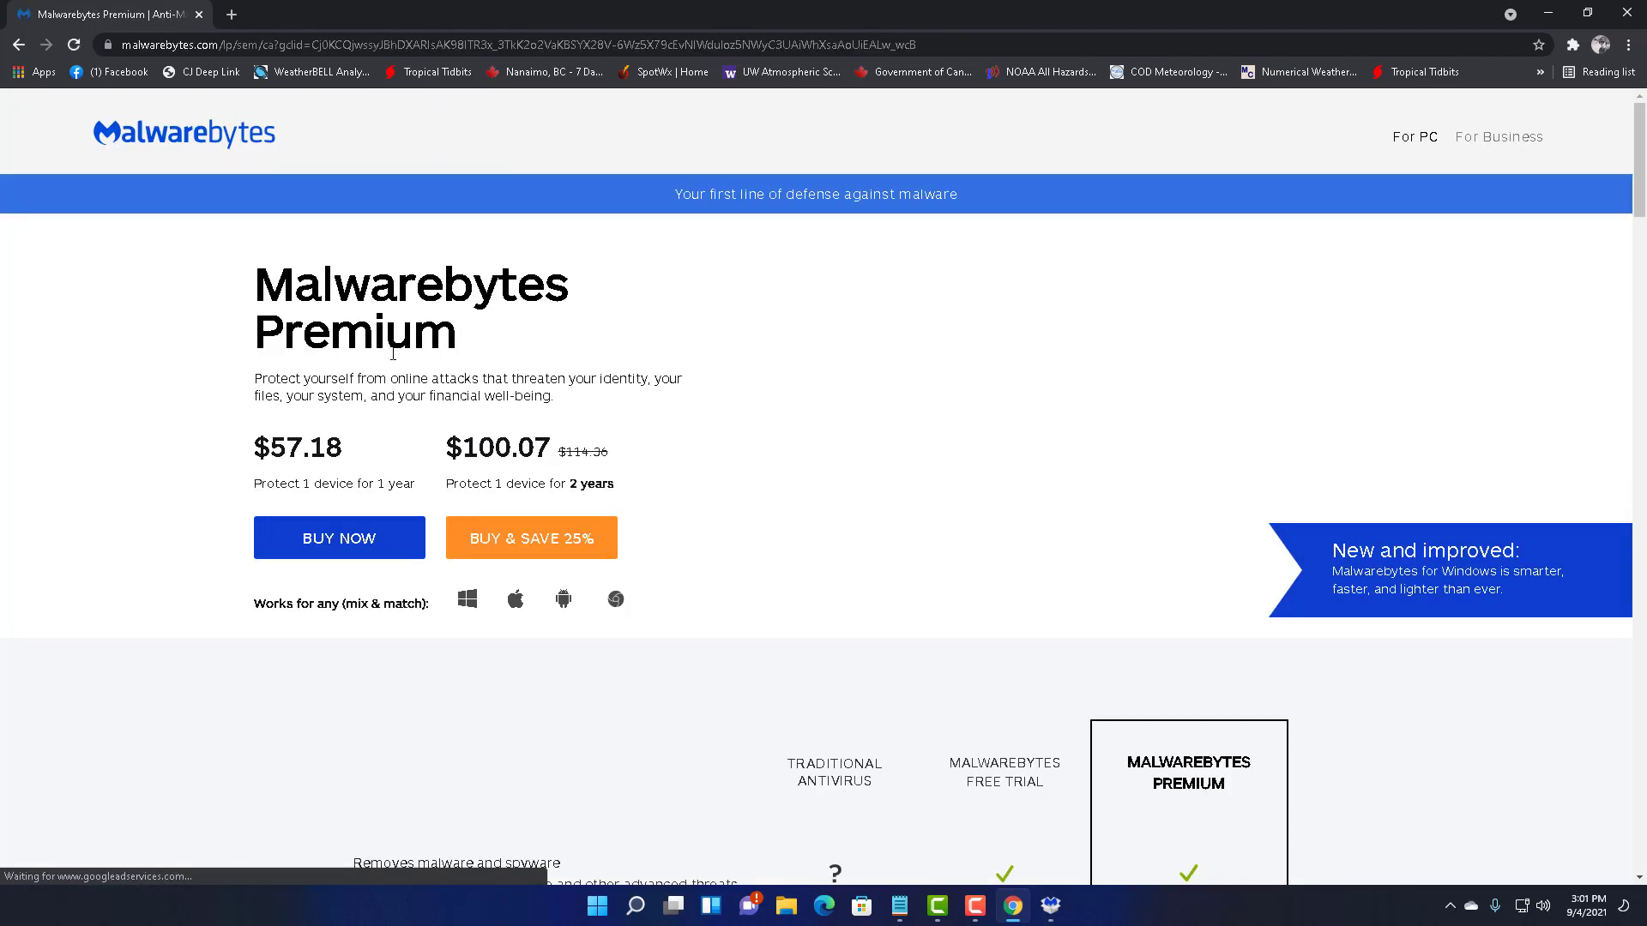
{"action": "left_click", "coordinate": [18, 45]}
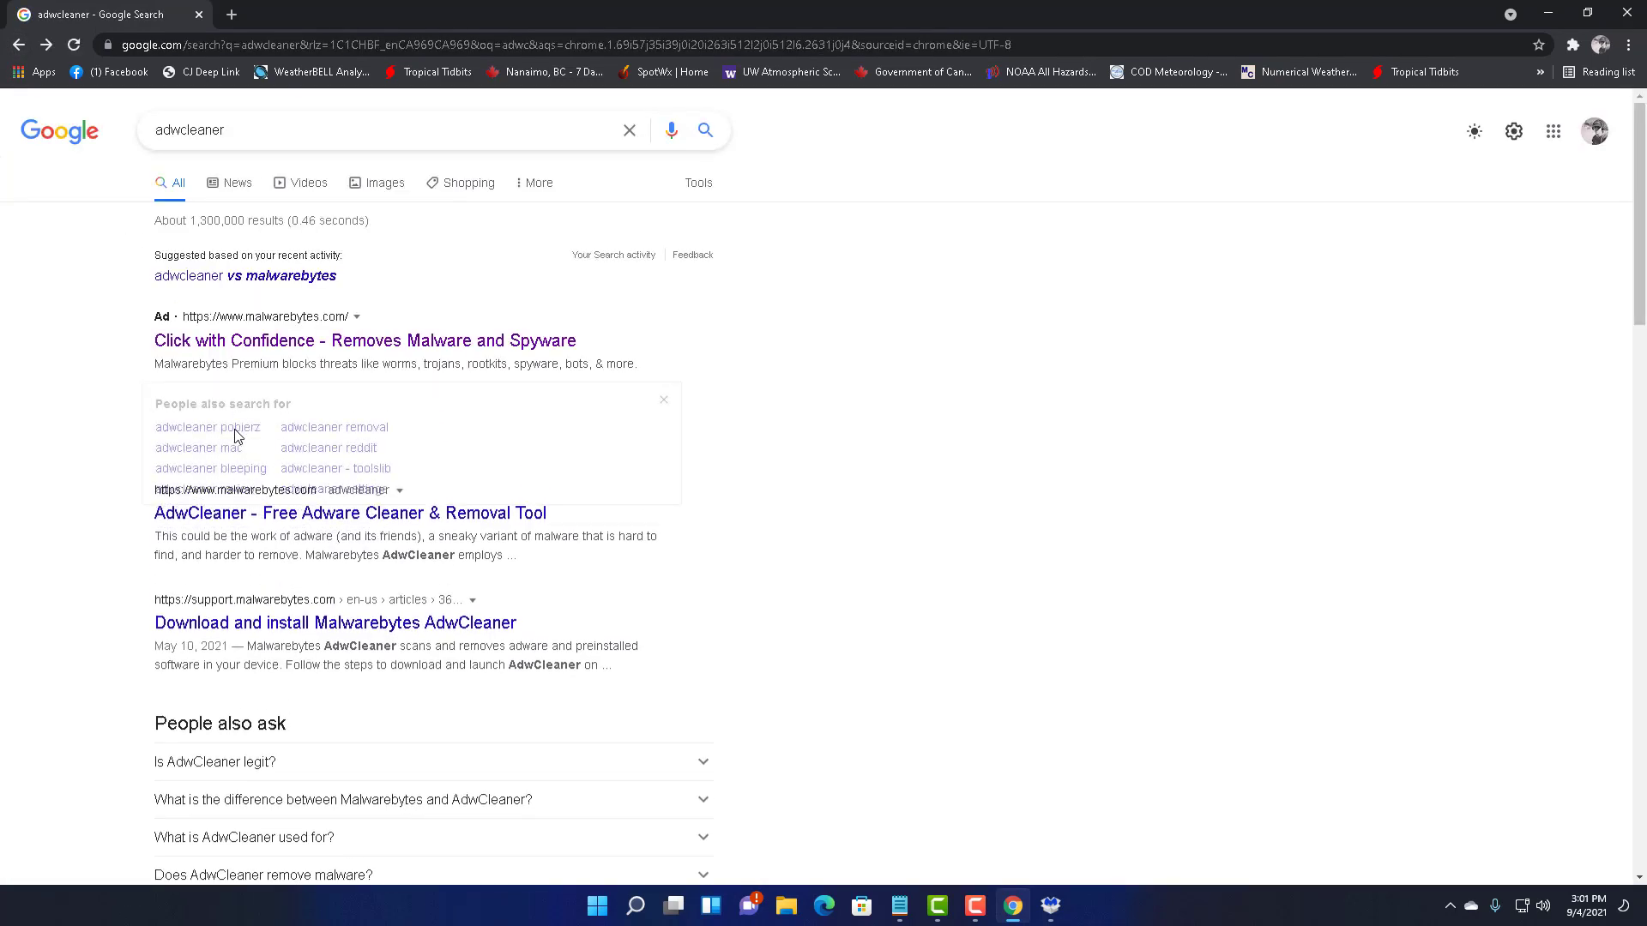
{"action": "left_click", "coordinate": [315, 566]}
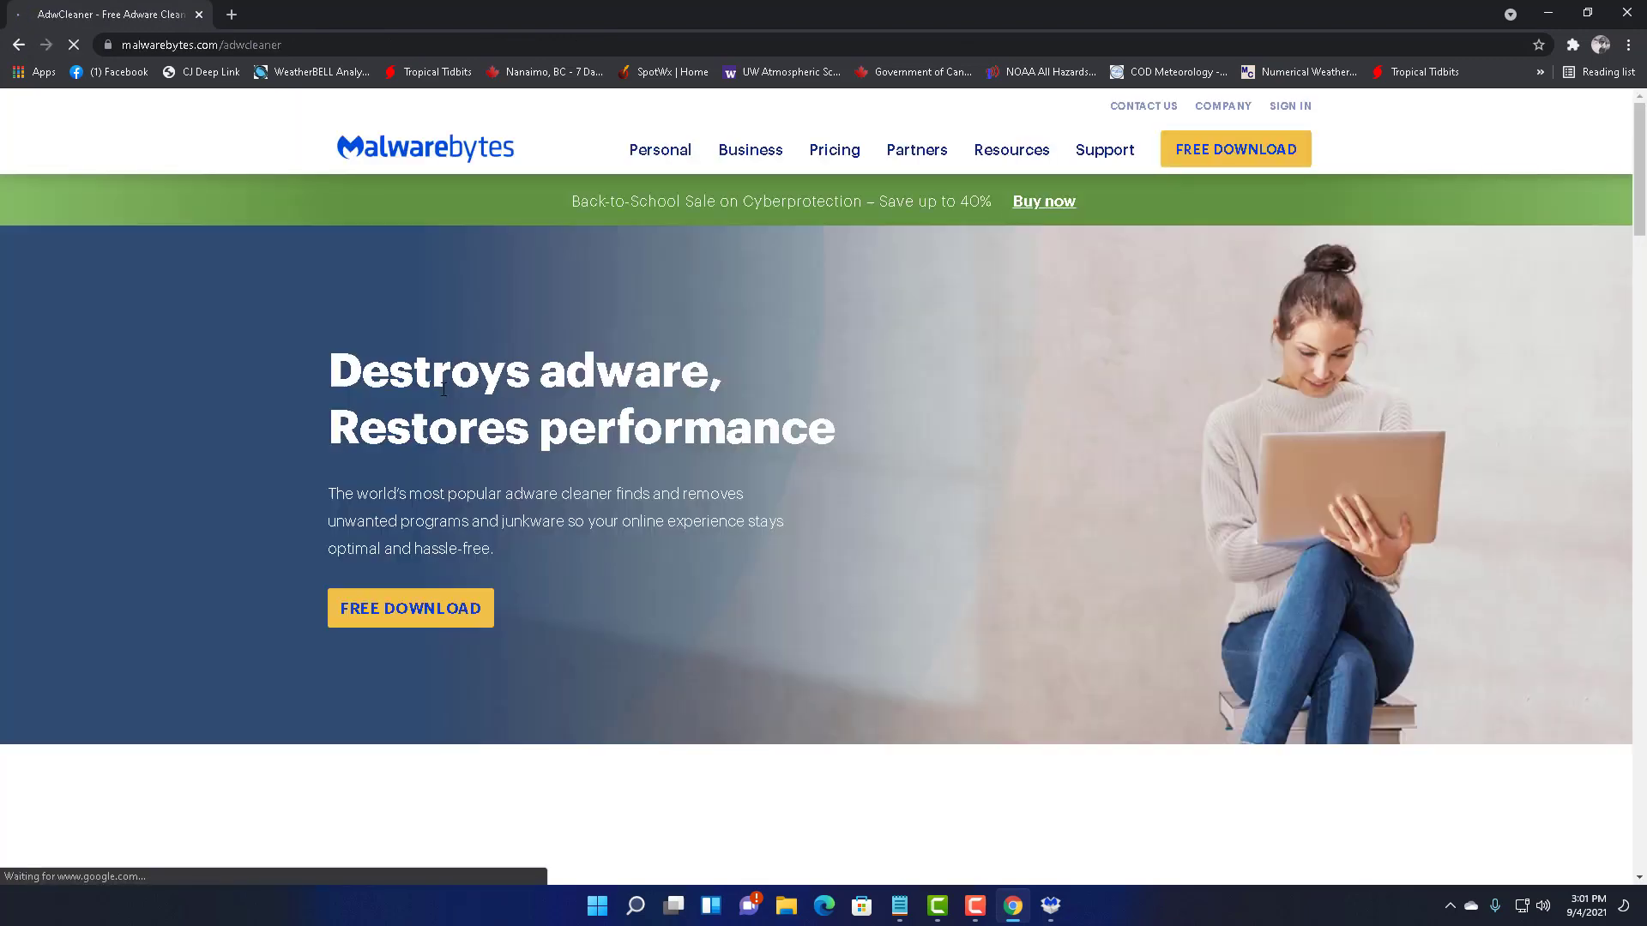
{"action": "left_click", "coordinate": [433, 621]}
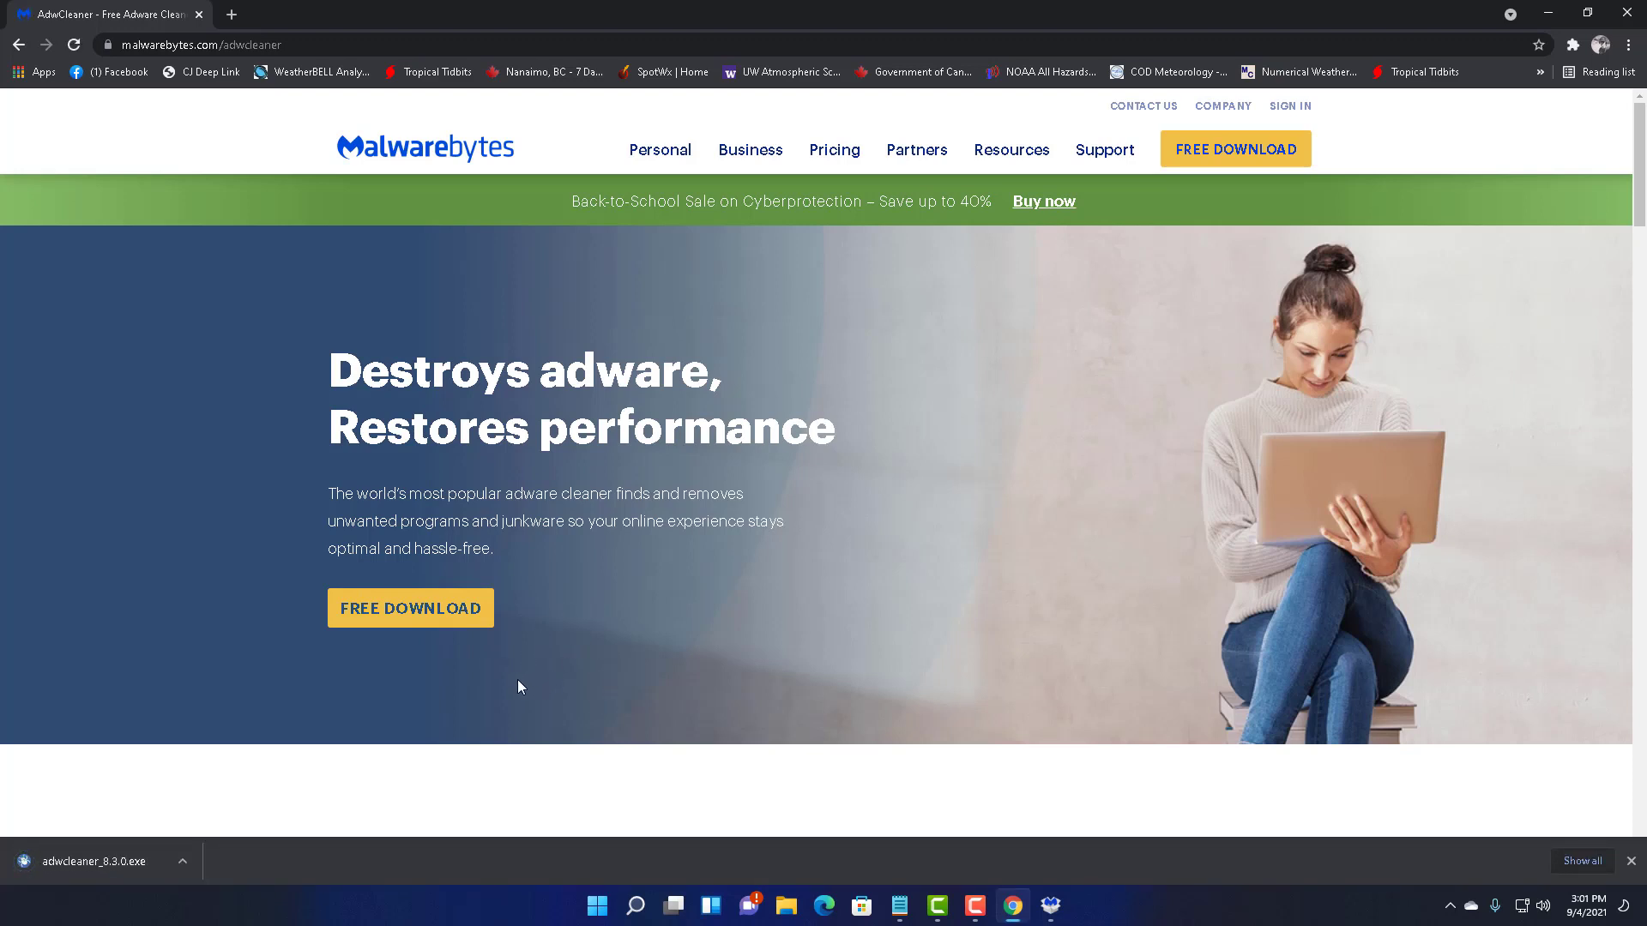
{"action": "left_click", "coordinate": [89, 866]}
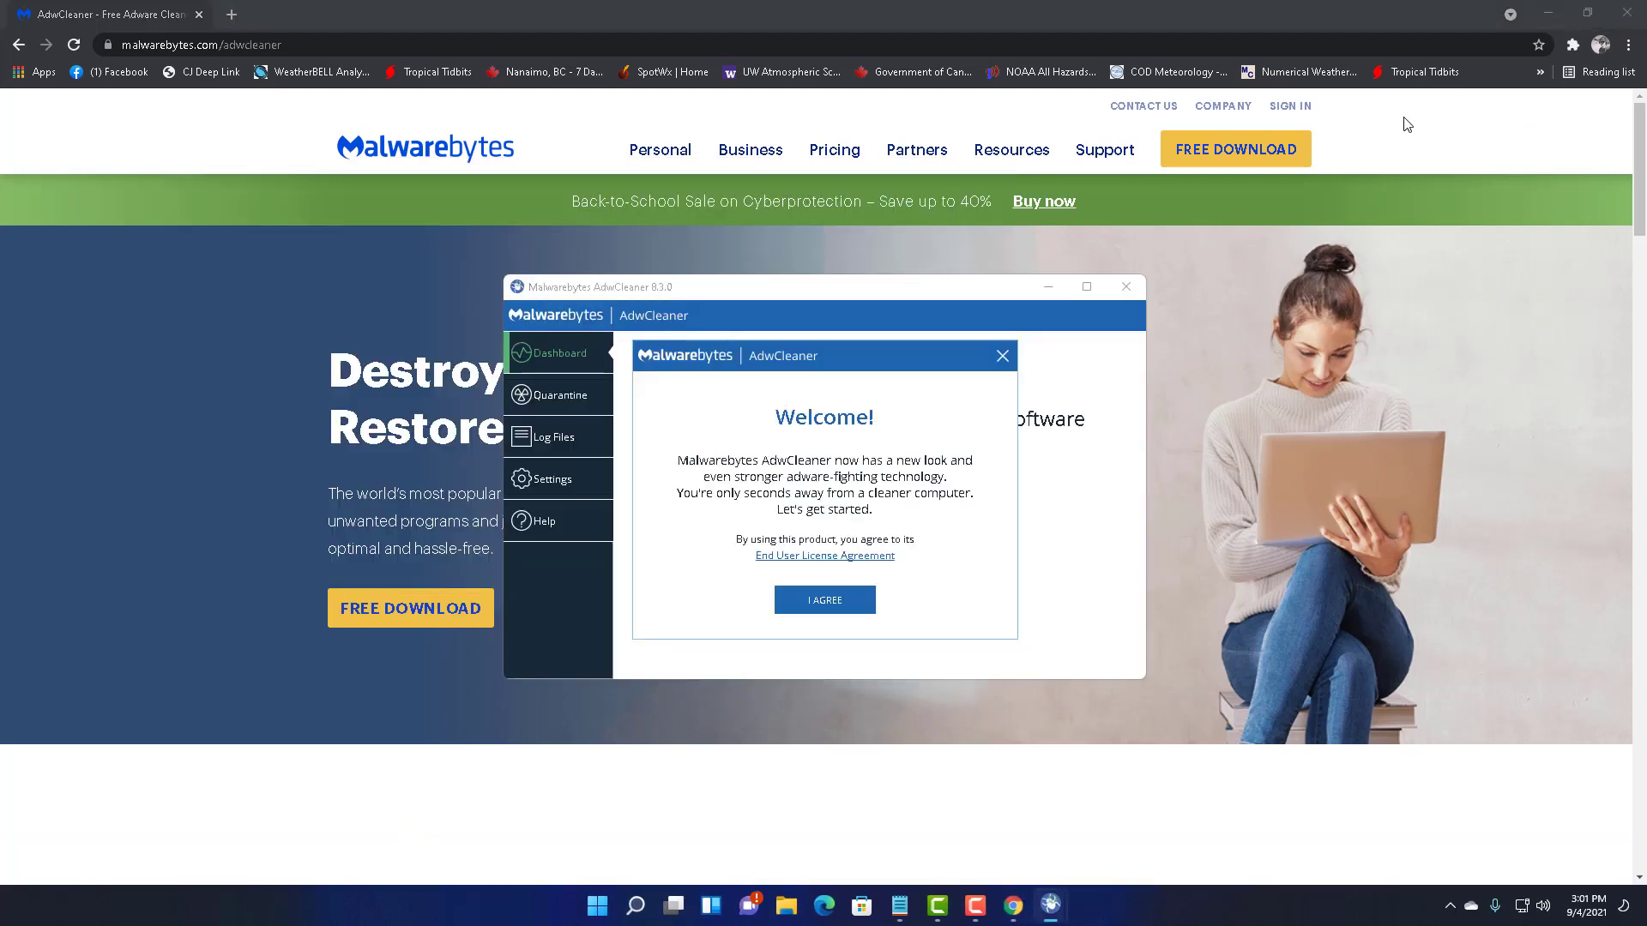
- Accept the AdwCleaner license, run an adware scan, then close AdwCleaner and Malwarebytes Free
{"action": "left_click", "coordinate": [804, 618]}
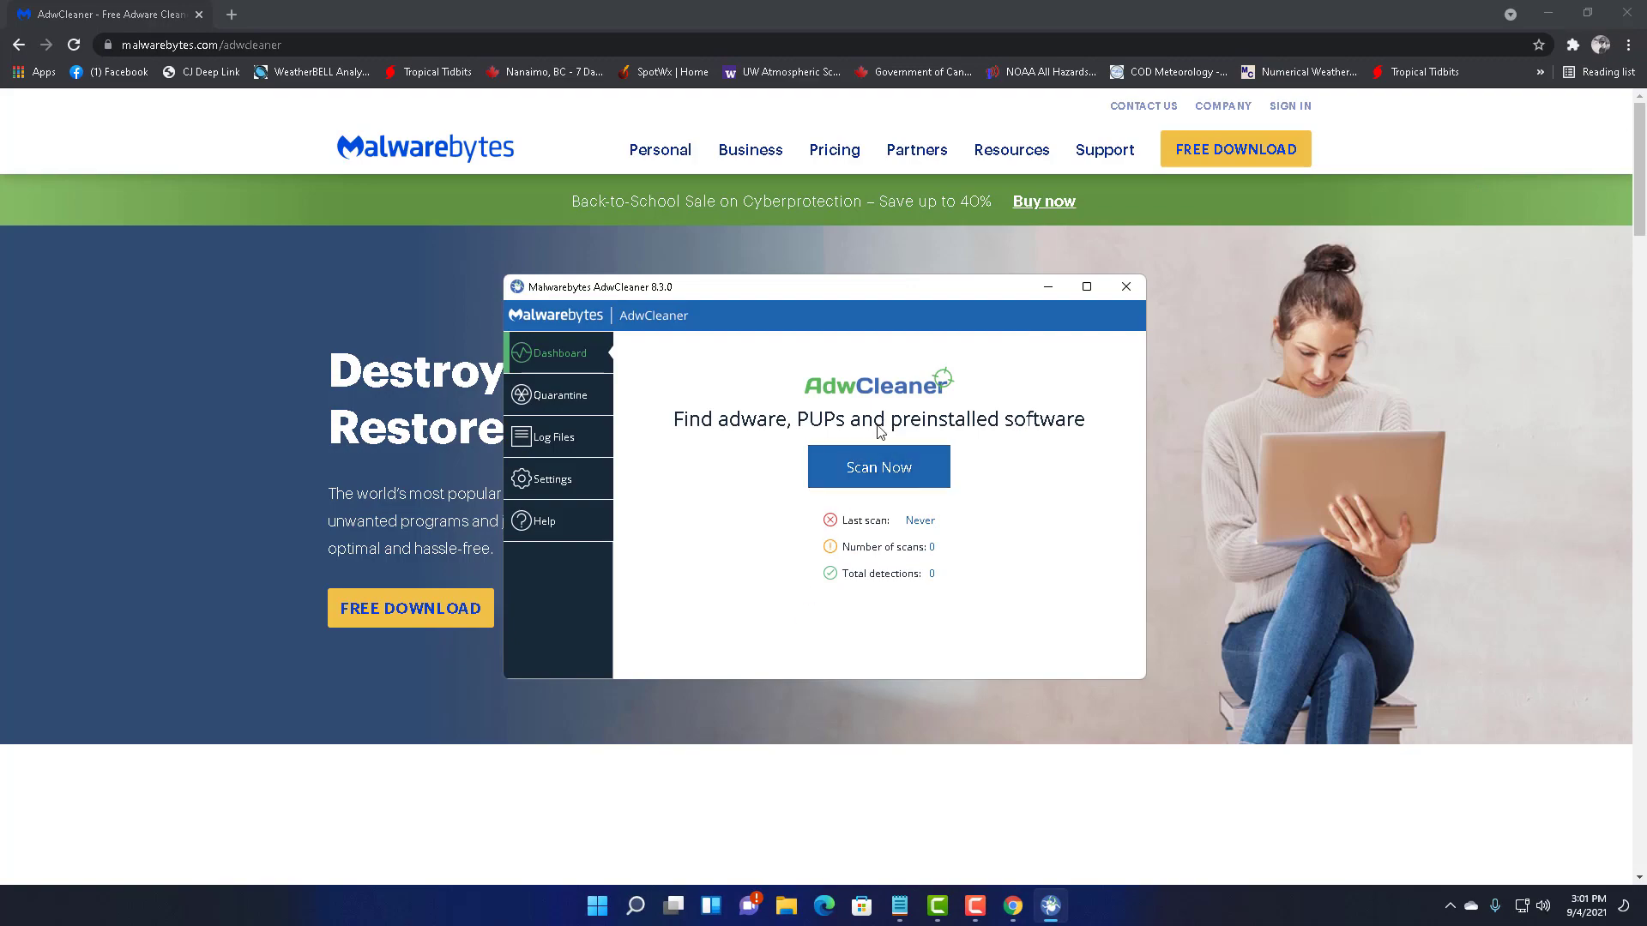
{"action": "left_click", "coordinate": [1561, 13]}
{"action": "left_click", "coordinate": [1561, 13]}
{"action": "left_click", "coordinate": [879, 468]}
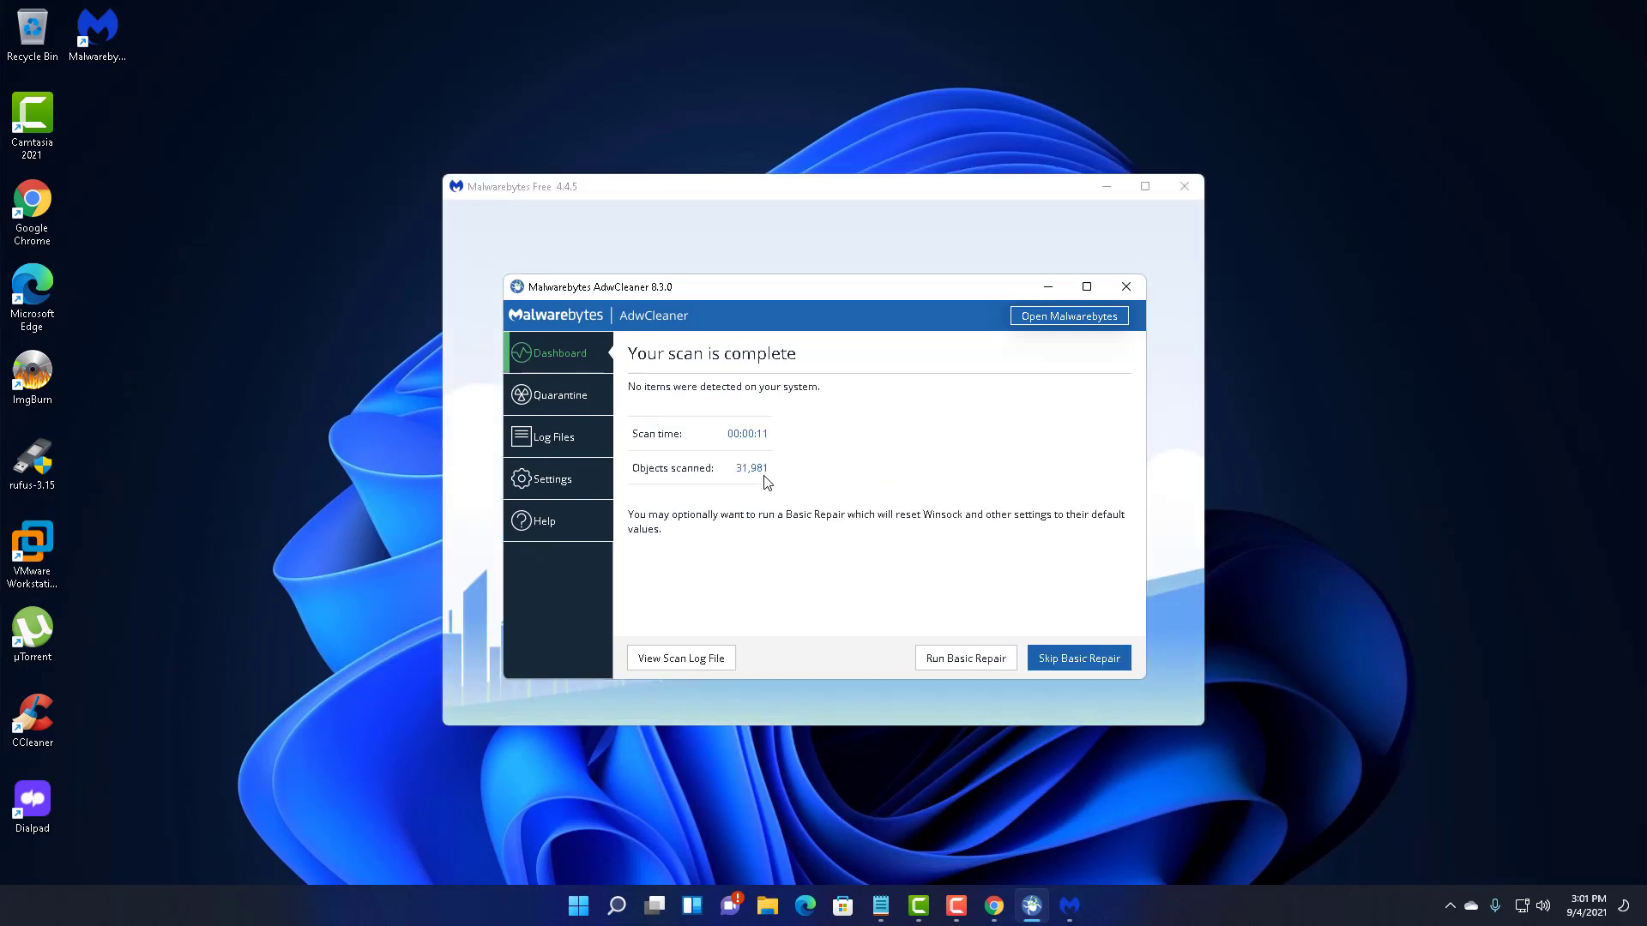
{"action": "left_click", "coordinate": [1127, 287]}
{"action": "left_click", "coordinate": [1184, 186]}
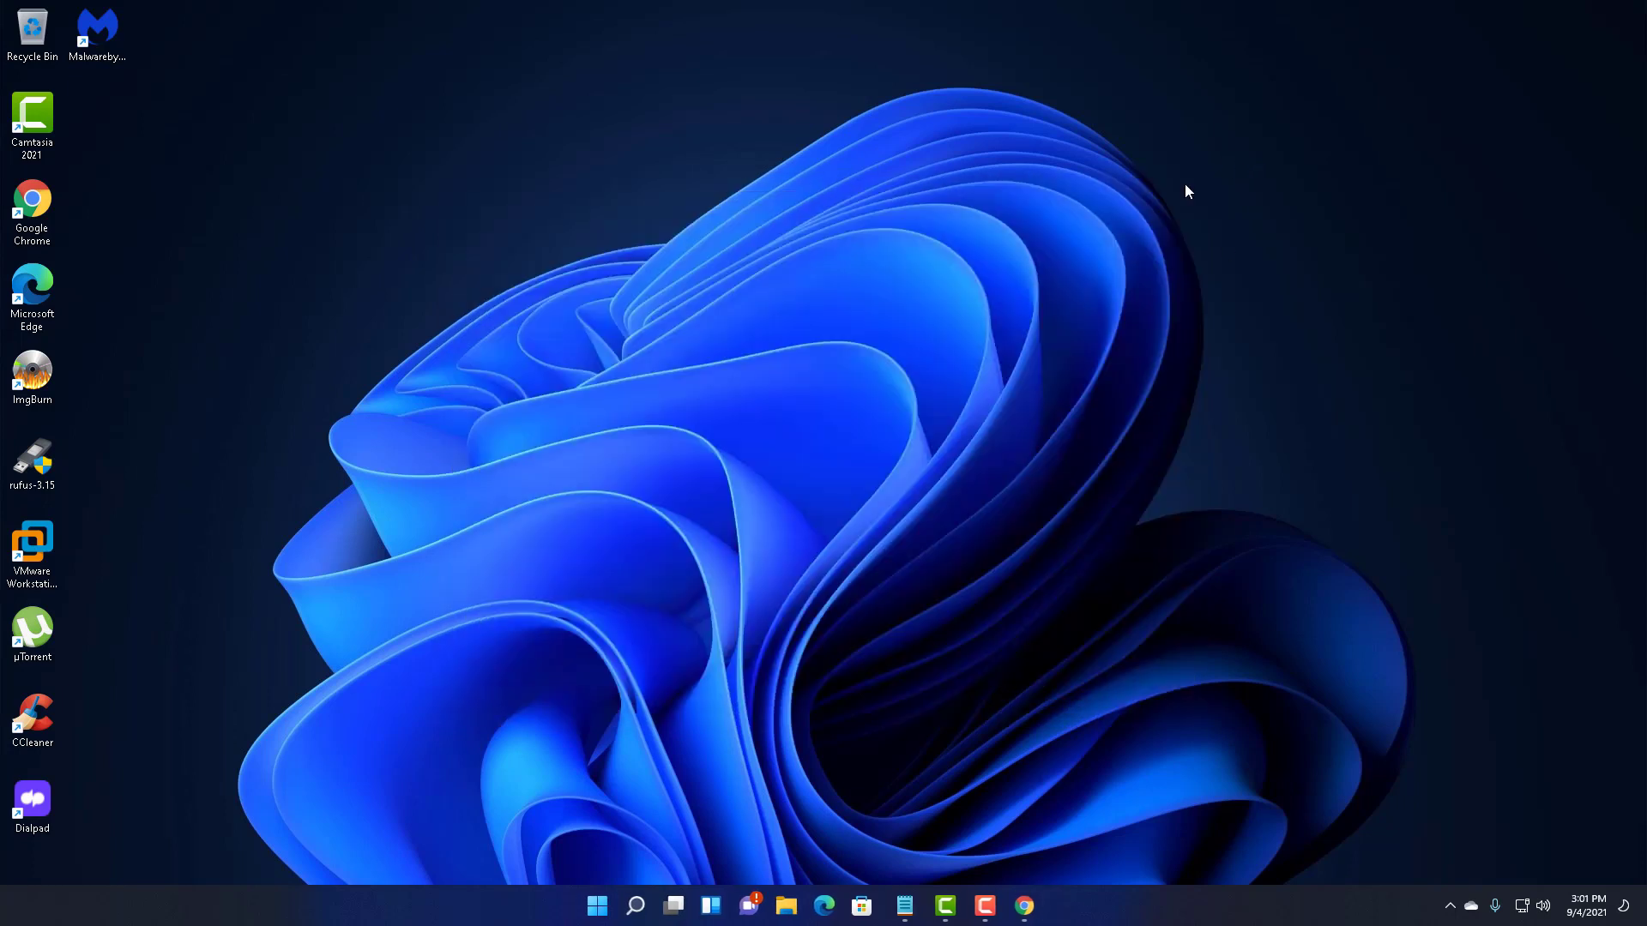
- Launch Malwarebytes from the desktop and skip past the welcome and Premium purchase screens
{"action": "left_click", "coordinate": [109, 23]}
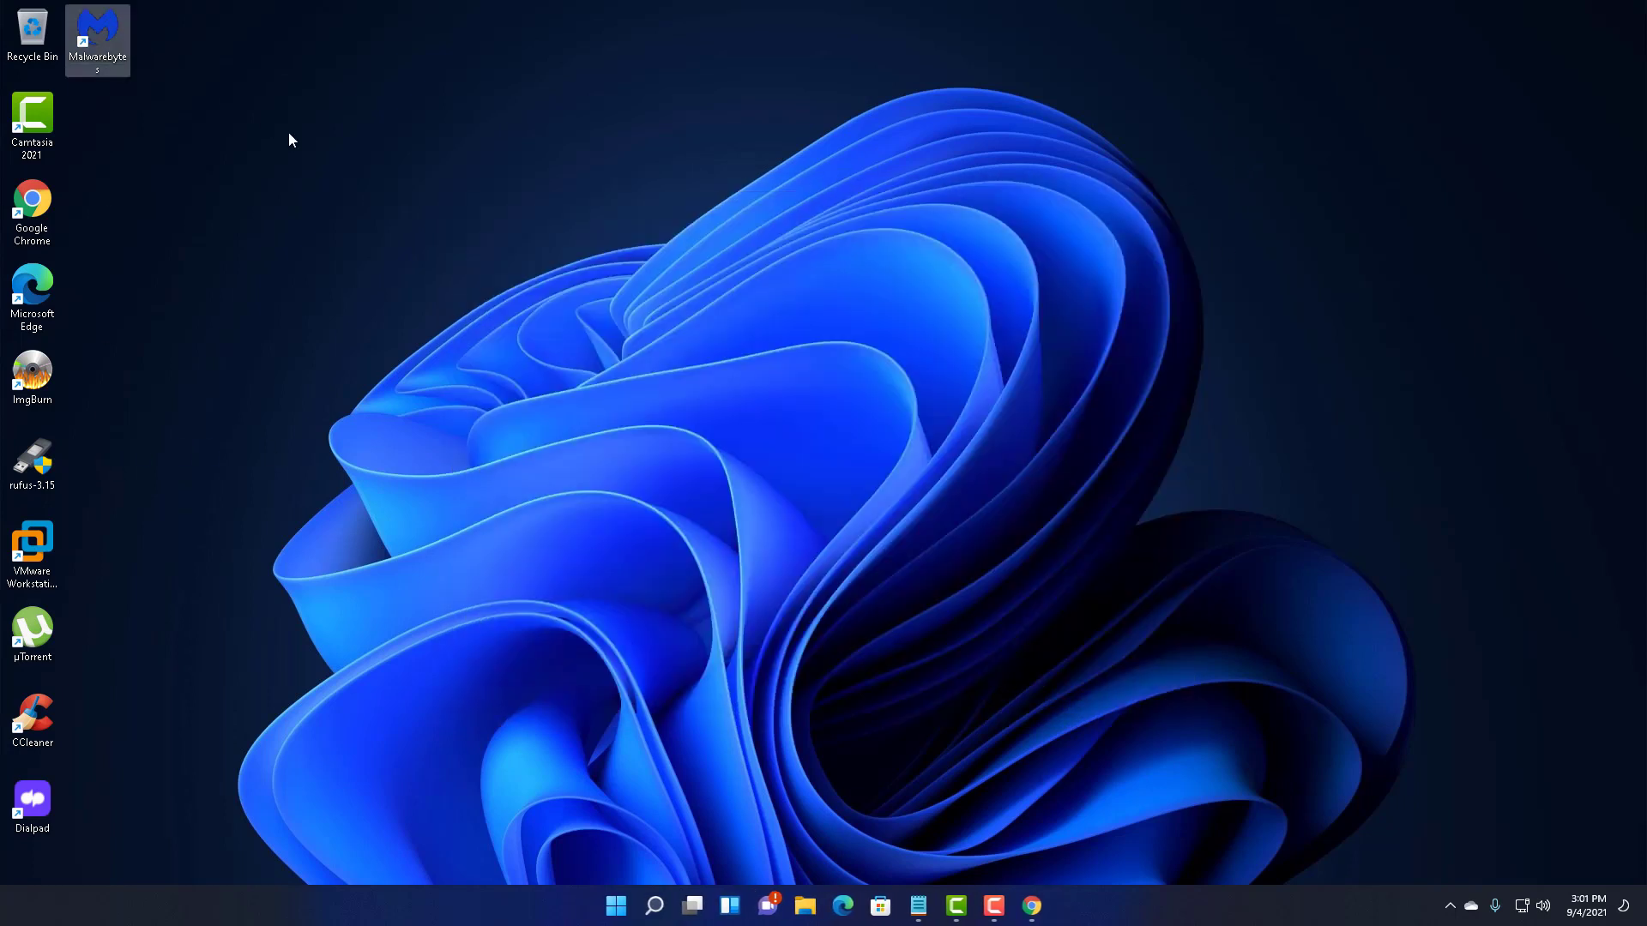
{"action": "key", "text": "Return"}
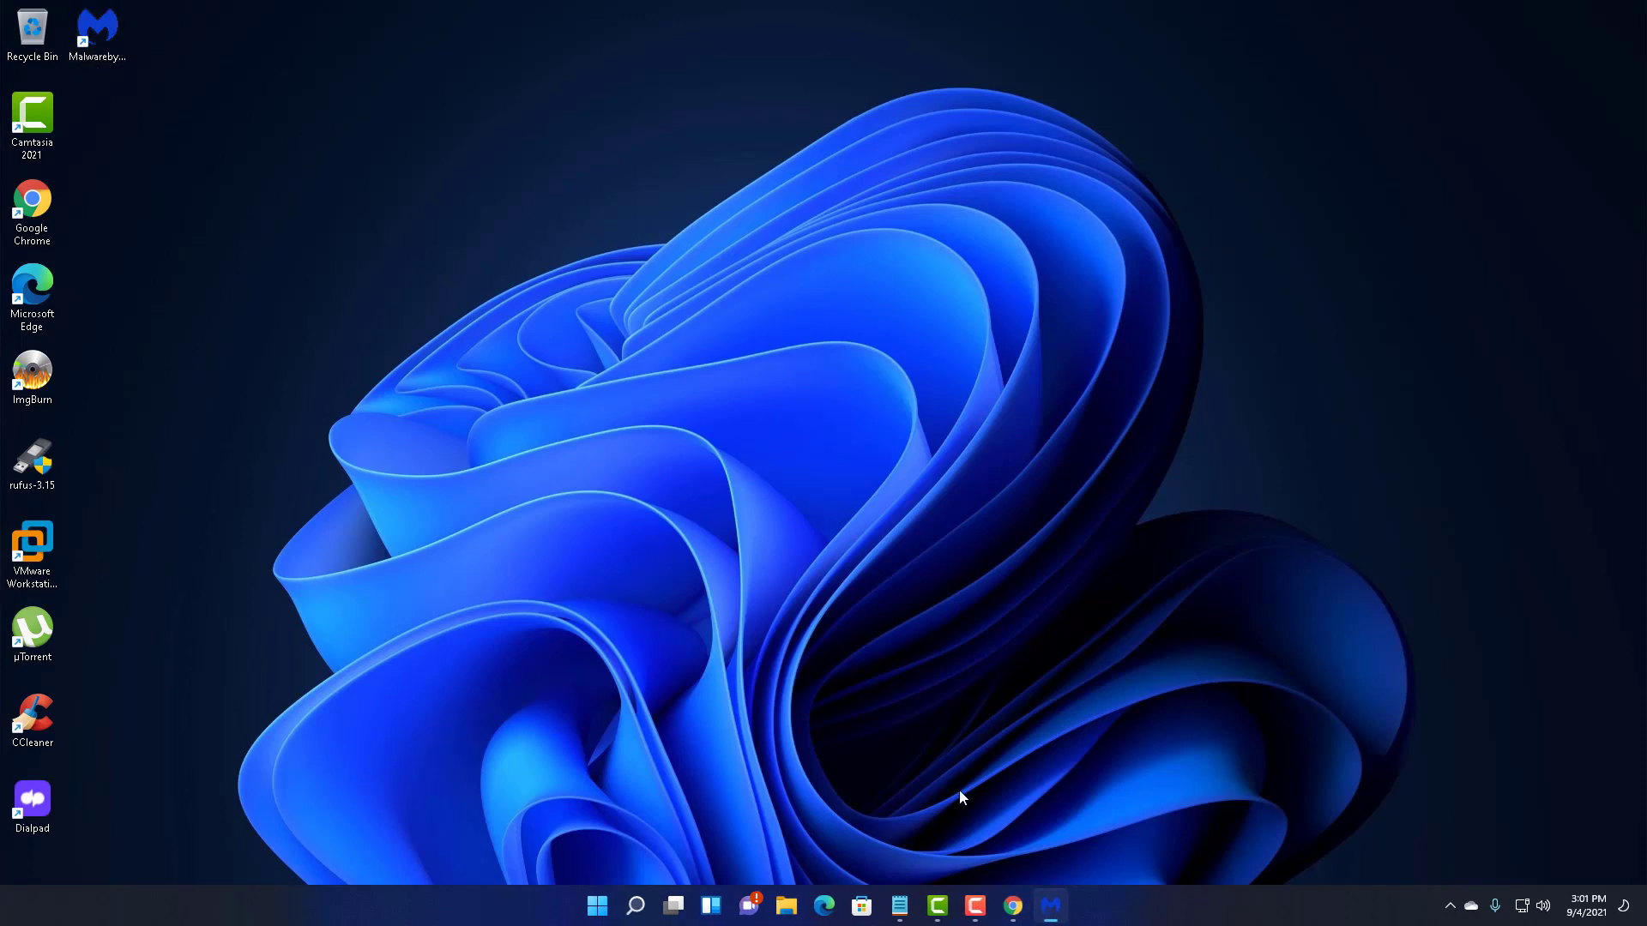
{"action": "left_click", "coordinate": [810, 564]}
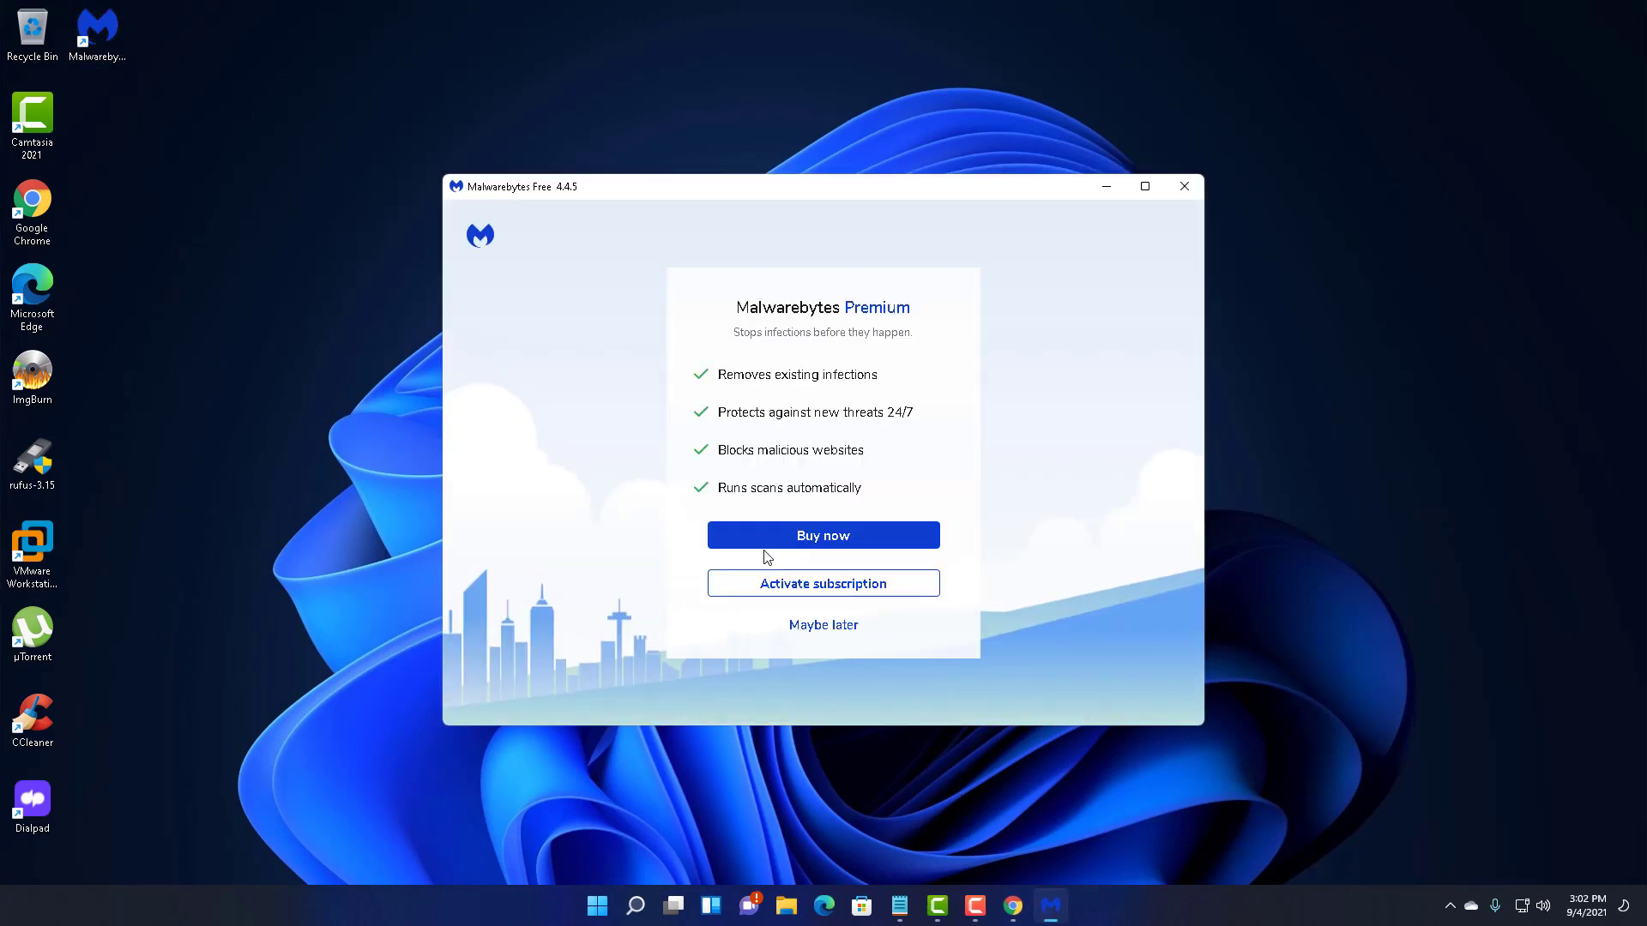
{"action": "left_click", "coordinate": [794, 625]}
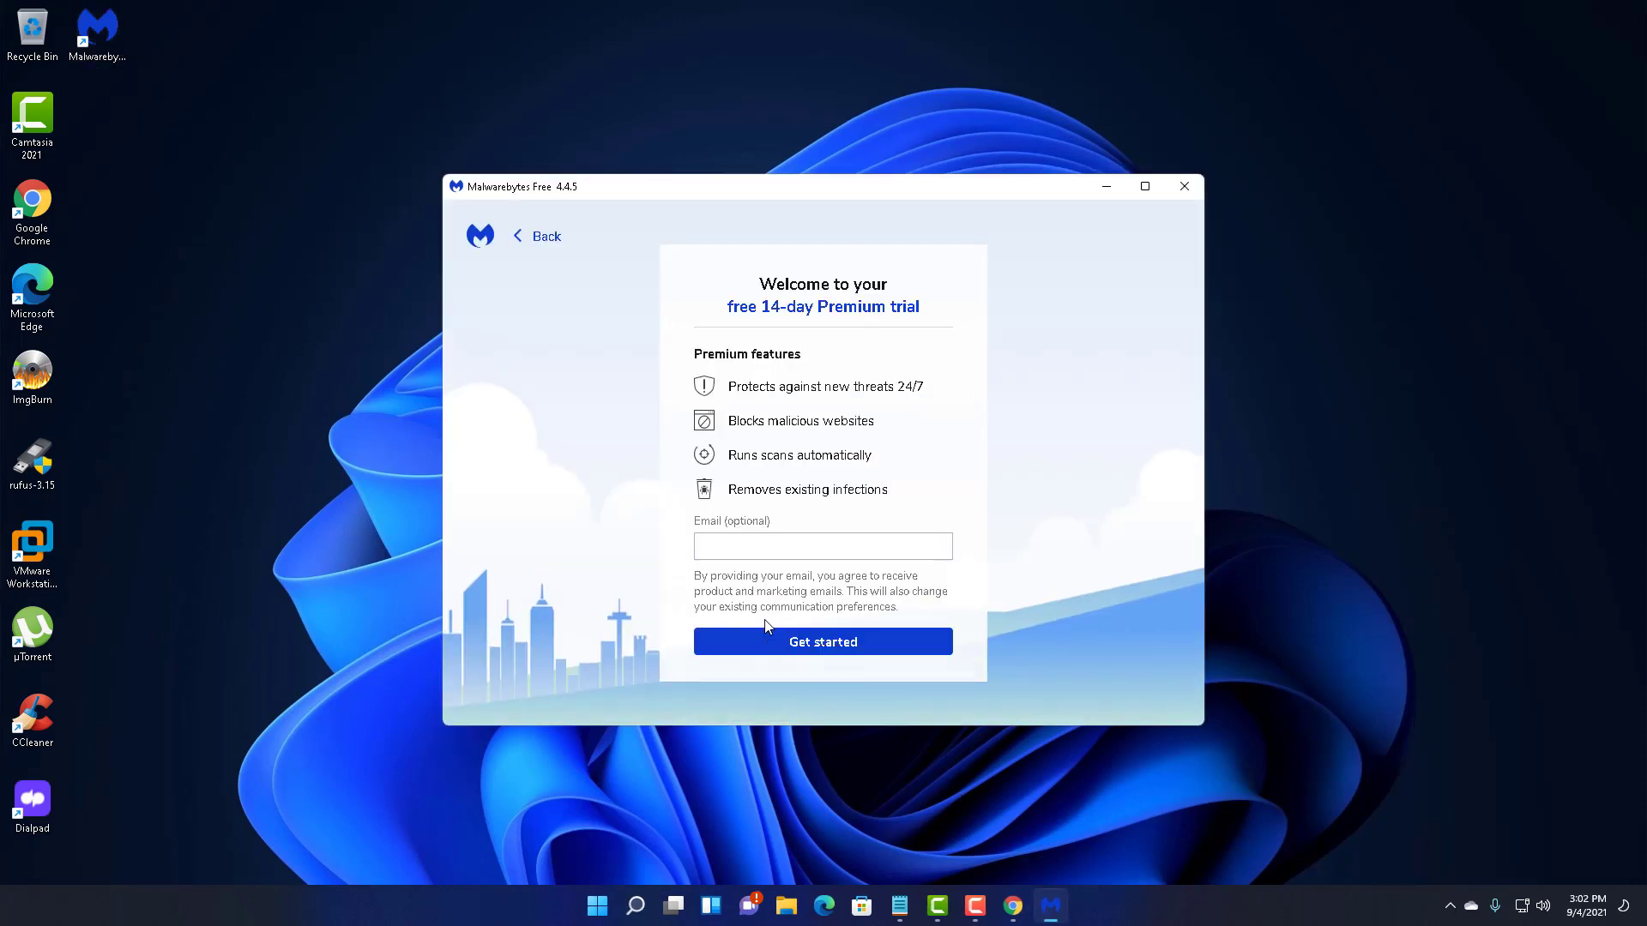
- Enter the optional email address, start the free Premium trial, and run a threat scan
{"action": "left_click", "coordinate": [756, 550]}
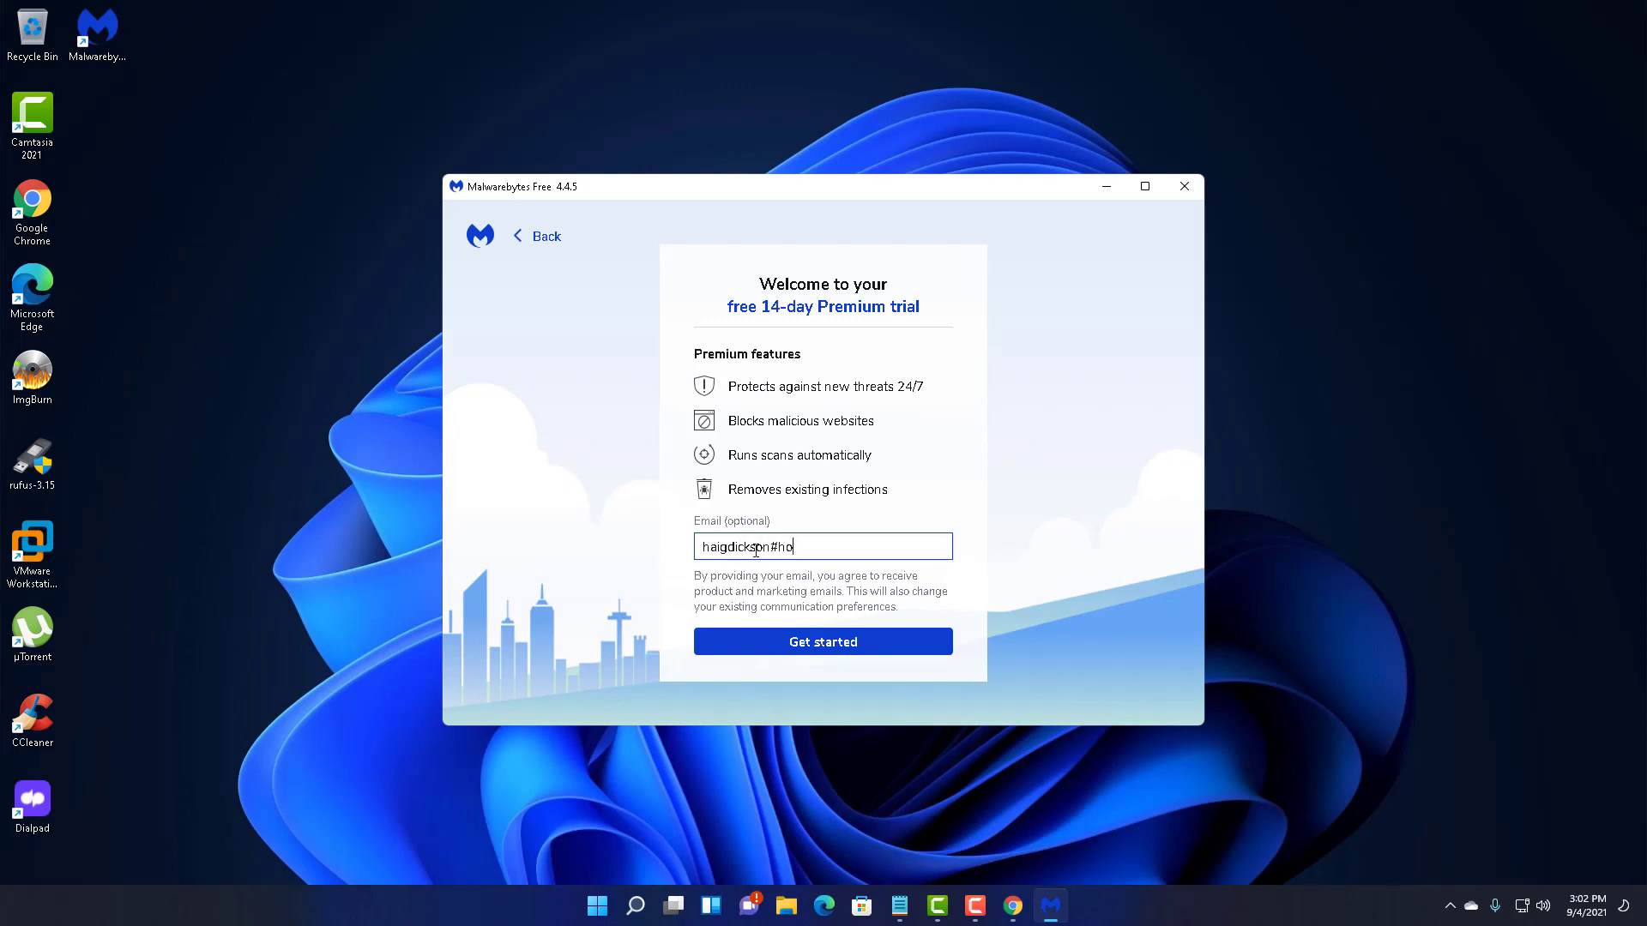
{"action": "key", "text": "BackSpace"}
{"action": "key", "text": "BackSpace"}
{"action": "key", "text": "BackSpace"}
{"action": "key", "text": "BackSpace"}
{"action": "key", "text": "BackSpace"}
{"action": "key", "text": "BackSpace"}
{"action": "key", "text": "BackSpace"}
{"action": "key", "text": "BackSpace"}
{"action": "left_click", "coordinate": [797, 641]}
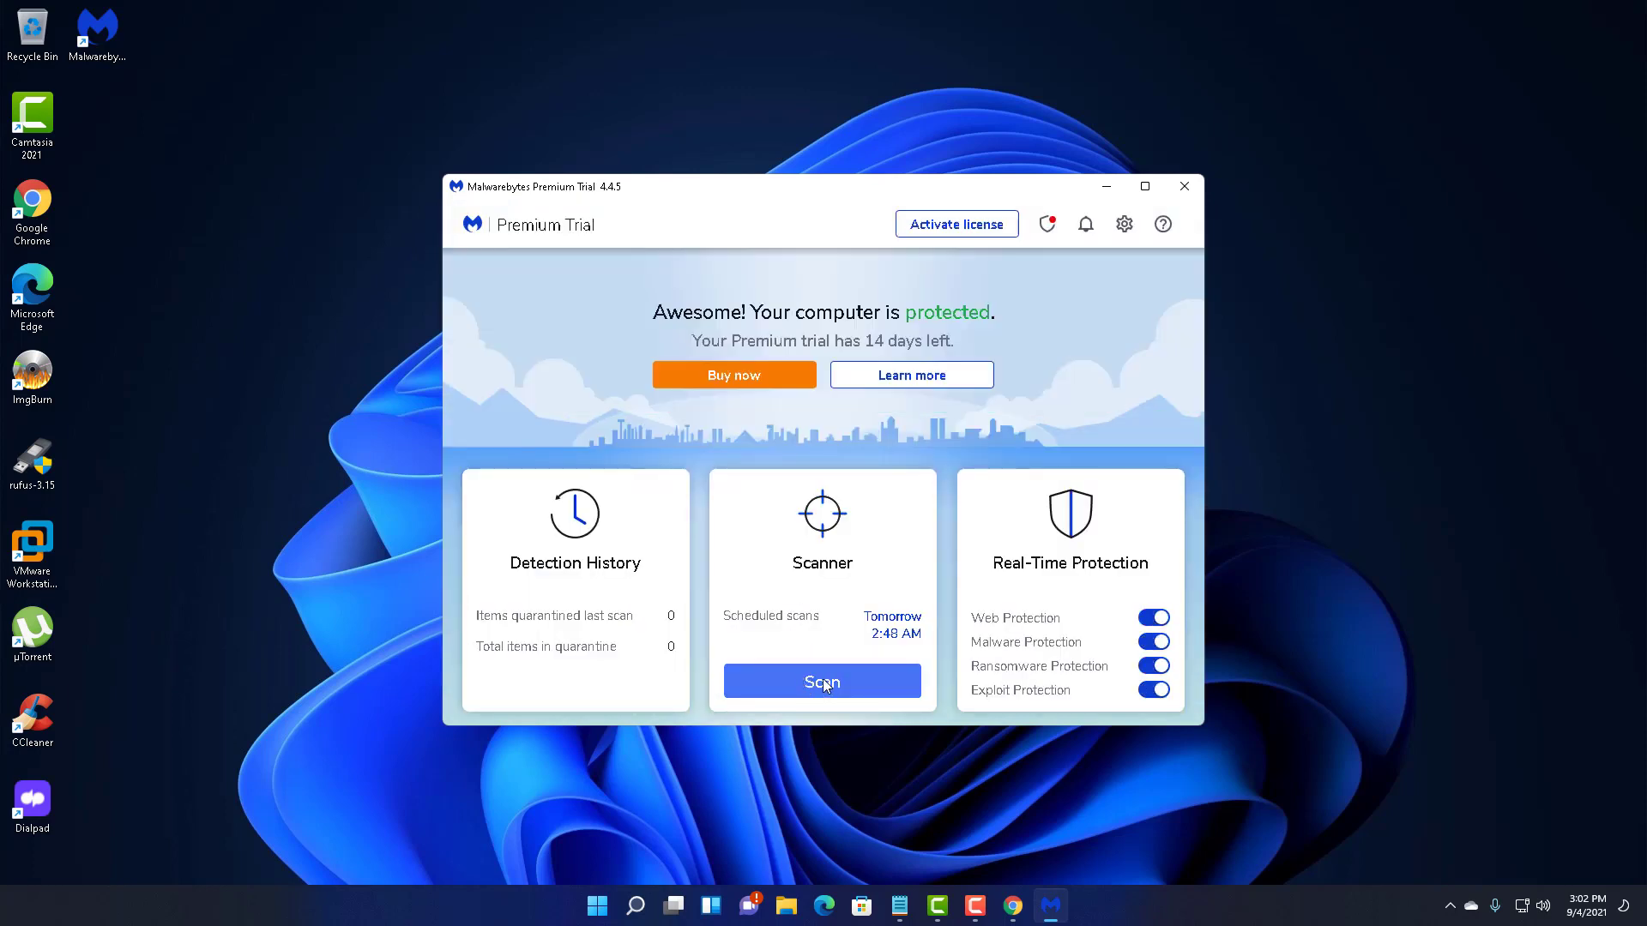
{"action": "left_click", "coordinate": [822, 679]}
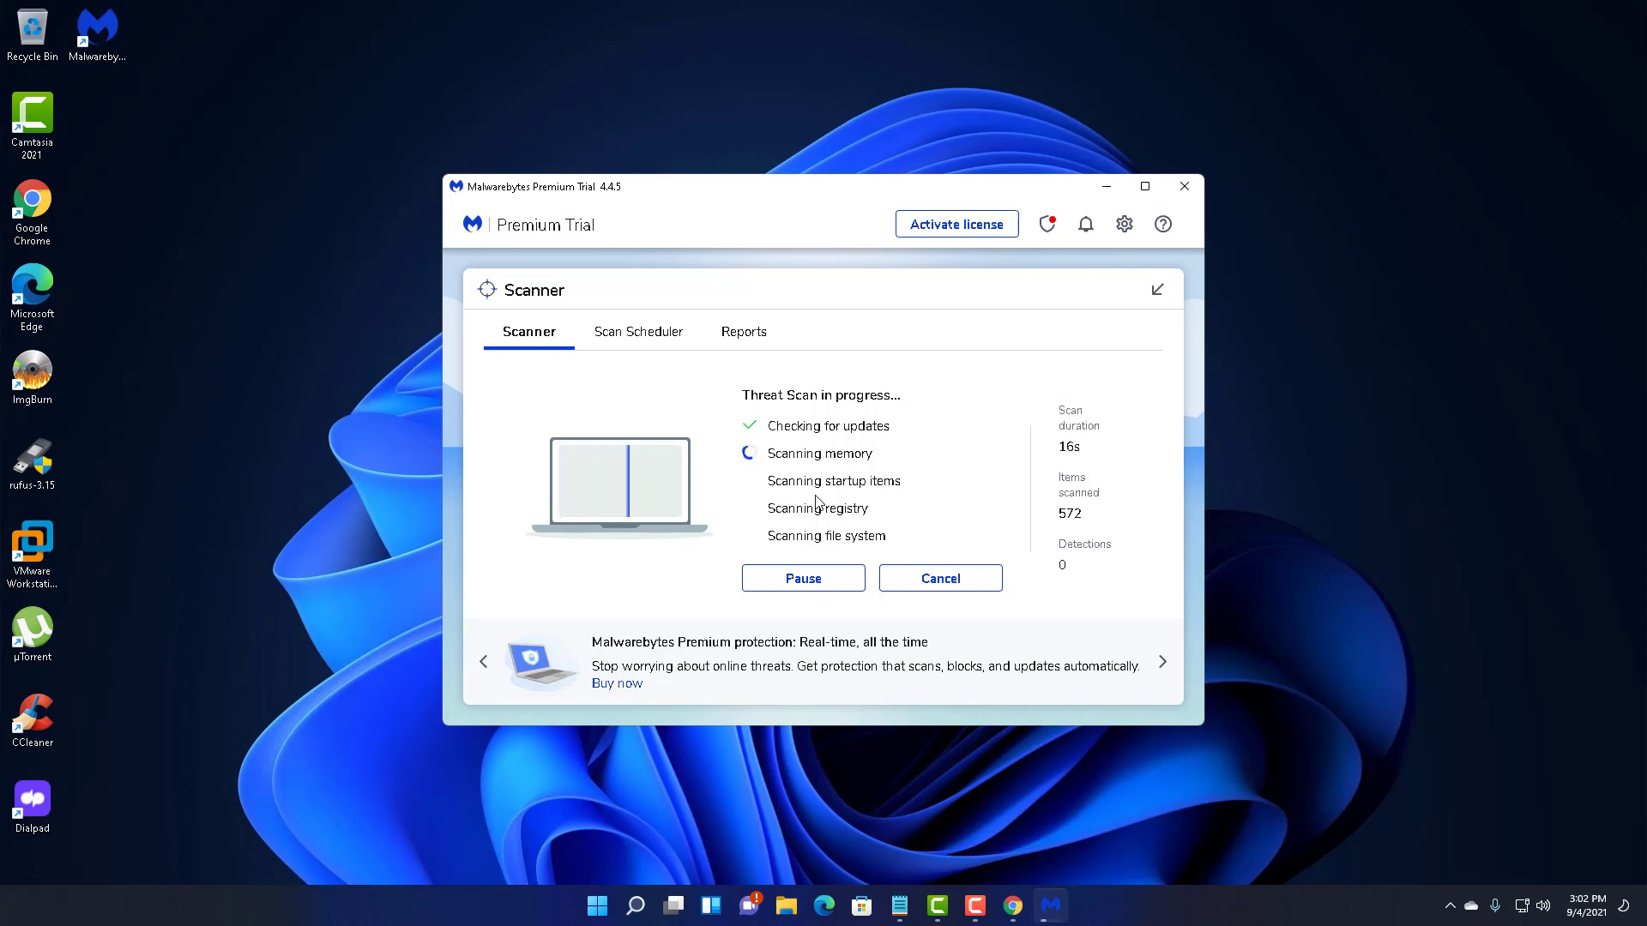
{"action": "left_click", "coordinate": [32, 209]}
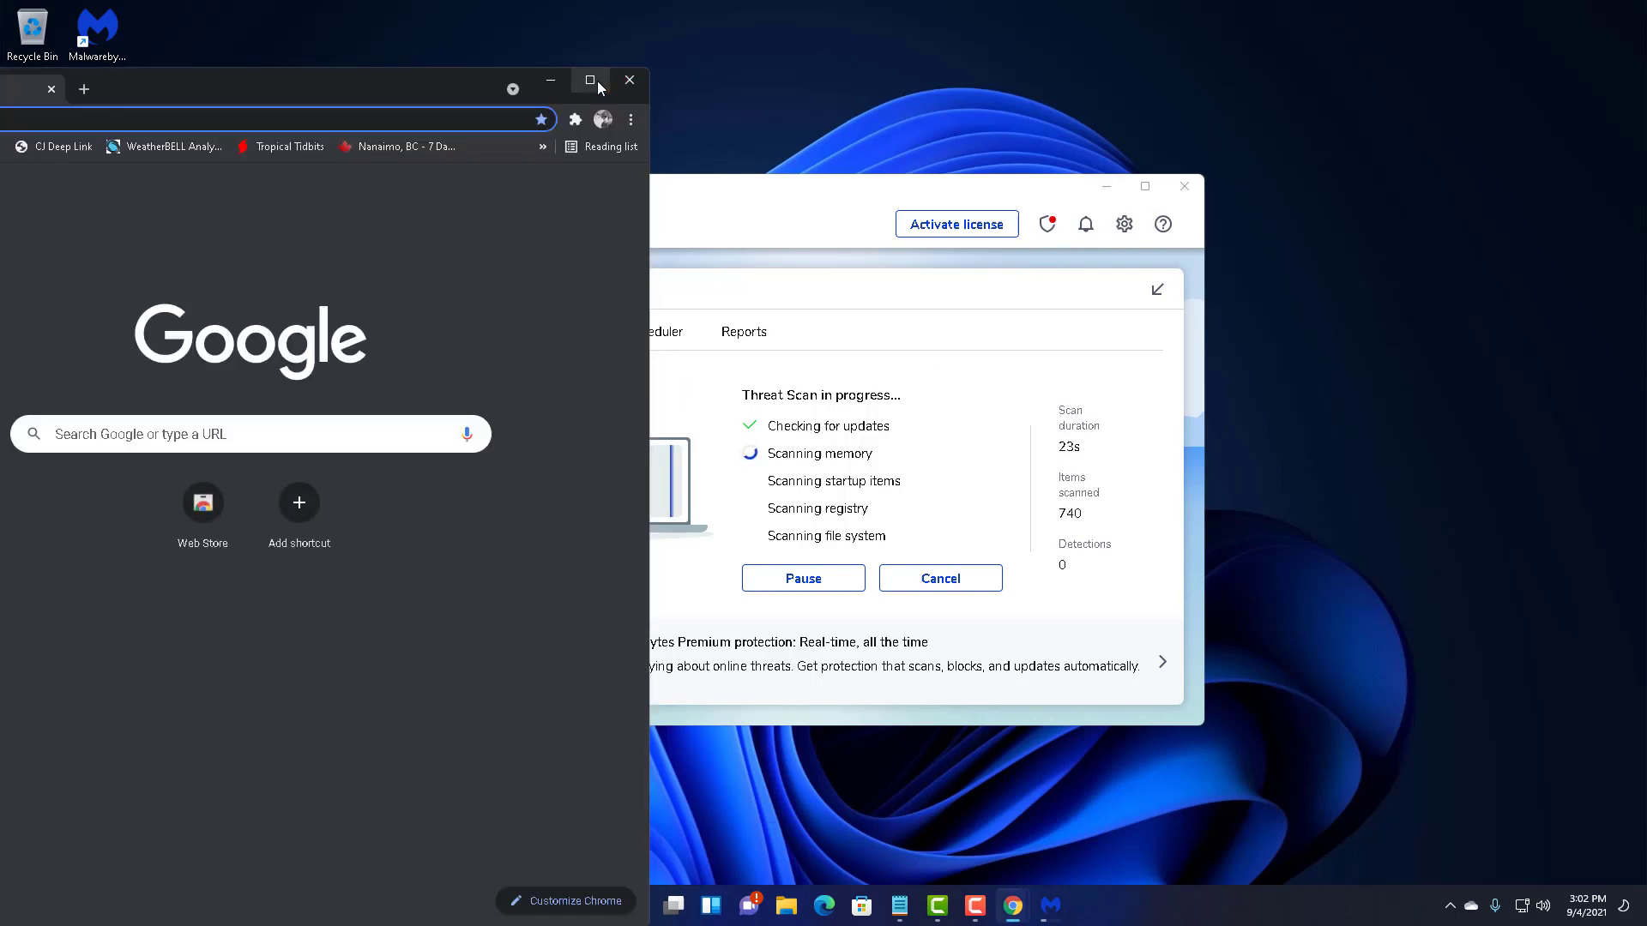
- Maximize Chrome, review the More tools > Extensions page, then close the browser
{"action": "left_click", "coordinate": [598, 81]}
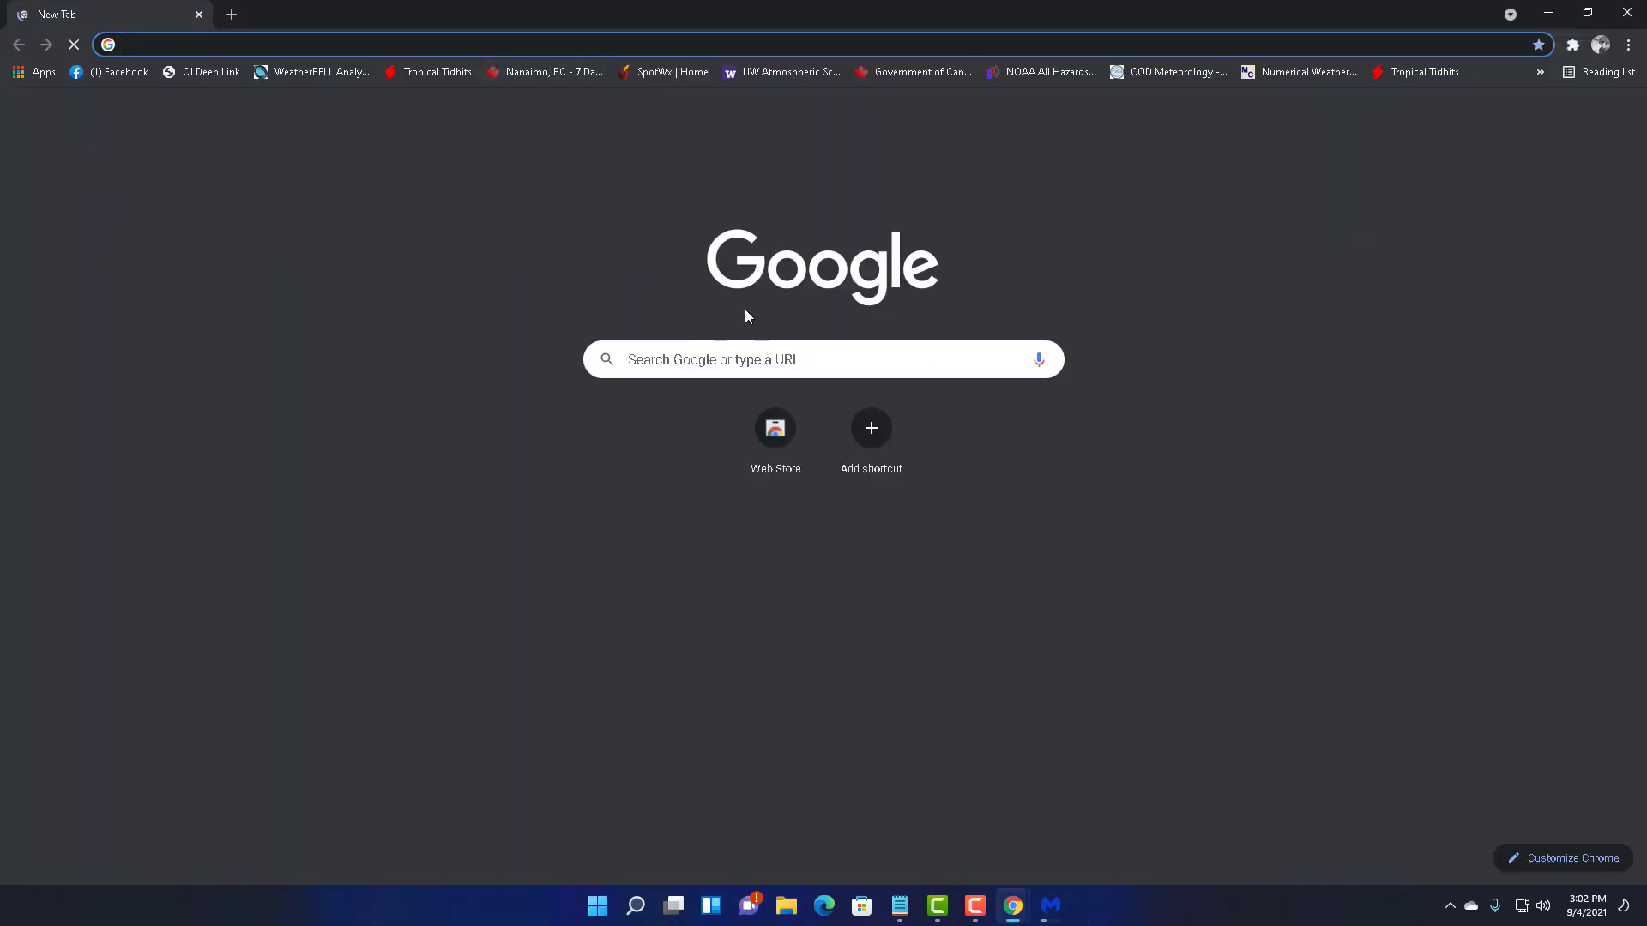
{"action": "left_click", "coordinate": [1630, 45]}
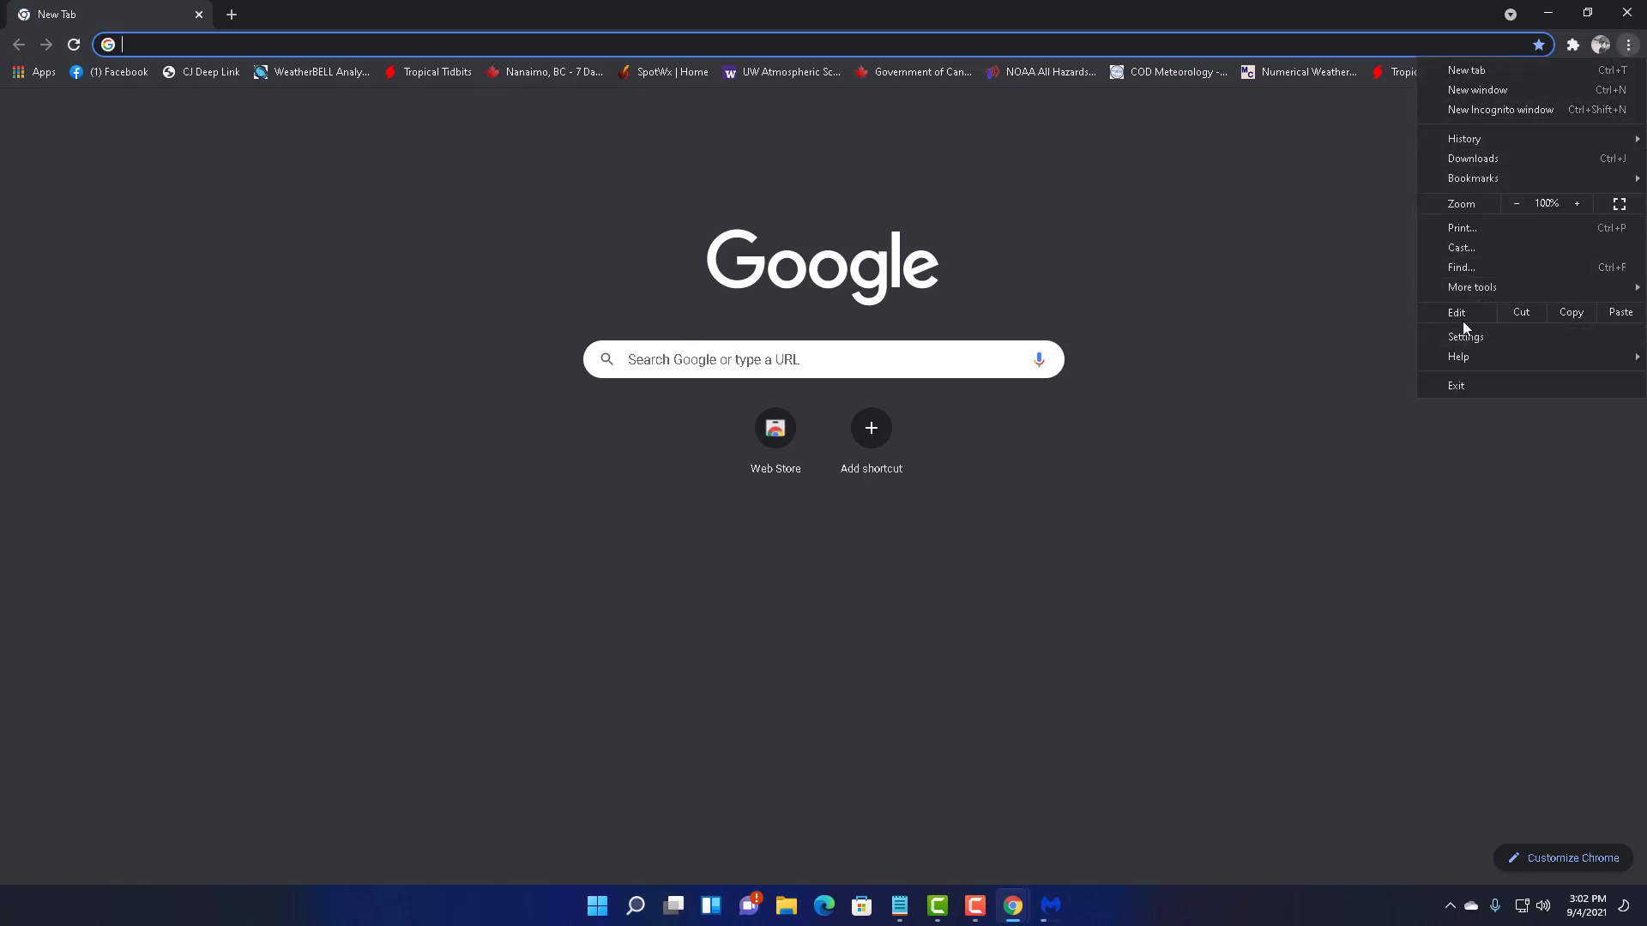
{"action": "mouse_move", "coordinate": [1465, 289]}
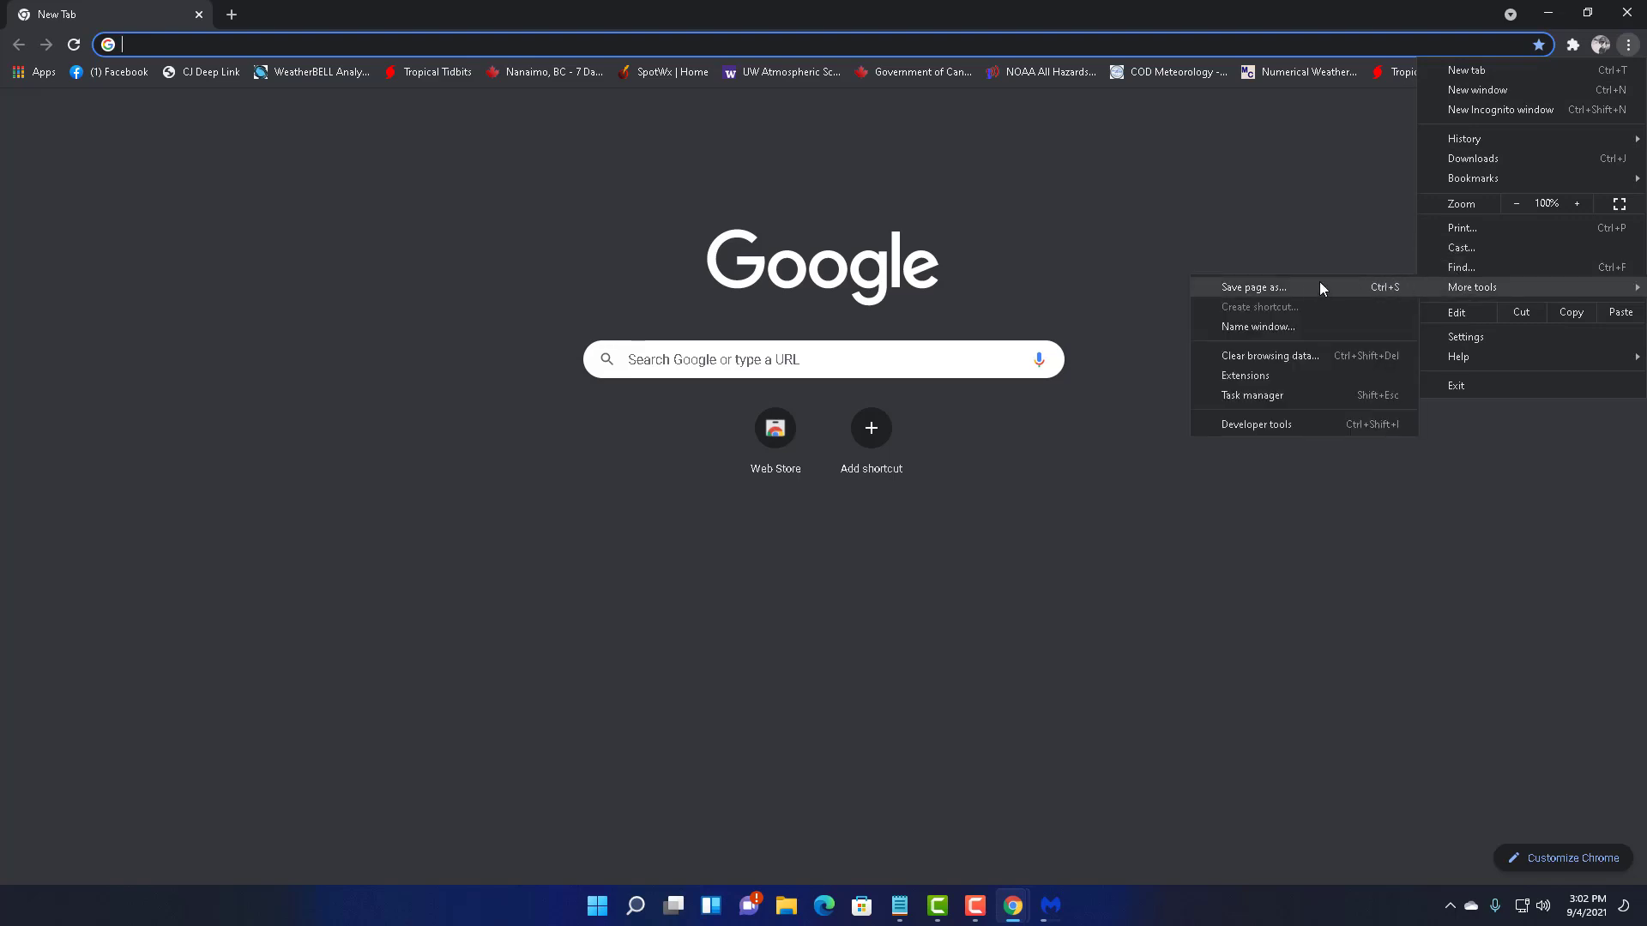
{"action": "left_click", "coordinate": [1235, 377]}
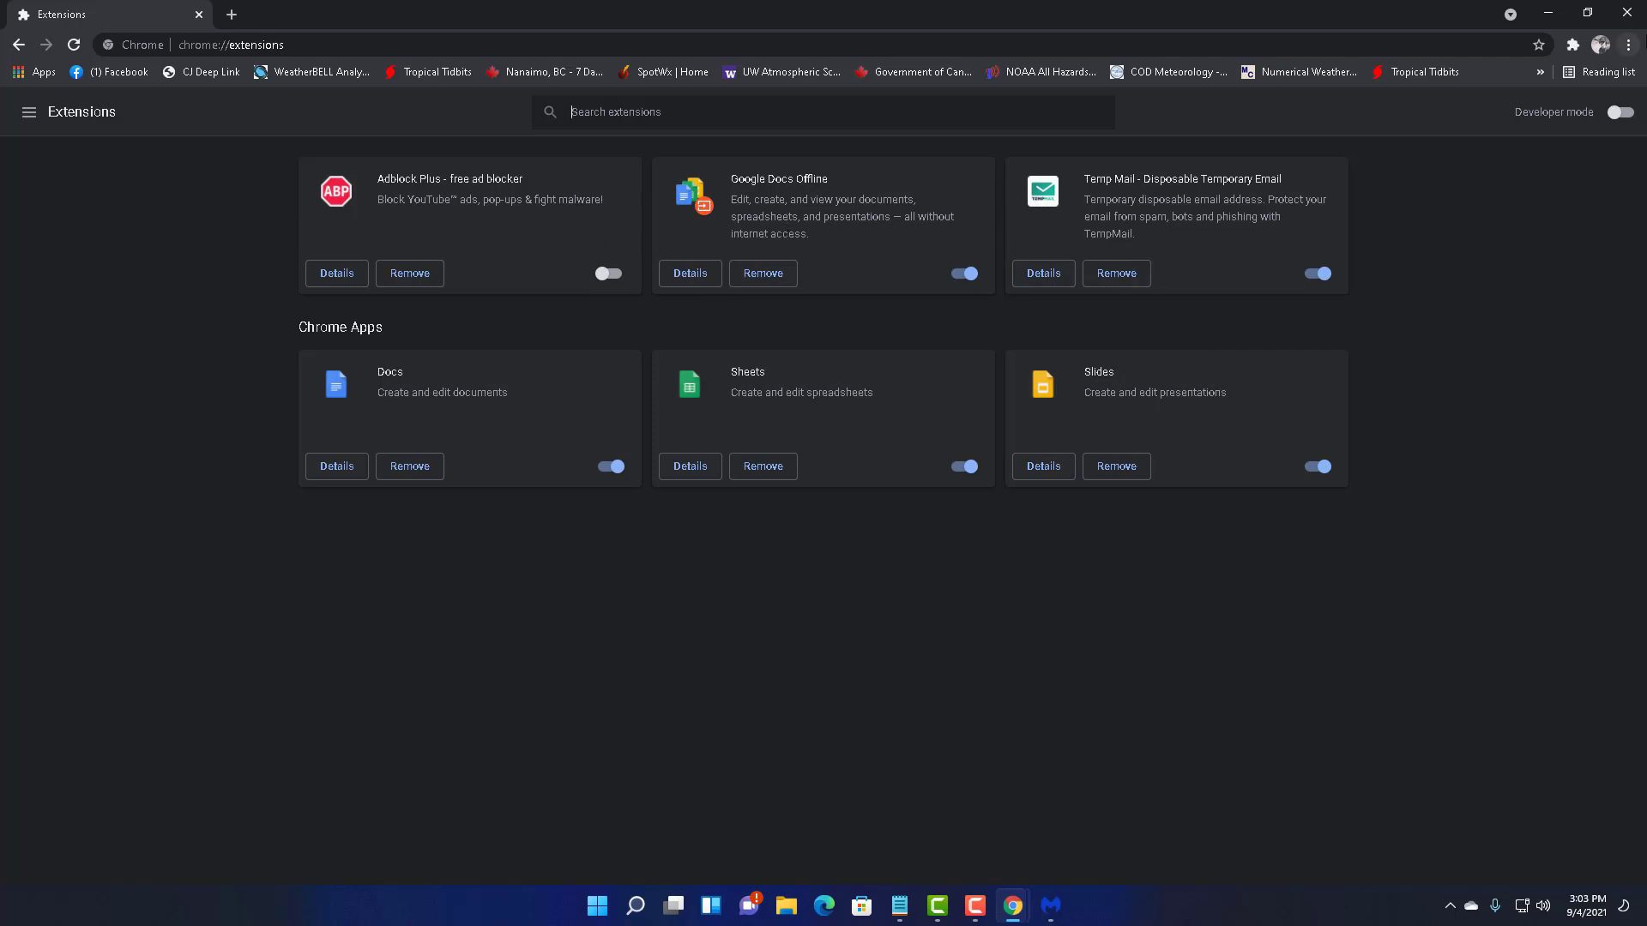
{"action": "left_click", "coordinate": [1626, 12]}
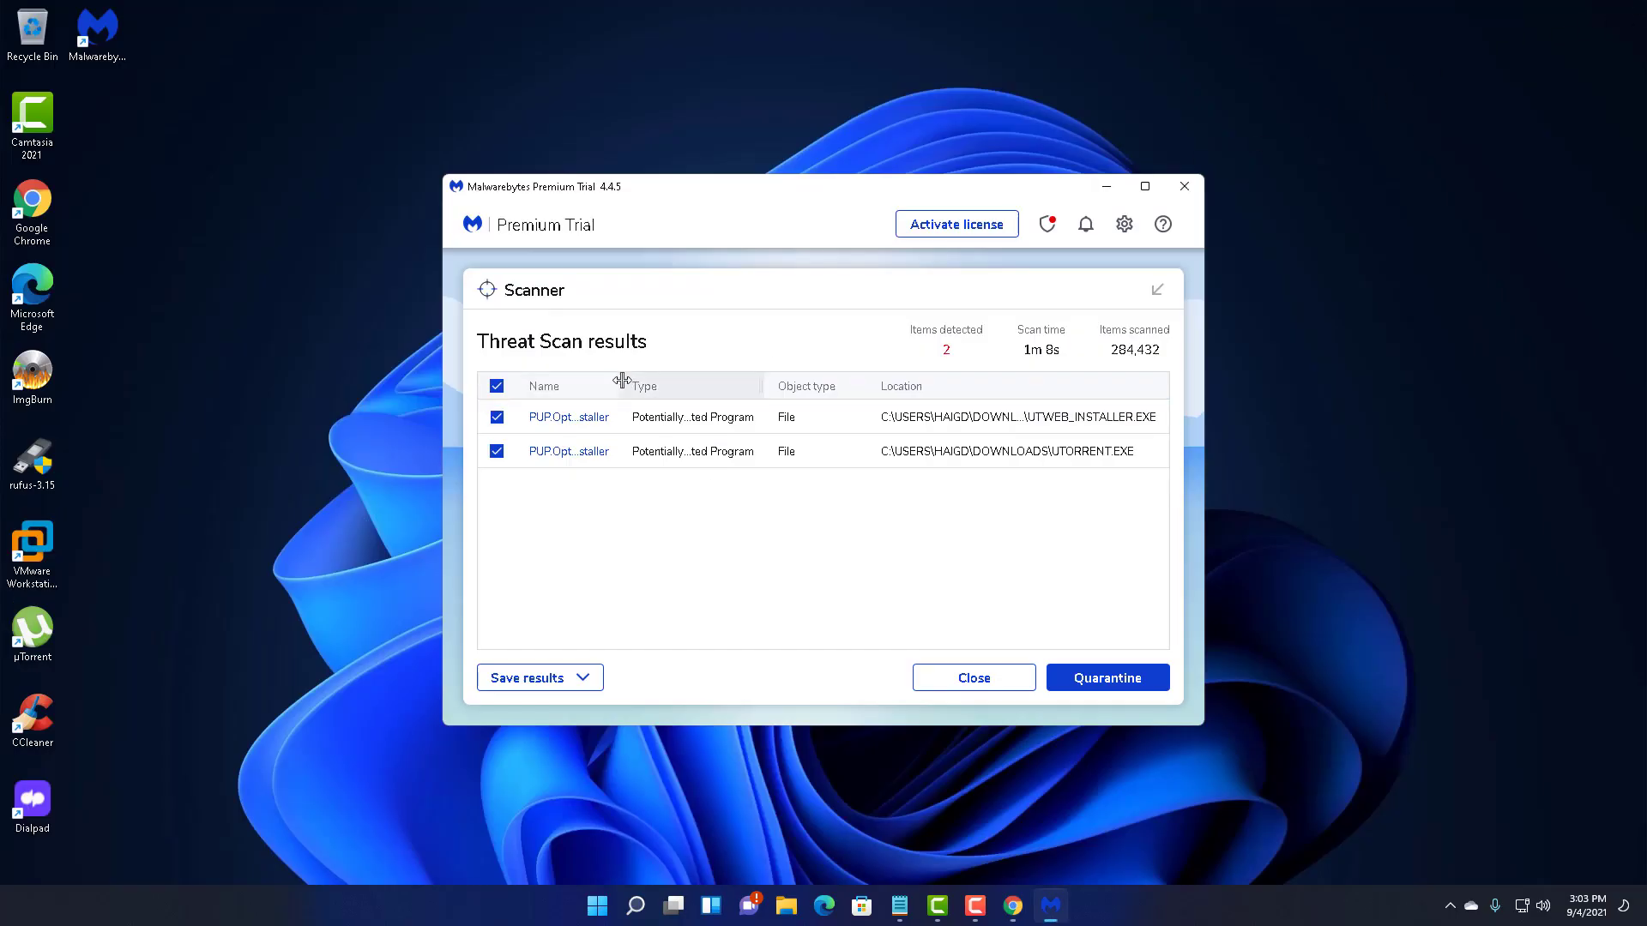
- Quarantine both PUP.Optional.BundleInstaller detections and dismiss the summary and product offer
{"action": "left_click_drag", "start_coordinate": [629, 381], "coordinate": [700, 390]}
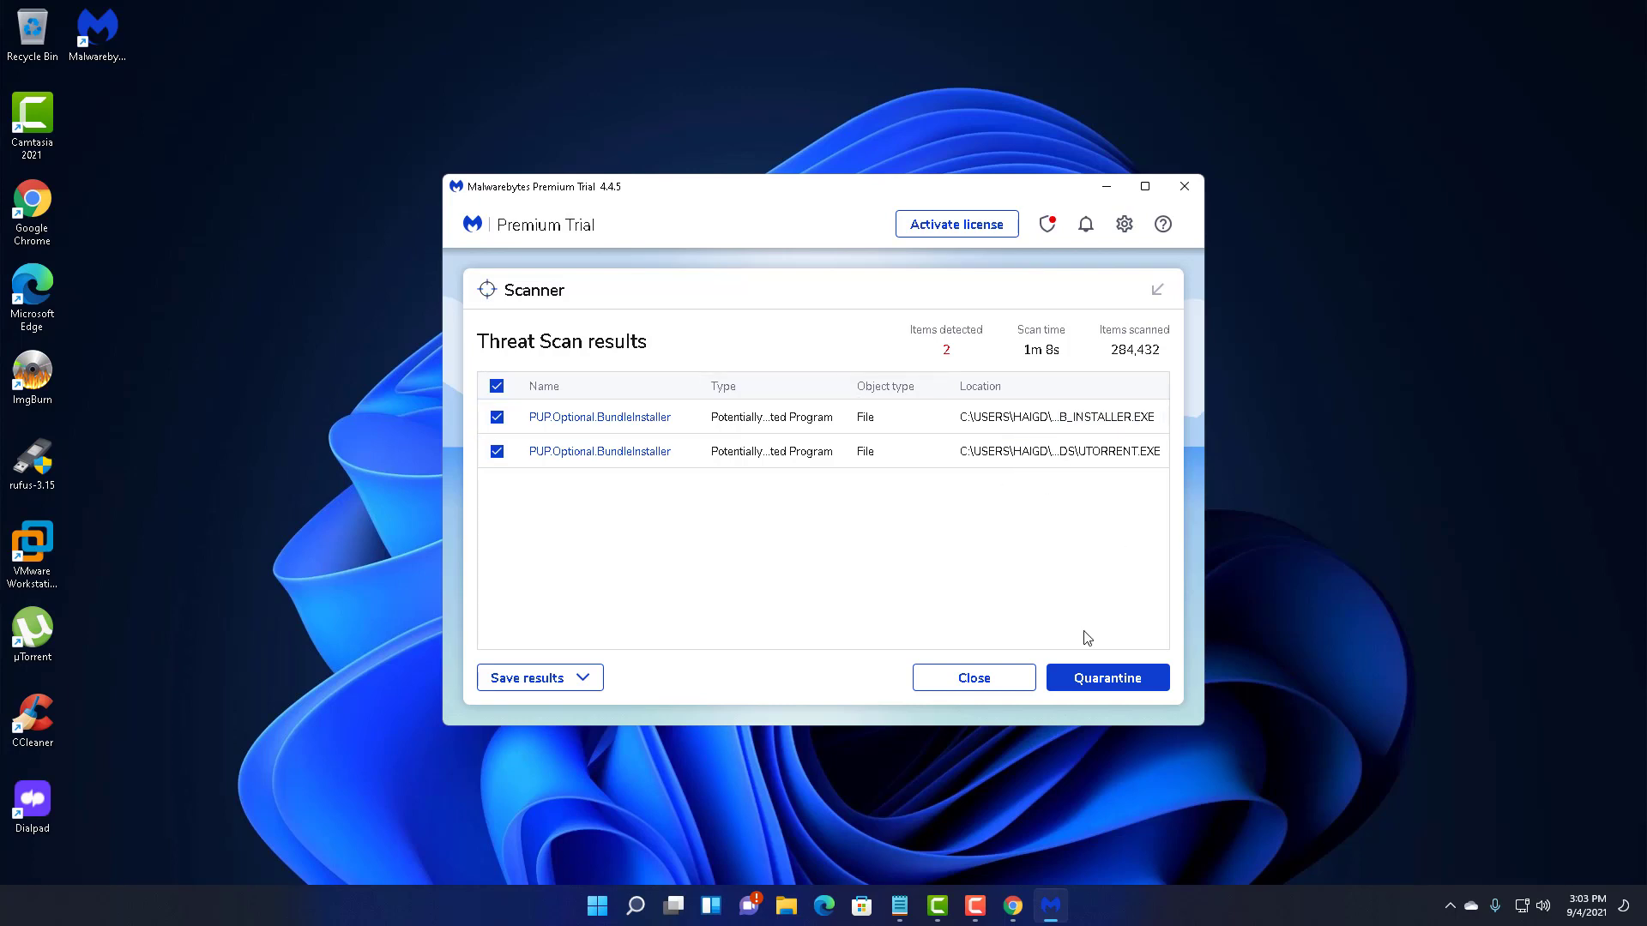
{"action": "left_click", "coordinate": [1107, 677]}
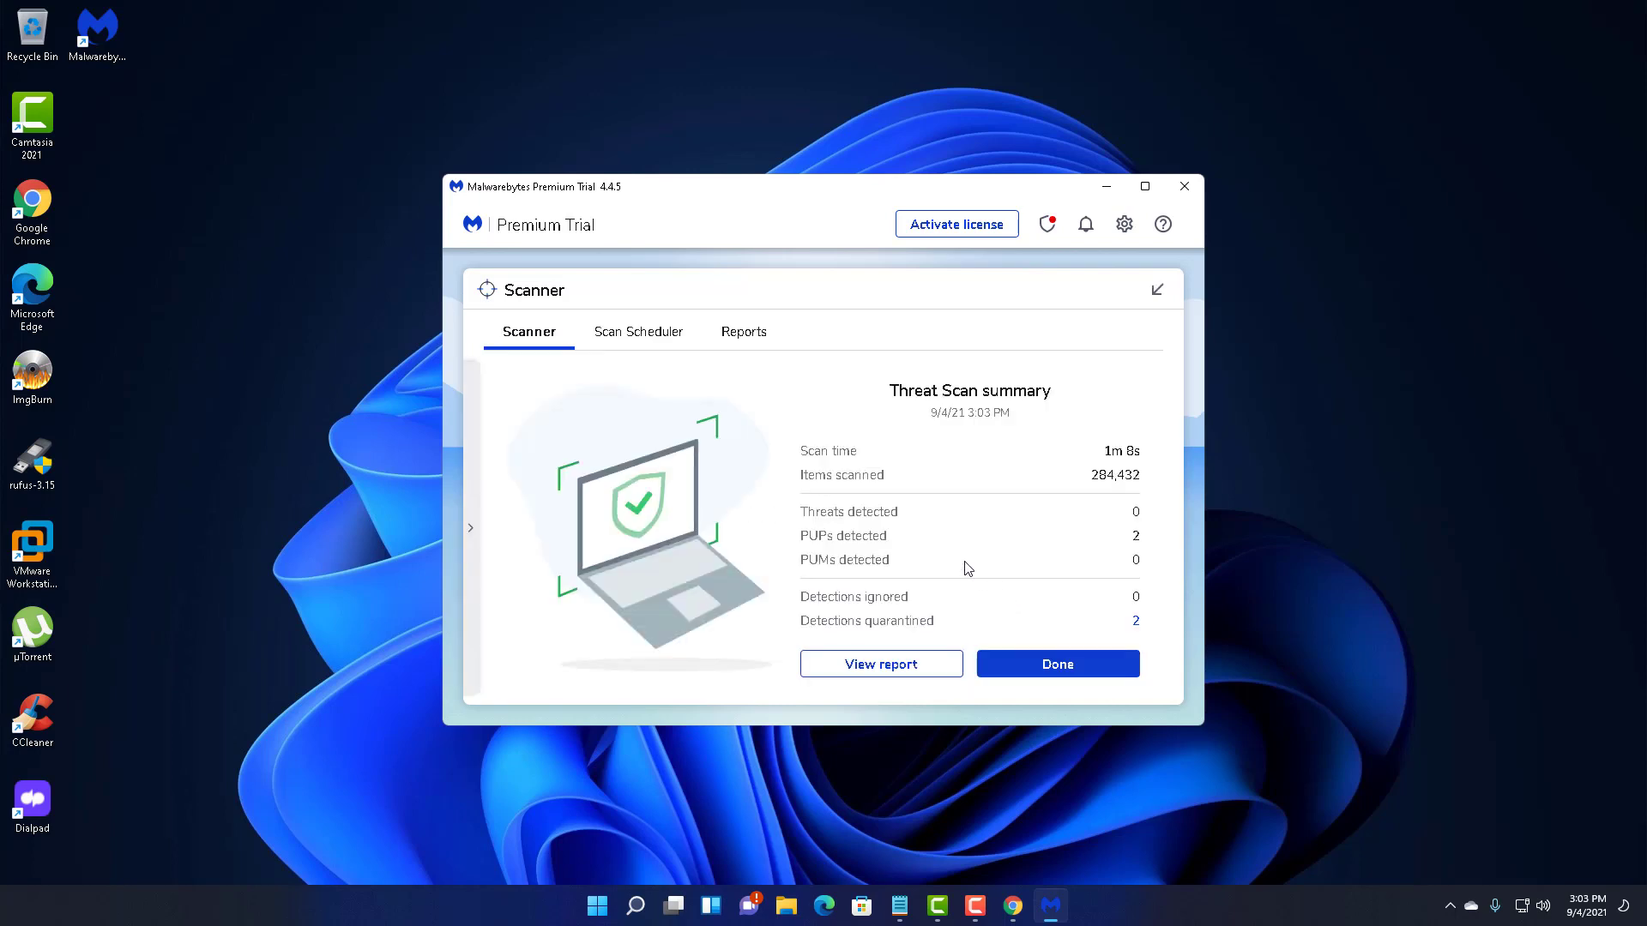
{"action": "left_click", "coordinate": [1036, 674]}
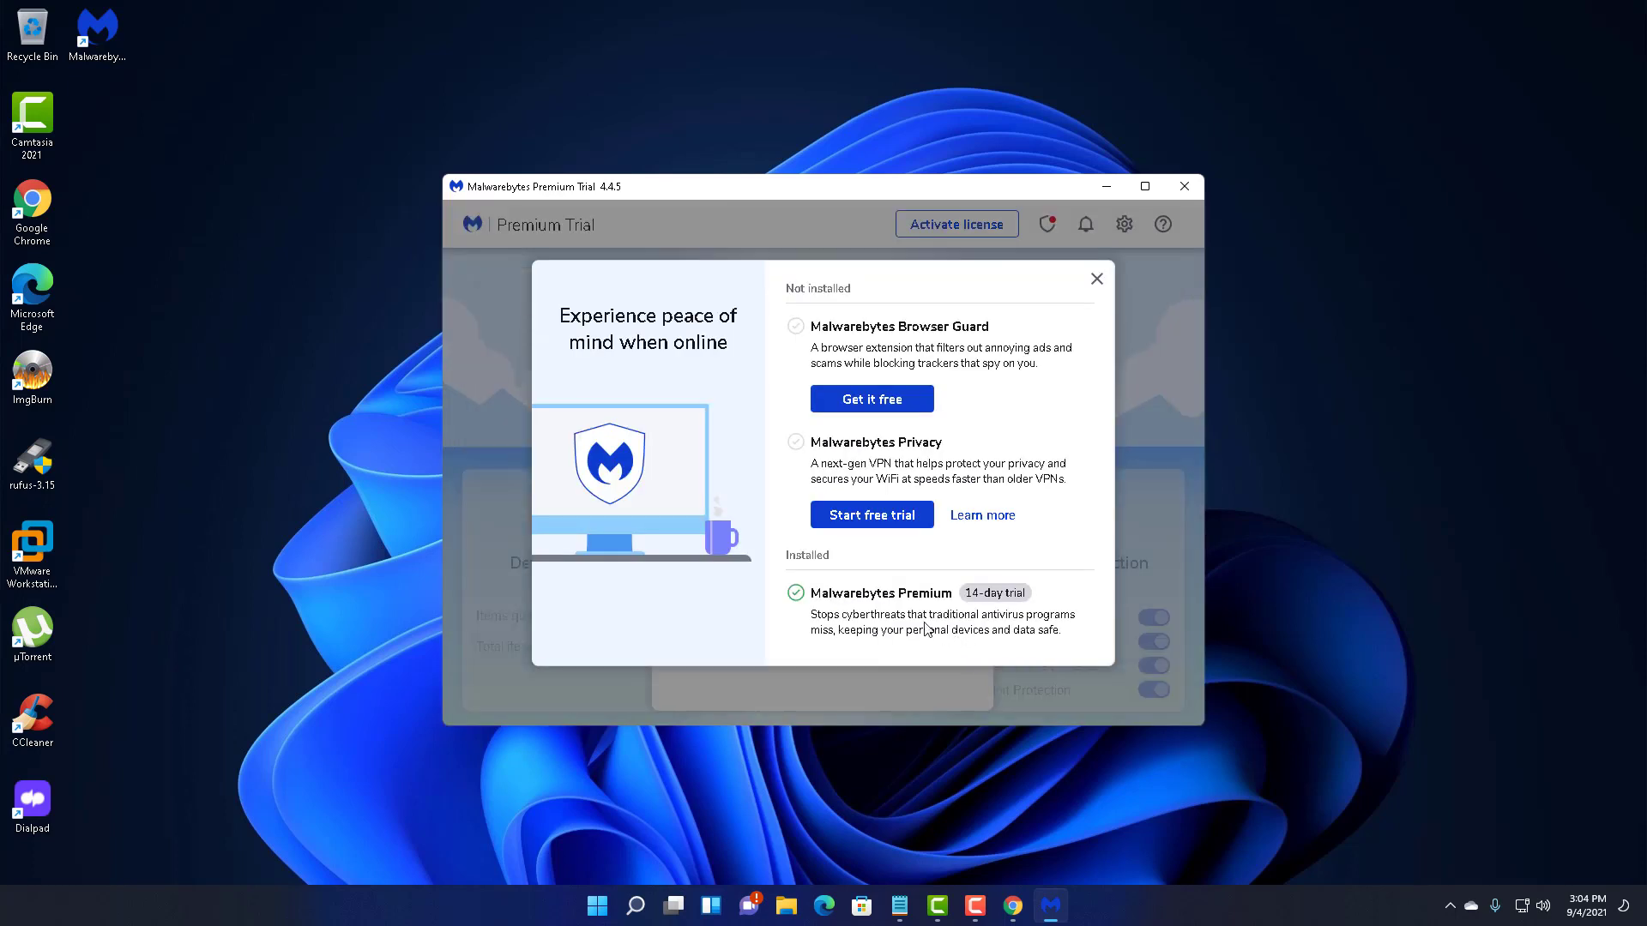
{"action": "left_click", "coordinate": [1096, 279]}
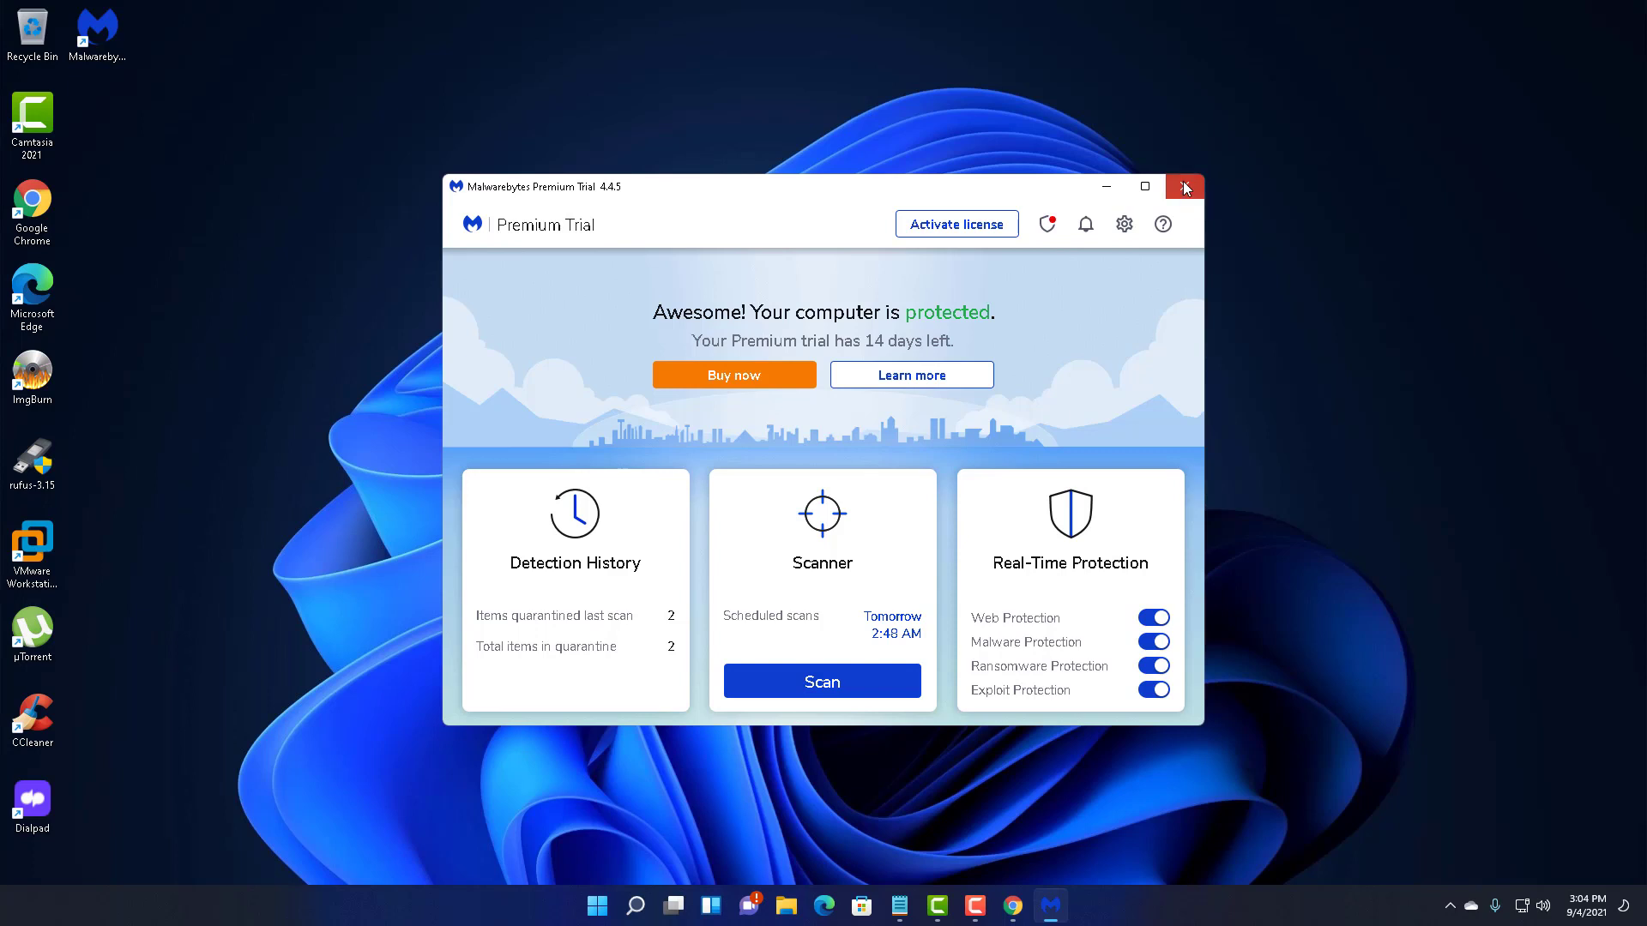
- Close the Malwarebytes window
{"action": "left_click", "coordinate": [1185, 188]}
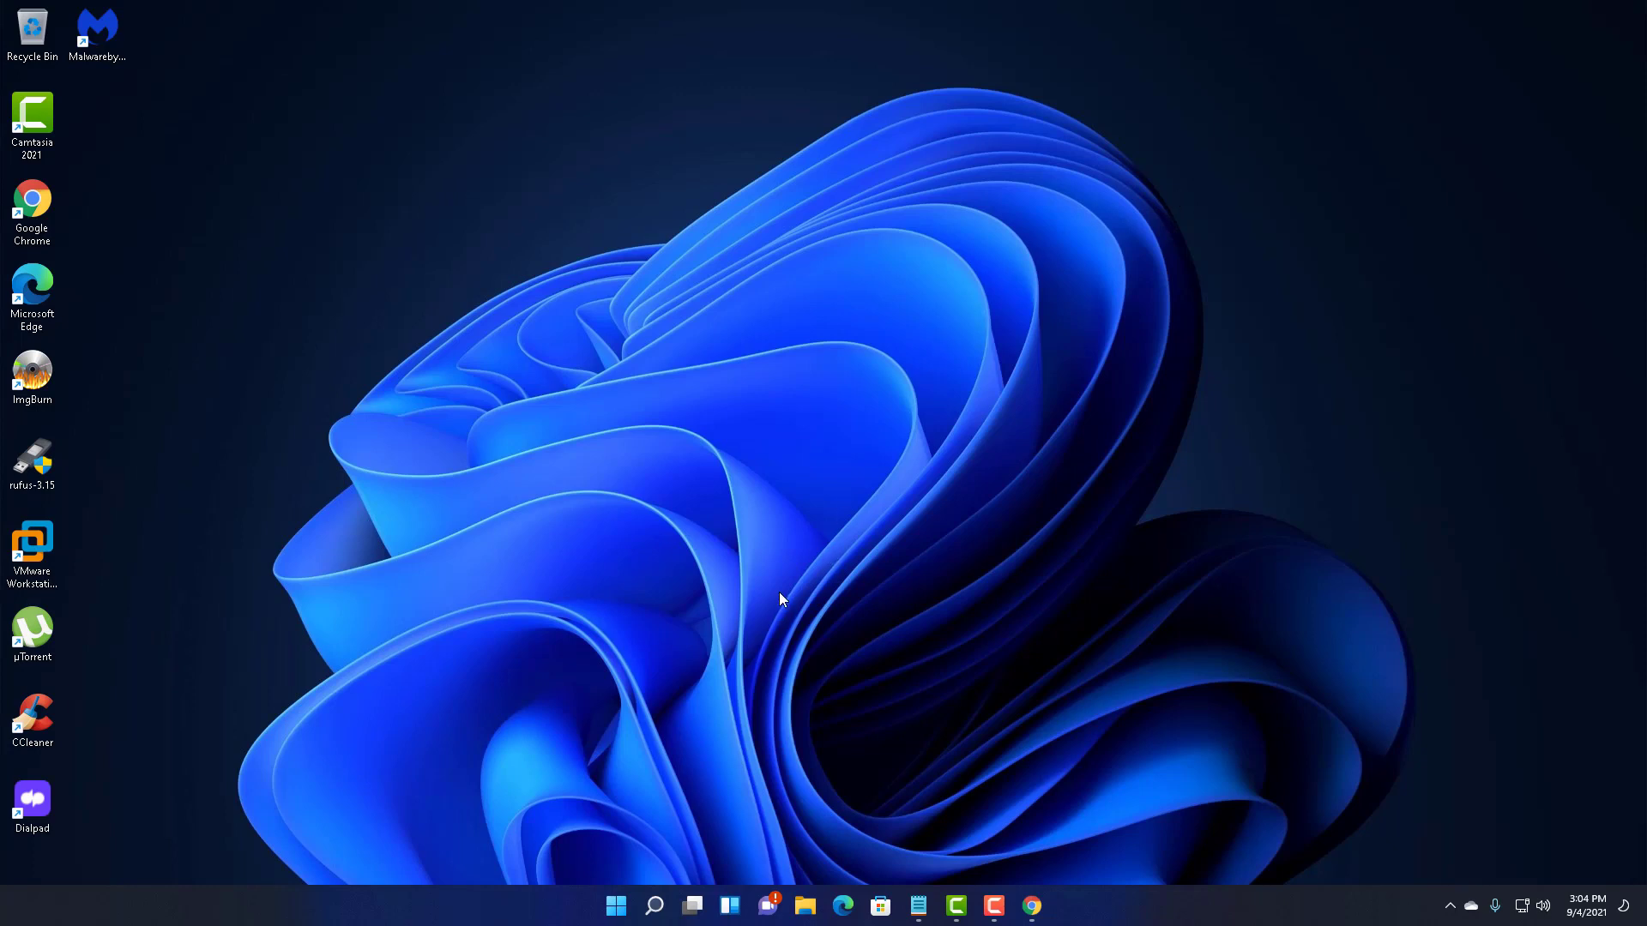
- Search Windows for 'add' and open the Add or remove programs result
{"action": "left_click", "coordinate": [663, 905]}
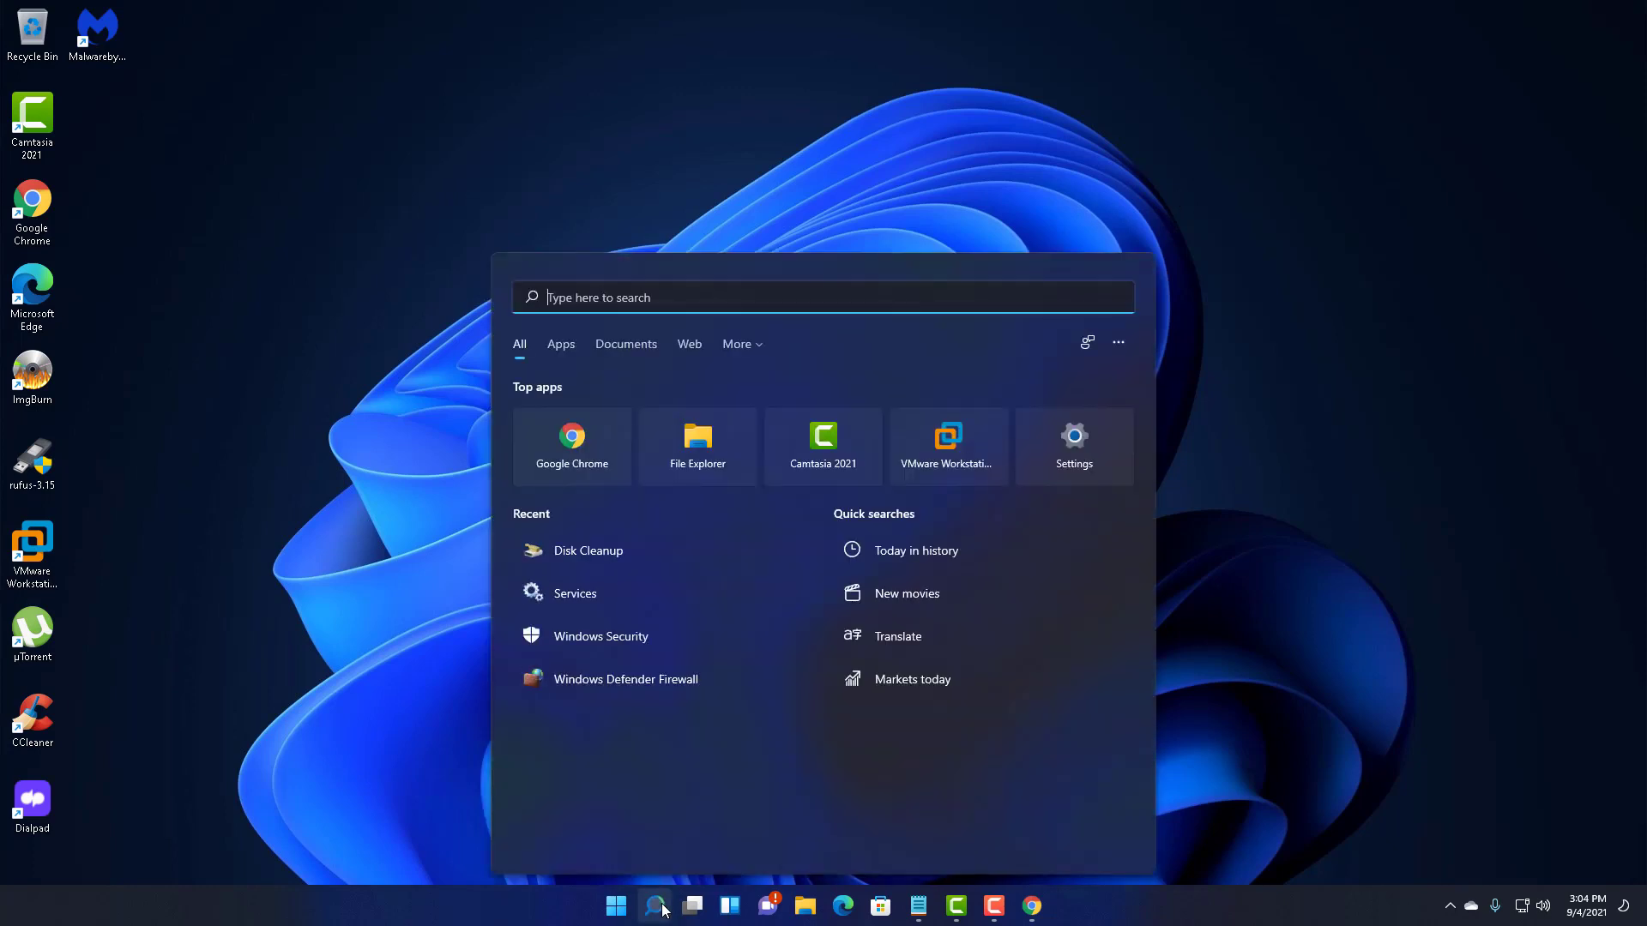
{"action": "type", "text": "add"}
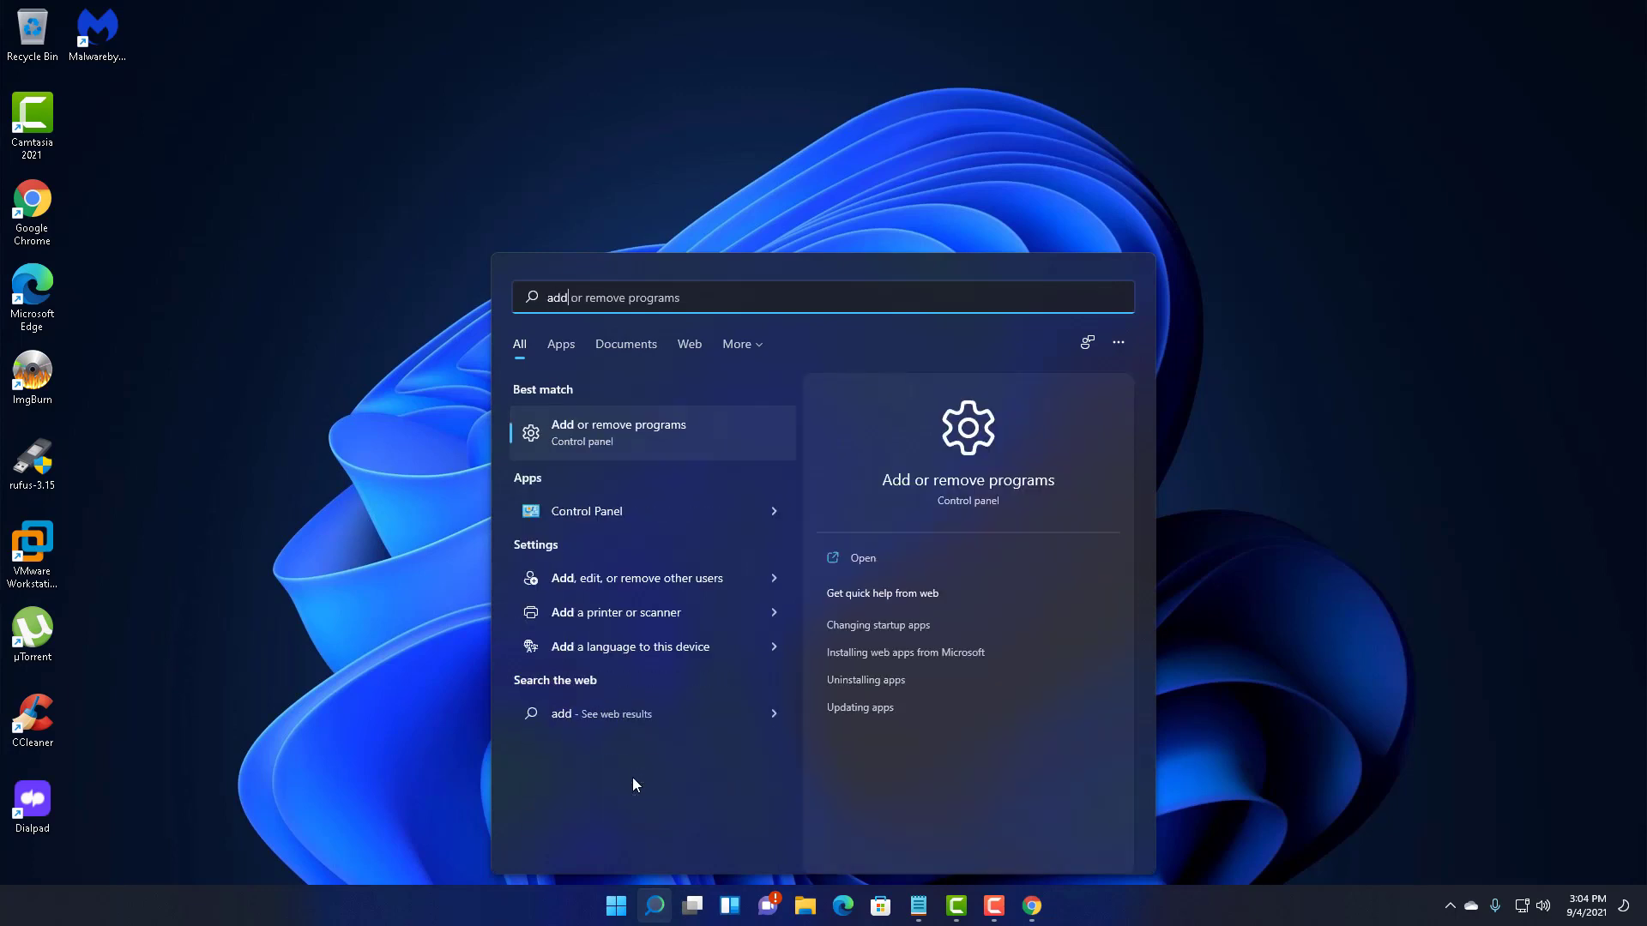
{"action": "type", "text": " and remove"}
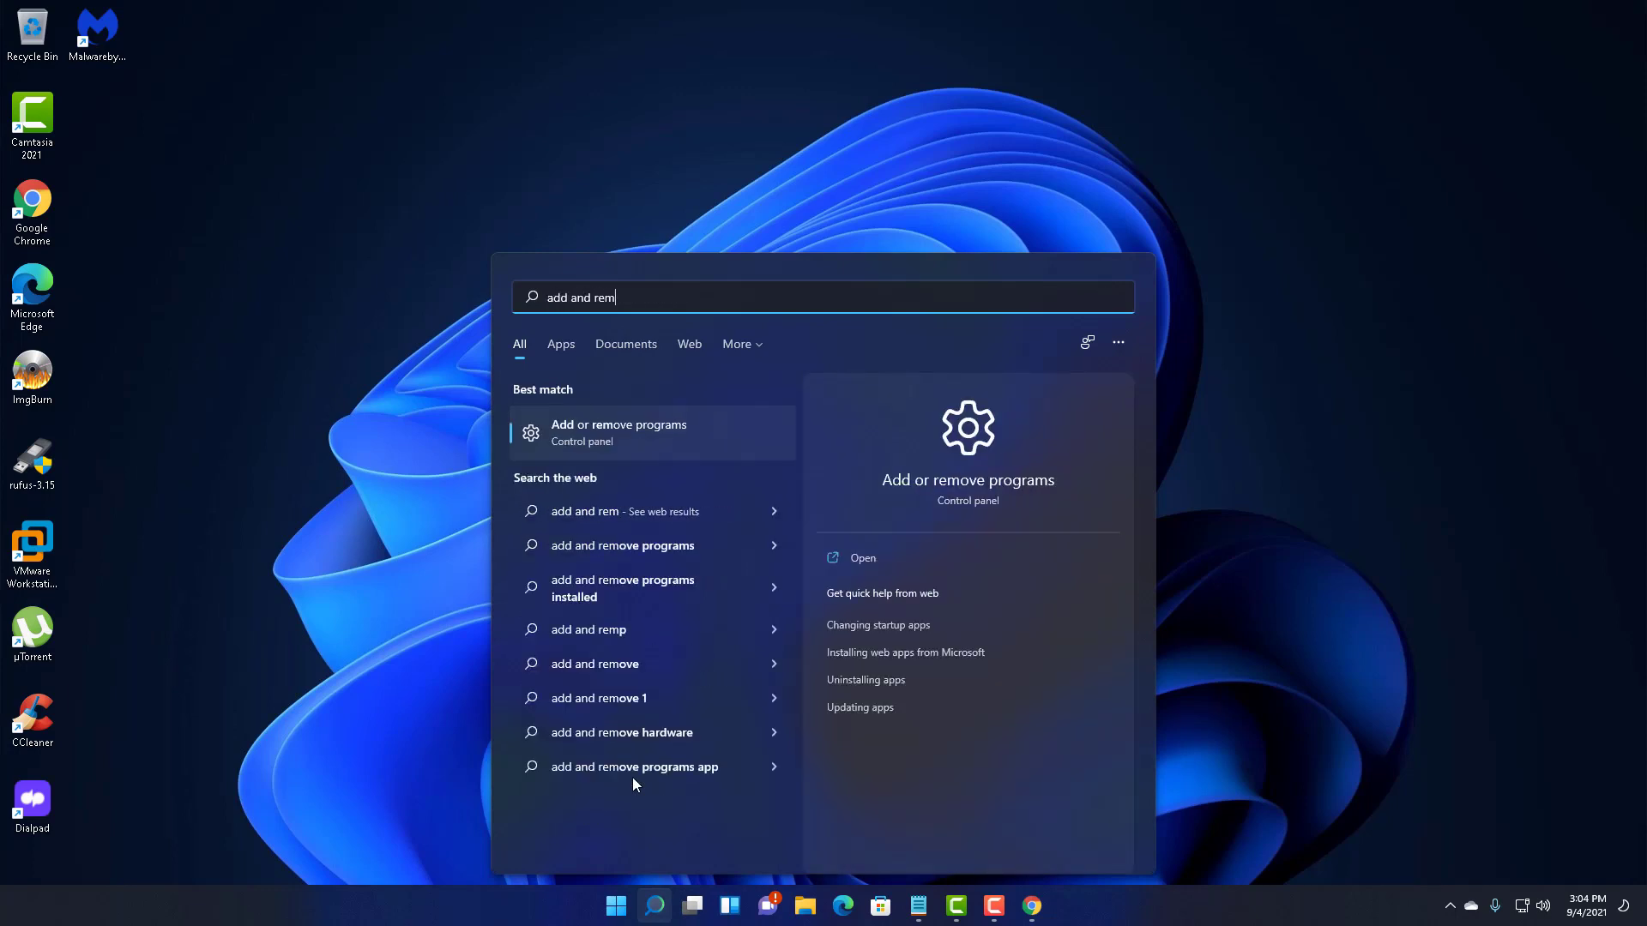
{"action": "key", "text": "BackSpace"}
{"action": "key", "text": "BackSpace"}
{"action": "key", "text": "BackSpace"}
{"action": "key", "text": "BackSpace"}
{"action": "key", "text": "BackSpace"}
{"action": "key", "text": "BackSpace"}
{"action": "key", "text": "BackSpace"}
{"action": "key", "text": "BackSpace"}
{"action": "key", "text": "BackSpace"}
{"action": "key", "text": "BackSpace"}
{"action": "key", "text": "BackSpace"}
{"action": "key", "text": "BackSpace"}
{"action": "key", "text": "BackSpace"}
{"action": "key", "text": "BackSpace"}
{"action": "type", "text": "un"}
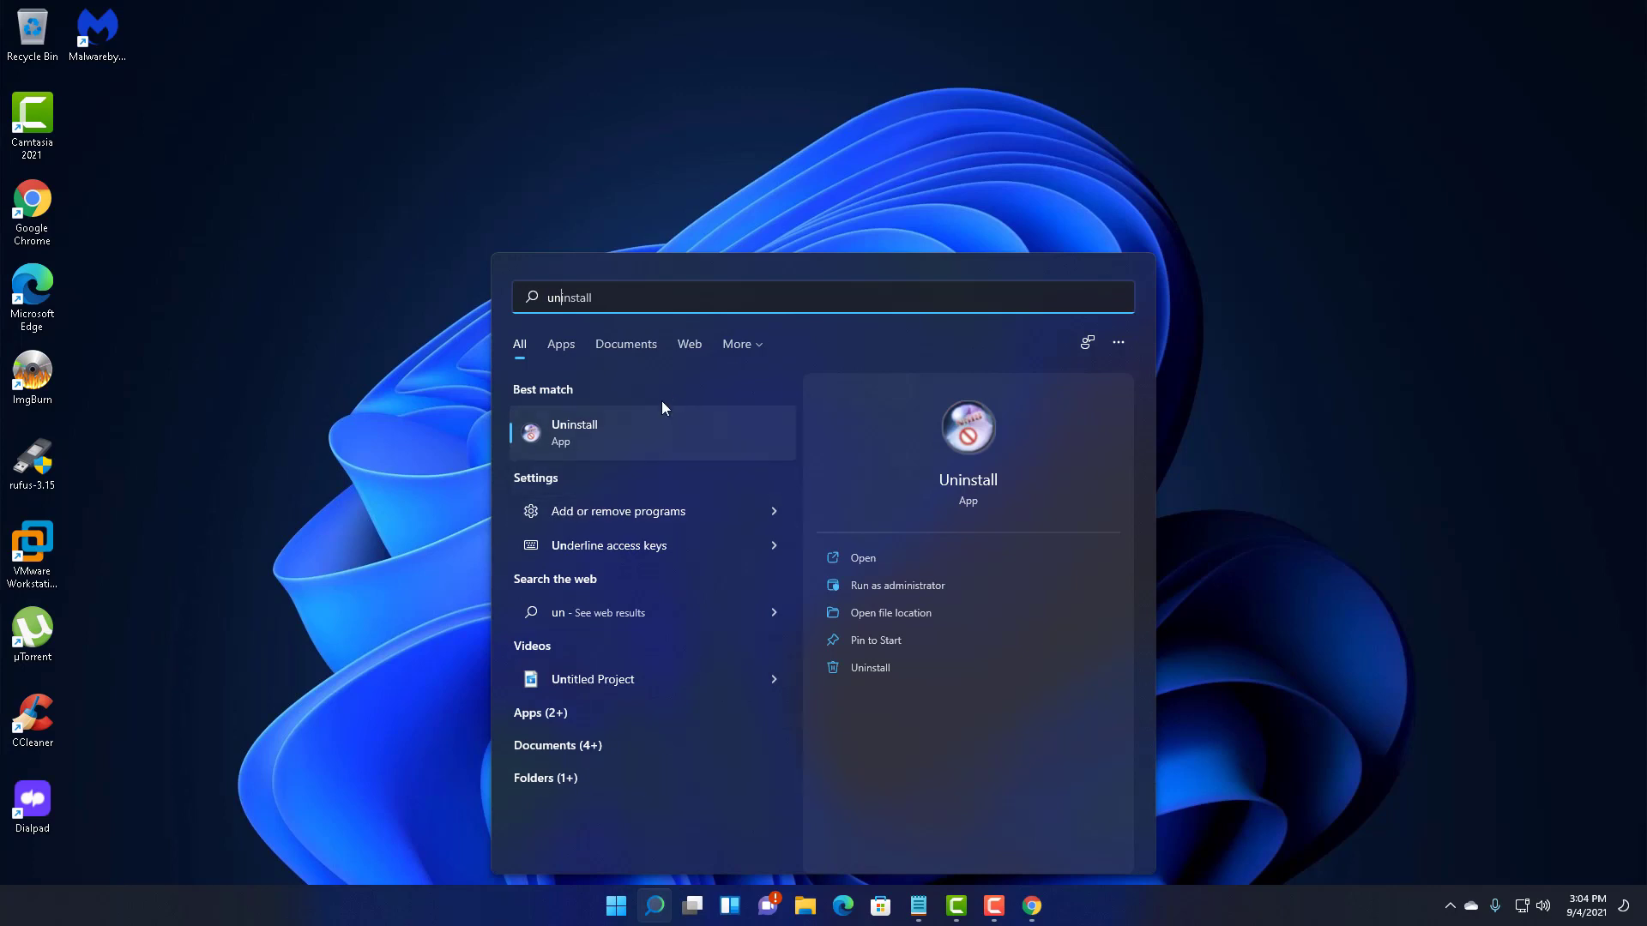
{"action": "key", "text": "ctrl+a"}
{"action": "type", "text": "add"}
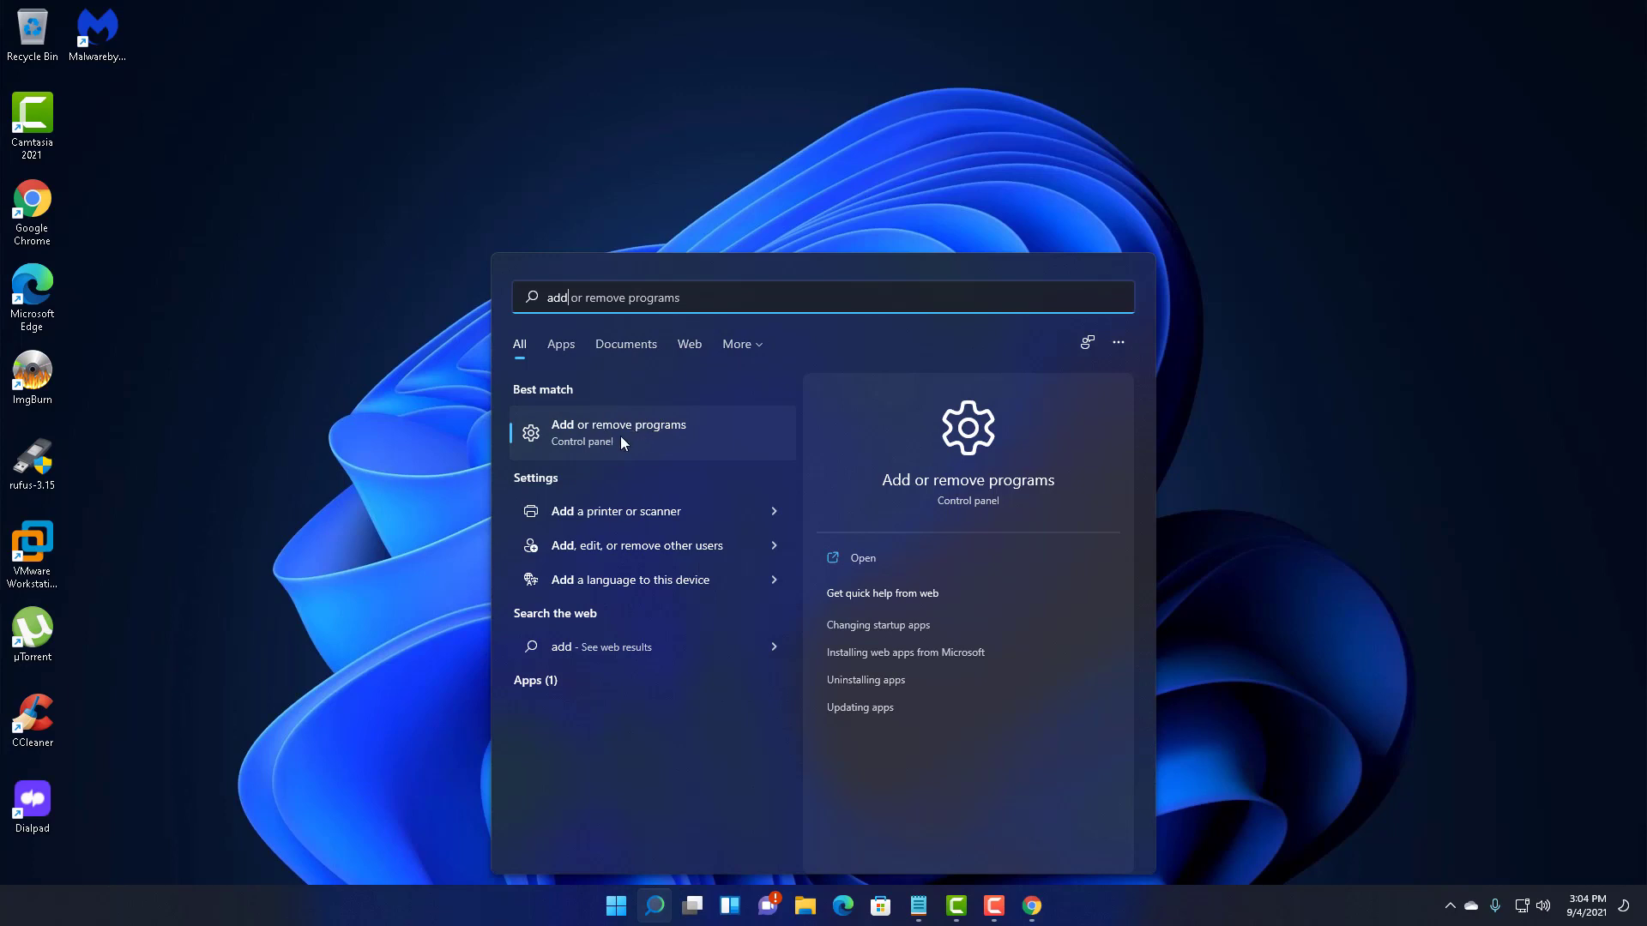
{"action": "left_click", "coordinate": [580, 438]}
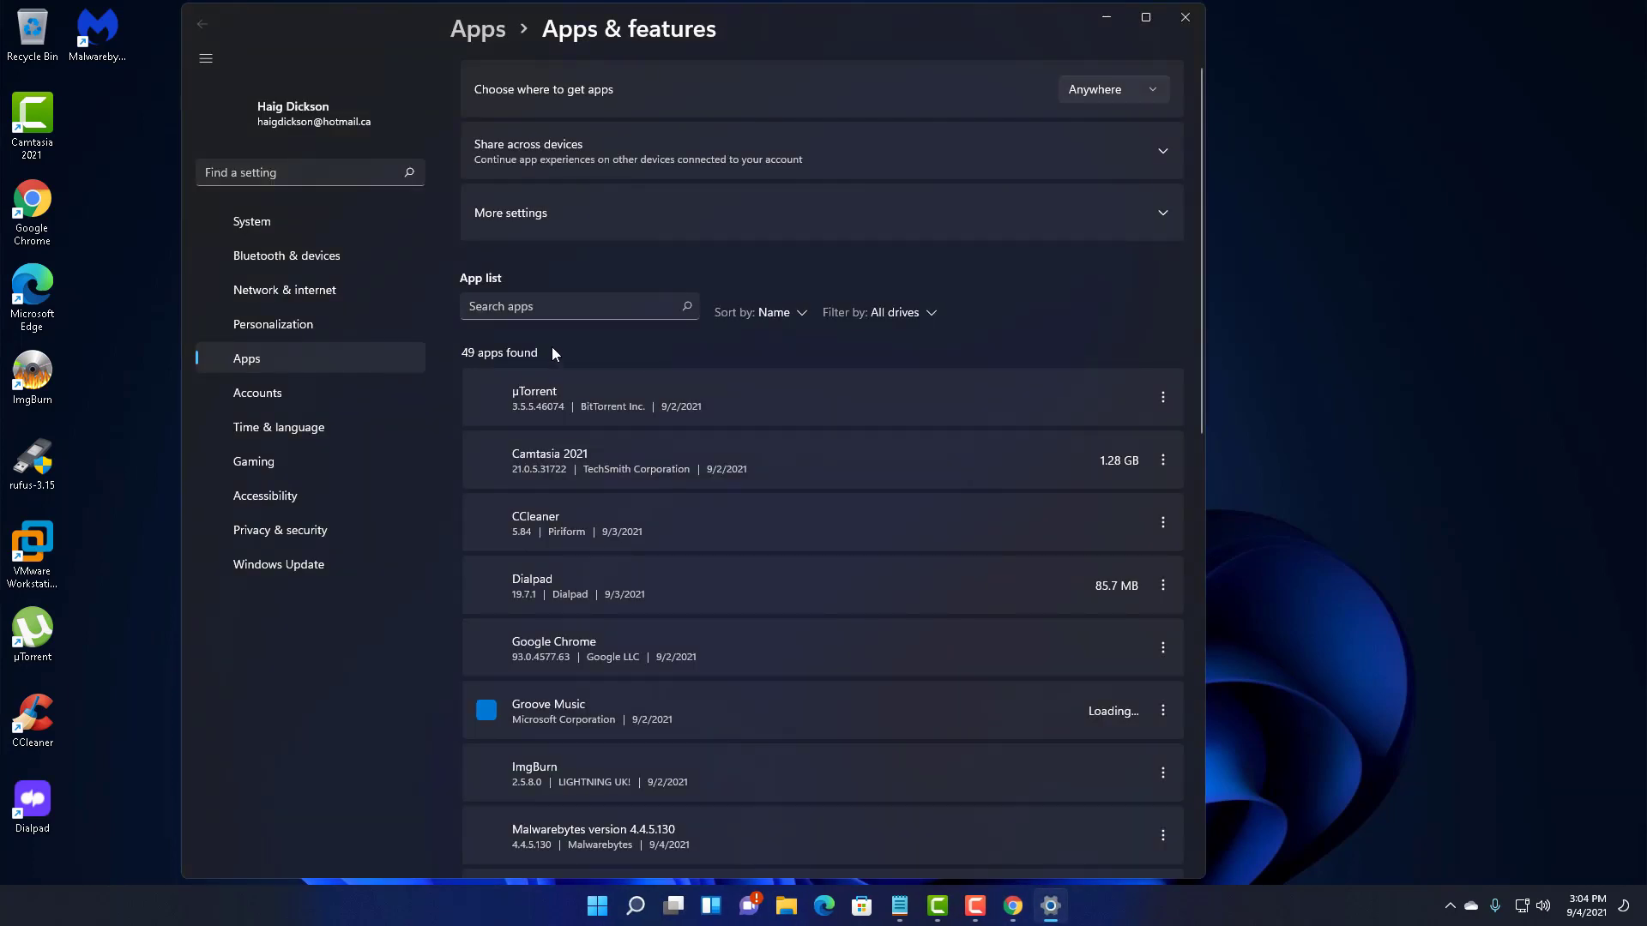
- Scroll through the 49 installed apps in Apps & features, then close Settings
{"action": "scroll", "coordinate": [592, 368], "scroll_direction": "down", "scroll_amount": 15}
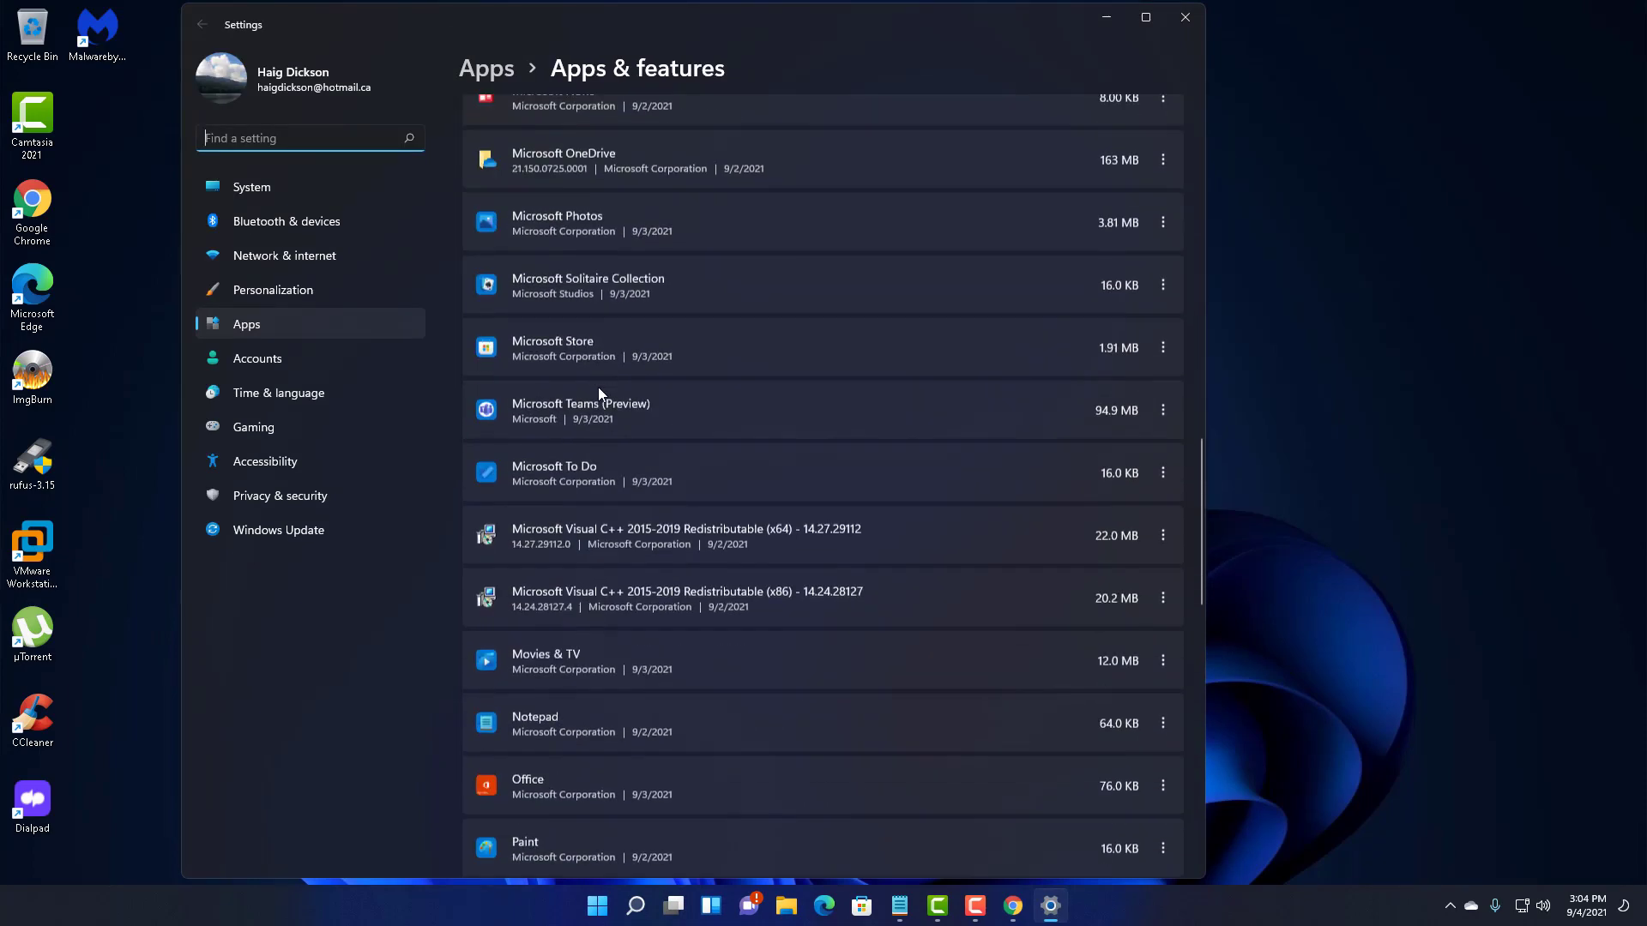
{"action": "scroll", "coordinate": [599, 387], "scroll_direction": "down", "scroll_amount": 12}
{"action": "scroll", "coordinate": [599, 389], "scroll_direction": "up", "scroll_amount": 5}
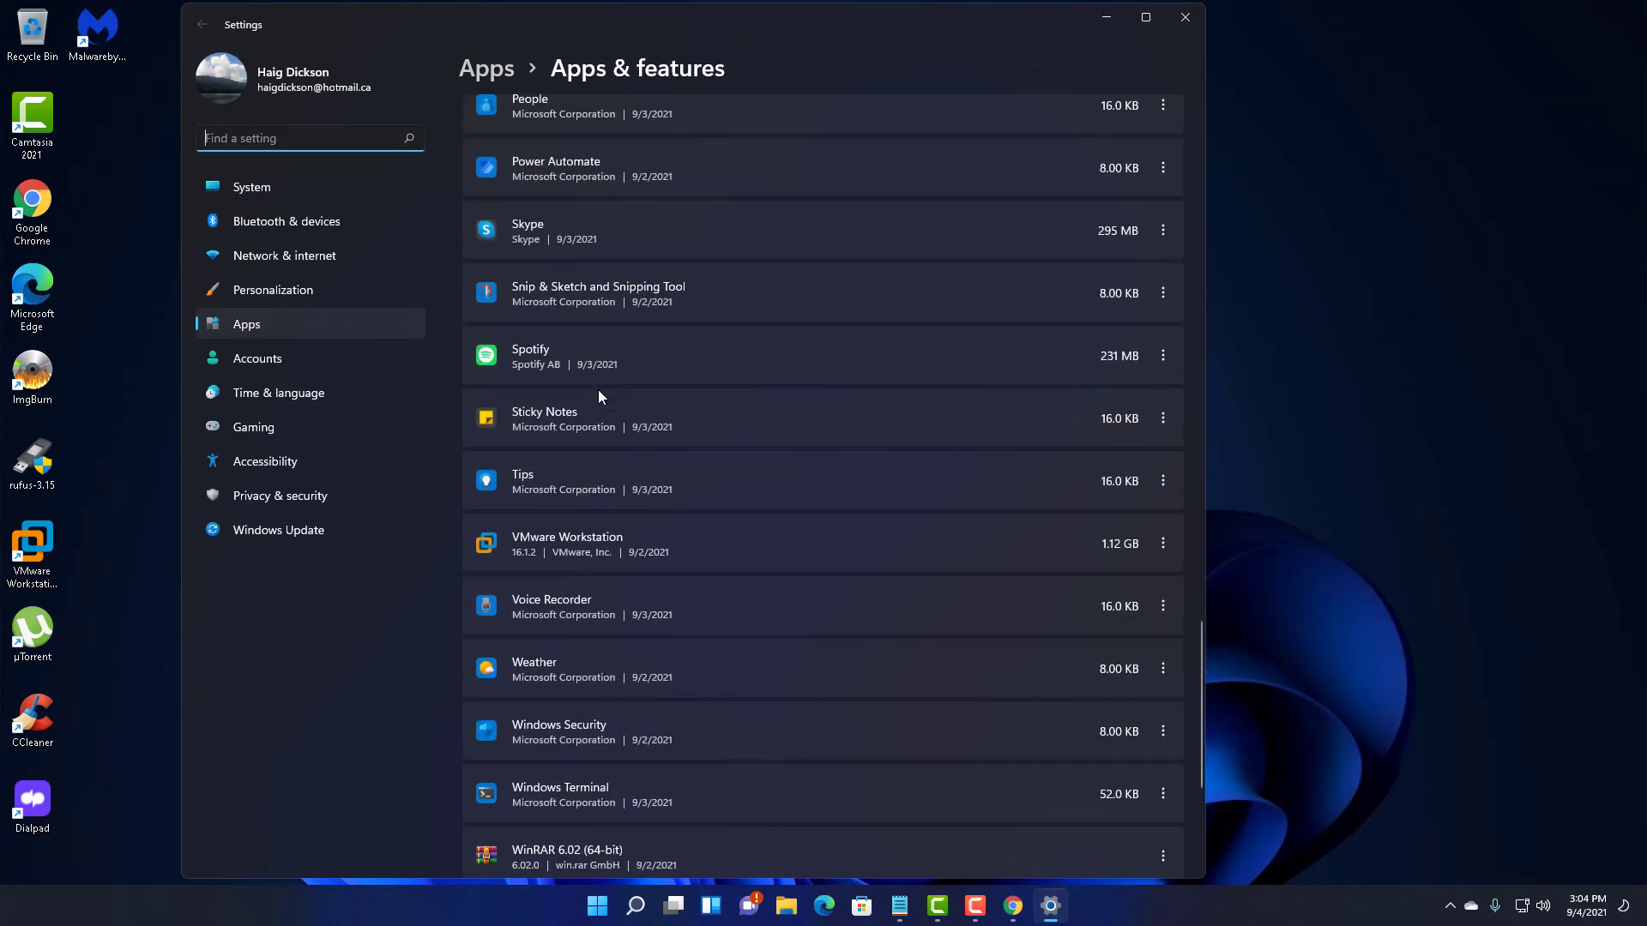
{"action": "scroll", "coordinate": [599, 393], "scroll_direction": "up", "scroll_amount": 7}
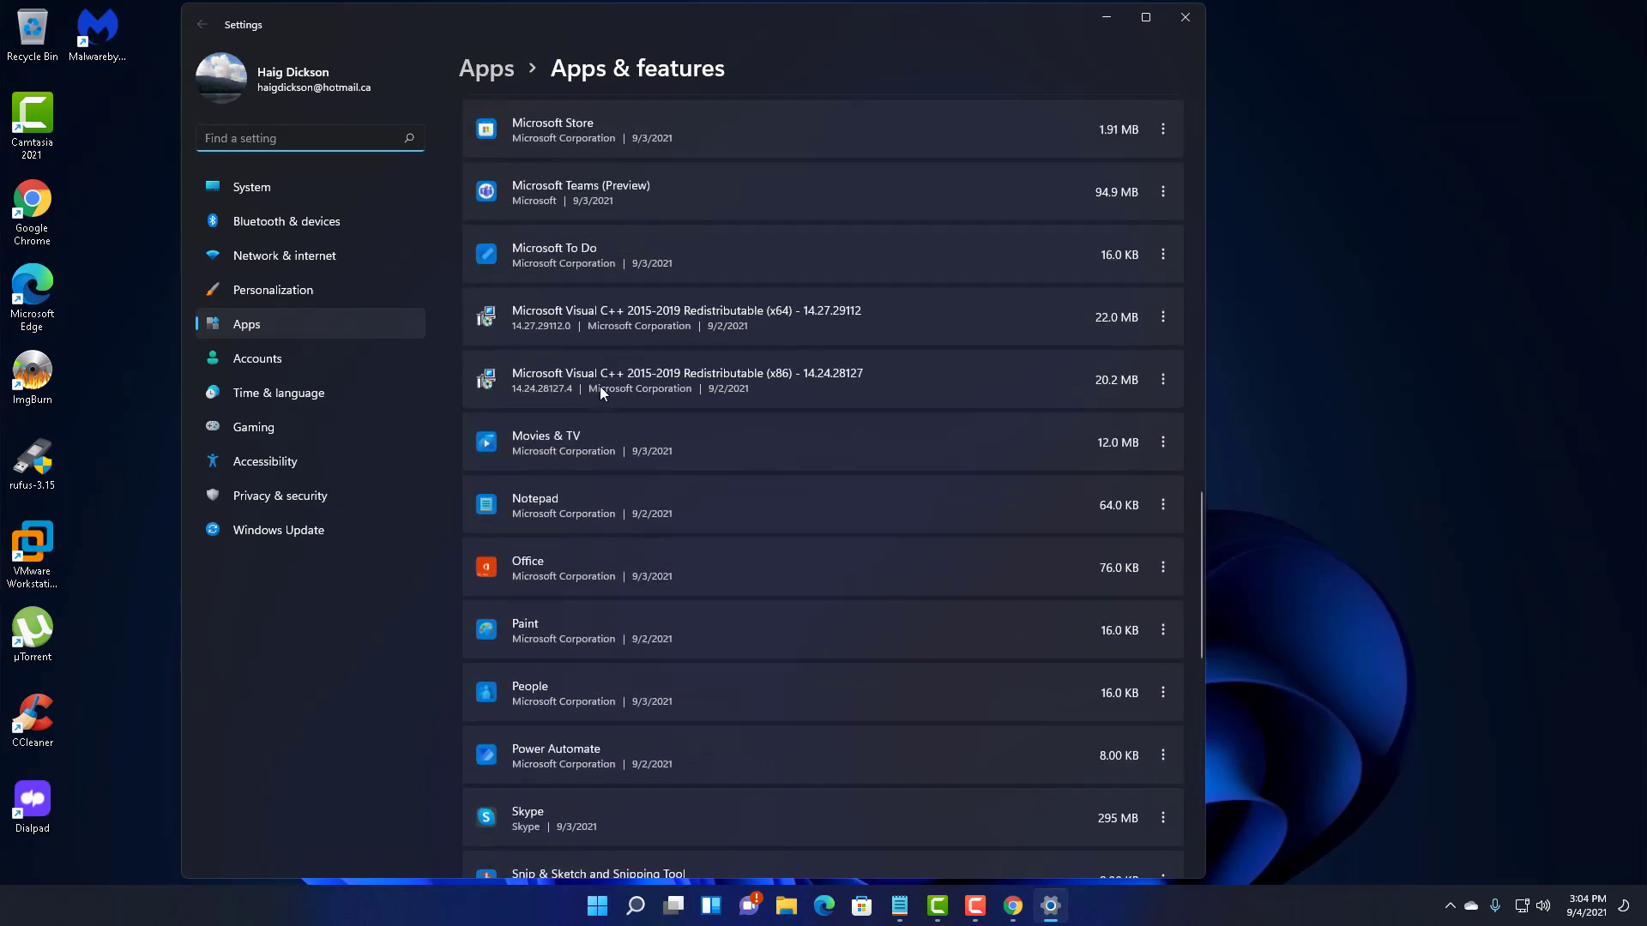
{"action": "scroll", "coordinate": [601, 392], "scroll_direction": "up", "scroll_amount": 9}
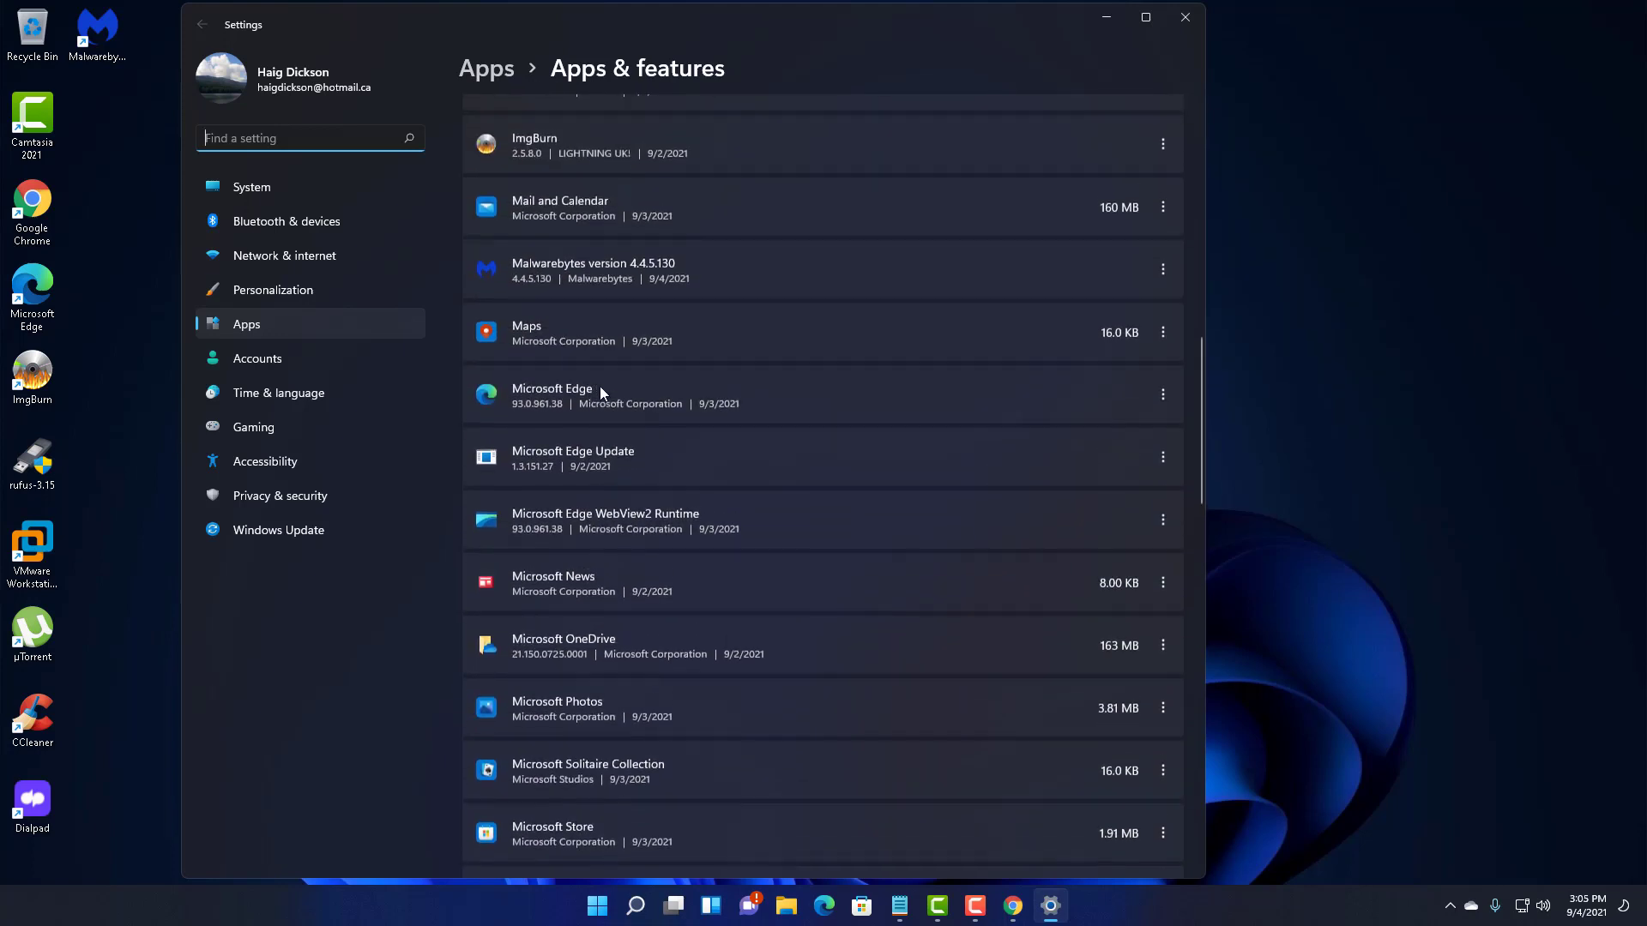
{"action": "scroll", "coordinate": [600, 391], "scroll_direction": "up", "scroll_amount": 10}
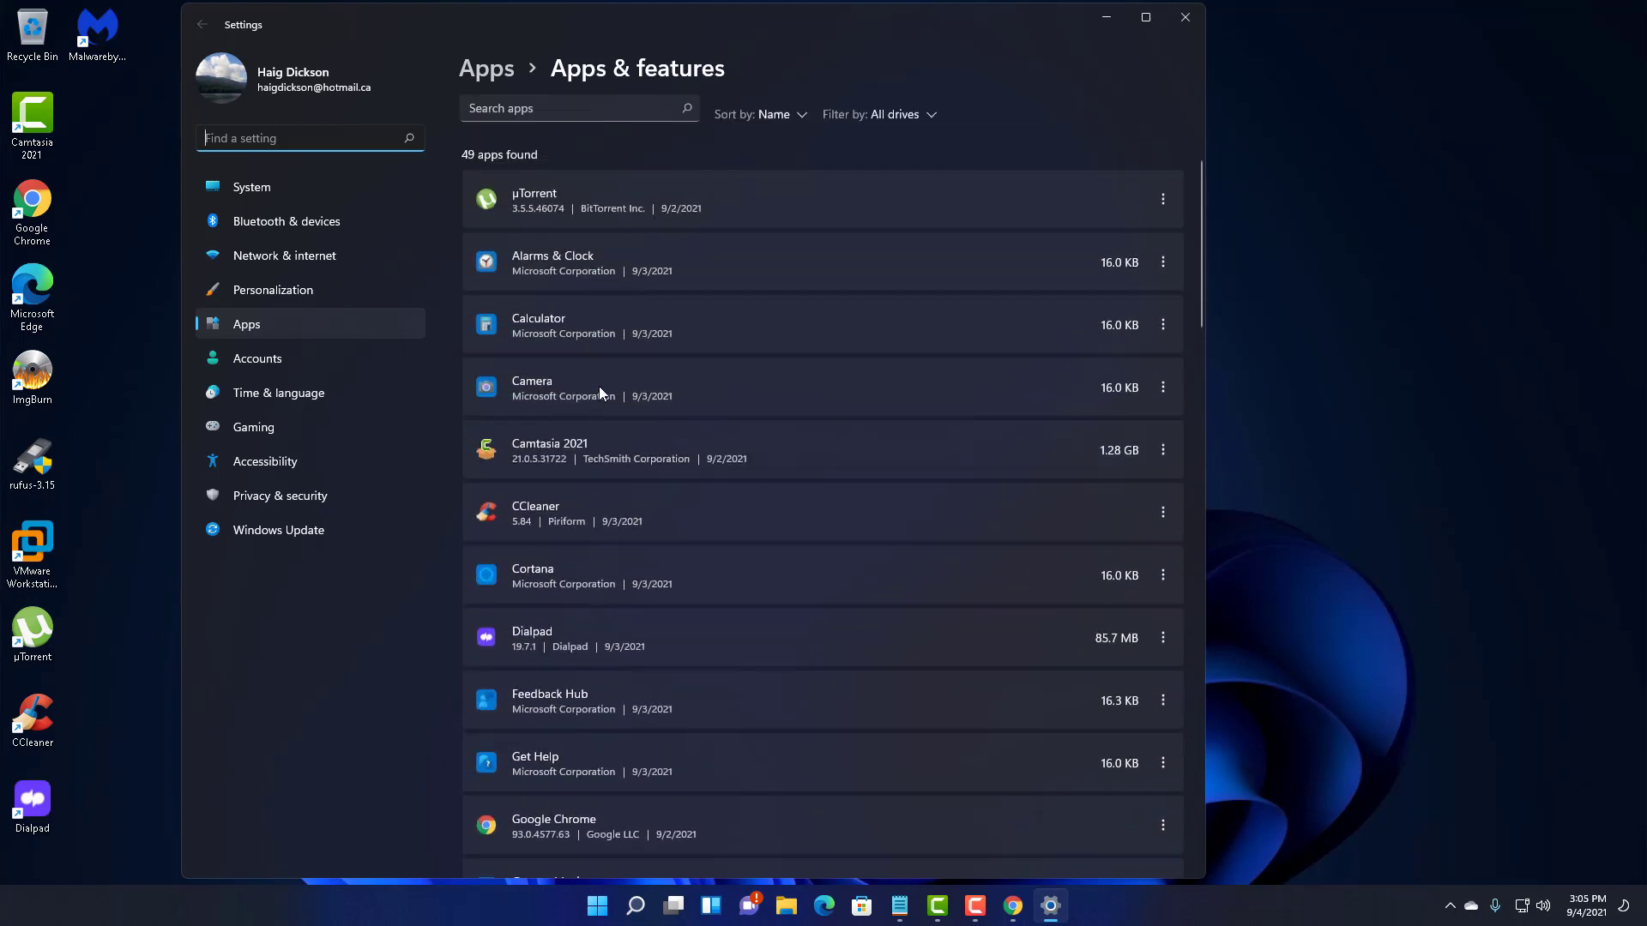
{"action": "scroll", "coordinate": [599, 386], "scroll_direction": "up", "scroll_amount": 3}
{"action": "scroll", "coordinate": [599, 386], "scroll_direction": "down", "scroll_amount": 10}
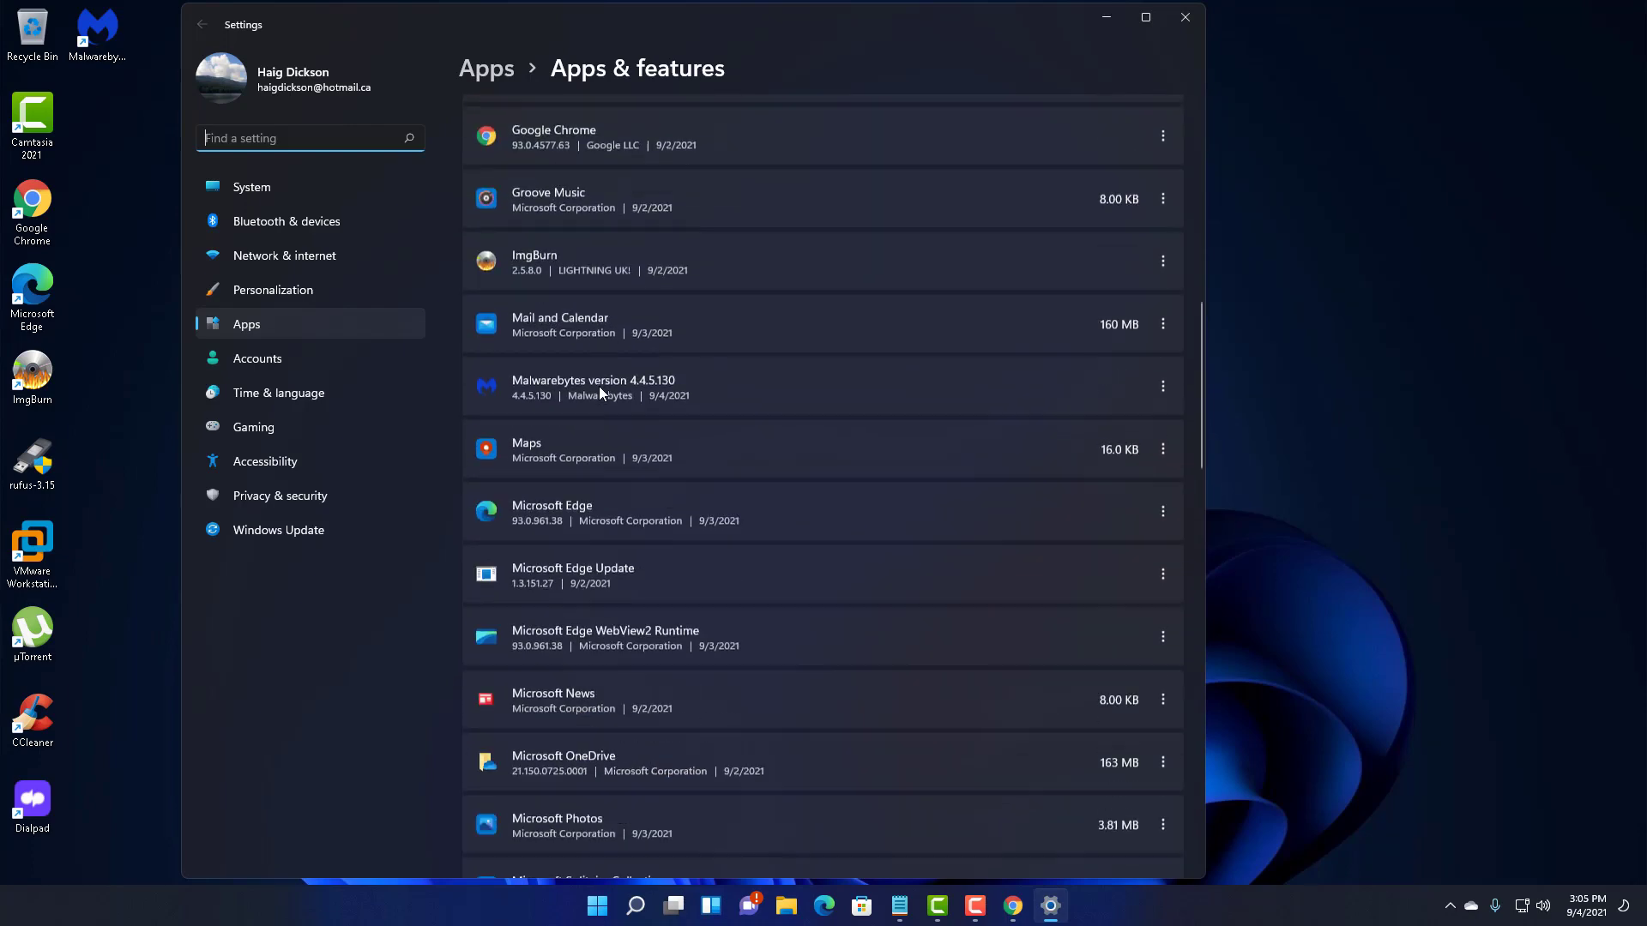
{"action": "scroll", "coordinate": [599, 388], "scroll_direction": "down", "scroll_amount": 12}
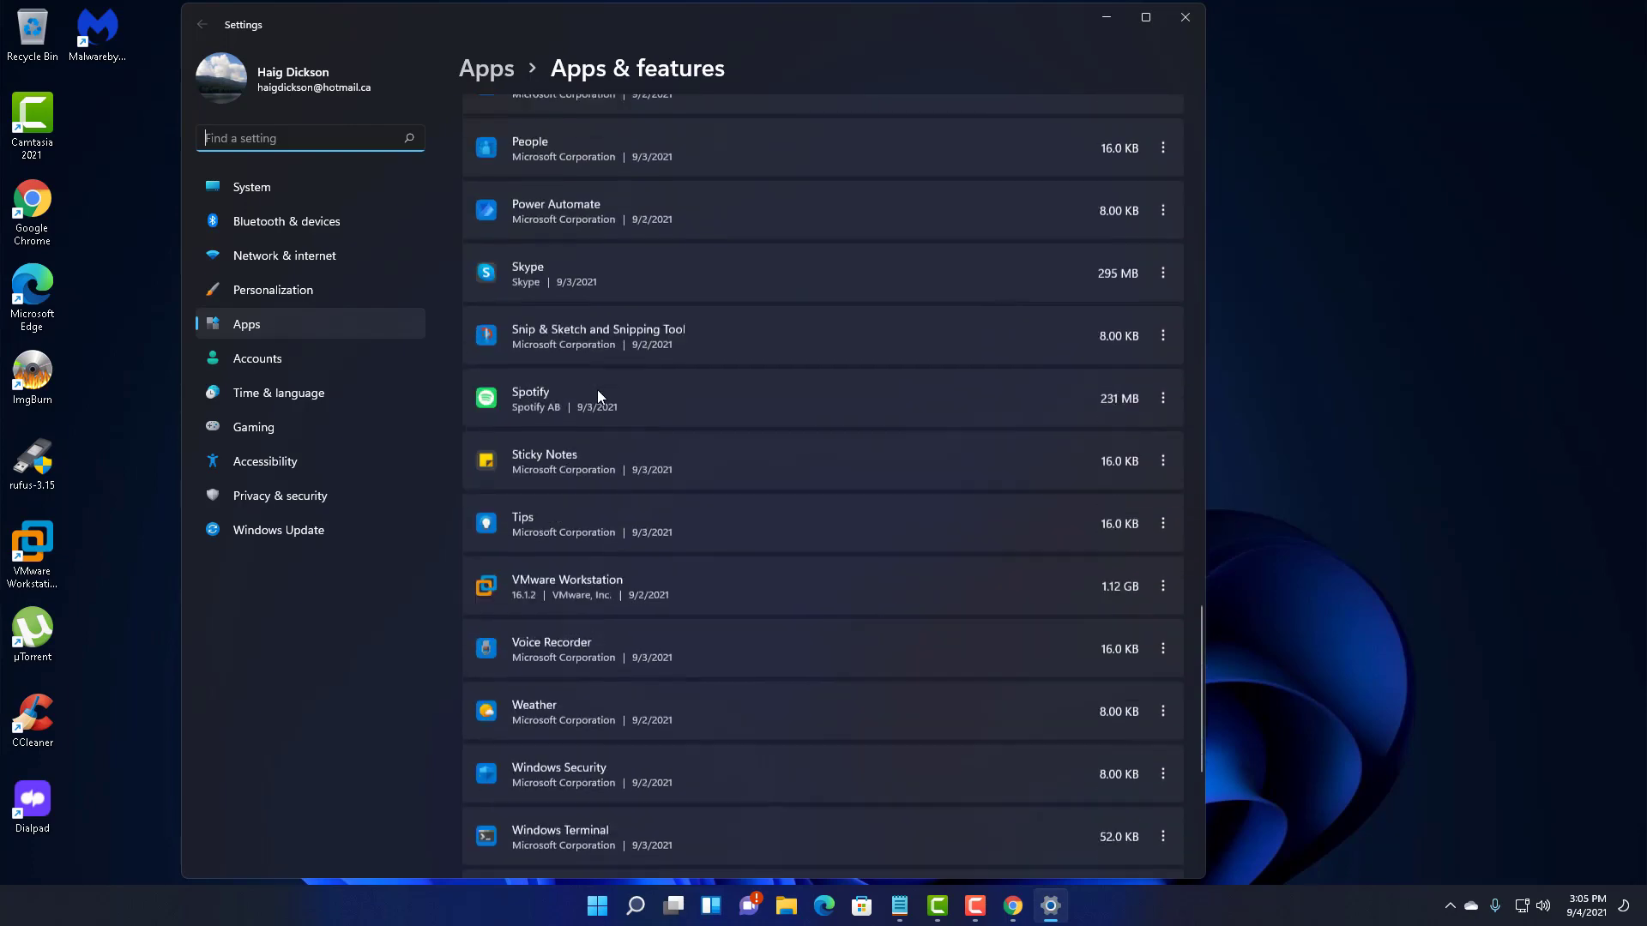
{"action": "scroll", "coordinate": [598, 391], "scroll_direction": "down", "scroll_amount": 5}
{"action": "scroll", "coordinate": [599, 391], "scroll_direction": "up", "scroll_amount": 20}
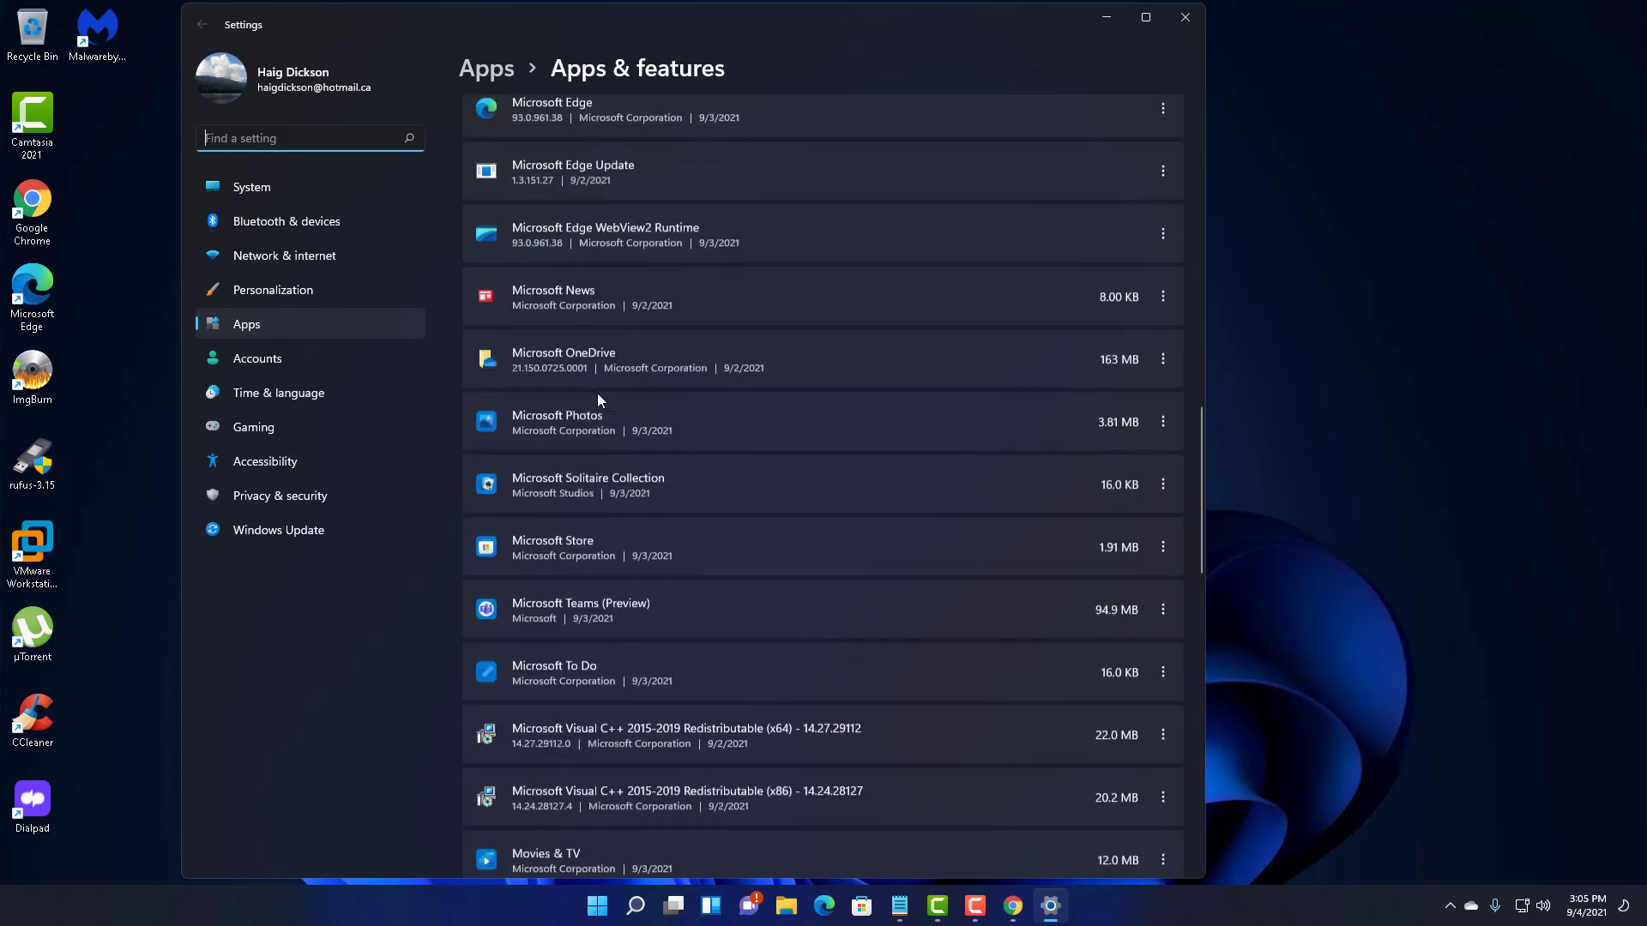
{"action": "scroll", "coordinate": [599, 393], "scroll_direction": "up", "scroll_amount": 2}
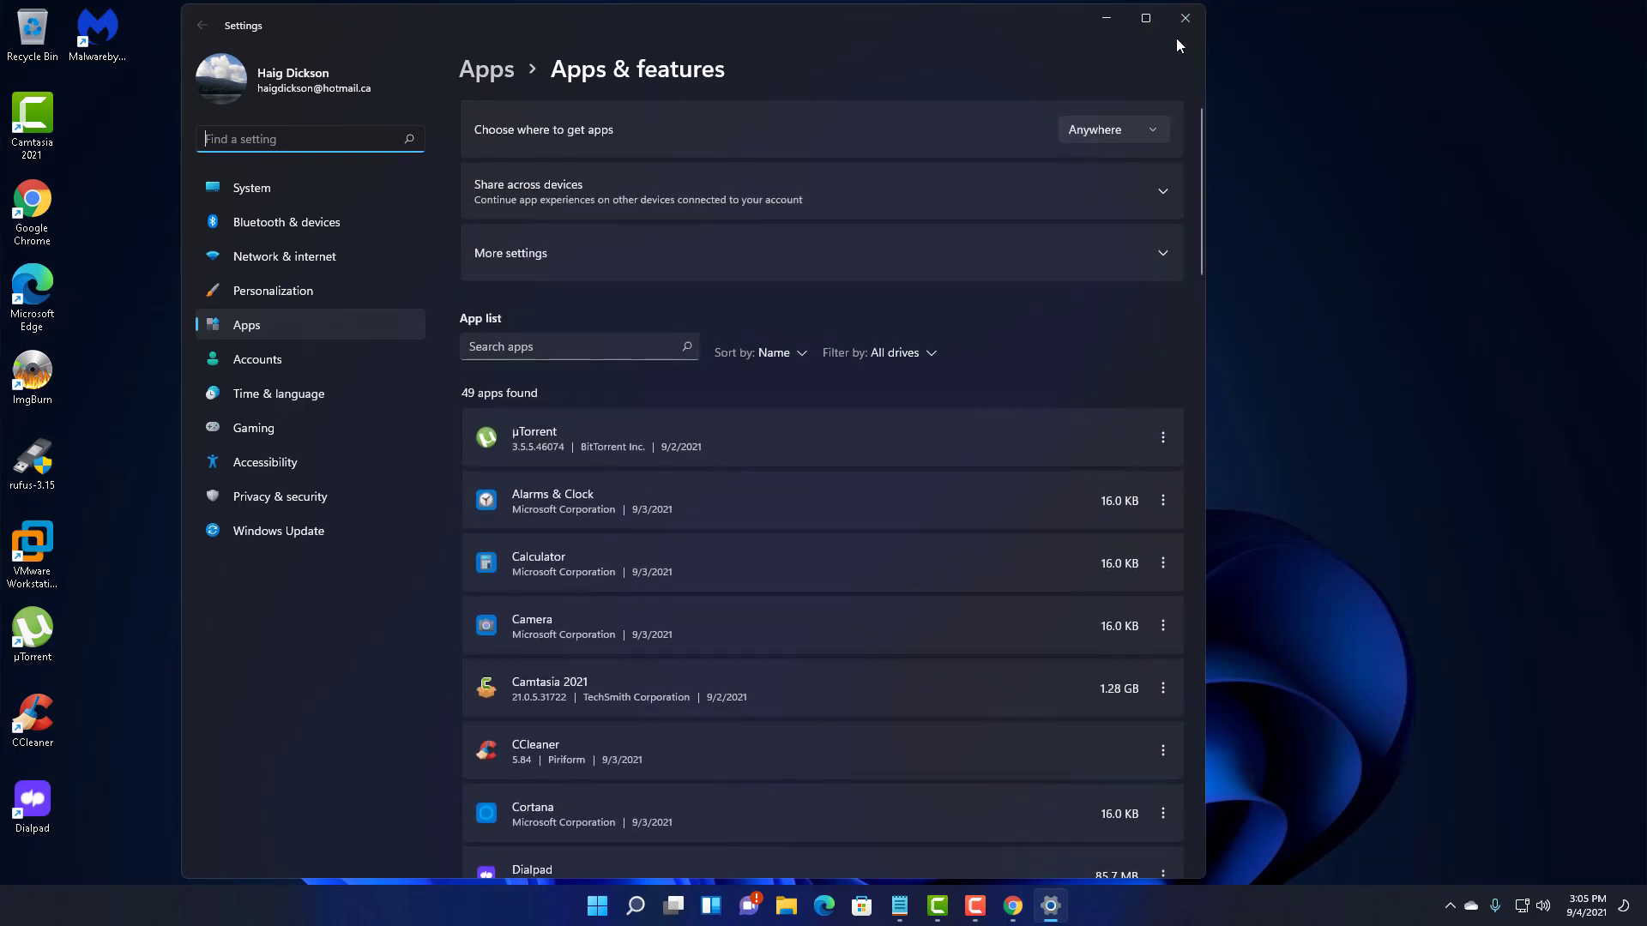
{"action": "left_click", "coordinate": [1185, 18]}
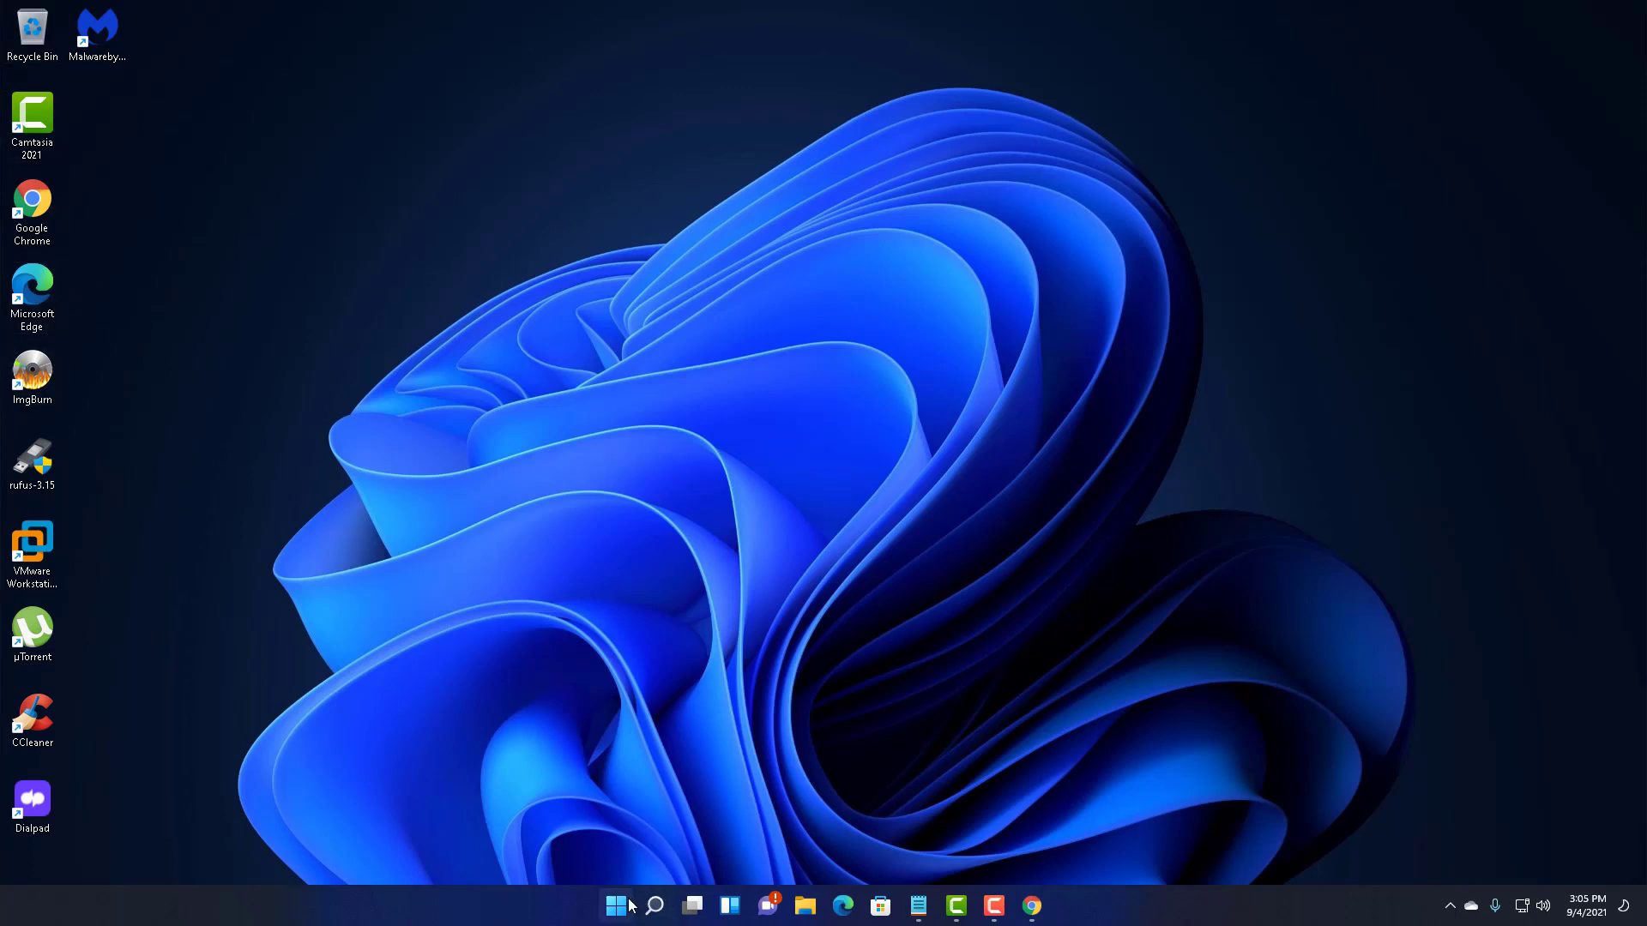
- Open This PC in File Explorer and show the Properties of Local Disk (C:)
{"action": "left_click", "coordinate": [806, 907]}
{"action": "left_click", "coordinate": [552, 326]}
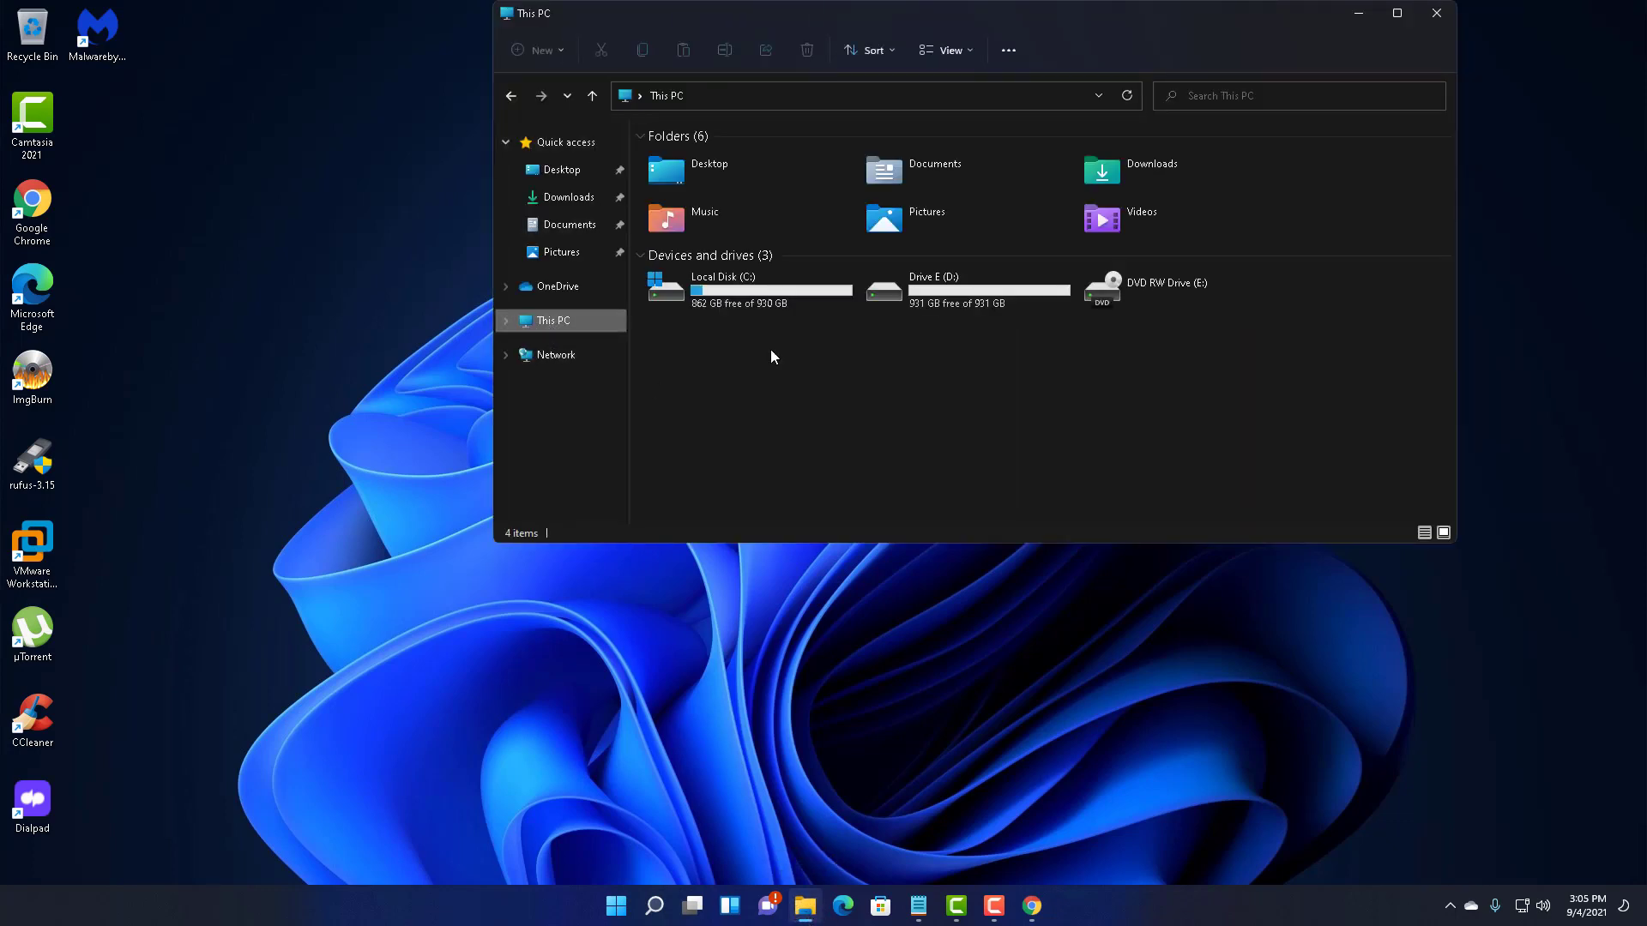
{"action": "left_click_drag", "start_coordinate": [963, 25], "coordinate": [902, 195]}
{"action": "left_click", "coordinate": [662, 467]}
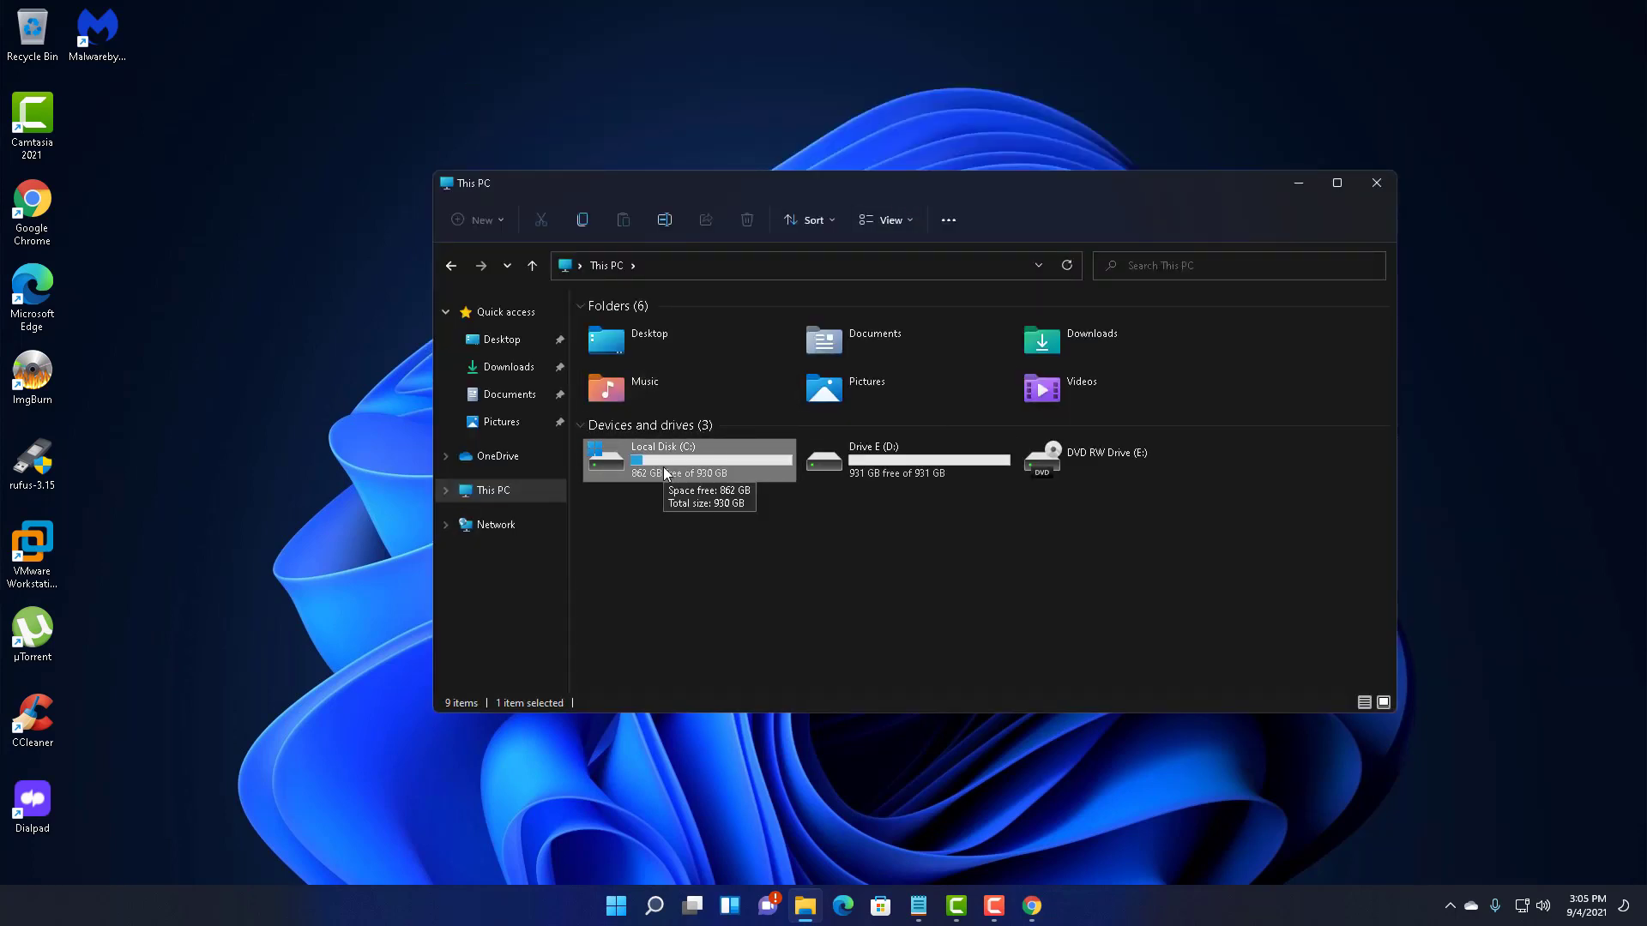
{"action": "double_click", "coordinate": [666, 467]}
{"action": "right_click", "coordinate": [667, 468]}
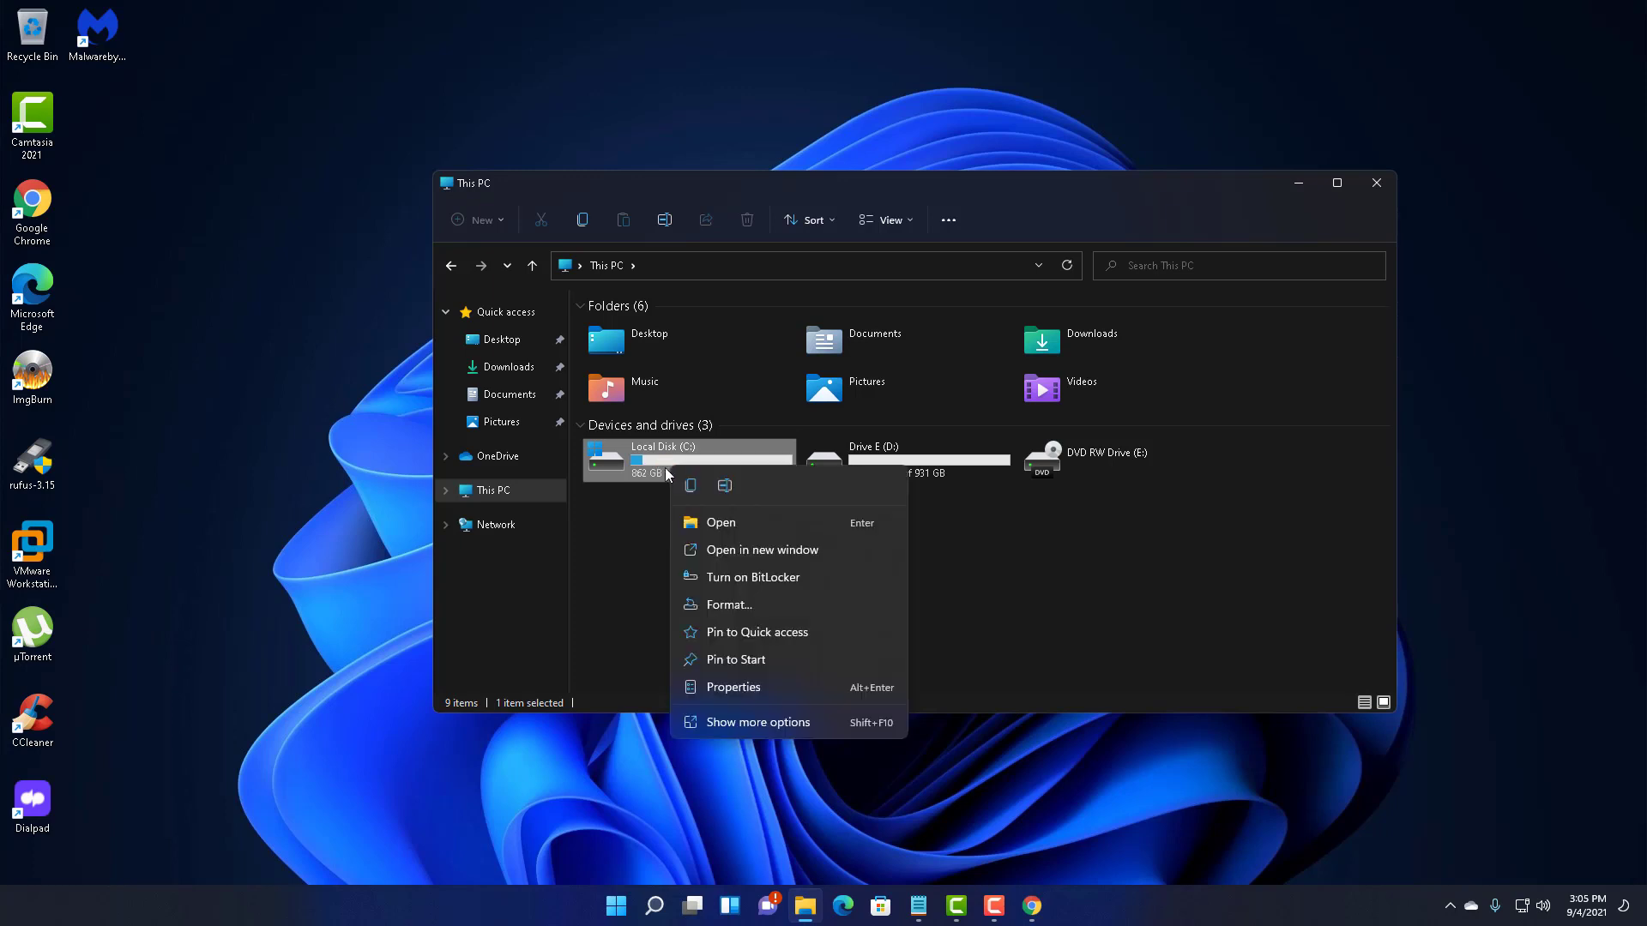
{"action": "left_click", "coordinate": [763, 683]}
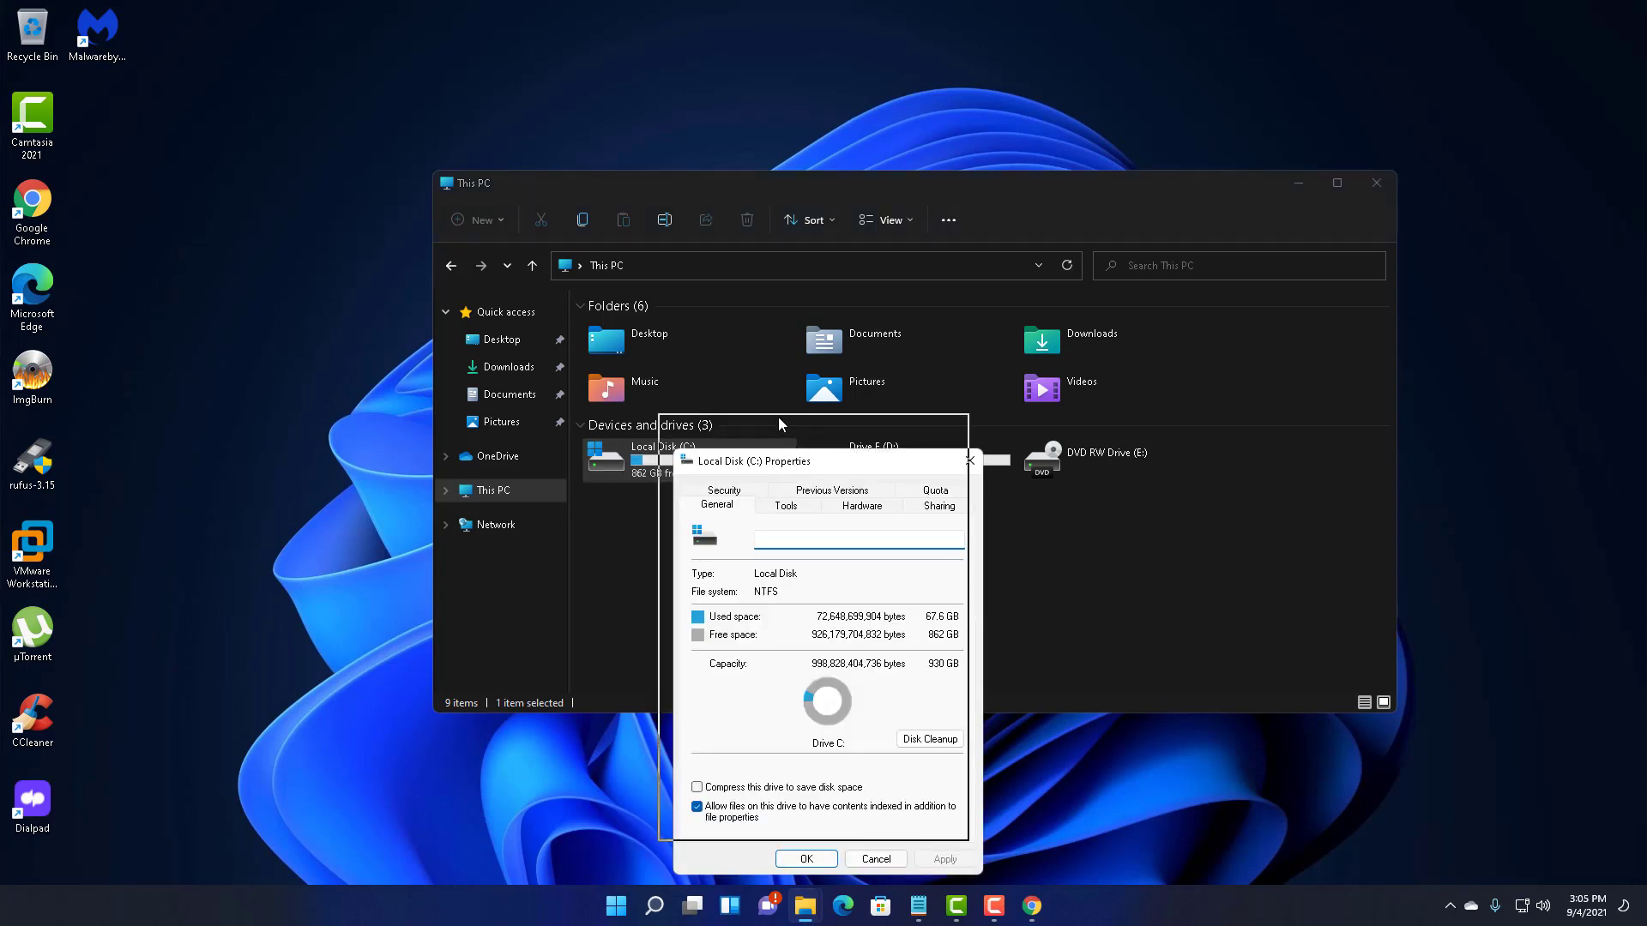
{"action": "left_click_drag", "start_coordinate": [780, 469], "coordinate": [748, 349]}
- Open Optimize Drives from the Tools tab: C: needs optimization, Drive E is OK
{"action": "left_click", "coordinate": [751, 383]}
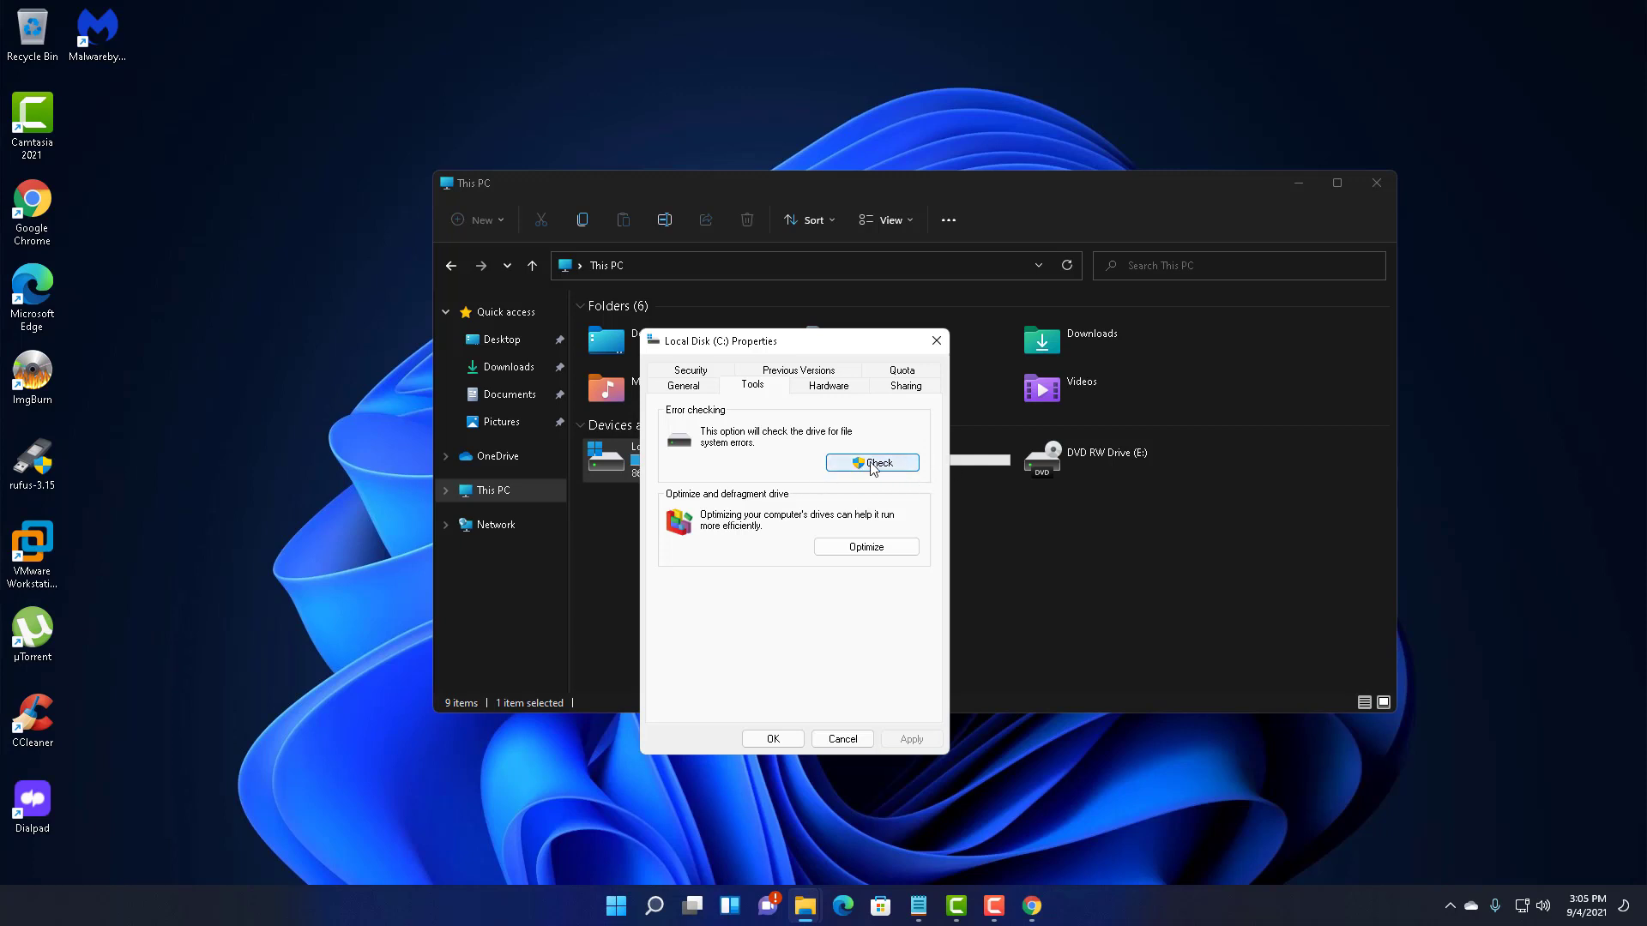
{"action": "left_click", "coordinate": [866, 547]}
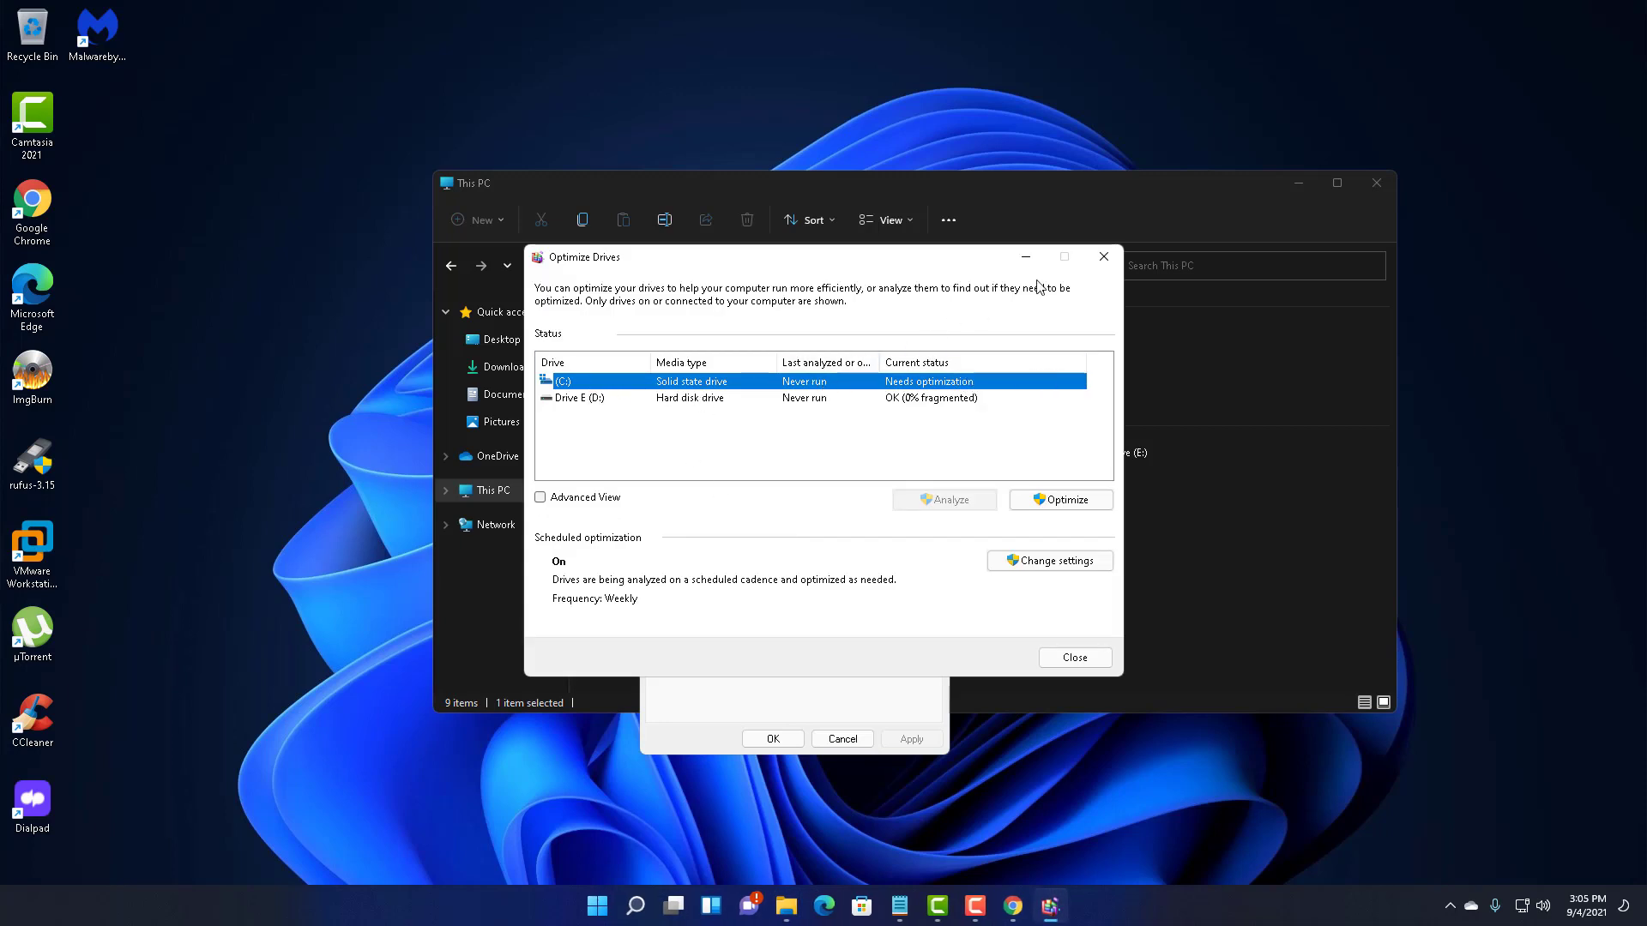
{"action": "left_click_drag", "start_coordinate": [1108, 263], "coordinate": [1158, 252]}
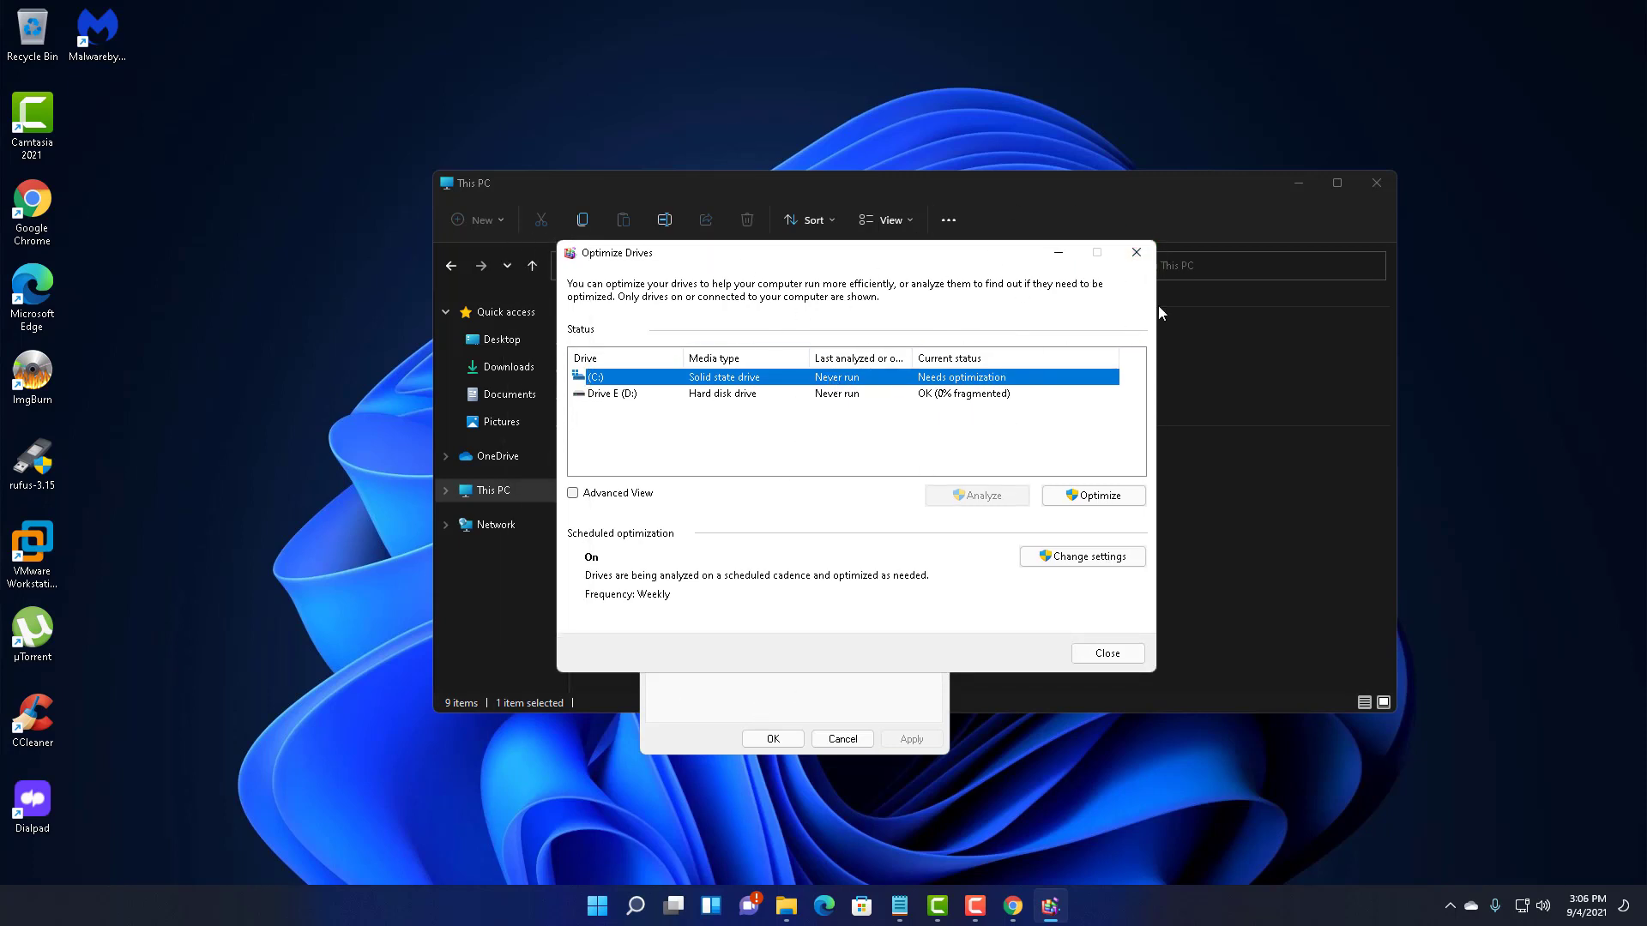
- Close Optimize Drives, the Local Disk (C:) Properties dialog and the This PC window
{"action": "left_click", "coordinate": [1137, 252]}
{"action": "left_click", "coordinate": [937, 341]}
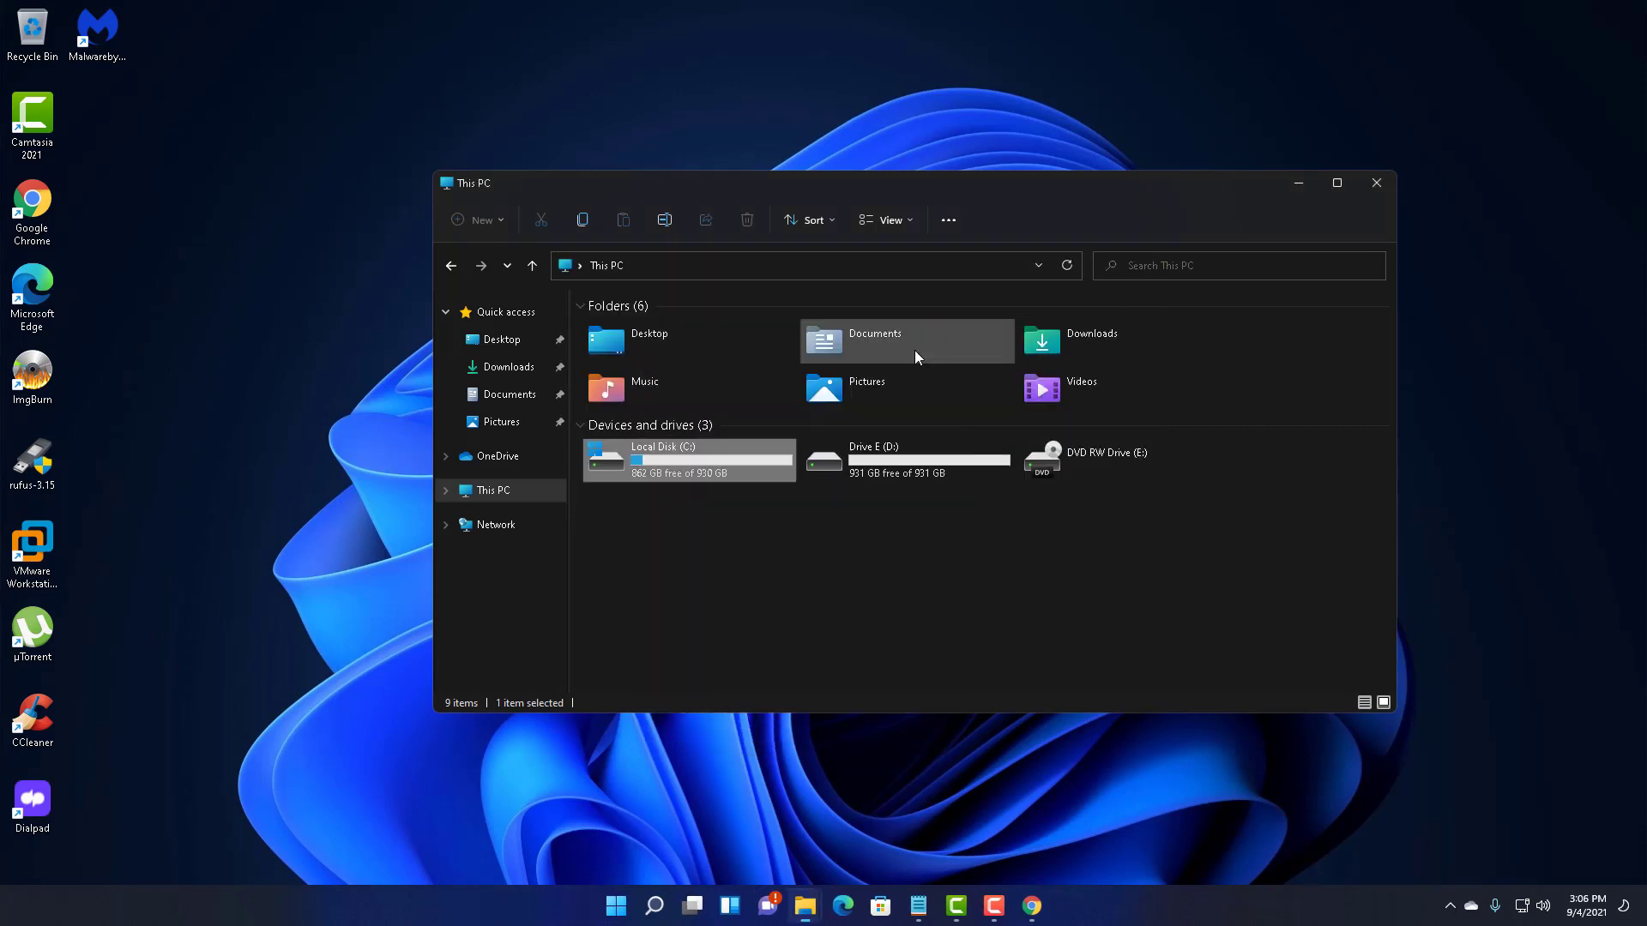
{"action": "left_click", "coordinate": [1376, 185]}
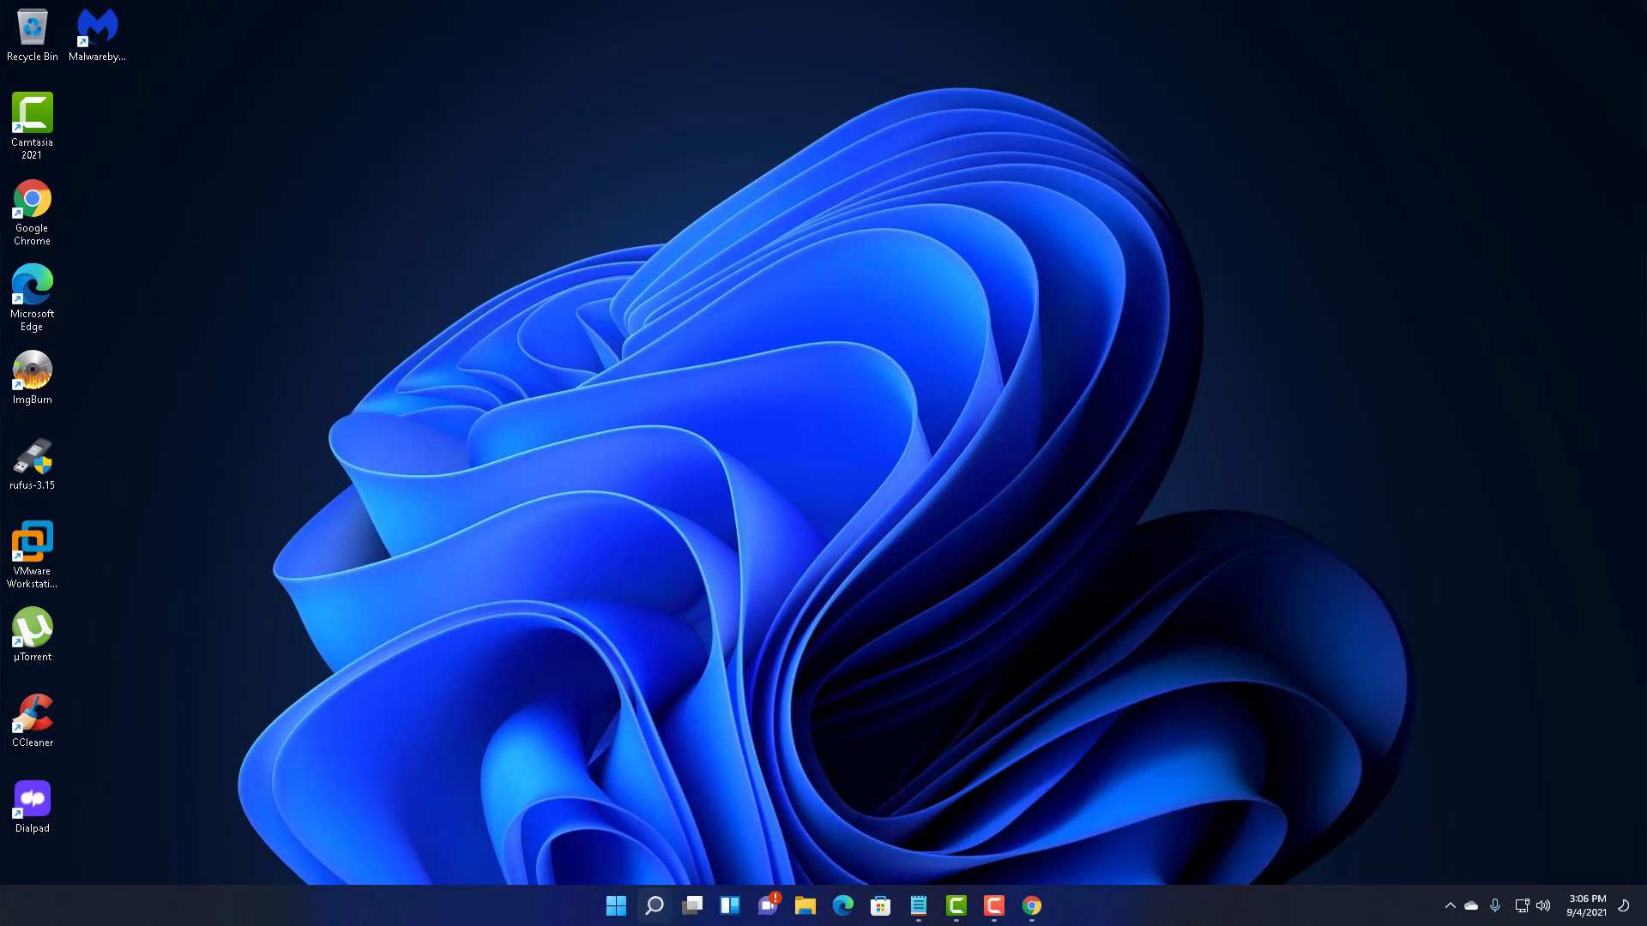
- Launch System Configuration by running msconfig from the Win+R Run box
{"action": "mouse_move", "coordinate": [646, 907]}
{"action": "key", "text": "super+r"}
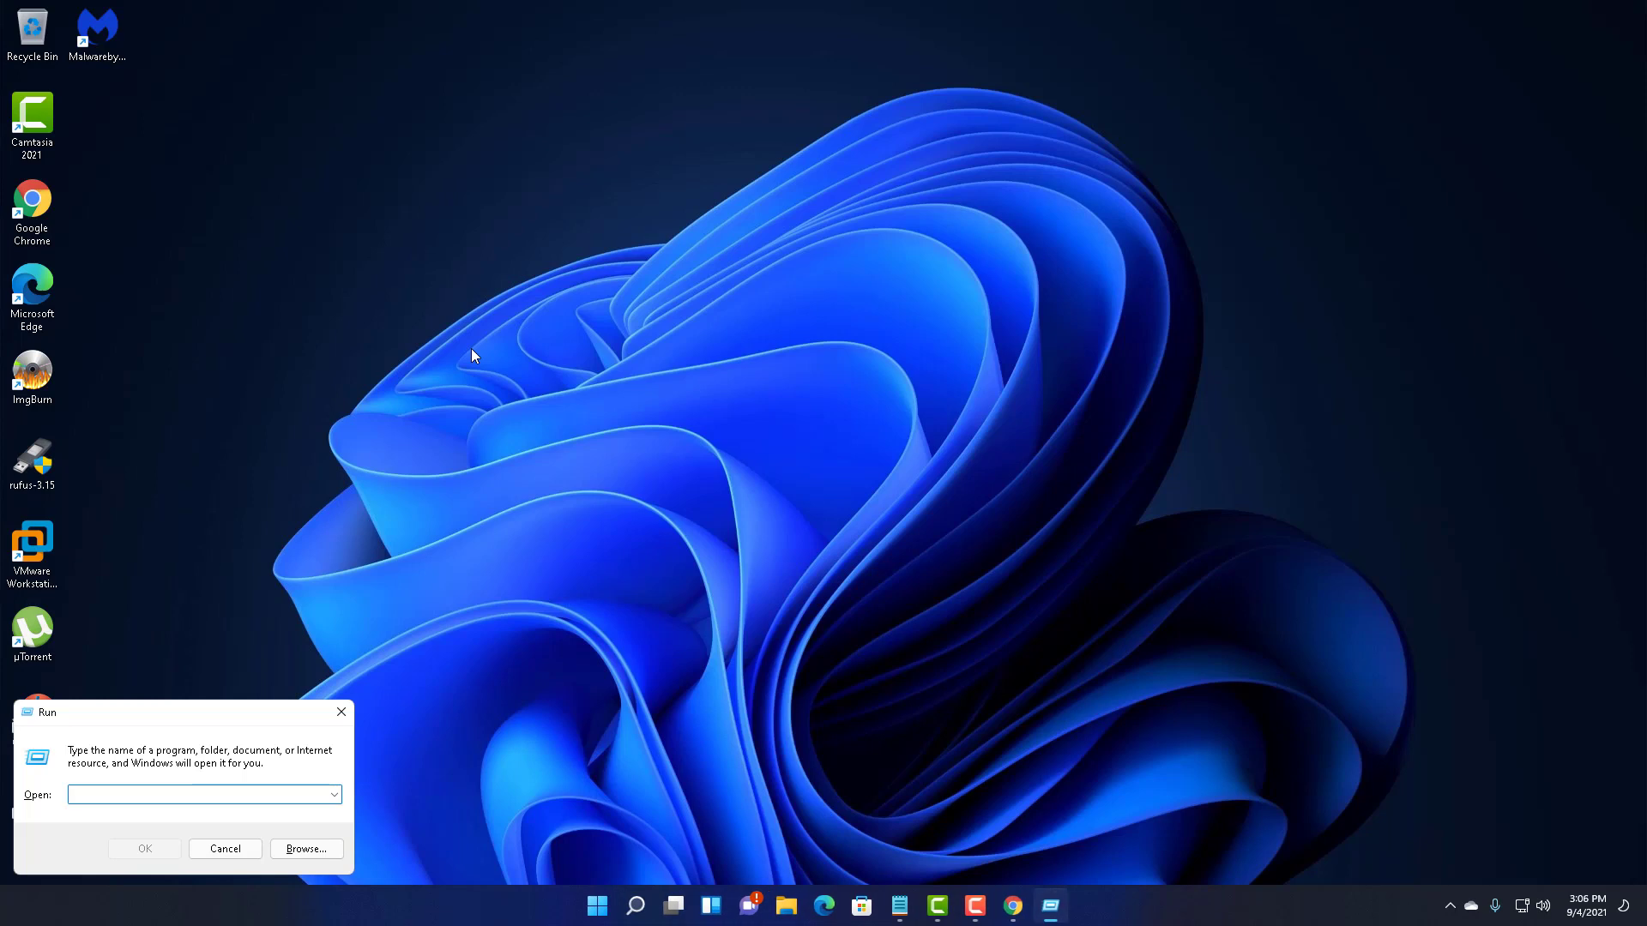
{"action": "type", "text": "msconfig"}
{"action": "key", "text": "Return"}
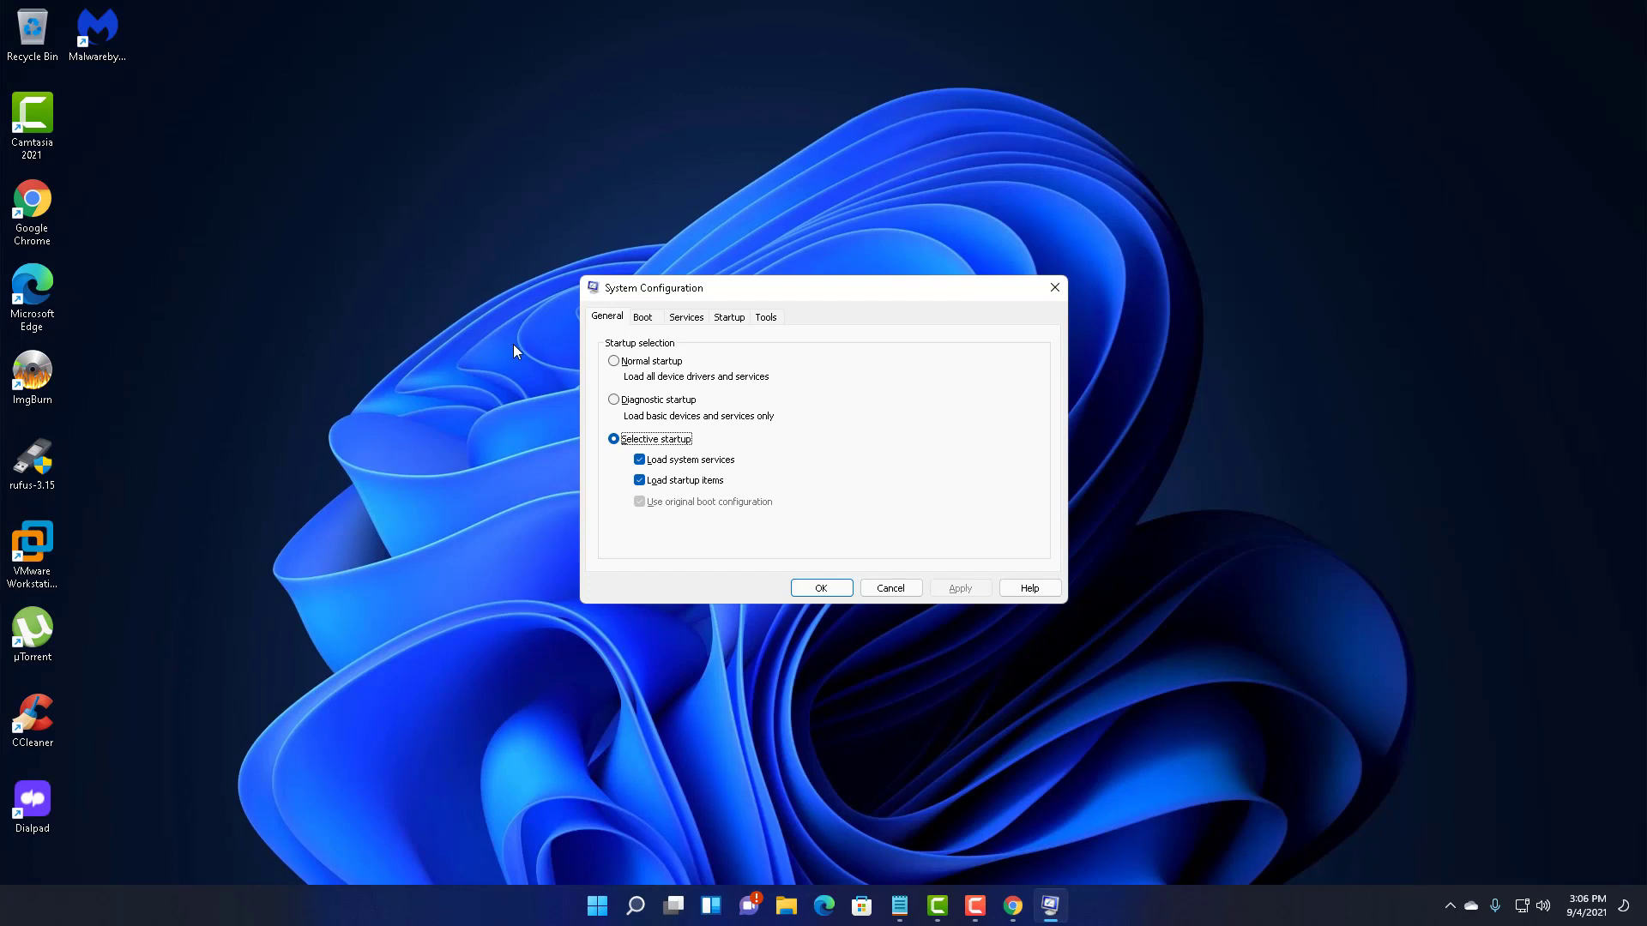
- On the Services tab, hide all Microsoft services and disable all the remaining ones
{"action": "left_click", "coordinate": [690, 319]}
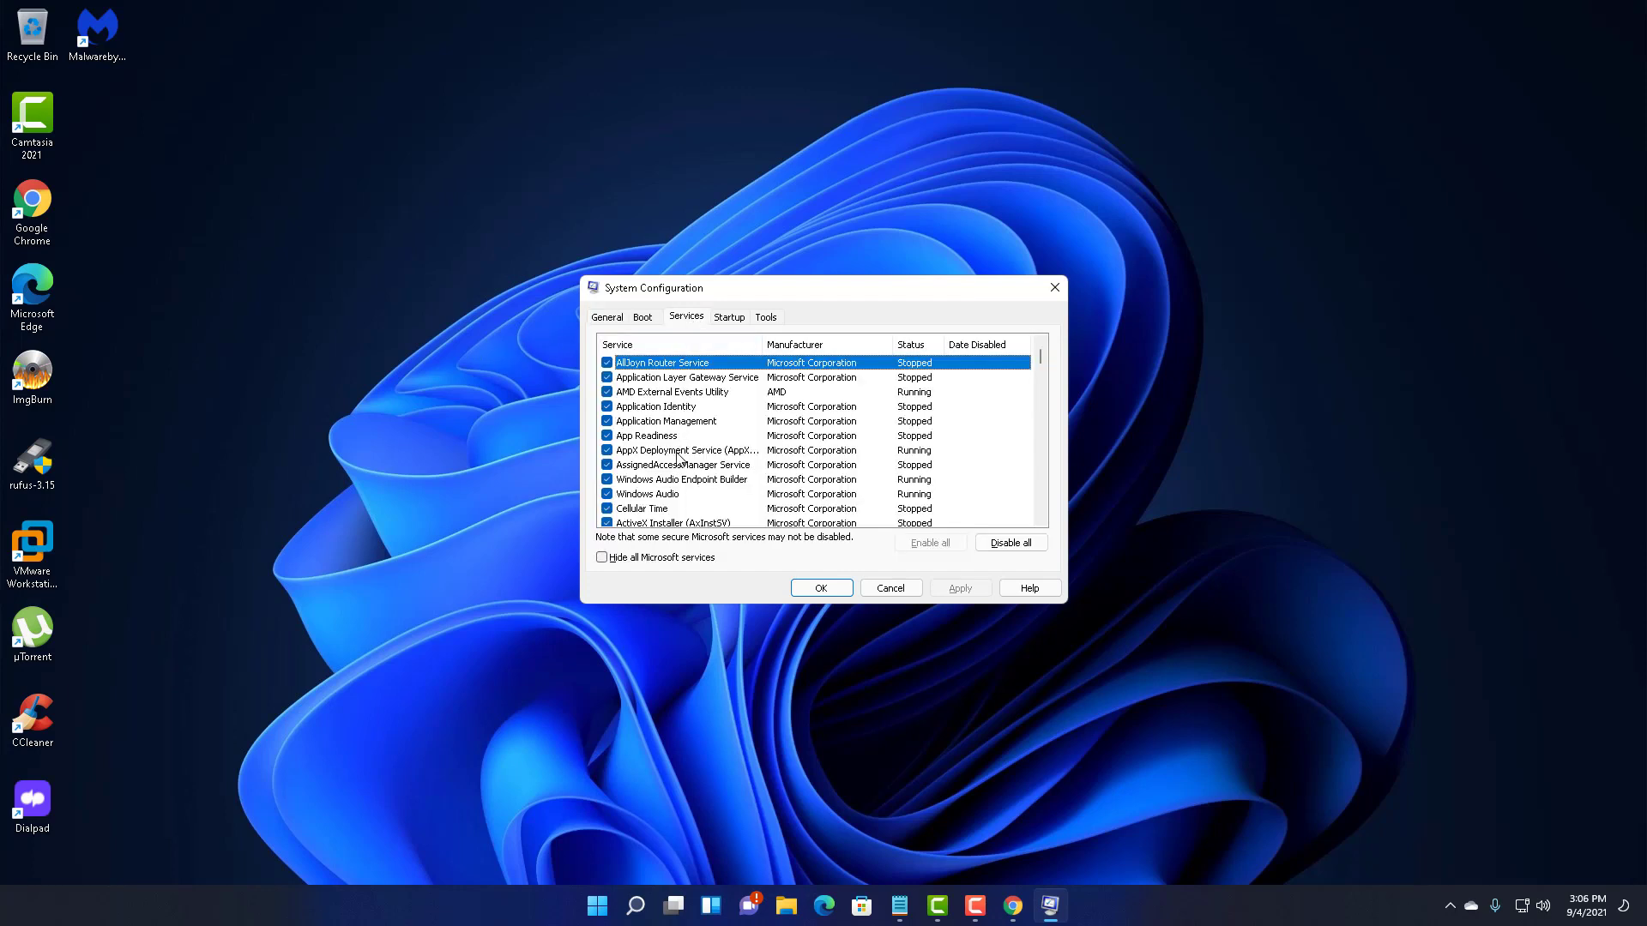
{"action": "left_click", "coordinate": [631, 560]}
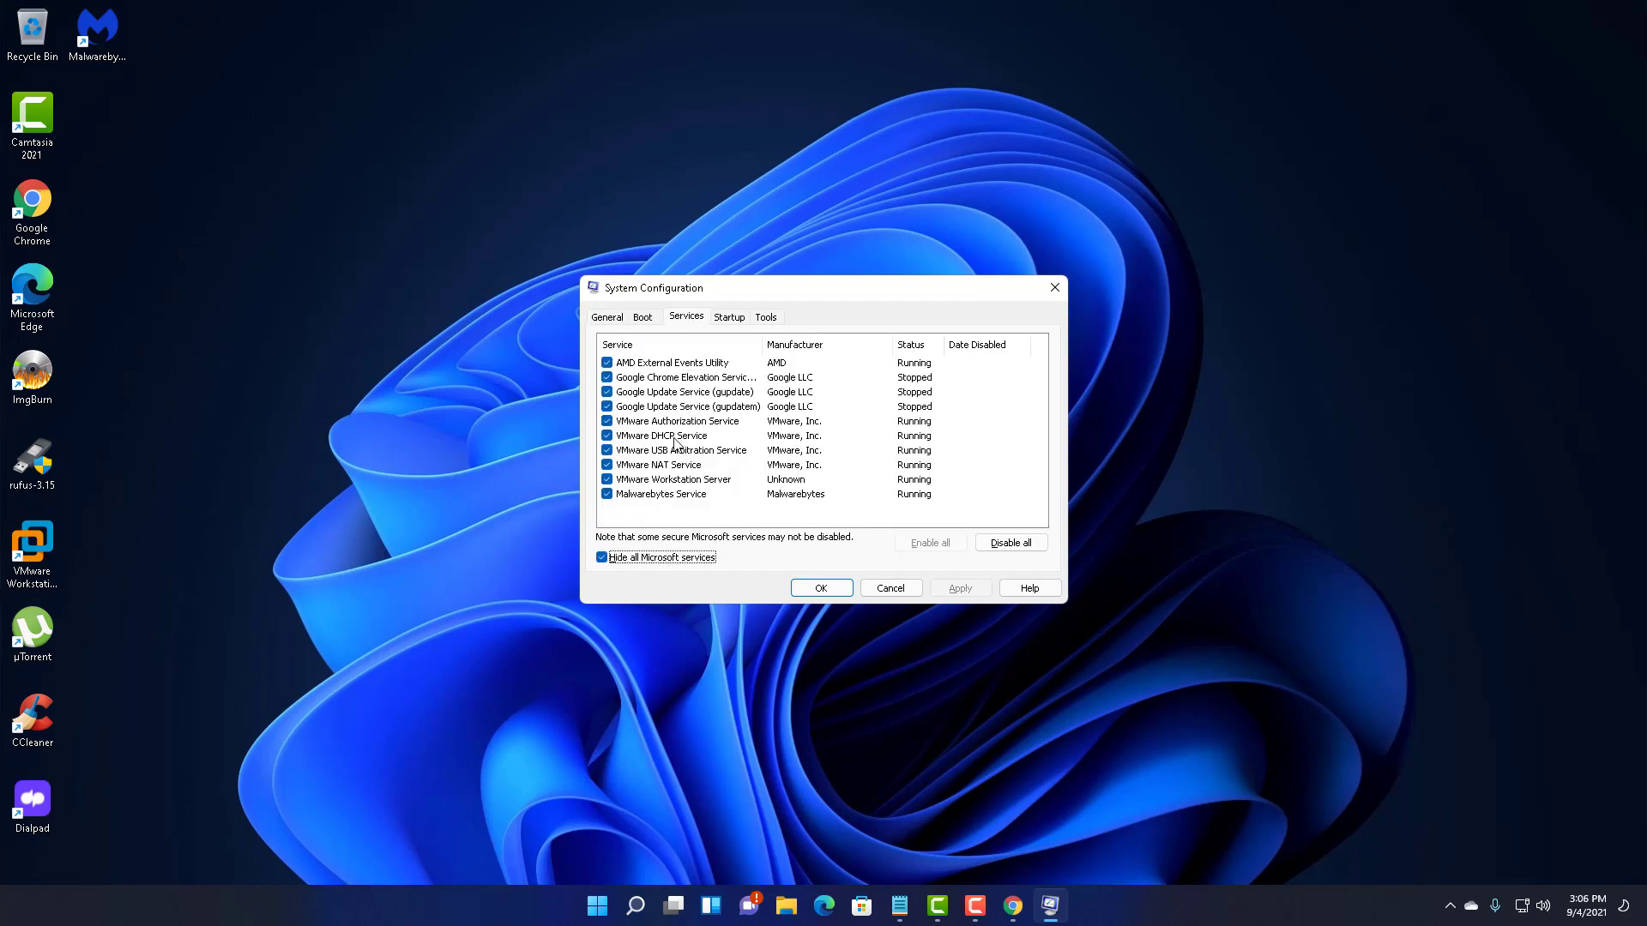
{"action": "left_click", "coordinate": [1021, 546]}
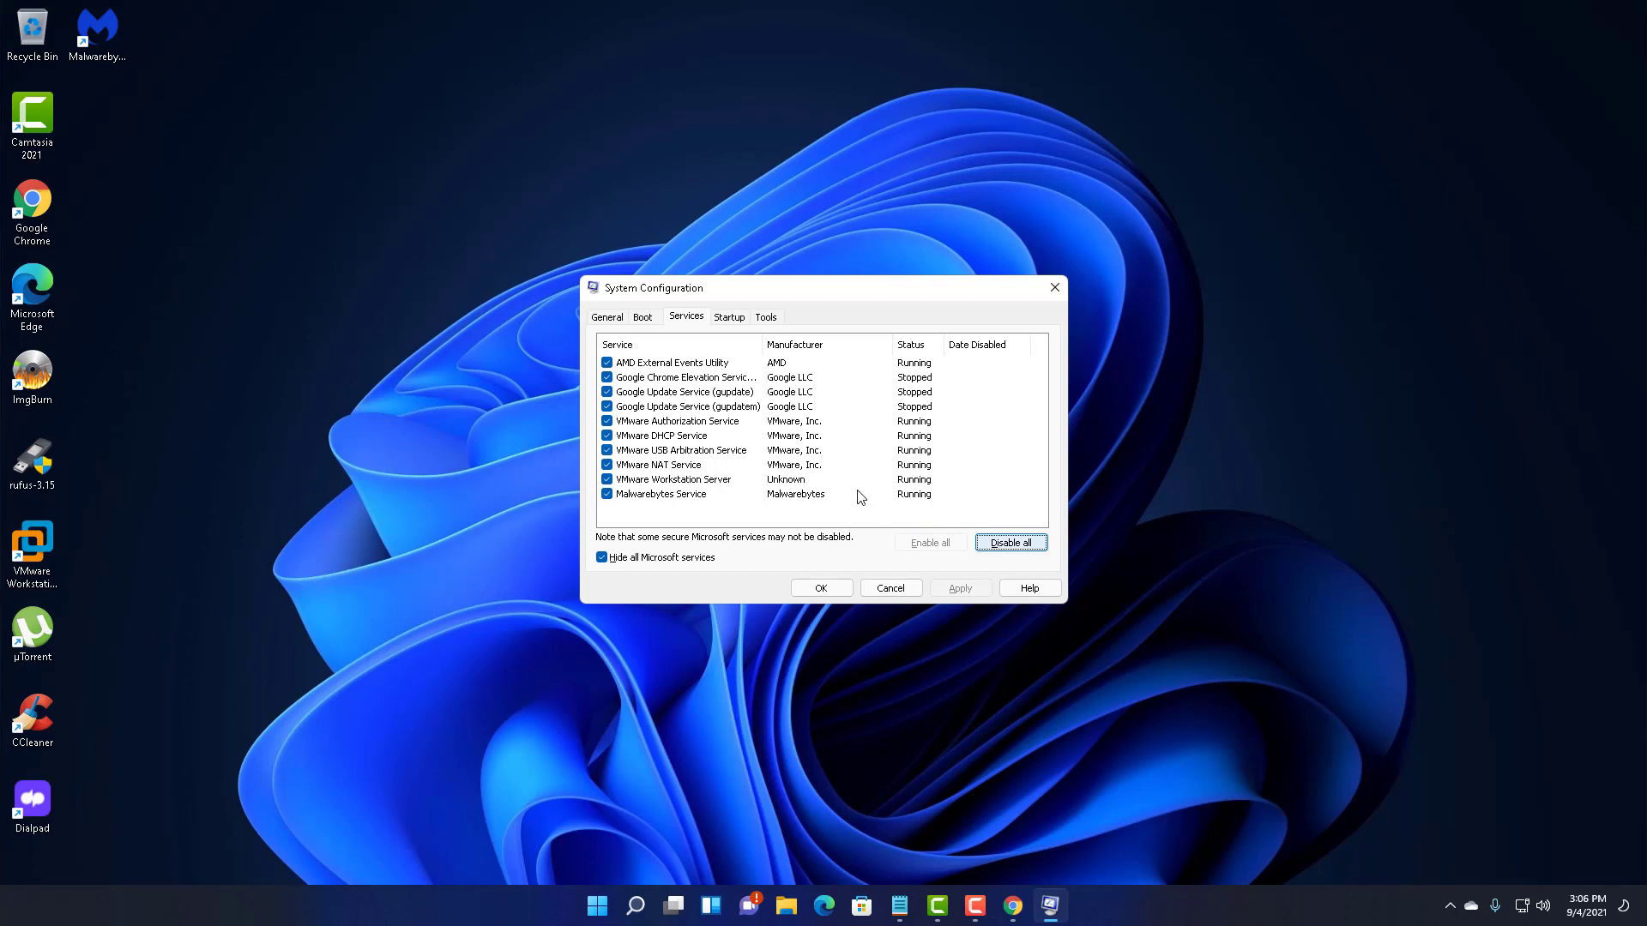
{"action": "left_click", "coordinate": [812, 495]}
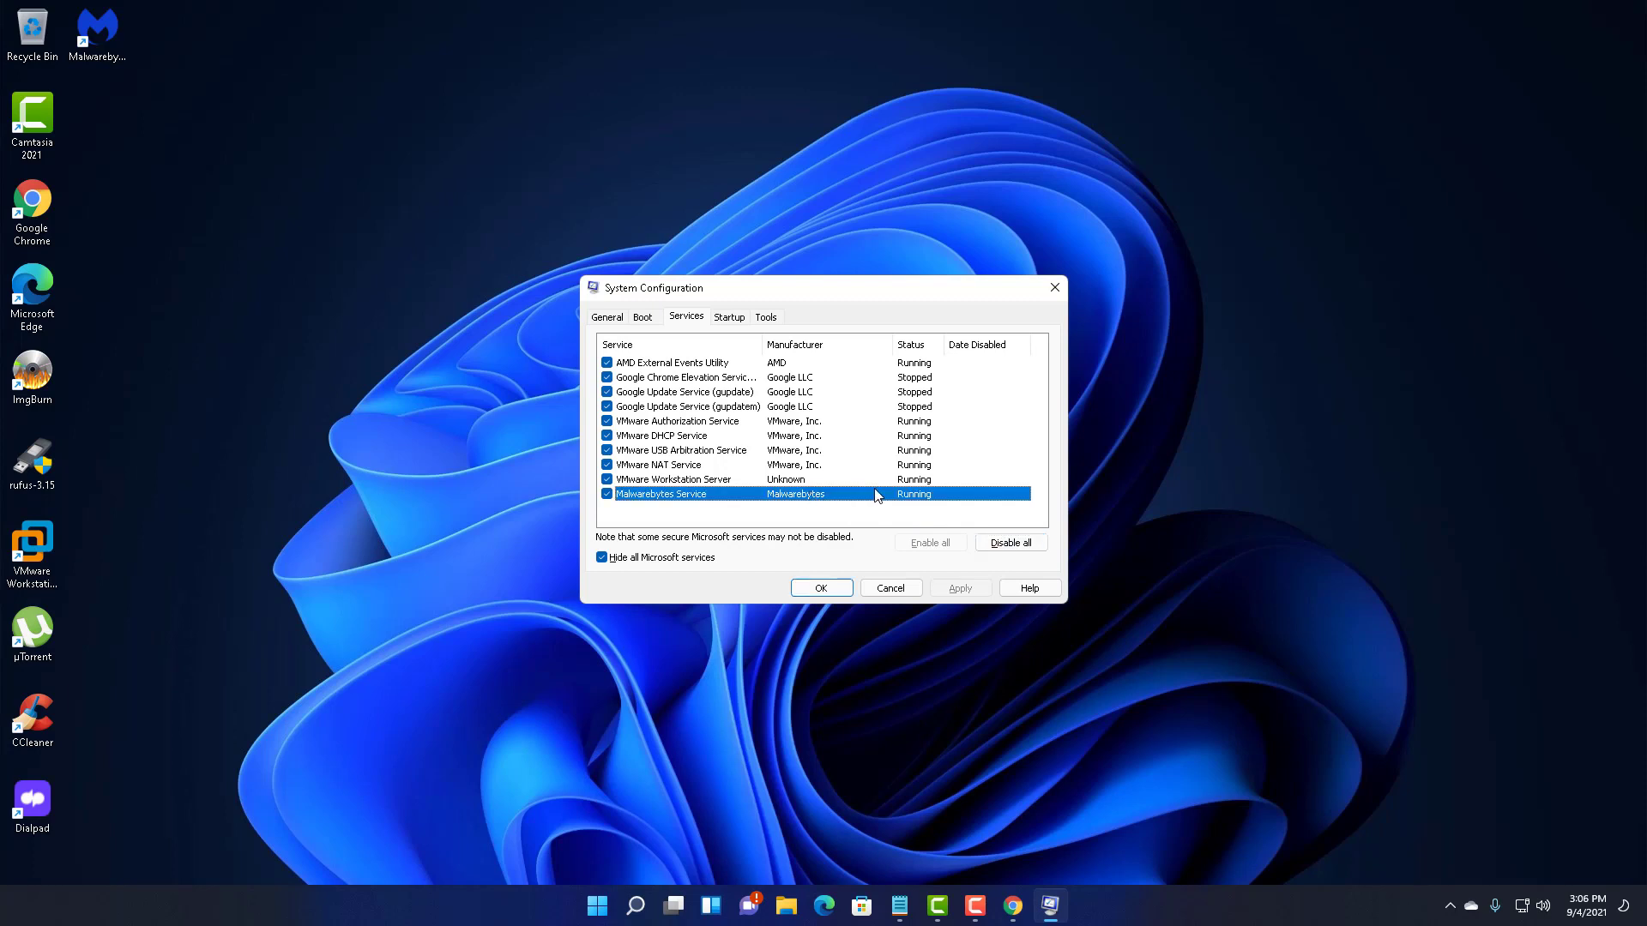
{"action": "left_click", "coordinate": [1010, 543]}
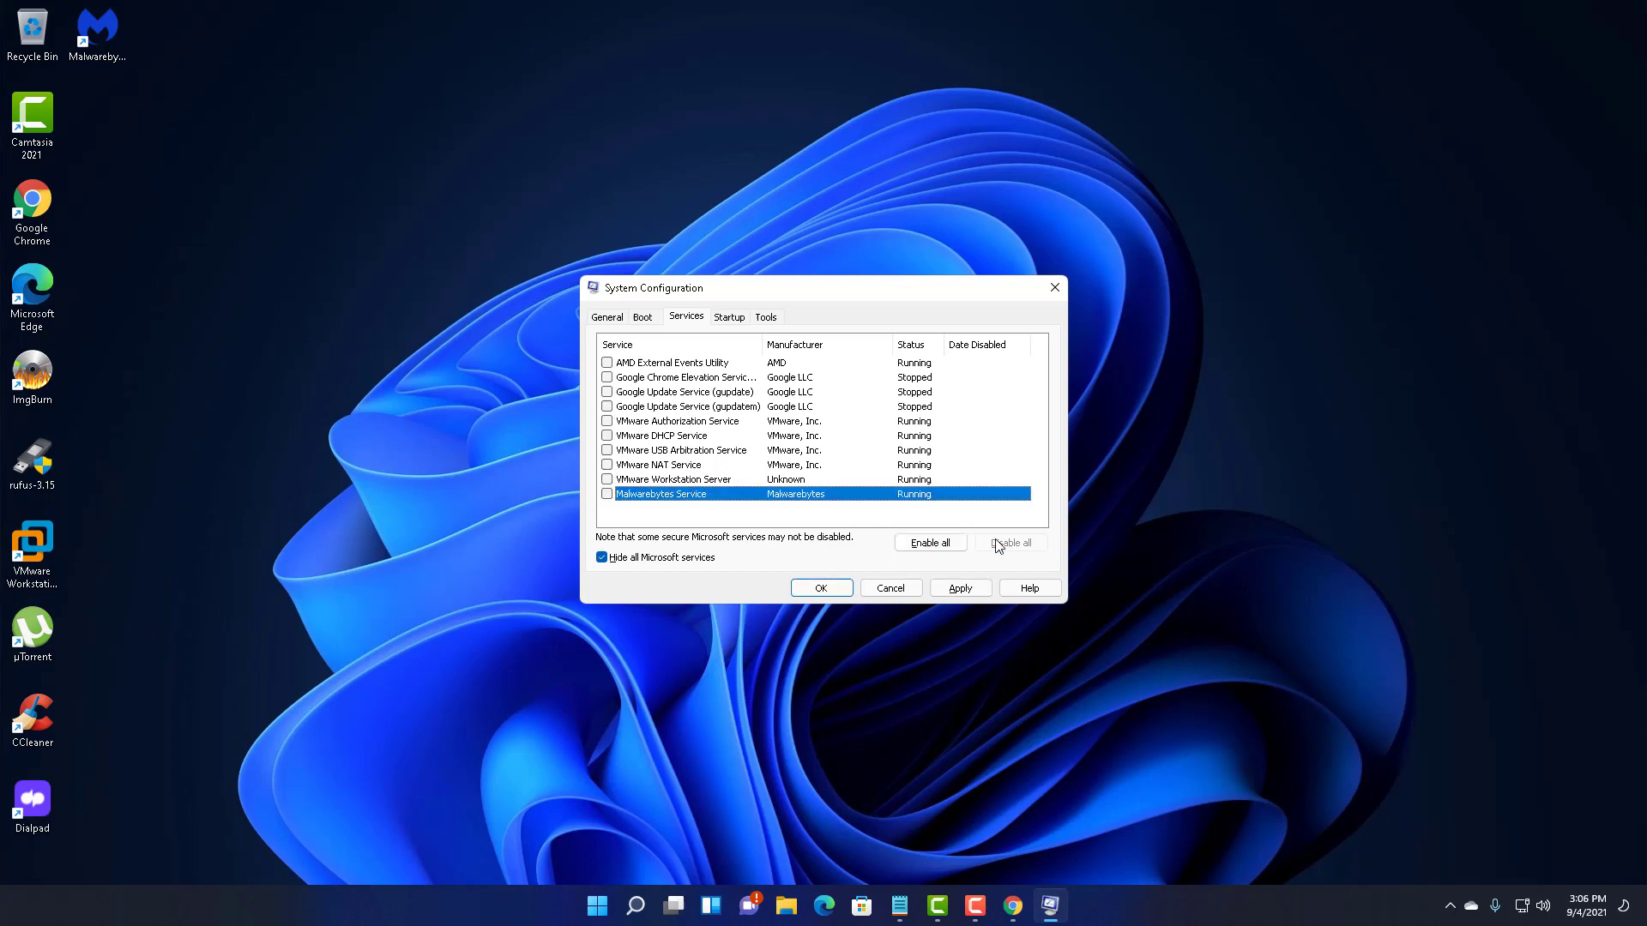
- Re-enable Malwarebytes Service and the five VMware services (Workstation Server, NAT, USB Arbitration, DHCP, Authorization)
{"action": "left_click", "coordinate": [608, 494]}
{"action": "left_click", "coordinate": [607, 480]}
{"action": "left_click", "coordinate": [607, 464]}
{"action": "left_click", "coordinate": [608, 451]}
{"action": "left_click", "coordinate": [606, 436]}
{"action": "left_click", "coordinate": [607, 422]}
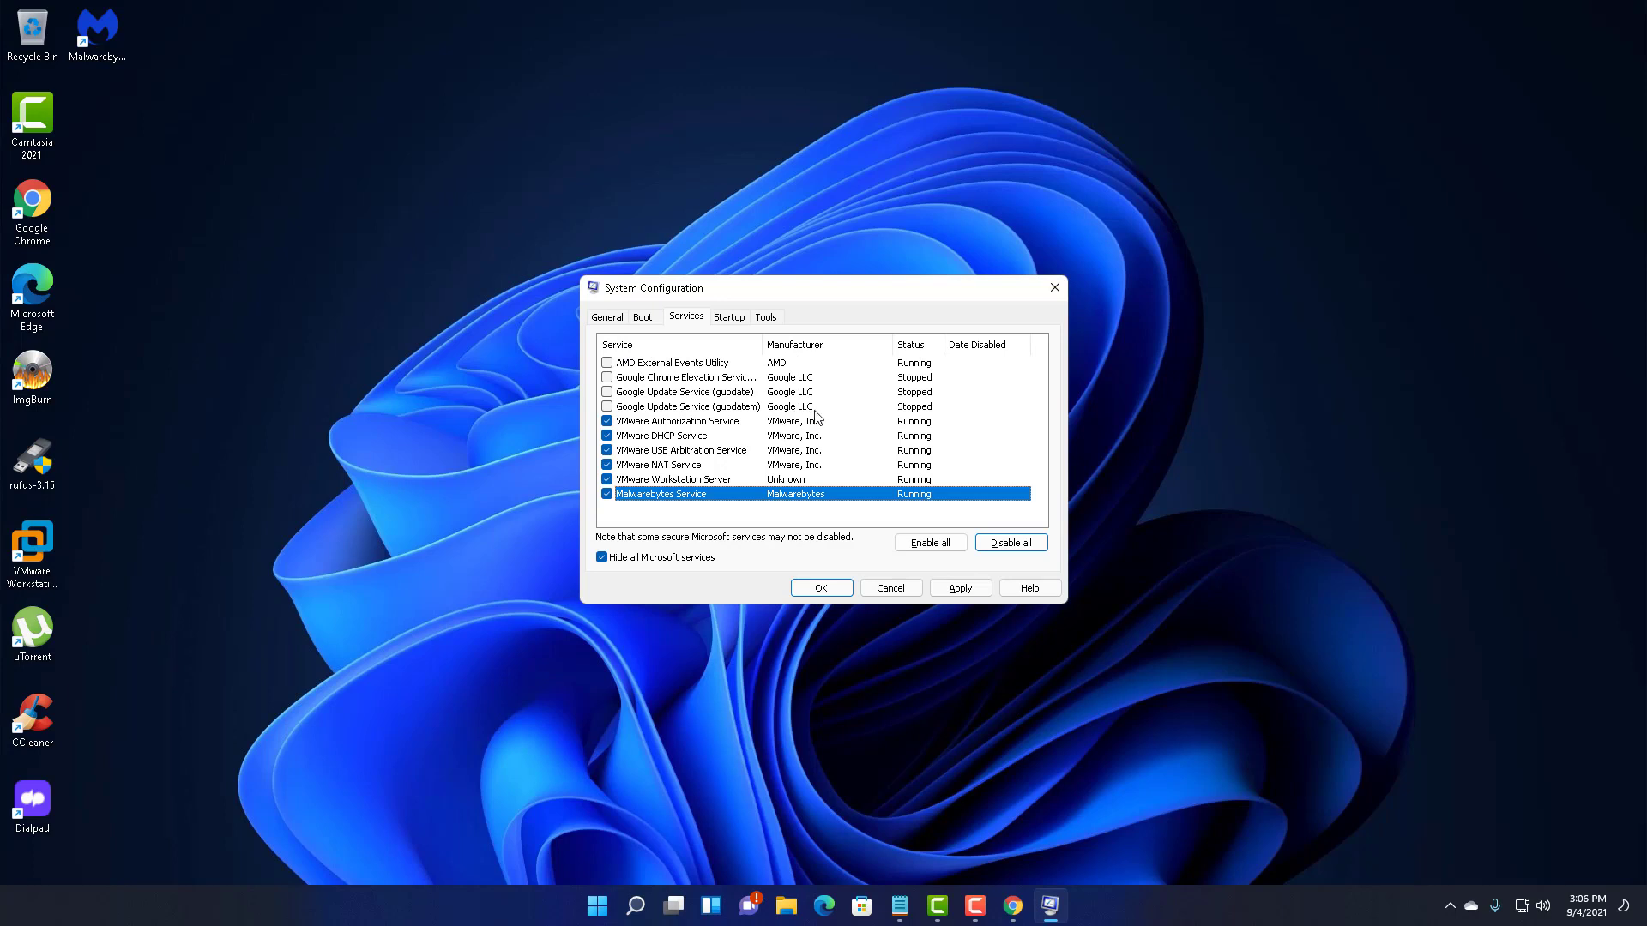
- Apply the service changes and close System Configuration with OK
{"action": "left_click", "coordinate": [949, 590]}
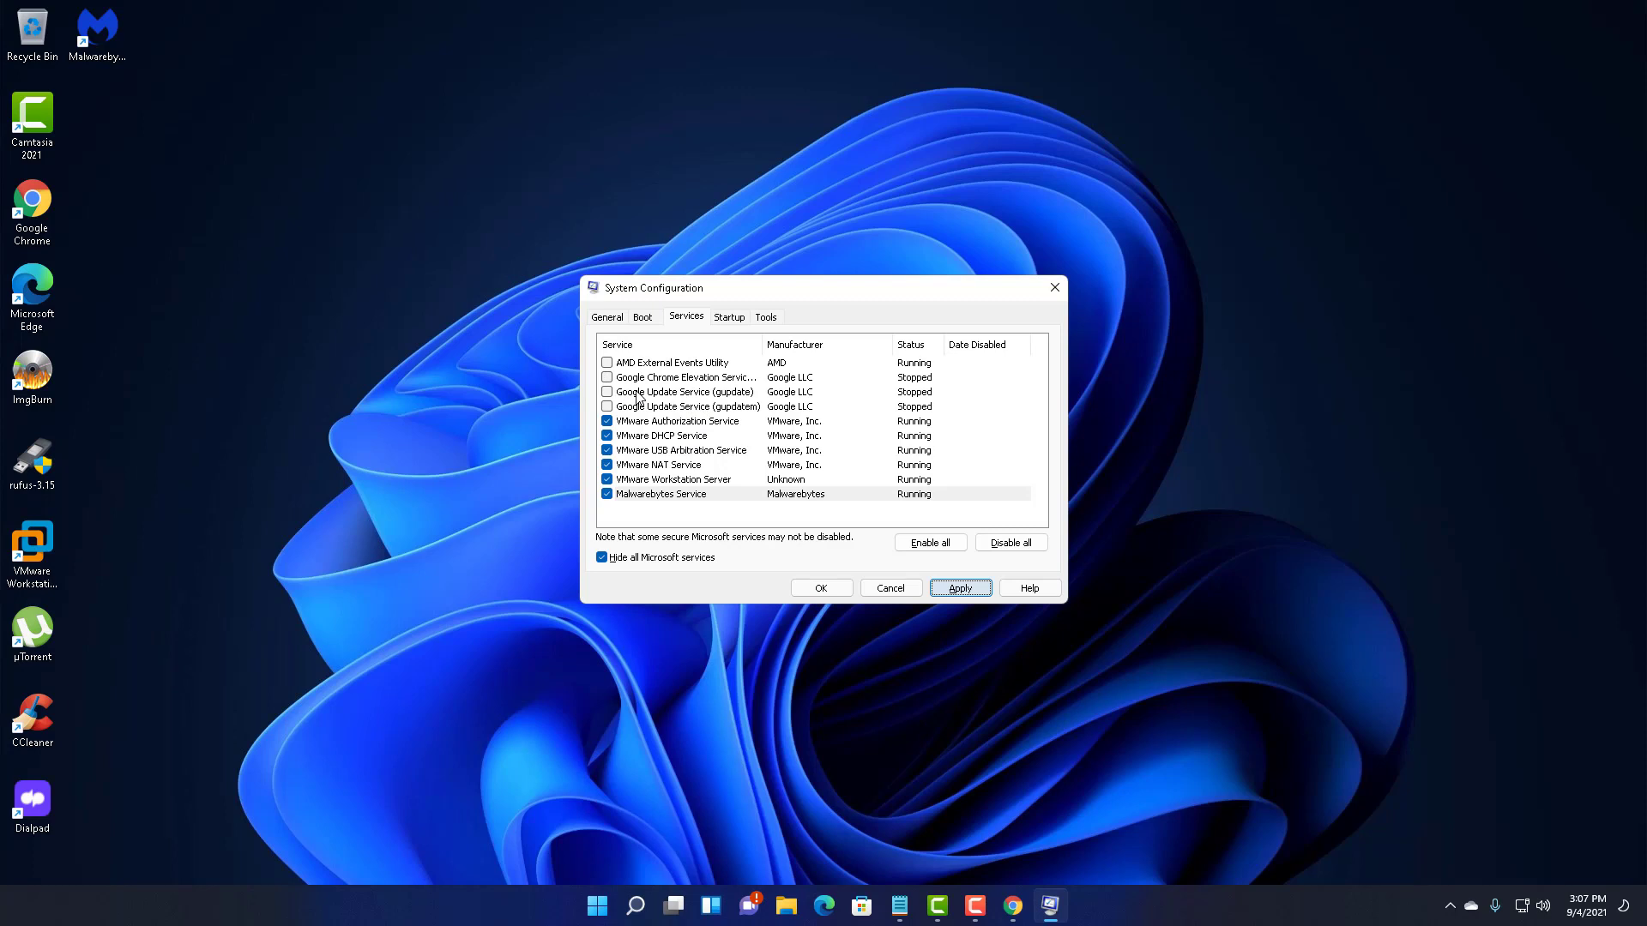
{"action": "left_click", "coordinate": [952, 587]}
{"action": "left_click", "coordinate": [820, 589]}
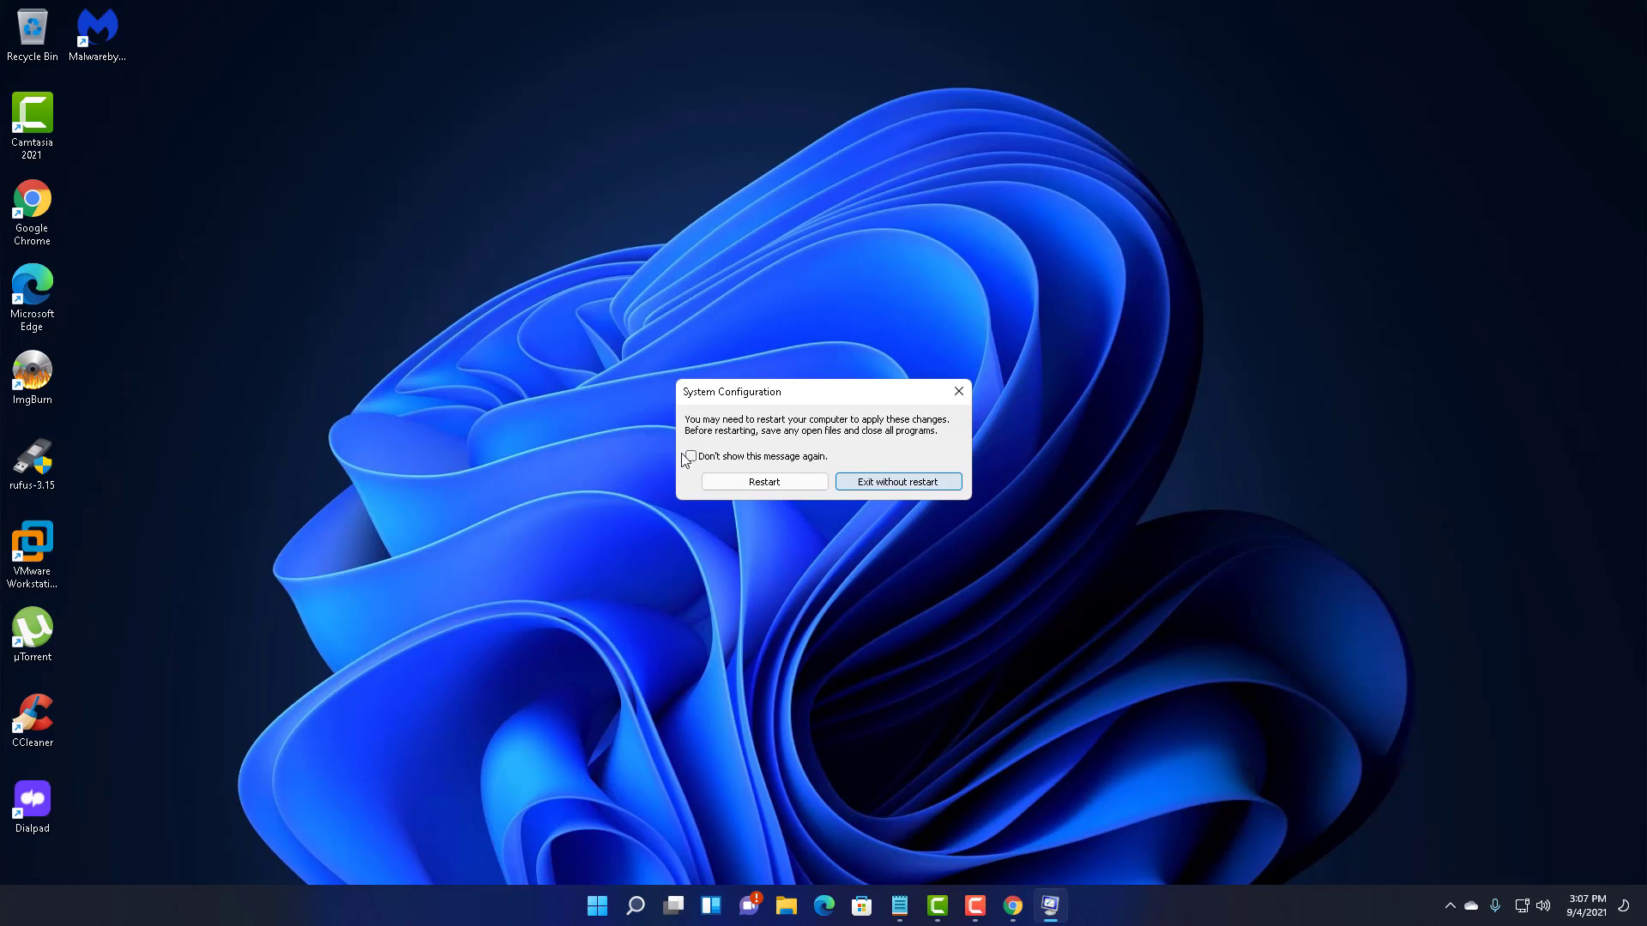
- Choose Exit without restart on the System Configuration prompt
{"action": "left_click", "coordinate": [894, 484]}
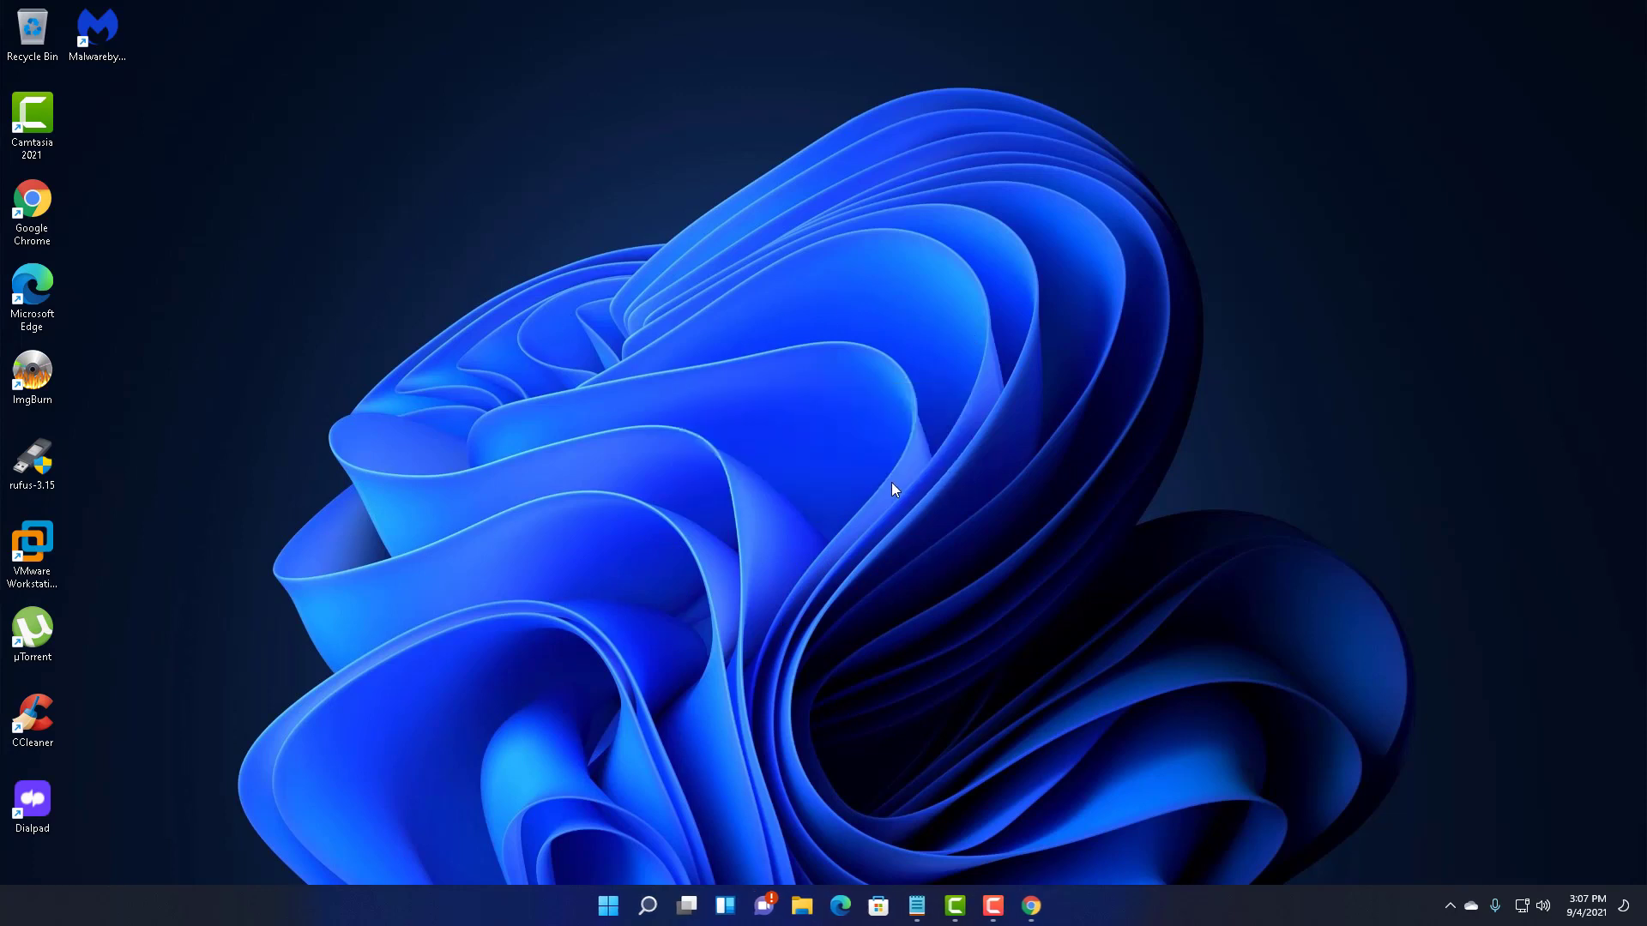